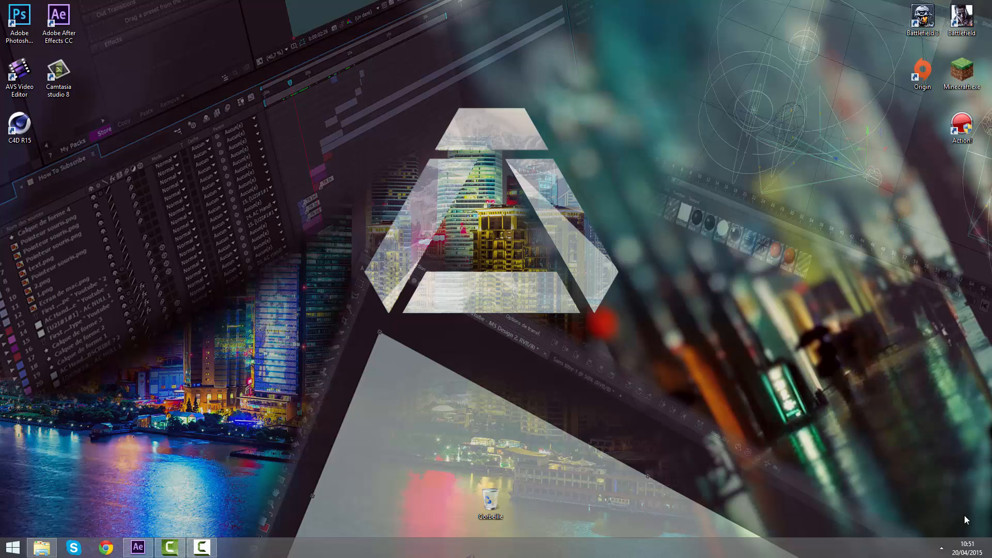
- Open the Shockwaves folder in File Explorer and preview the Shockwave_01.mov and Shockwave_11.mov clips
key(super+1)
drag(620, 35, 594, 25)
double_click(265, 135)
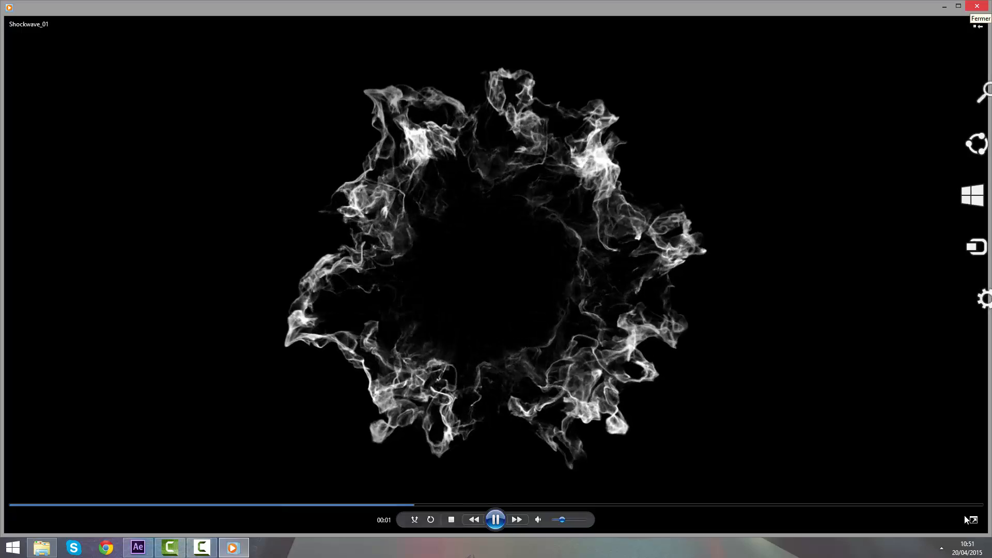
click(977, 6)
click(724, 135)
key(Right)
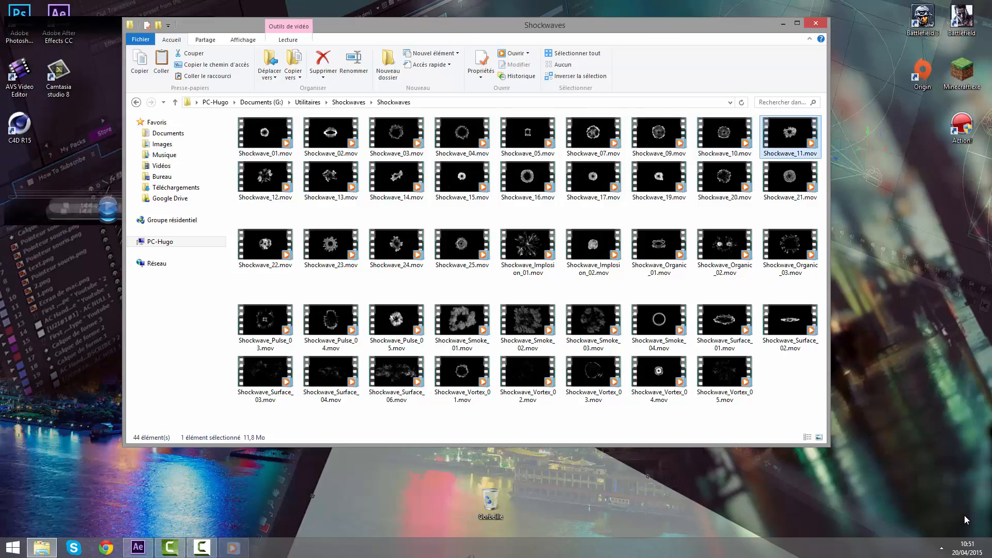
key(Return)
click(977, 5)
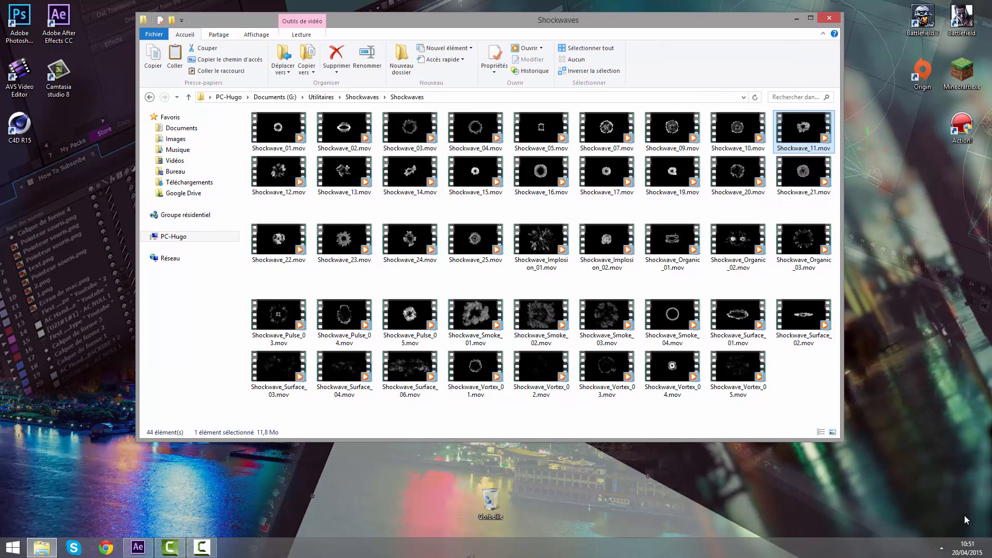
mouse_move(510, 417)
mouse_down()
mouse_move(497, 242)
mouse_move(514, 154)
mouse_move(509, 108)
mouse_up()
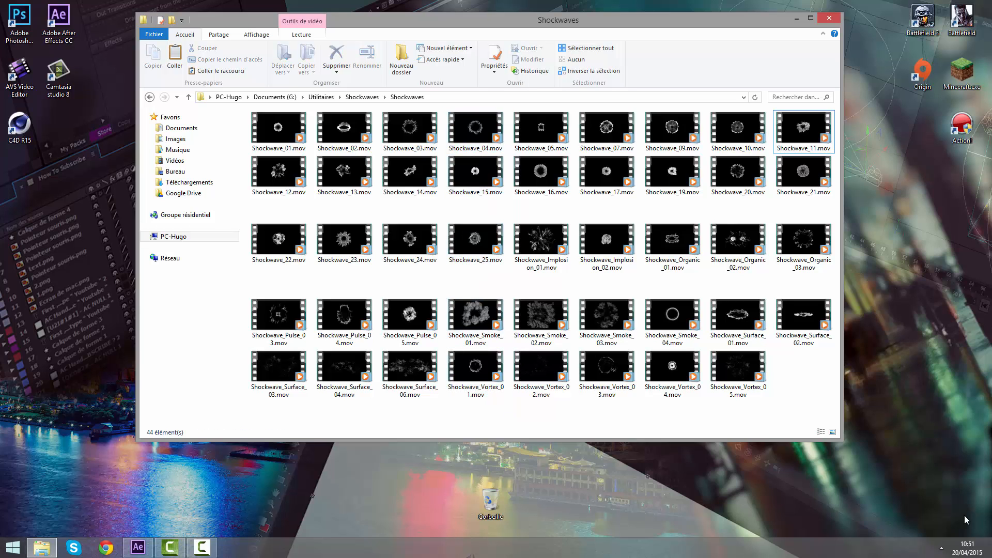
- Switch to After Effects and create a new composition named "Trailer hit"
click(138, 548)
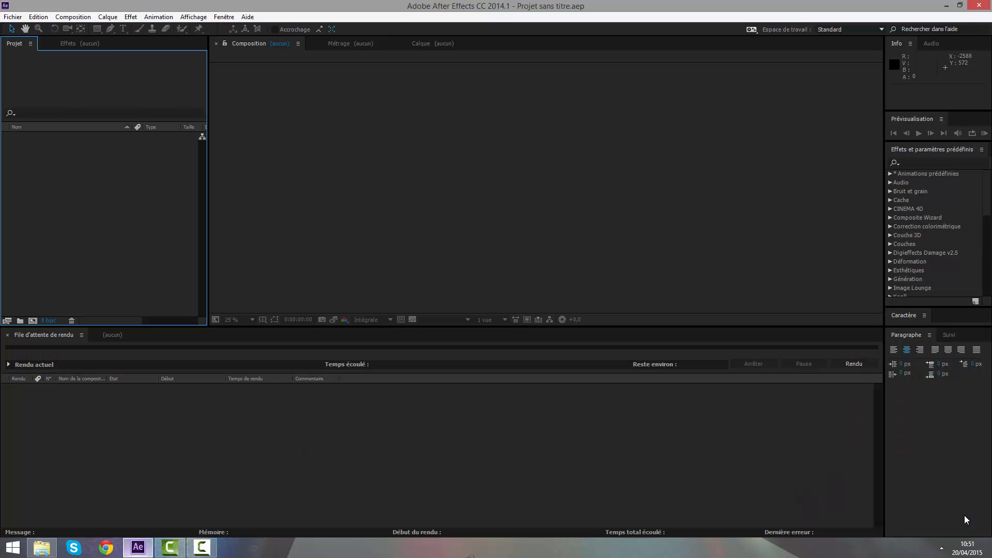
right_click(86, 183)
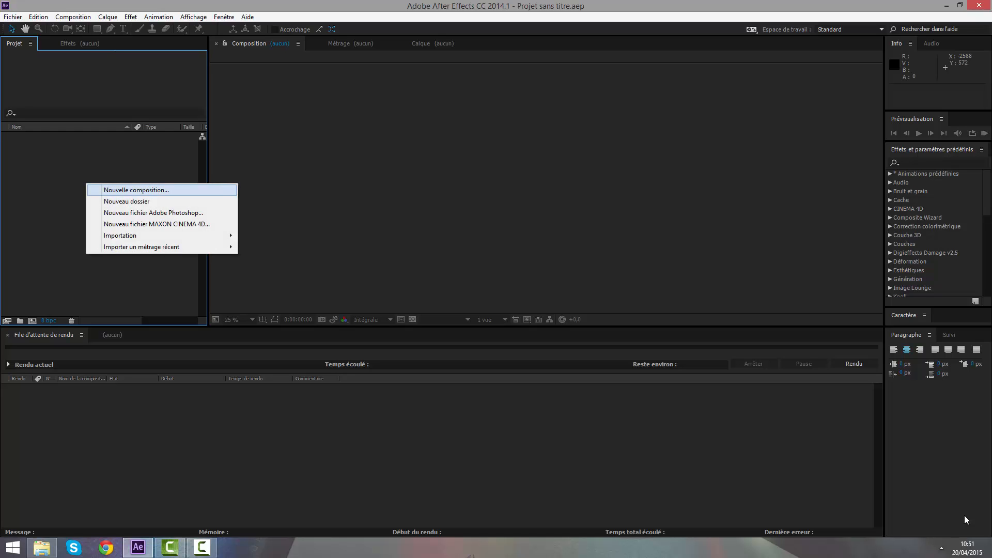
right_click(29, 165)
click(77, 171)
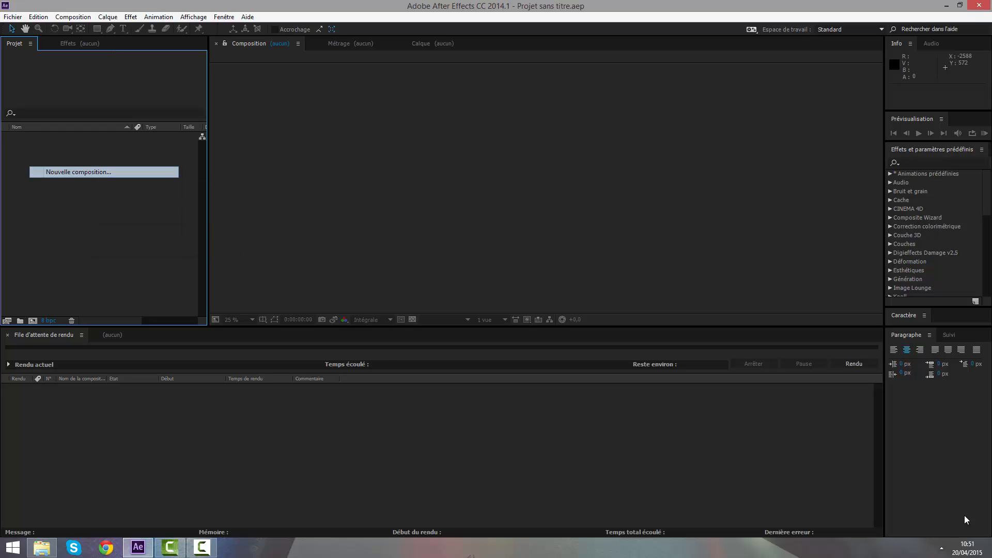
key(BackSpace)
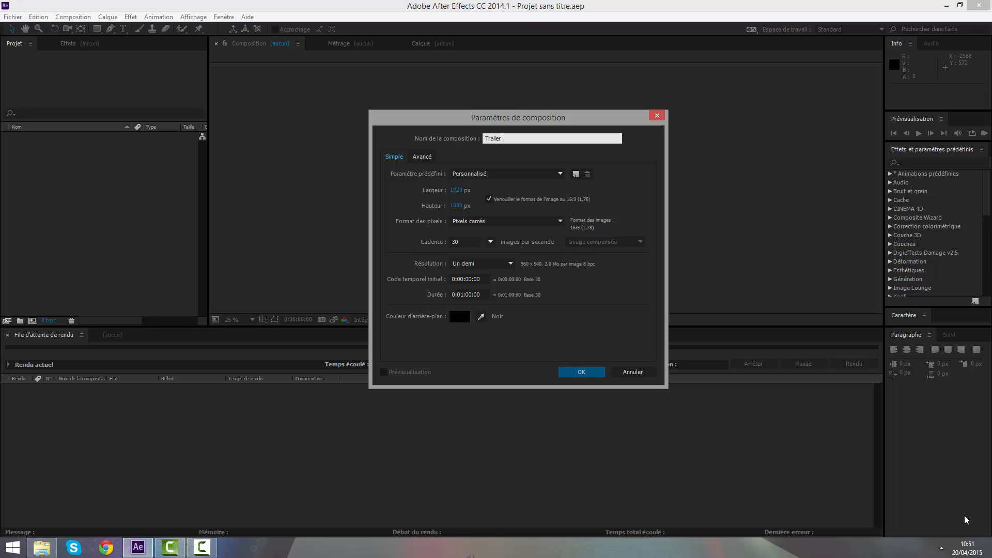
text(Trailer hit)
key(Return)
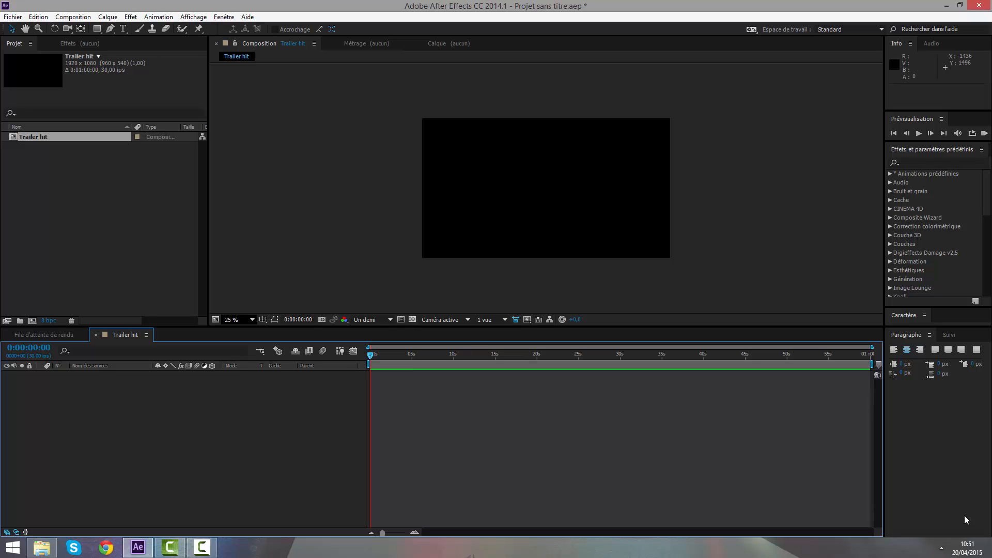
- Add a white full-frame solid layer named "Background" to the Trailer hit composition
click(238, 320)
click(269, 343)
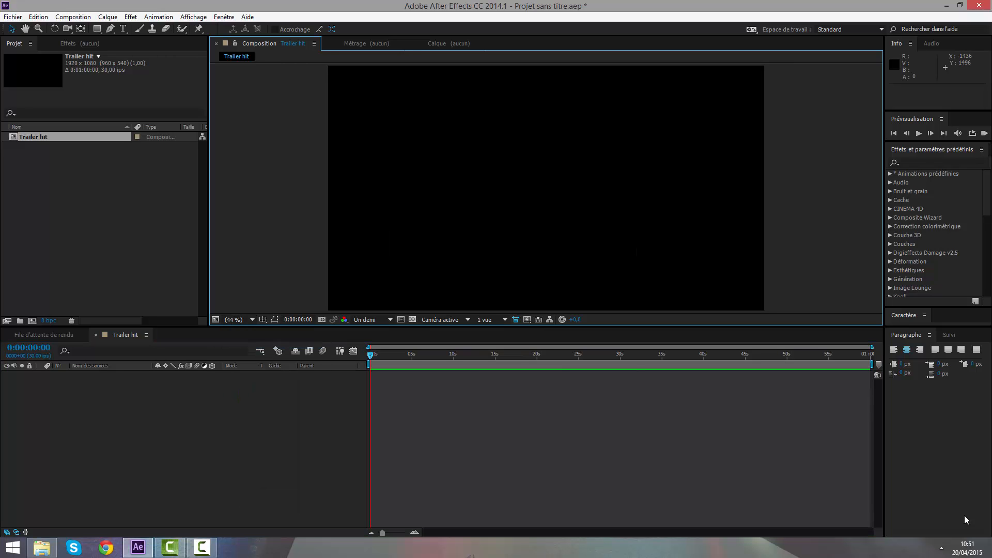
right_click(456, 445)
mouse_move(481, 336)
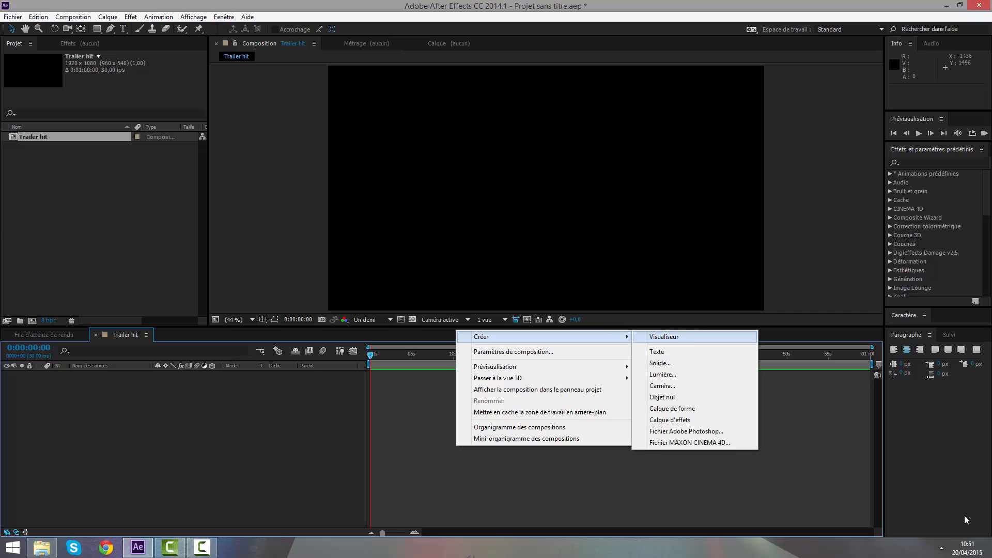
click(652, 362)
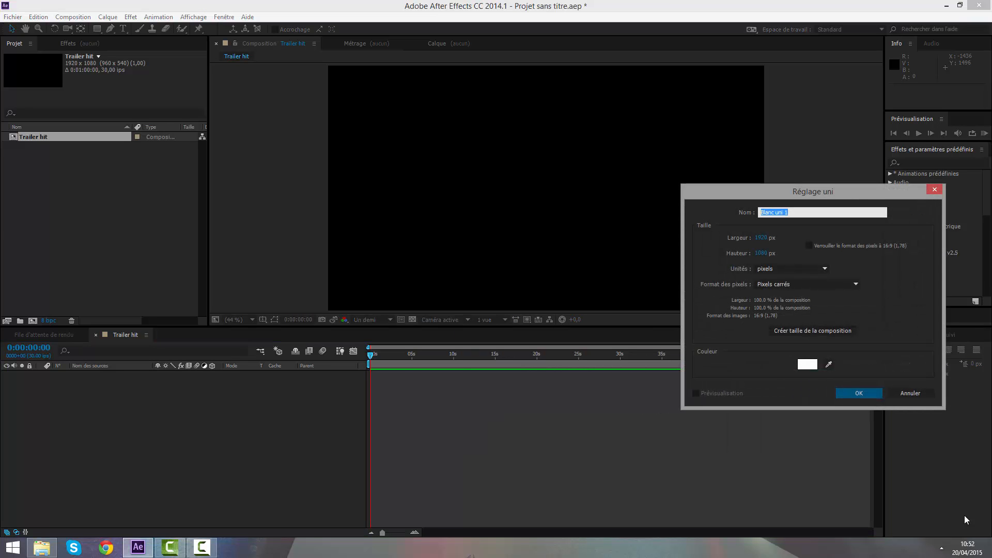
text(Background)
key(Return)
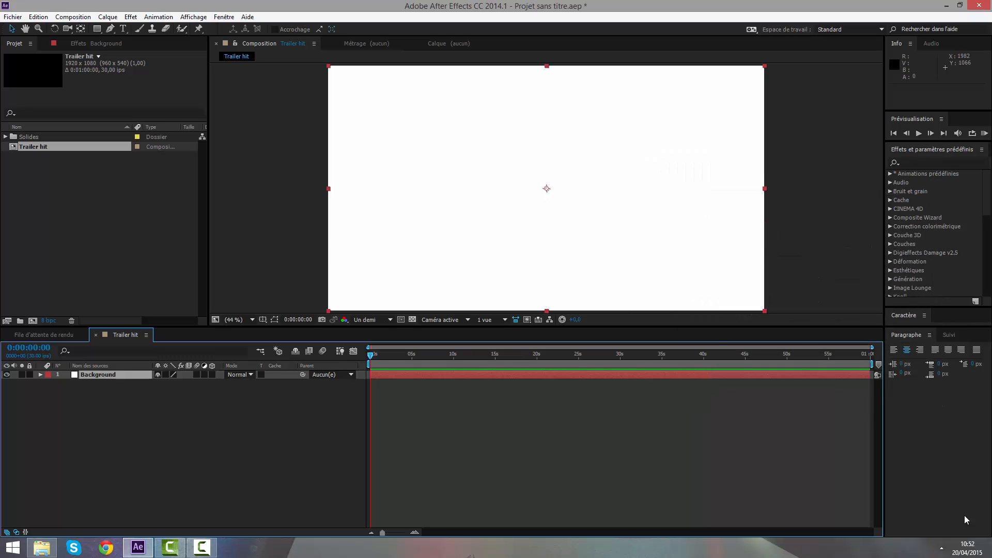
- Find the Gamme des dégradés effect and apply it to the Background layer
key(ctrl+5)
text(gz)
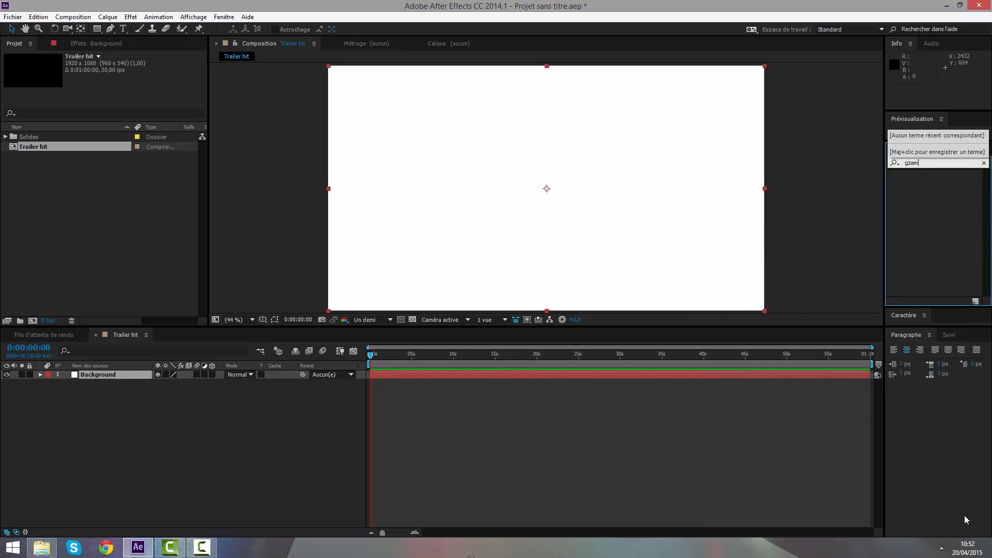
key(BackSpace)
text(amm)
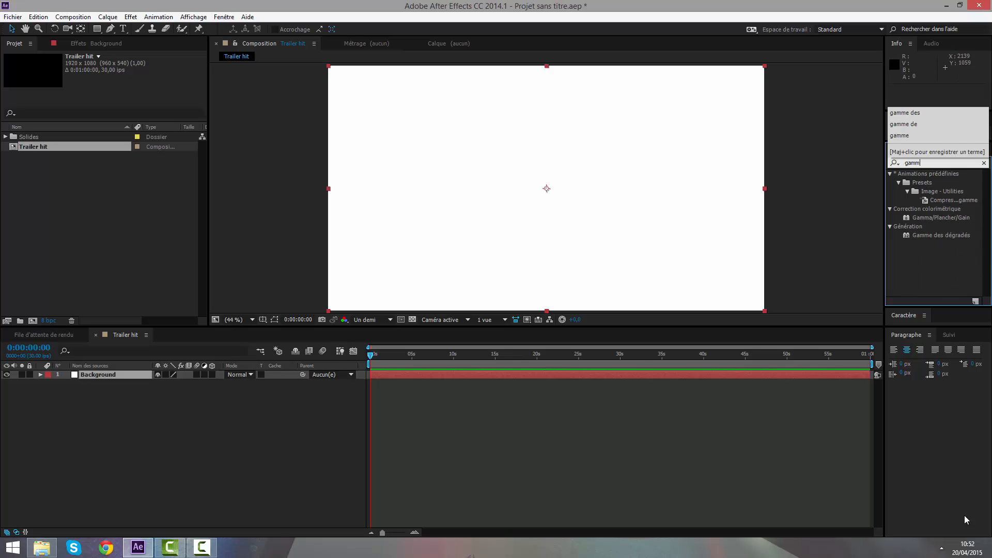
click(941, 548)
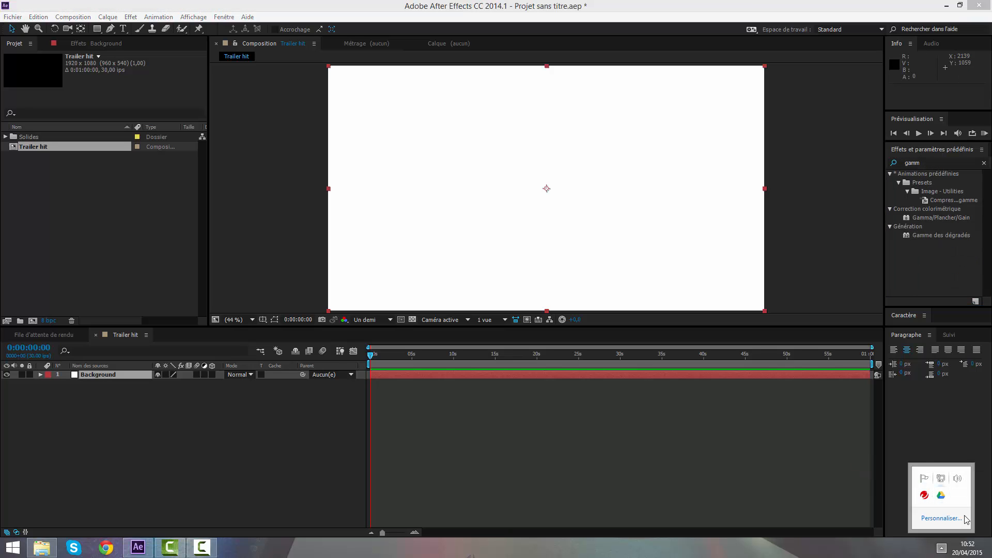
click(965, 517)
text(e des)
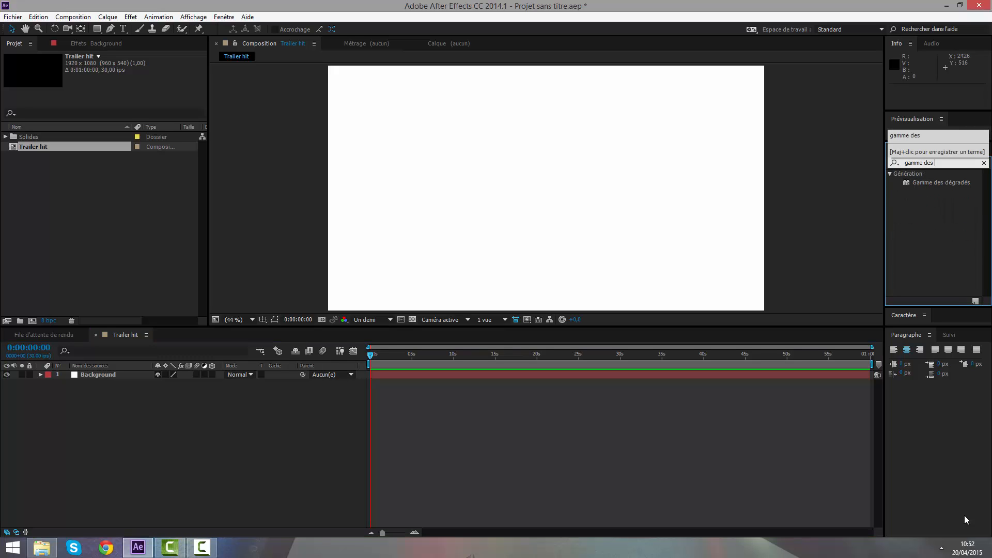
key(Return)
drag(942, 183, 645, 376)
- Set the gradient's end colour to black and its start colour to blue 005FA8
click(118, 110)
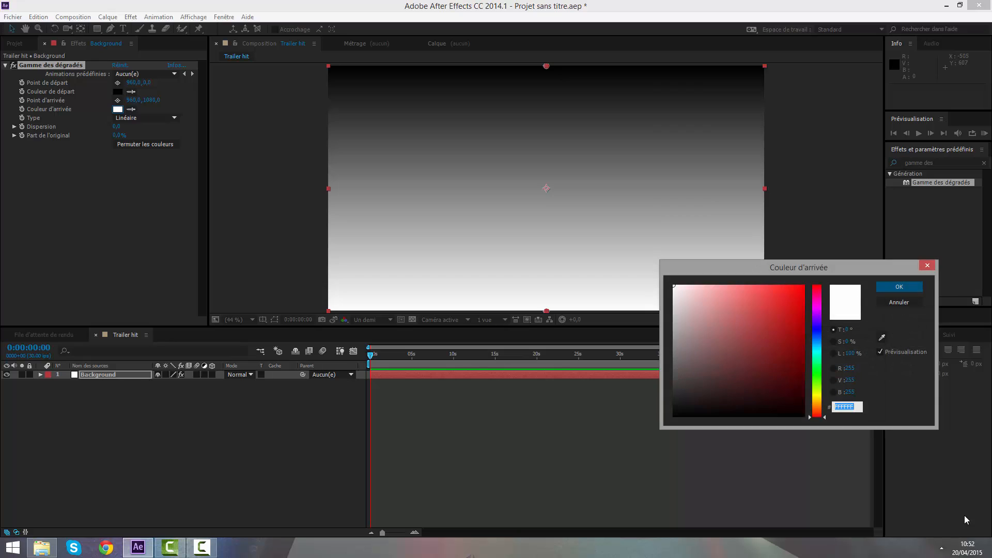
click(673, 416)
click(899, 287)
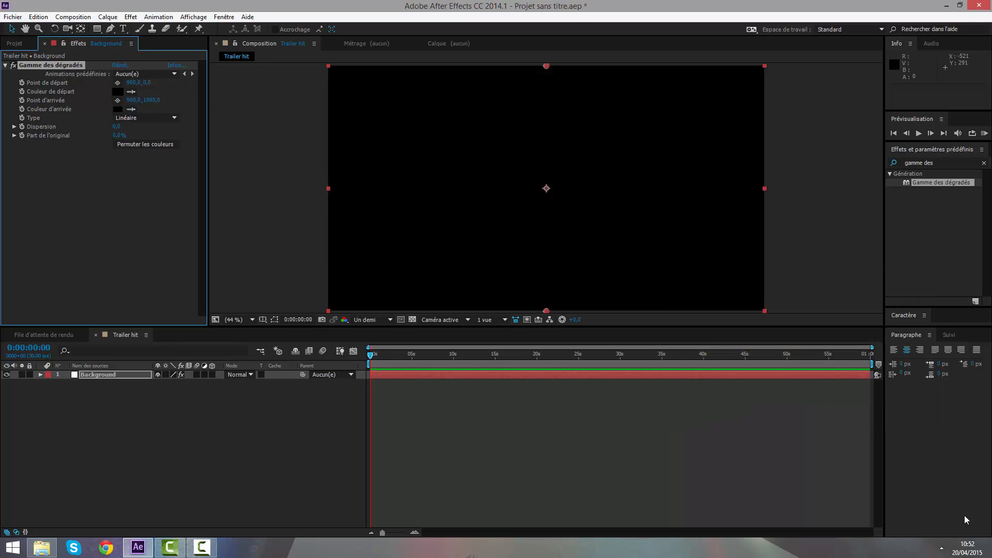
click(118, 92)
mouse_move(817, 341)
mouse_down()
mouse_move(817, 361)
mouse_move(817, 342)
mouse_up()
drag(758, 326, 804, 329)
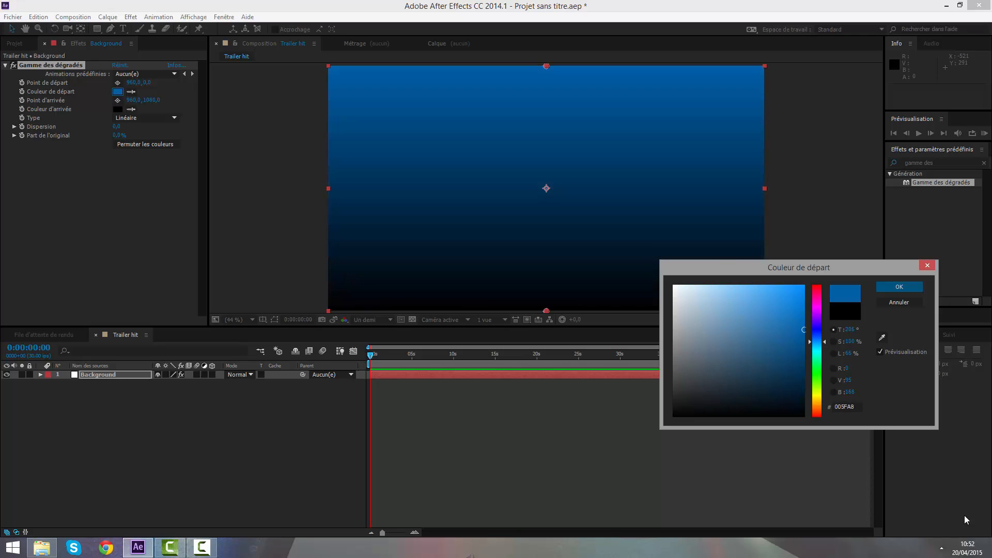
key(Return)
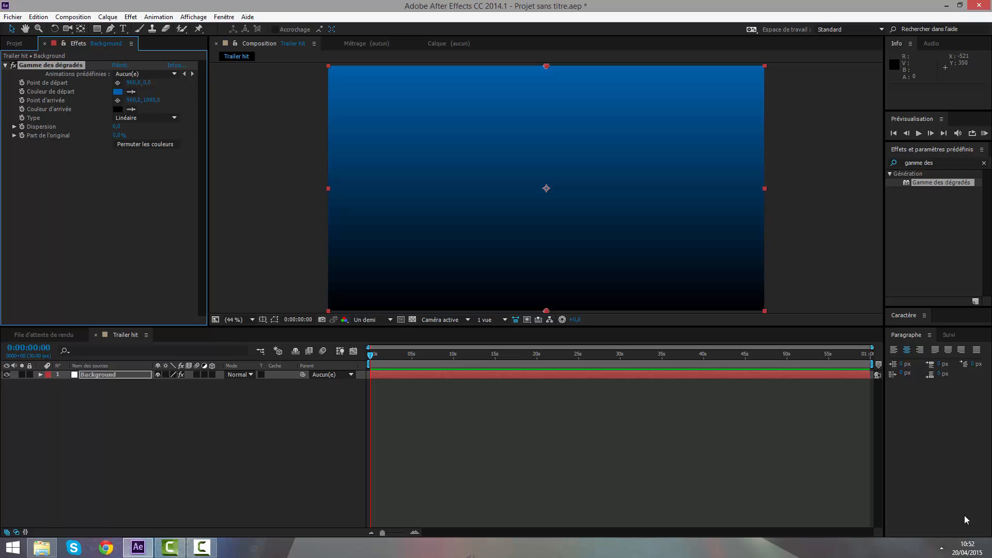
- Make the gradient radial, spreading from the centre of the frame to about the middle of its left edge
click(146, 118)
click(140, 140)
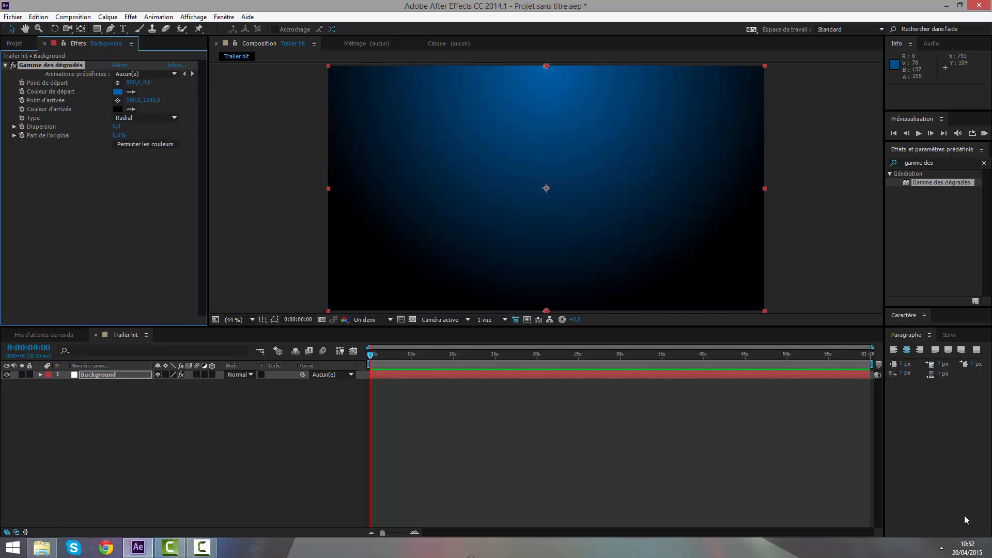
mouse_move(546, 65)
mouse_down()
mouse_move(528, 206)
mouse_move(334, 155)
mouse_move(405, 262)
mouse_move(583, 206)
mouse_move(546, 189)
mouse_move(551, 150)
mouse_up()
drag(547, 252, 444, 270)
scroll(521, 207, down, 2)
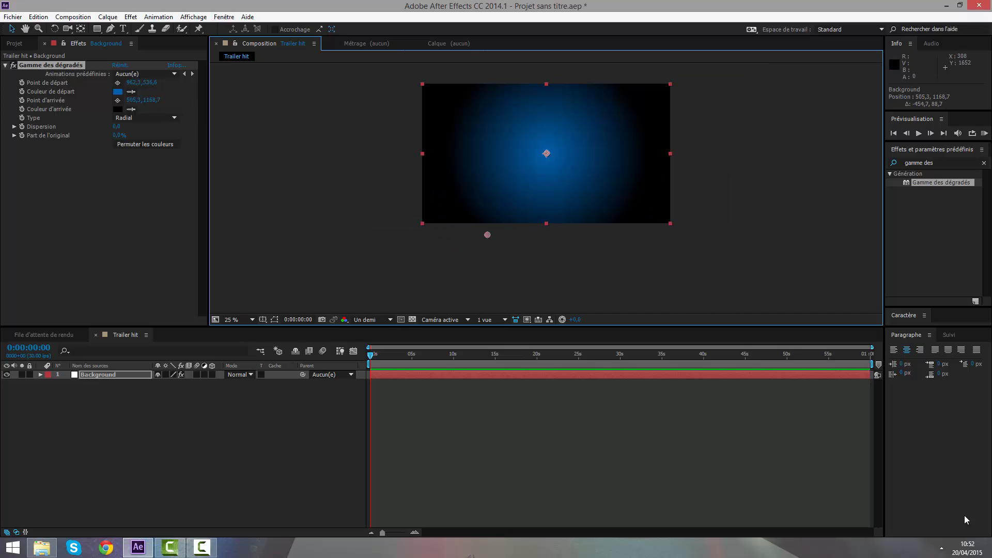
drag(487, 235, 421, 169)
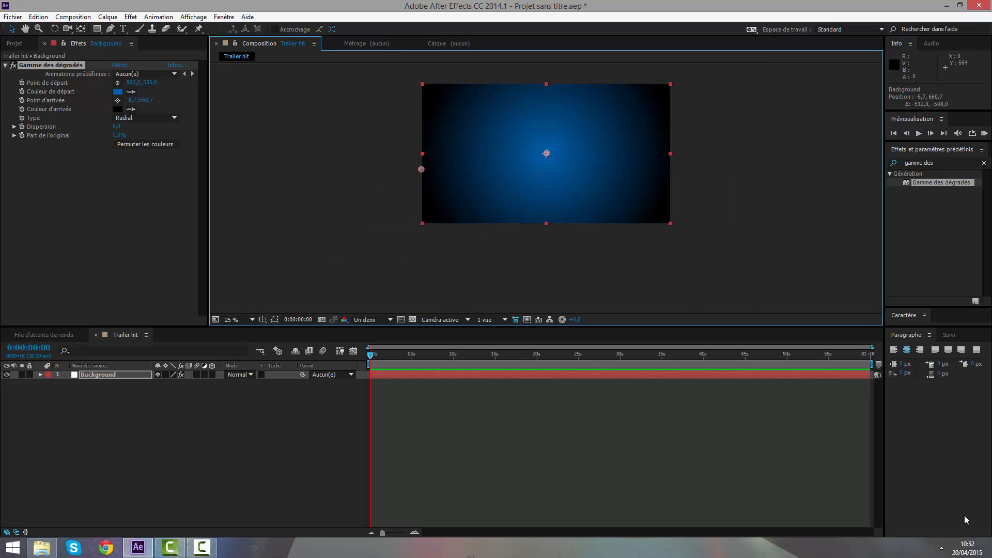
click(440, 429)
scroll(555, 168, up, 2)
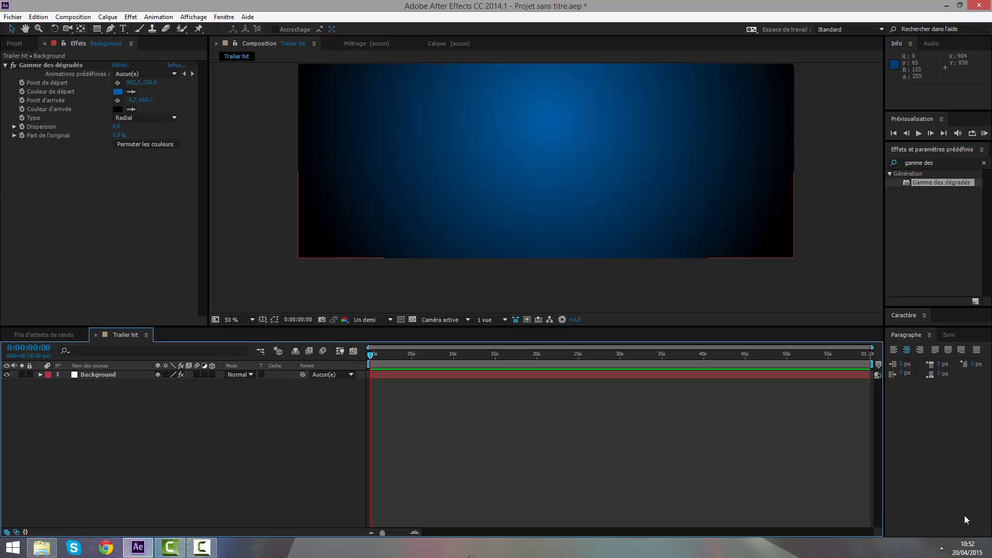
drag(555, 168, 556, 255)
key(v)
key(ctrl+a)
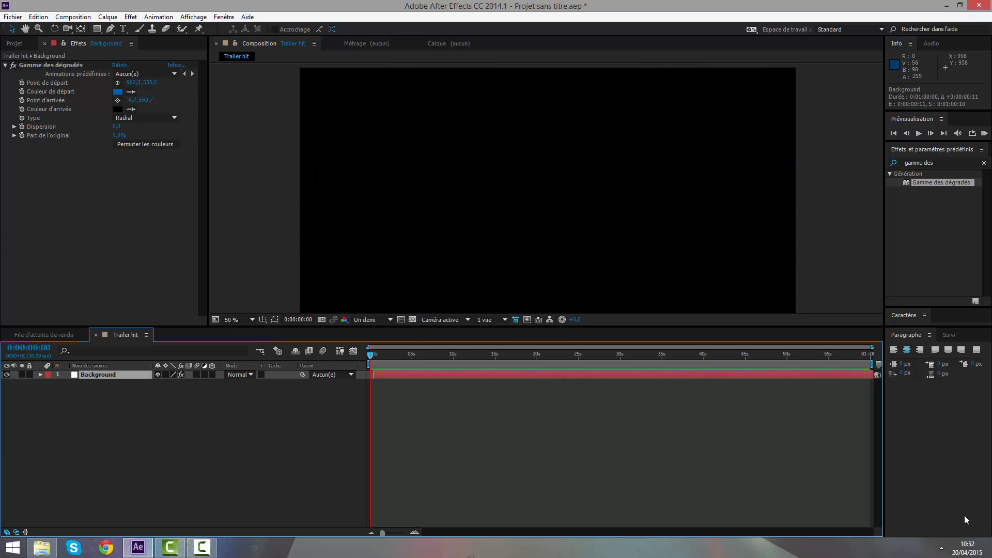
drag(517, 375, 514, 374)
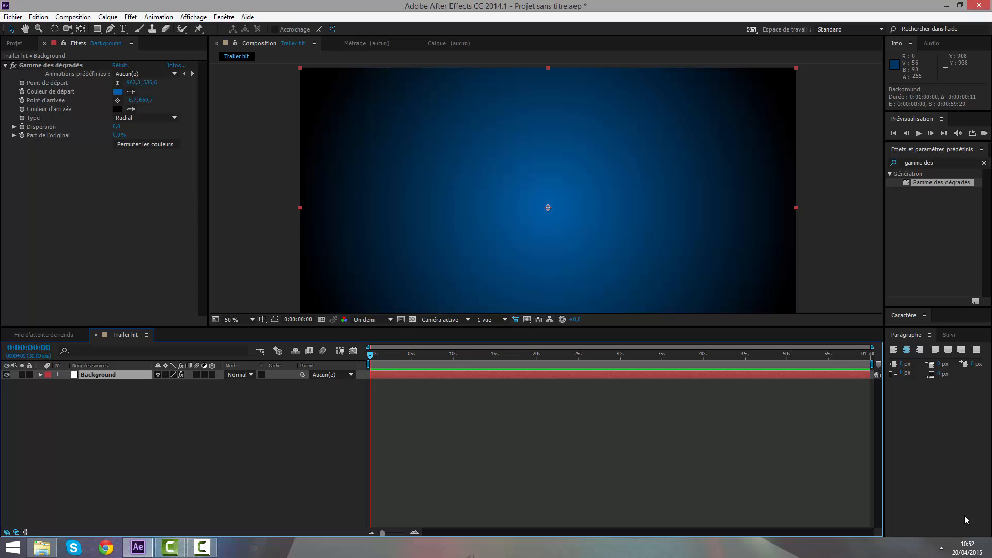
- Lower the Background layer's opacity to 69% and fit the composition in the viewer
key(t)
drag(162, 383, 153, 384)
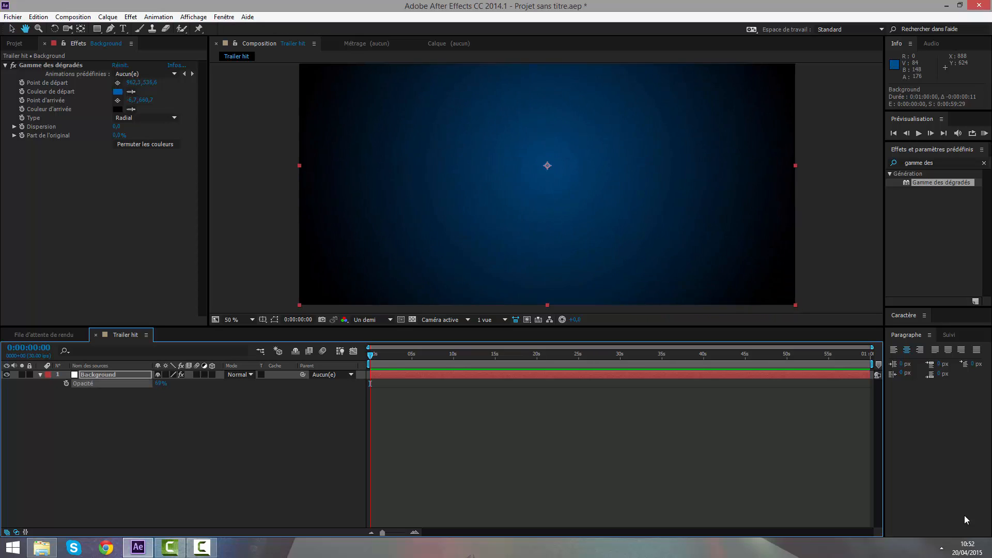
key(comma)
drag(528, 237, 504, 257)
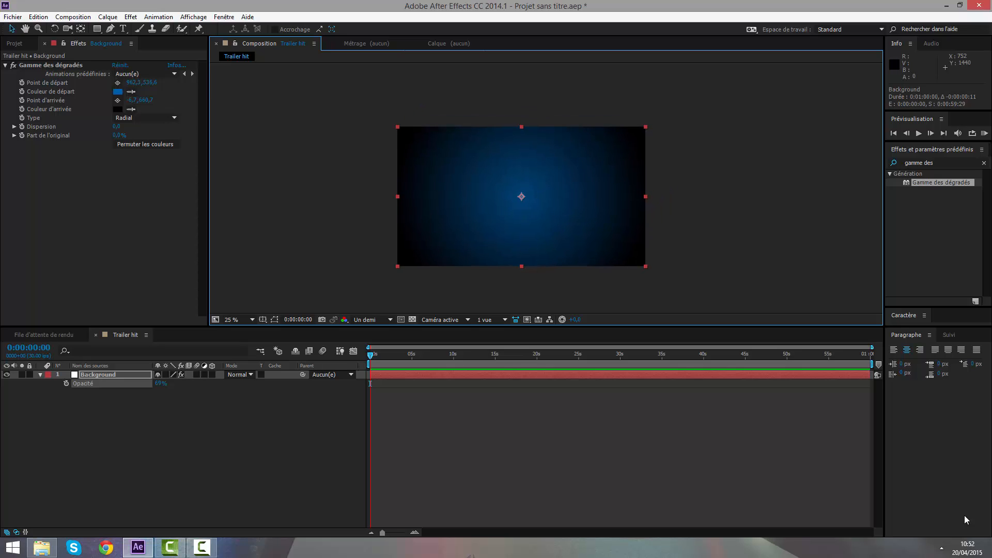
click(239, 320)
click(273, 343)
click(238, 439)
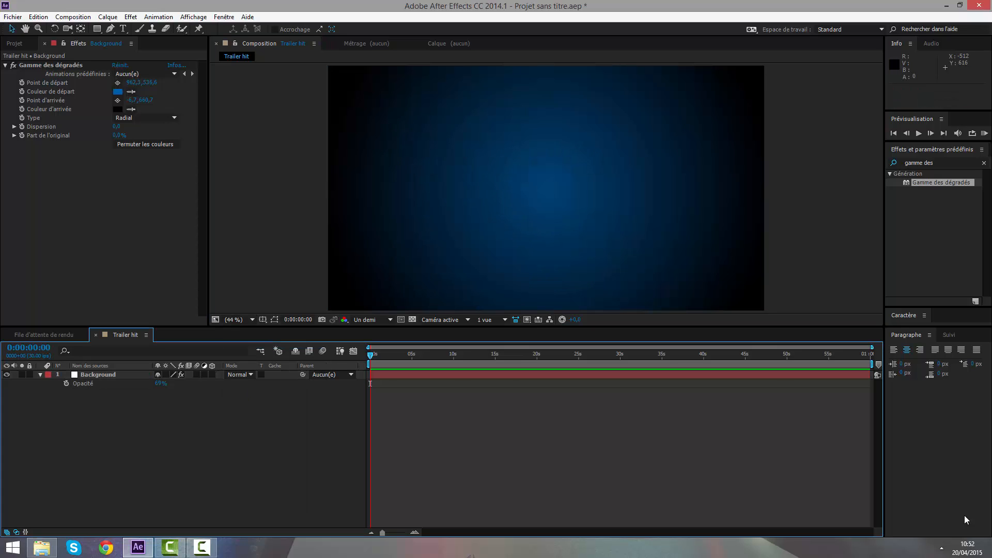
- Switch to the Shockwaves folder in File Explorer, preview Shockwave_01.mov and Shockwave_11.mov, and select both clips
click(98, 233)
click(14, 44)
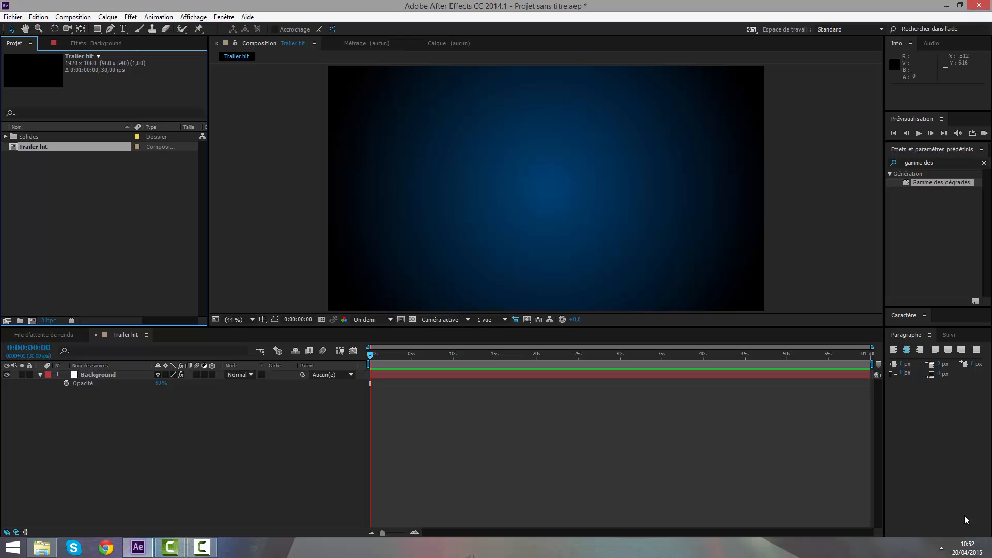
click(41, 548)
click(279, 129)
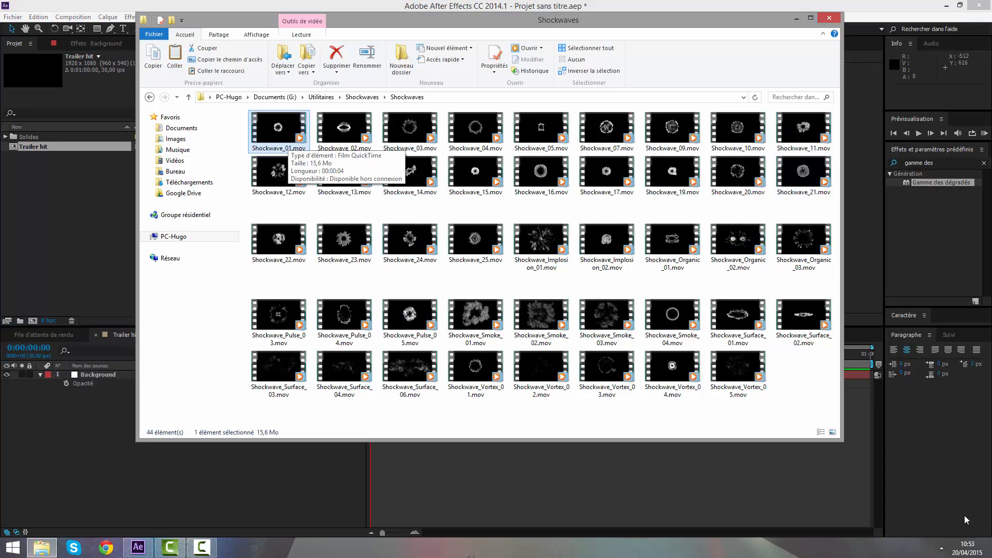
double_click(279, 129)
click(977, 7)
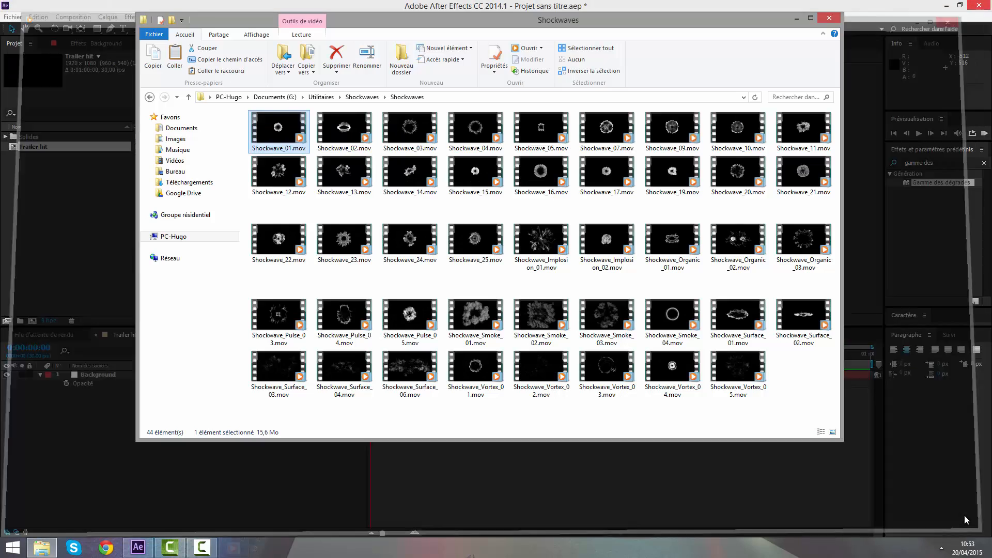
click(803, 130)
double_click(804, 129)
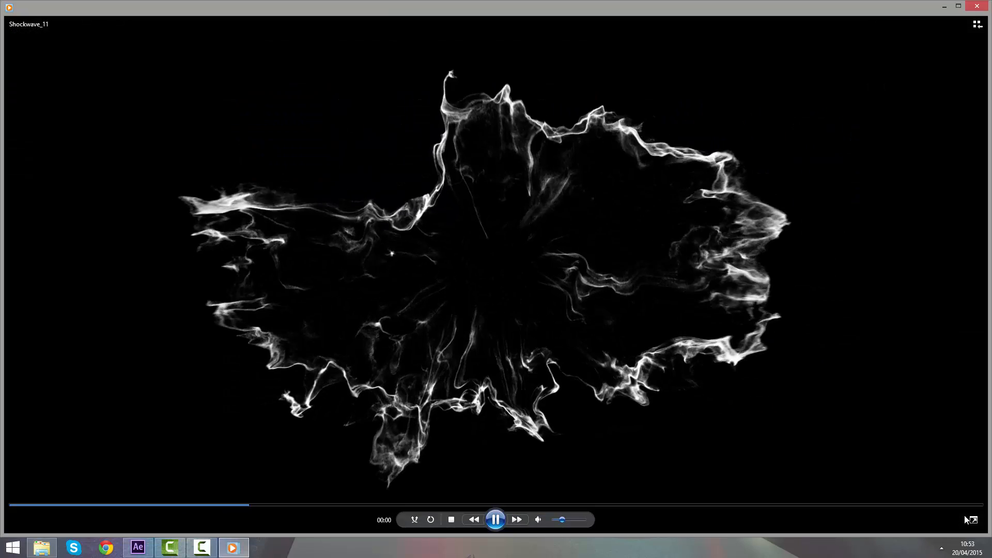
click(978, 6)
ctrl+click(279, 129)
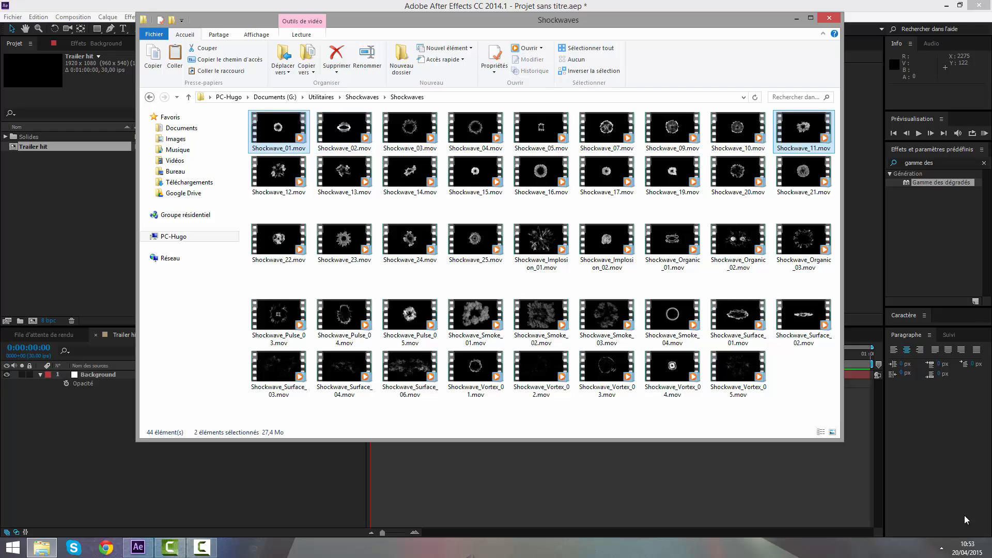
- Import Shockwave_01.mov and Shockwave_11.mov from File Explorer into the After Effects project
drag(280, 129, 19, 198)
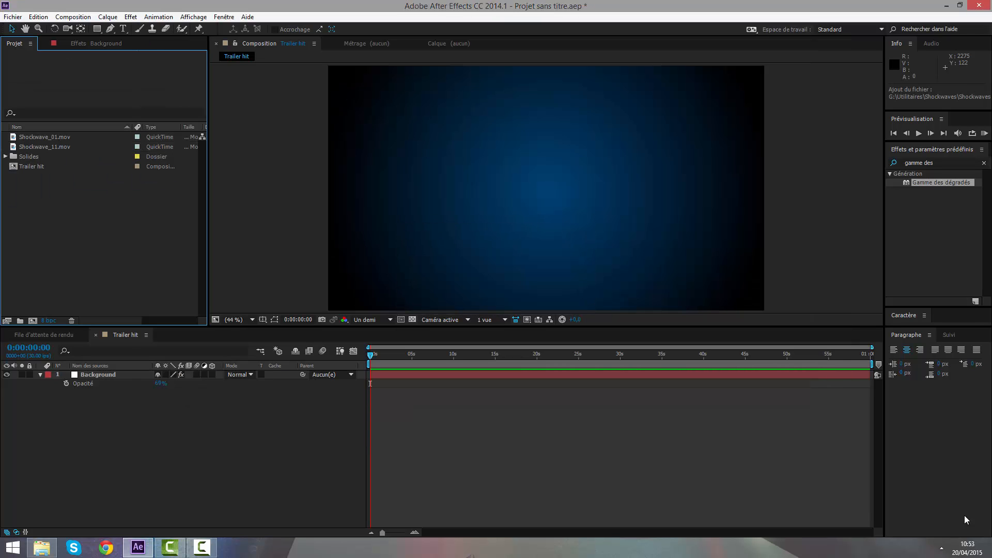
drag(413, 355, 369, 355)
click(103, 238)
- Collapse the Background layer, add a text layer reading "MS DESIGN" near the centre of the composition and hide it
right_click(439, 422)
mouse_move(464, 428)
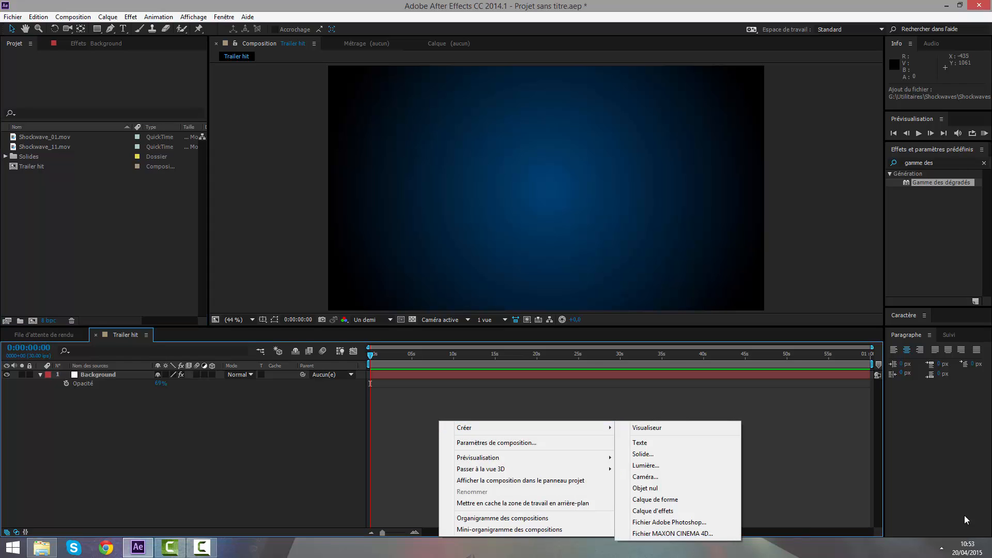
click(643, 455)
click(40, 375)
right_click(462, 437)
click(490, 320)
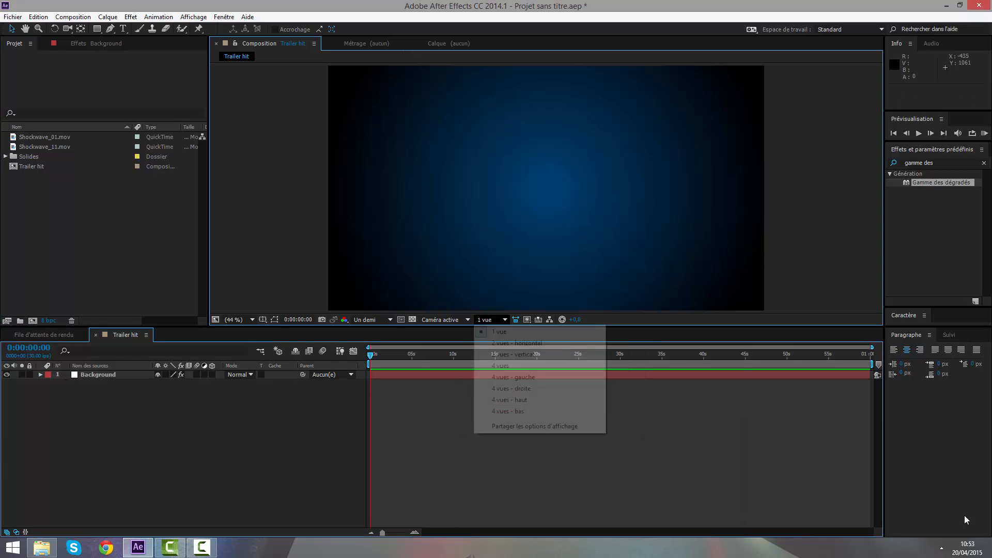
right_click(446, 393)
mouse_move(475, 399)
click(641, 414)
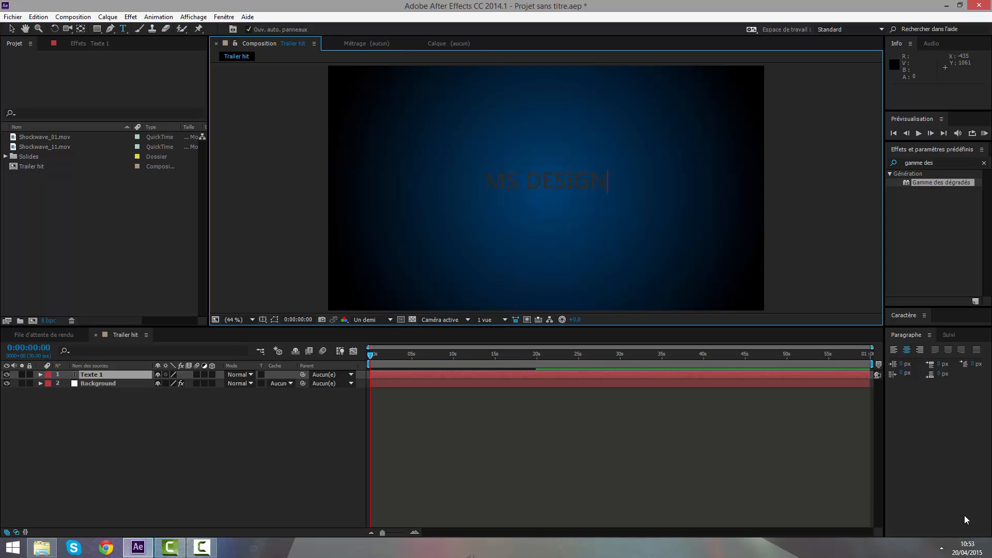
key(KP_Enter)
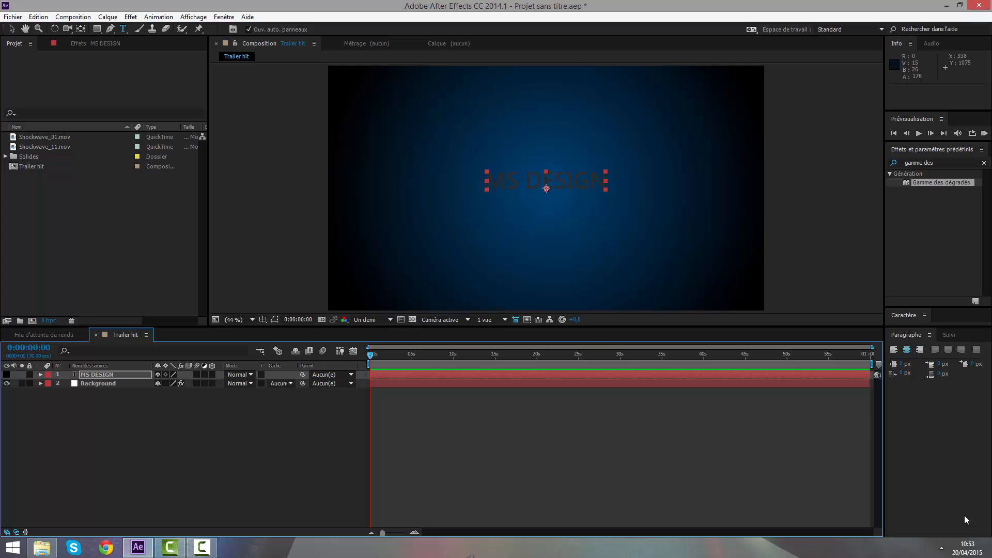
- Create a white solid the size of the composition and name it "3D"
right_click(423, 420)
mouse_move(449, 428)
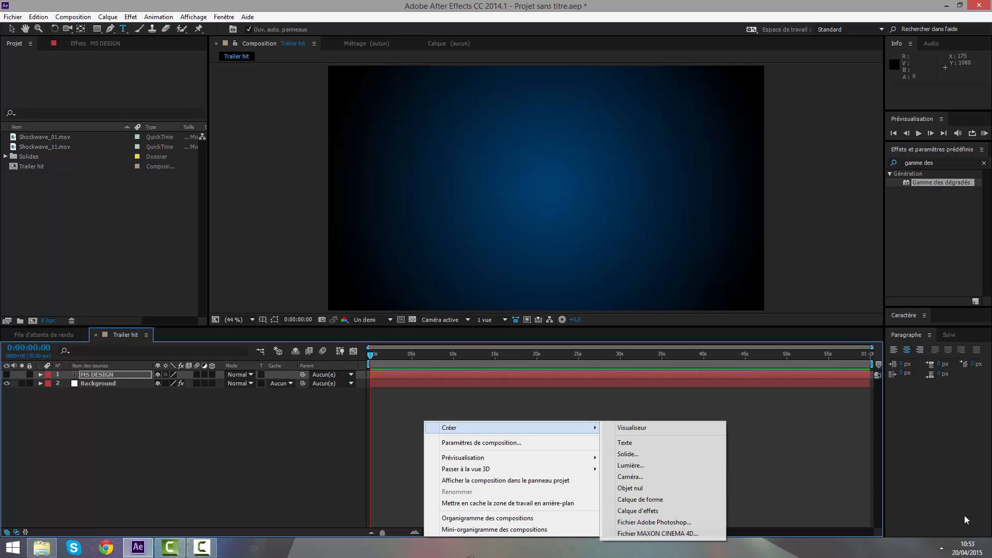
key(Return)
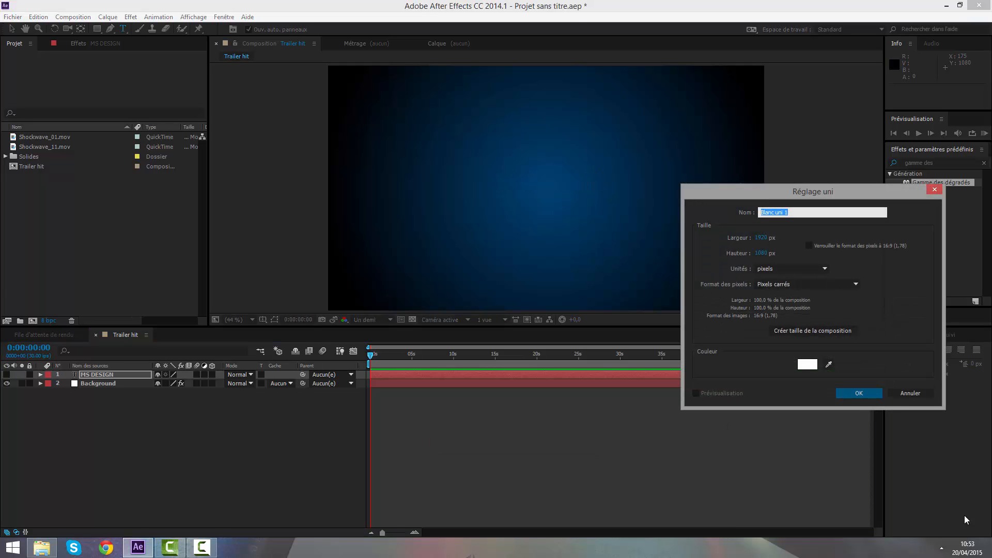
text(3D)
key(Return)
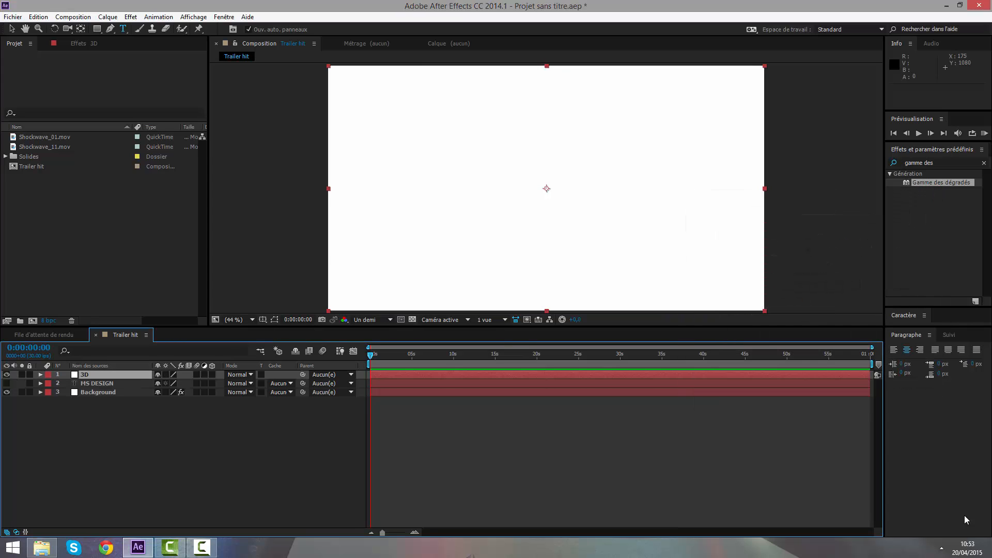
click(159, 17)
mouse_move(131, 17)
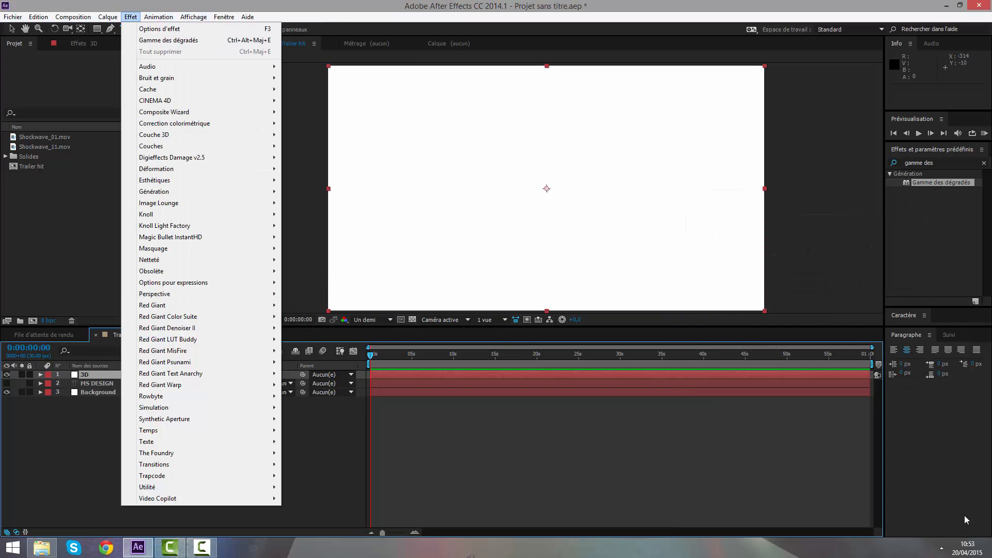
click(311, 491)
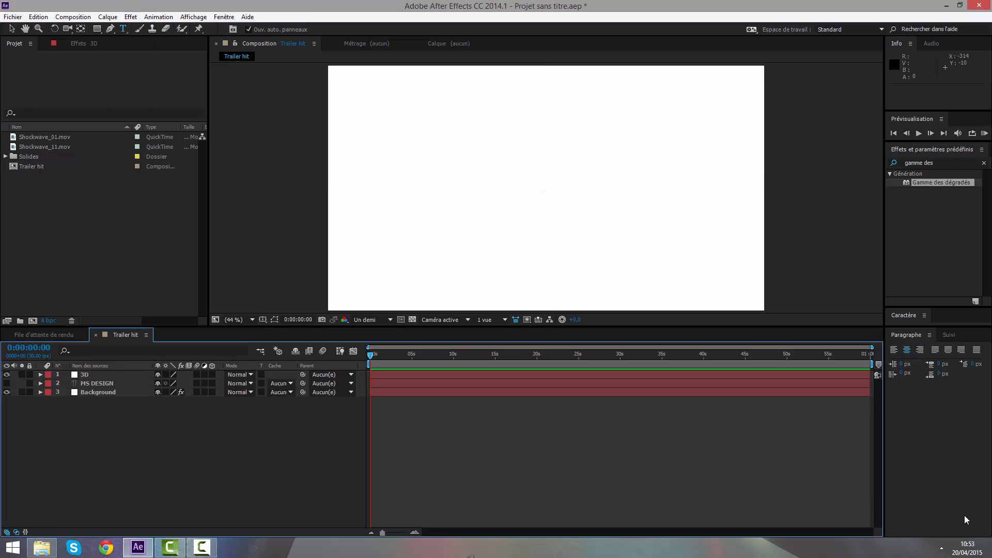
click(942, 548)
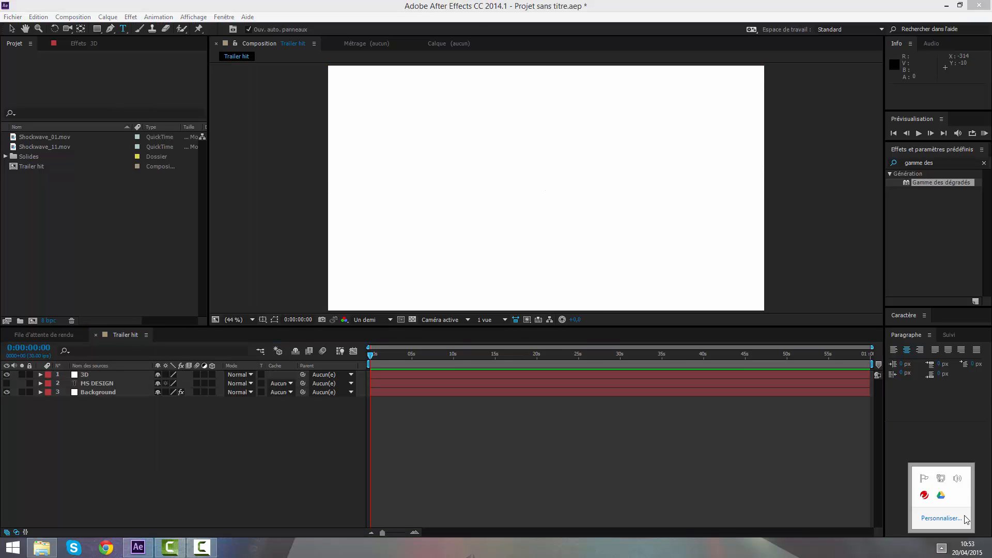
key(Escape)
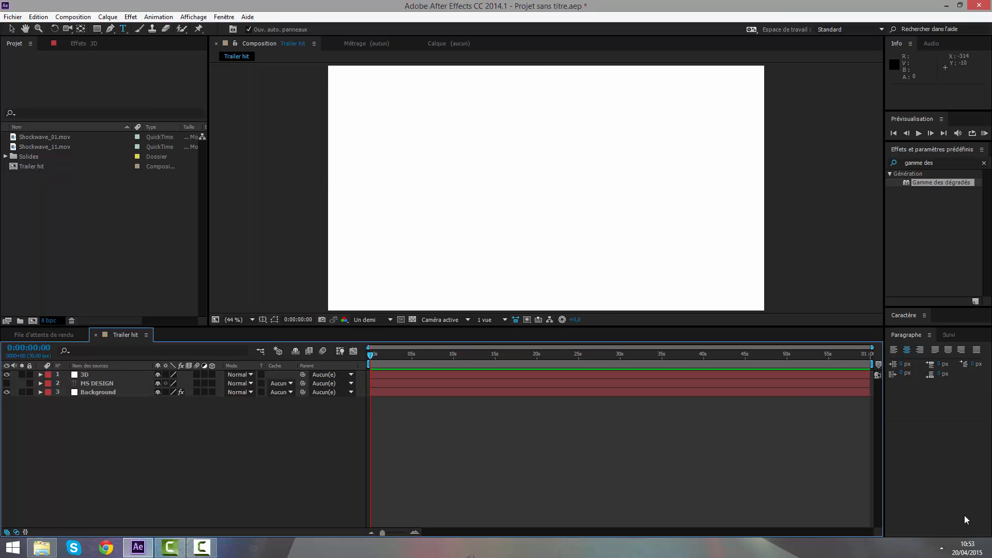
- Apply the Video Copilot Element effect to the 3D solid
click(91, 366)
click(88, 374)
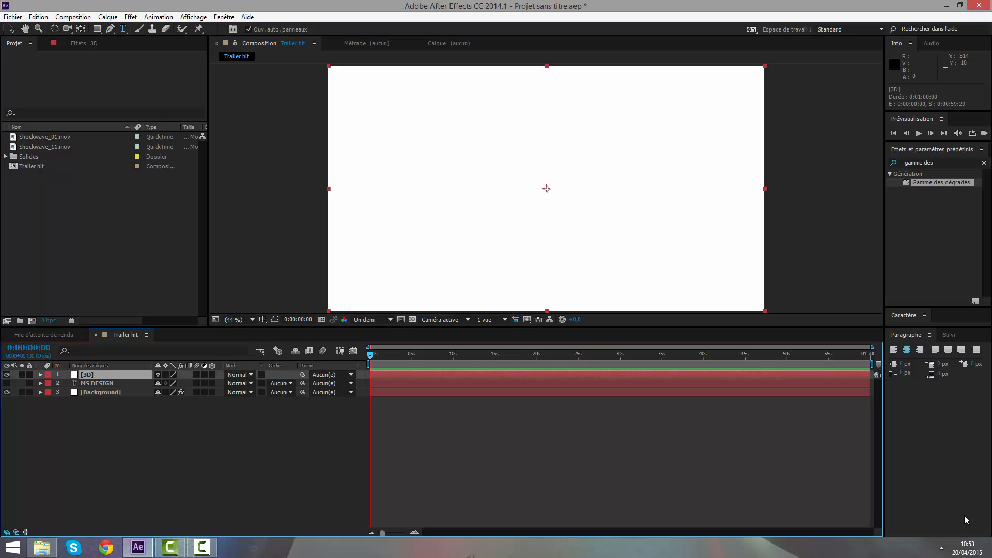
click(83, 44)
right_click(93, 119)
mouse_move(130, 530)
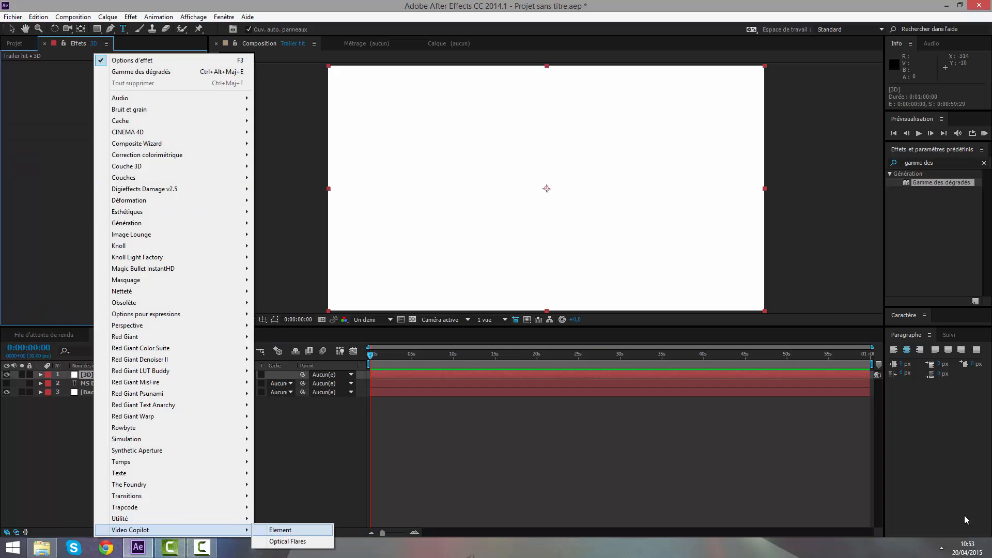
click(281, 530)
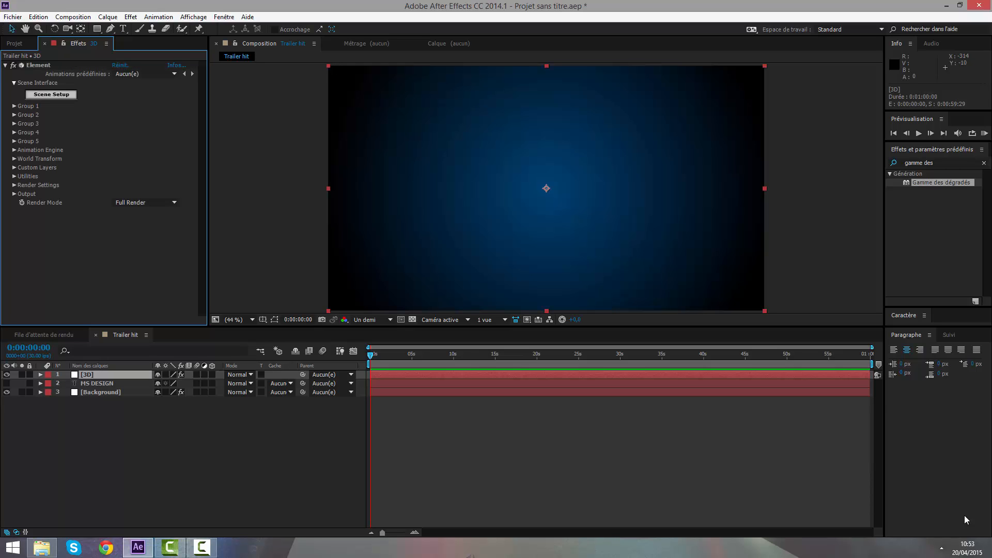
- Assign the MS DESIGN text layer to Element's Path Layer 1 for custom text and masks
click(14, 167)
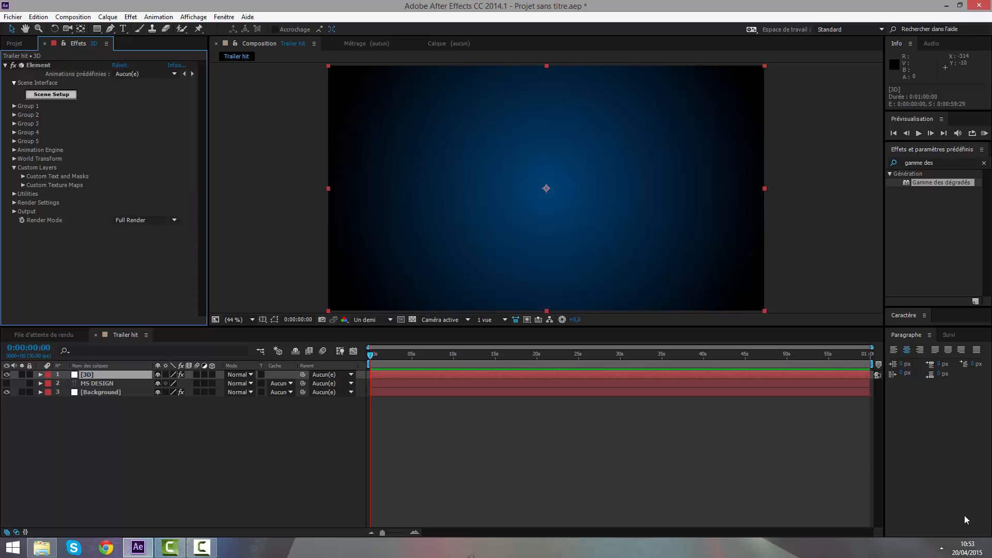
click(23, 176)
click(150, 185)
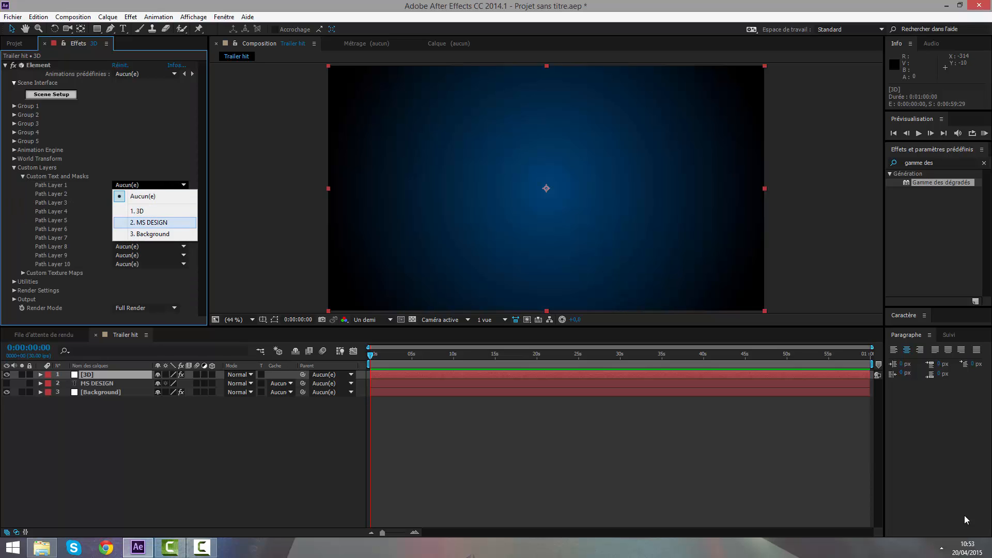
click(149, 222)
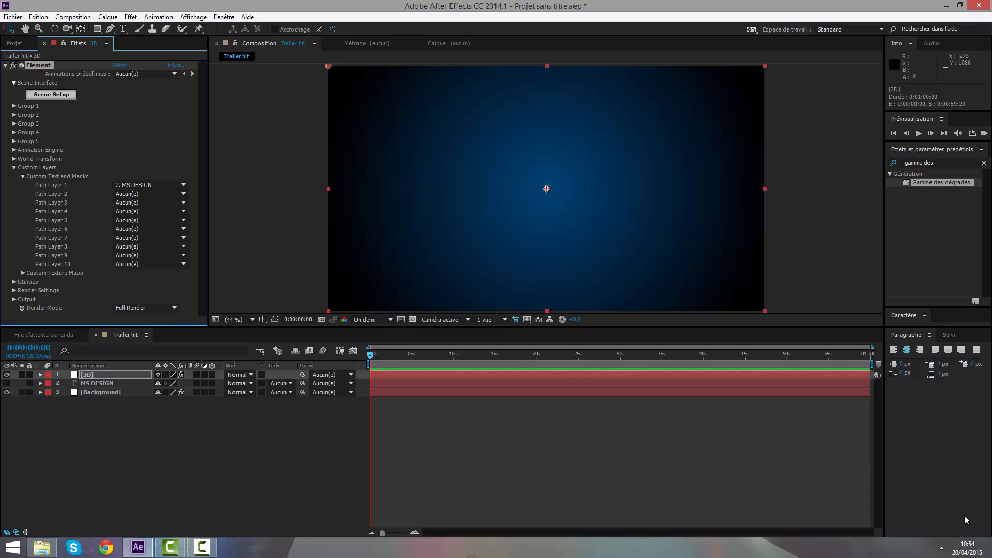
click(14, 167)
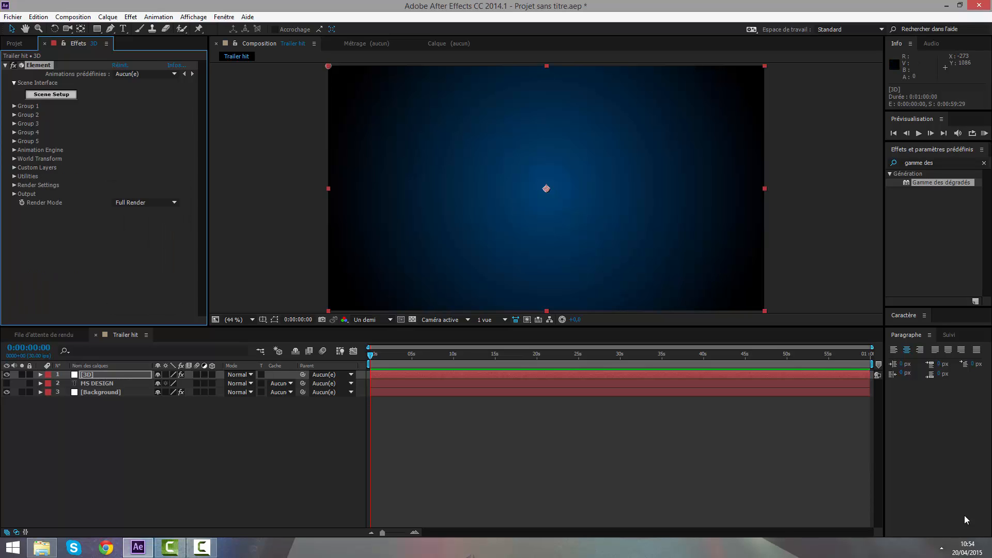
- Extrude the MS DESIGN text in Element's Scene Setup and display the Bevels presets
click(51, 94)
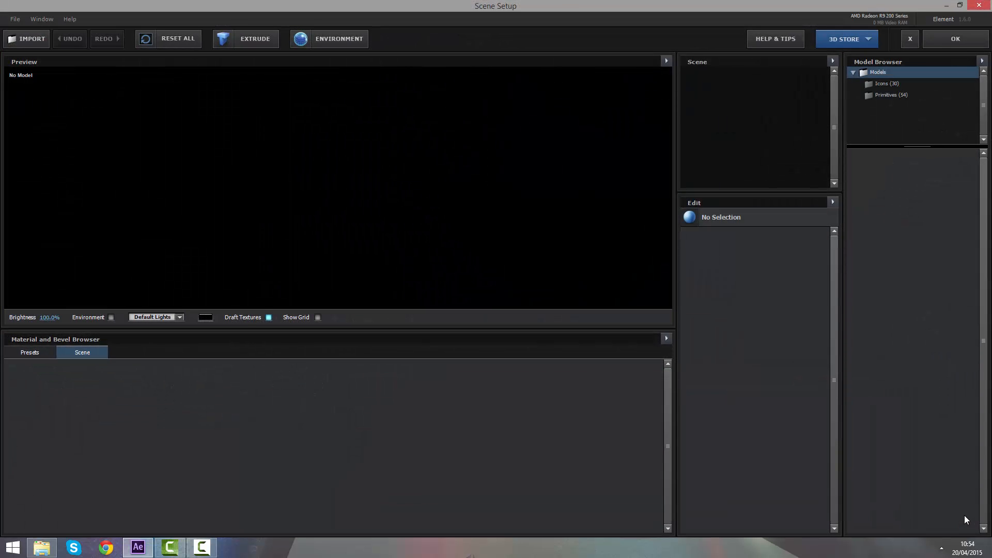
click(246, 40)
mouse_move(338, 189)
mouse_down()
mouse_move(414, 248)
mouse_move(429, 207)
mouse_move(496, 210)
mouse_up()
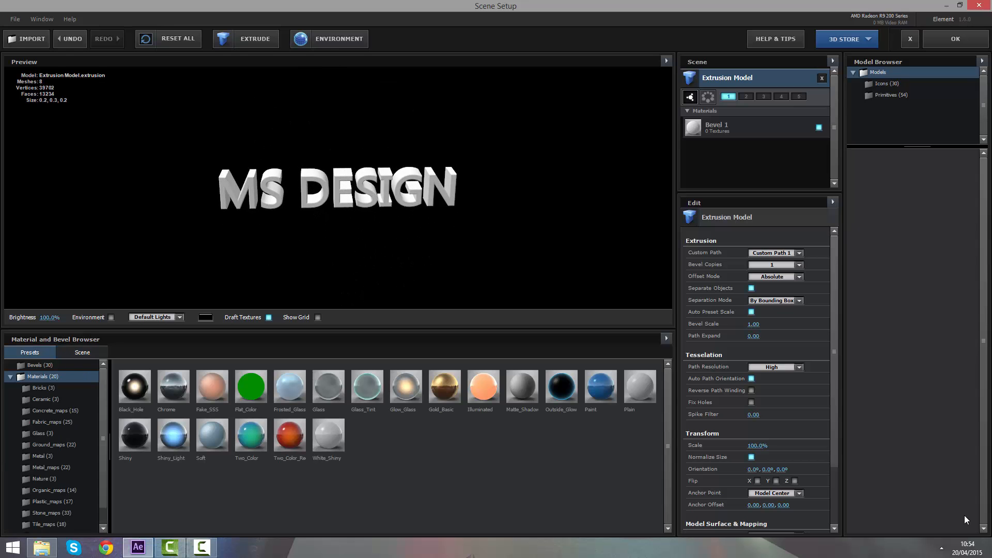
click(10, 377)
click(46, 400)
click(43, 388)
click(40, 366)
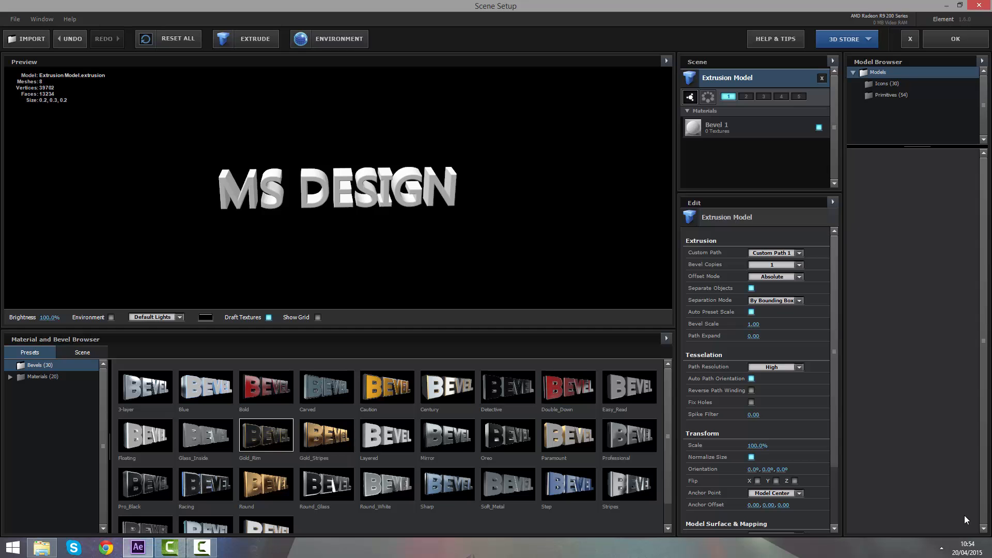
- Try the Gold_Rim bevel preset on the extruded text and view it from an angle
scroll(568, 429, down, 1)
scroll(568, 429, up, 1)
click(266, 435)
mouse_move(356, 207)
mouse_down()
mouse_move(310, 144)
mouse_move(191, 207)
mouse_move(258, 249)
mouse_move(320, 232)
mouse_up()
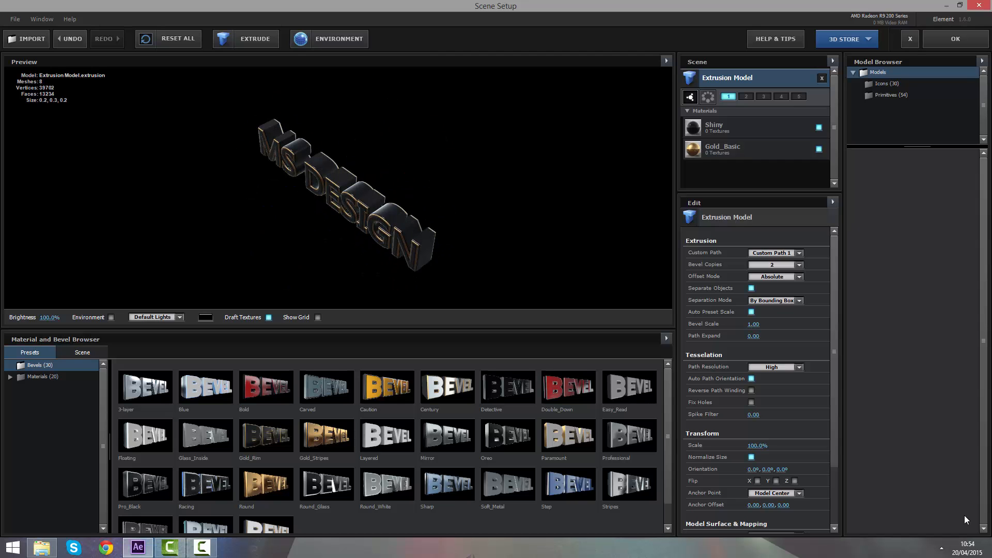
- Apply the Pro_Black bevel preset to the extruded text and examine it up close
click(145, 484)
mouse_move(388, 217)
mouse_down()
mouse_move(274, 181)
mouse_move(217, 176)
mouse_move(346, 192)
mouse_move(357, 165)
mouse_move(315, 166)
mouse_move(357, 223)
mouse_move(393, 178)
mouse_move(439, 181)
mouse_up()
scroll(339, 189, up, 3)
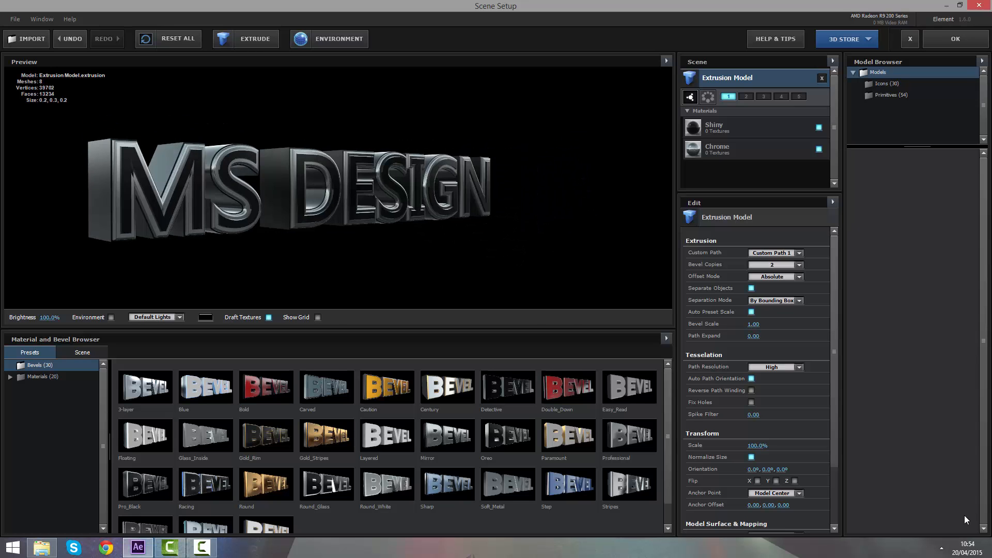
- Set the Chrome bevel's Extrude to 0.72 and inspect the letter edges from several angles
click(750, 149)
drag(753, 254, 726, 254)
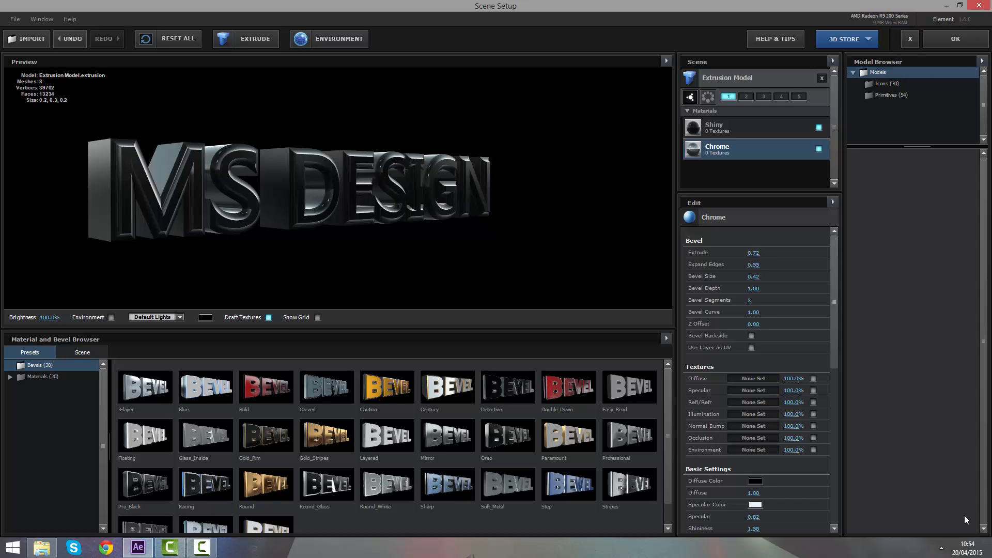
mouse_move(336, 186)
mouse_down()
mouse_move(263, 206)
mouse_move(279, 191)
mouse_up()
scroll(339, 189, up, 5)
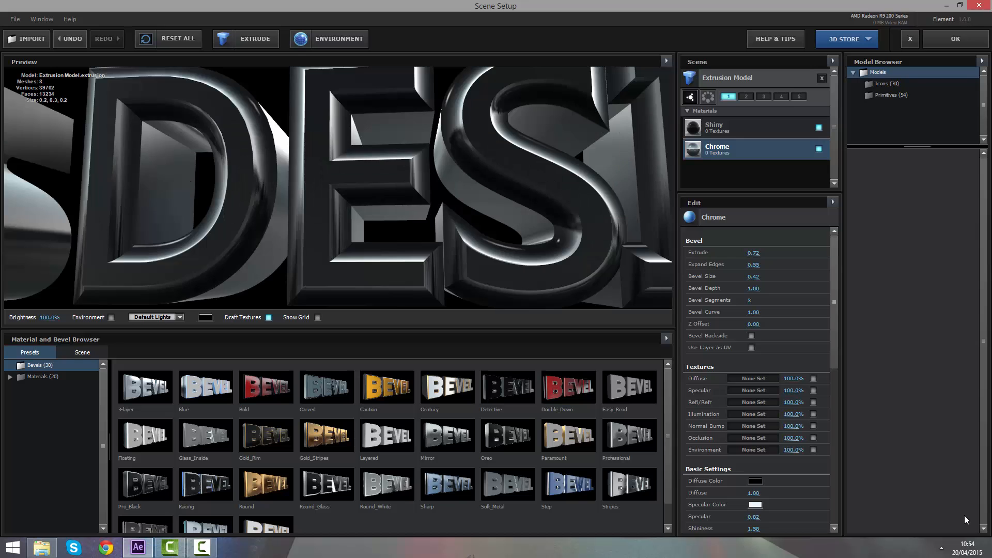
mouse_move(393, 176)
mouse_down()
mouse_move(289, 206)
mouse_move(362, 166)
mouse_move(331, 202)
mouse_move(354, 178)
mouse_move(403, 179)
mouse_up()
scroll(338, 188, down, 5)
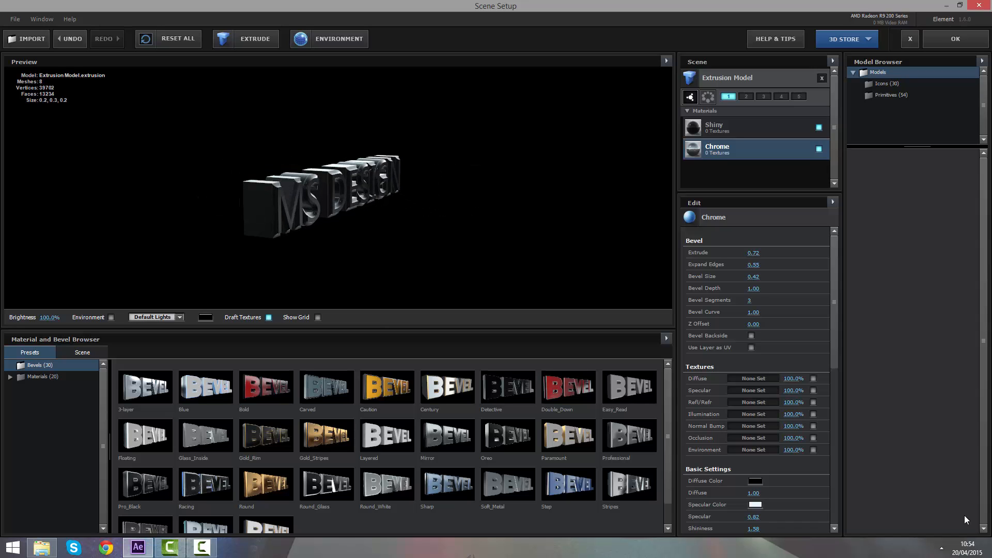
- Set the Shiny bevel's Extrude to 0.67 and check the text from the front
click(750, 128)
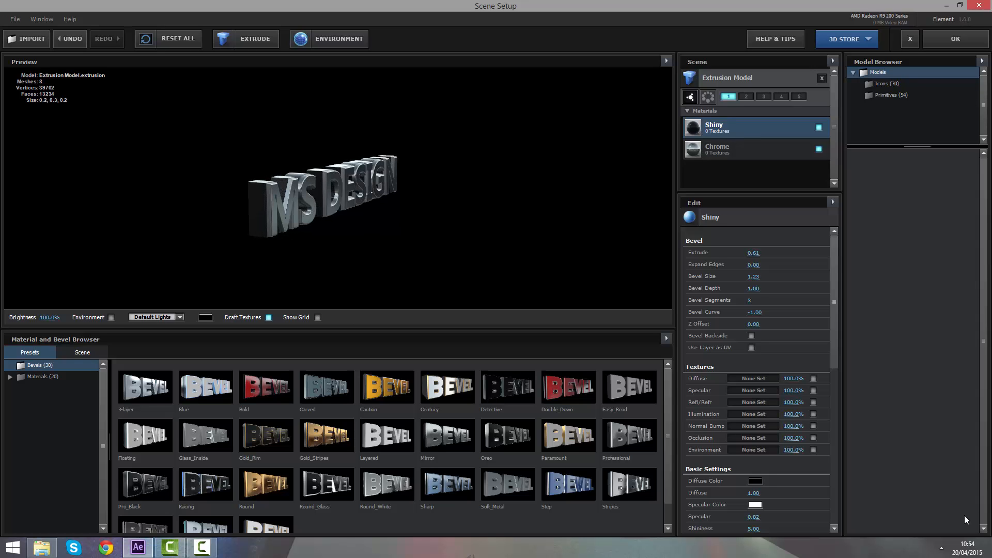
drag(754, 254, 754, 253)
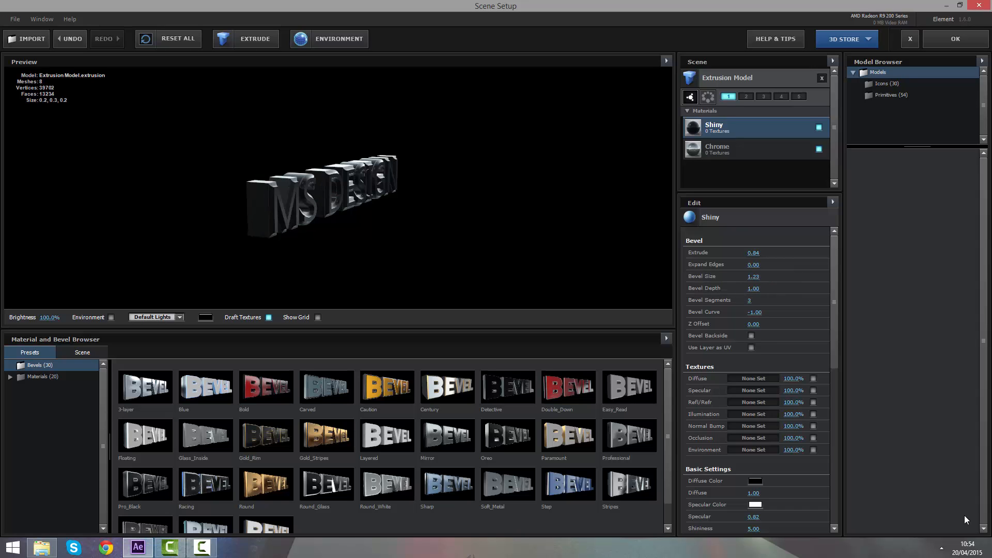
drag(754, 254, 748, 253)
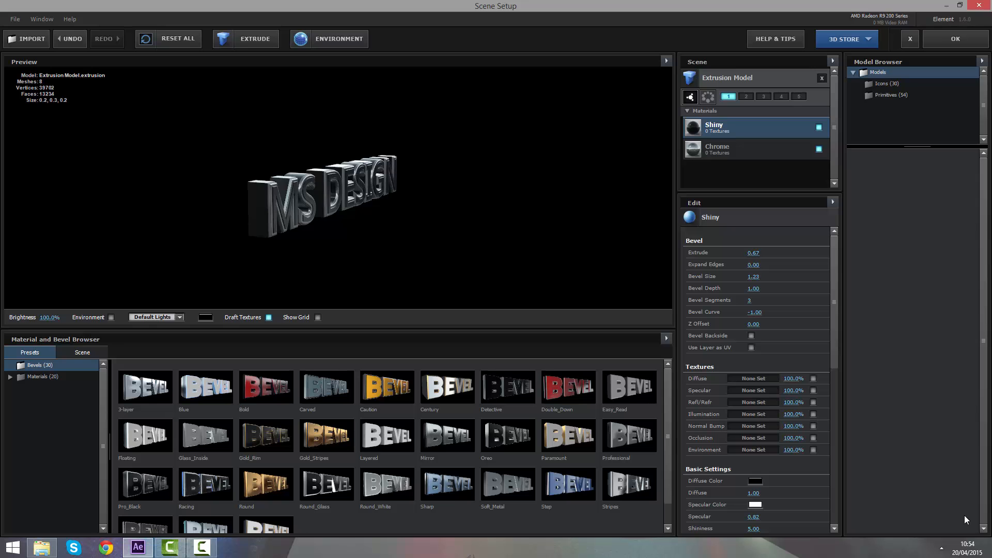
mouse_move(392, 192)
mouse_down()
mouse_move(335, 191)
mouse_move(331, 173)
mouse_move(279, 222)
mouse_move(310, 181)
mouse_move(351, 179)
mouse_move(414, 202)
mouse_move(455, 171)
mouse_move(589, 189)
mouse_up()
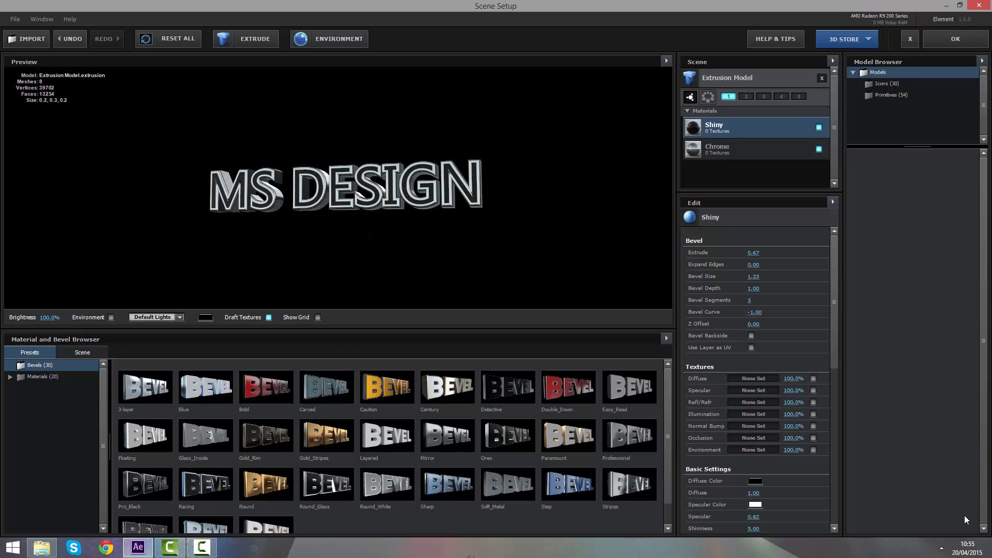
- Set the reflection intensity to 487% for the Shiny material and 282% for the Chrome material
scroll(756, 382, down, 6)
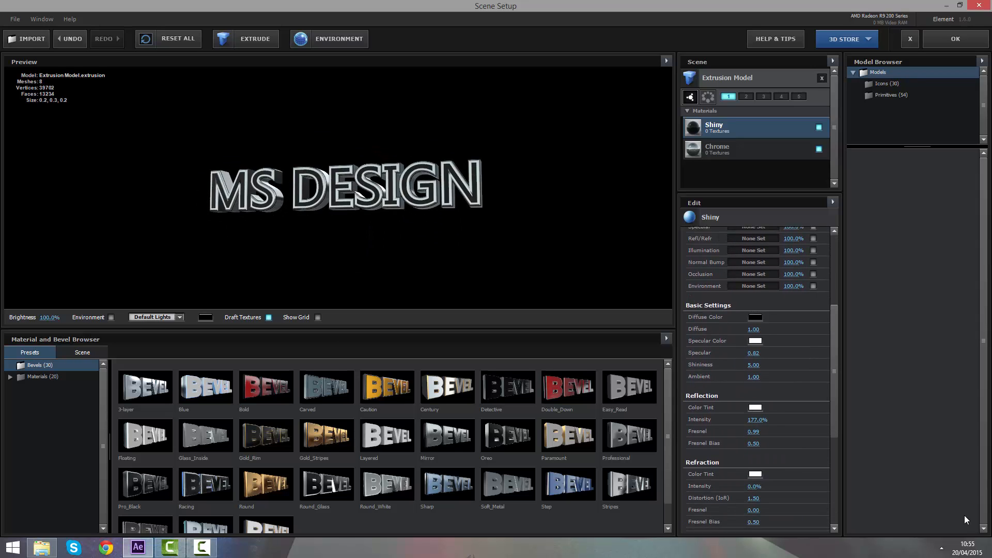
scroll(755, 382, down, 3)
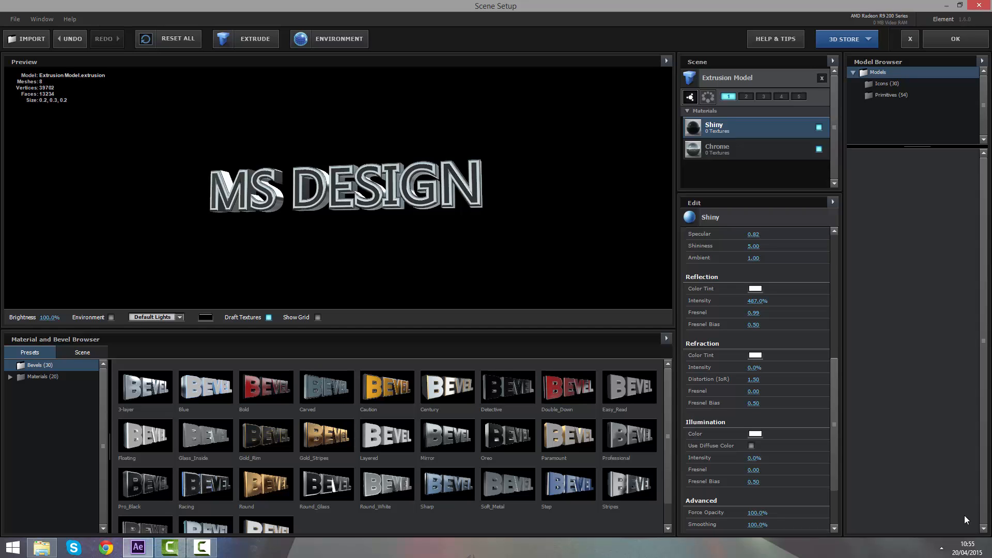
click(734, 147)
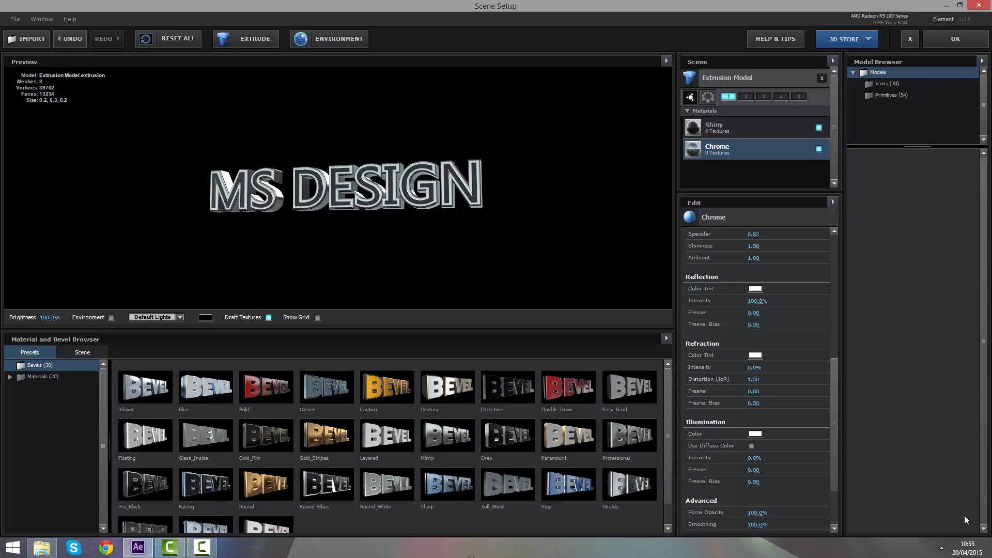
drag(767, 300, 850, 300)
drag(341, 181, 342, 233)
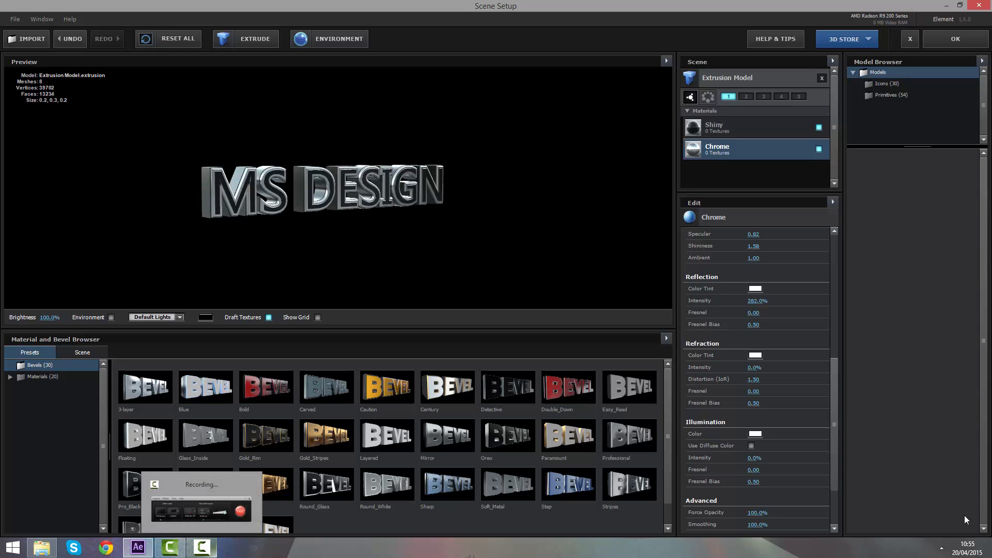
click(202, 548)
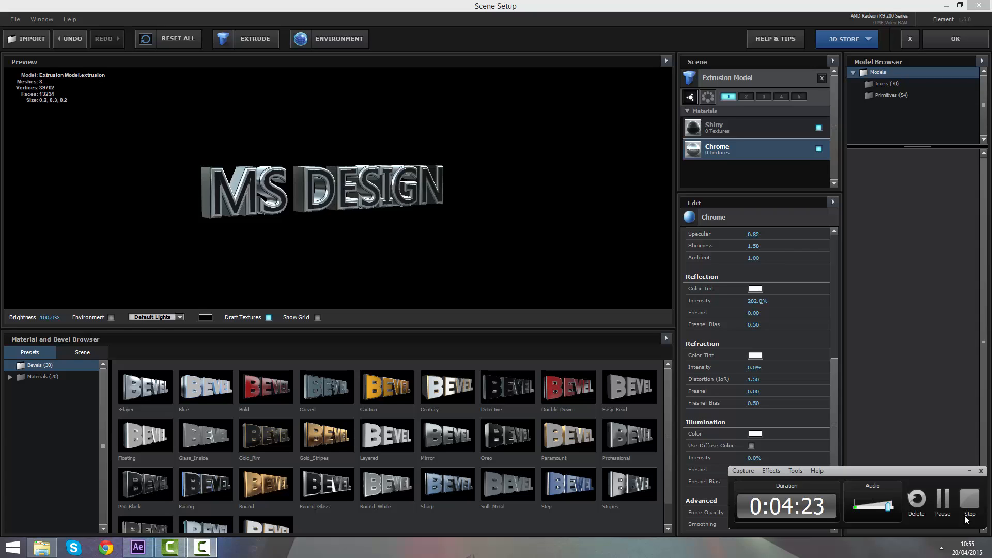
click(965, 516)
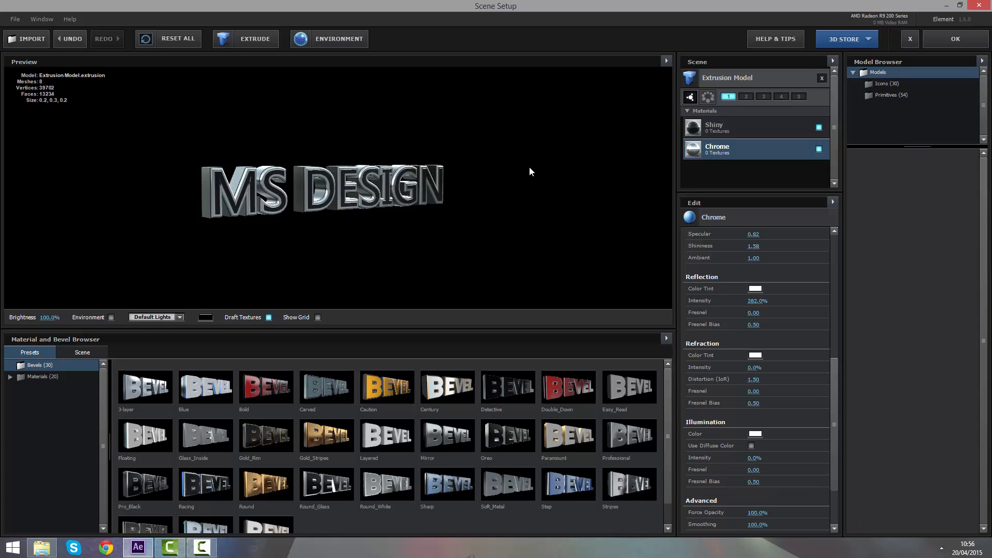
drag(429, 219, 309, 117)
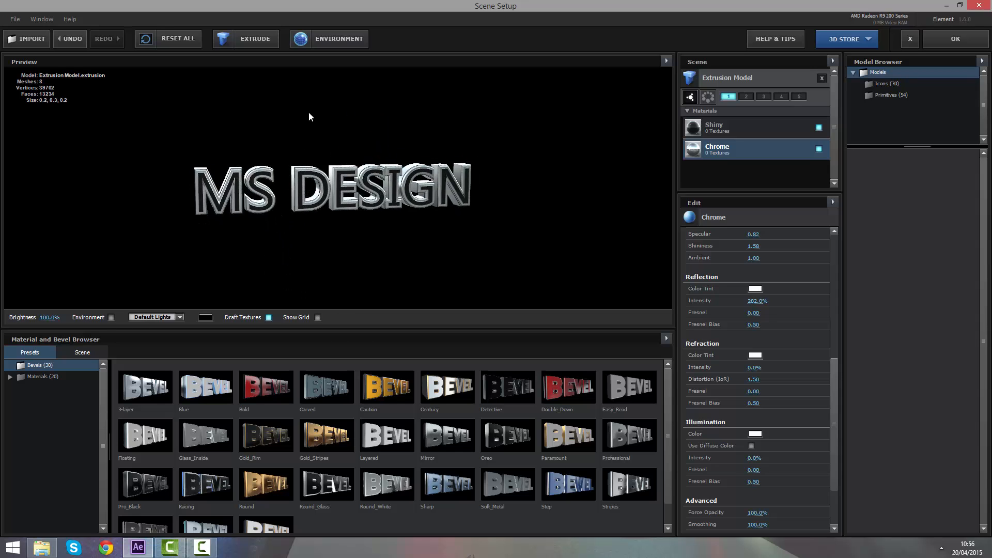
- Turn on the environment background in the scene preview and orbit around the text against it
click(338, 45)
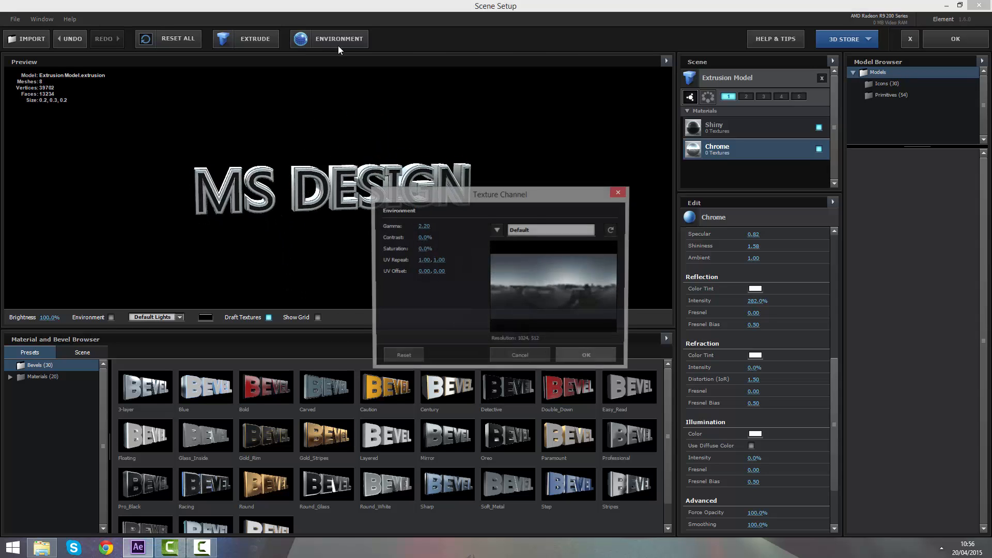
drag(433, 194, 618, 149)
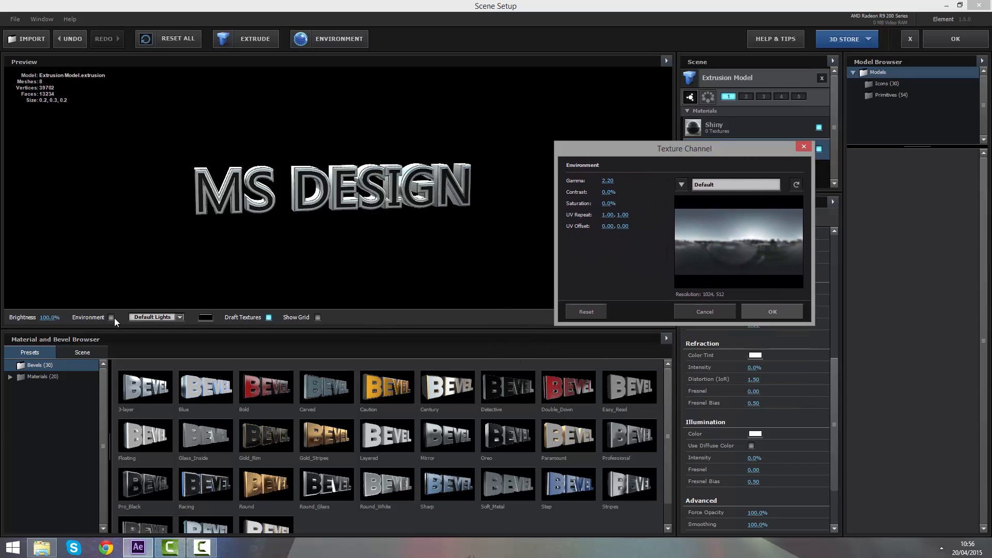
click(764, 314)
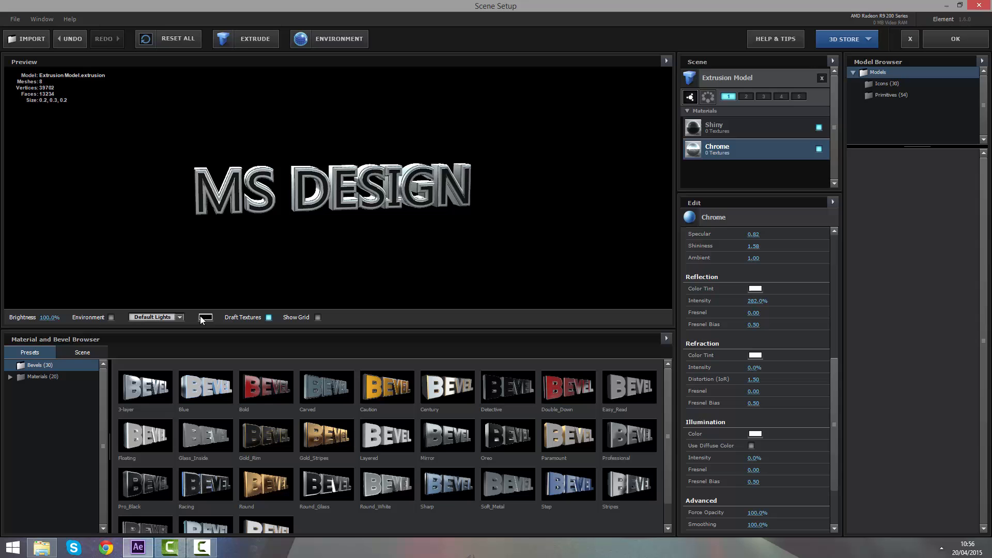
click(111, 318)
drag(310, 233, 341, 103)
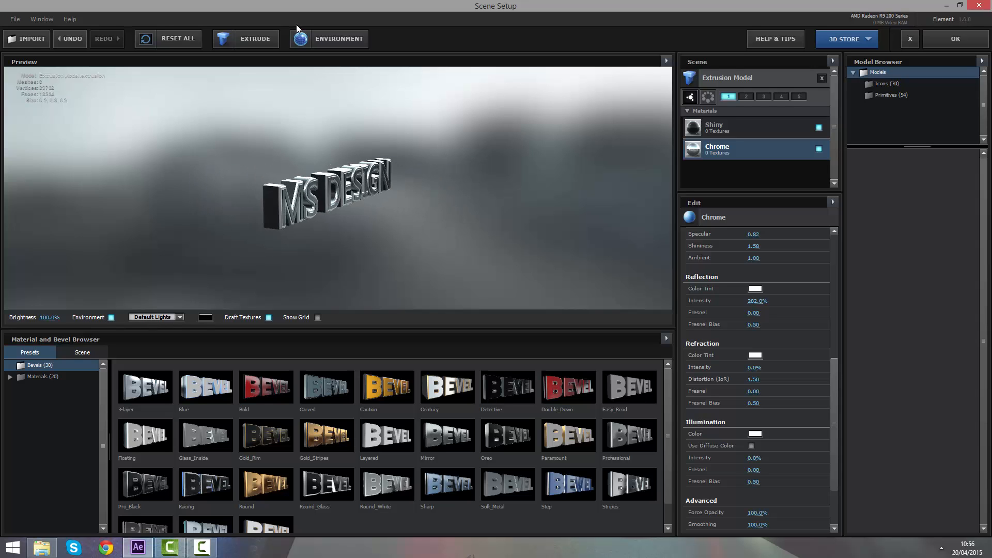
- Try the Garage_blurred, Garden_blurred, Studio_warm and Studio_warm_blurred maps as the scene's environment
click(312, 40)
click(498, 231)
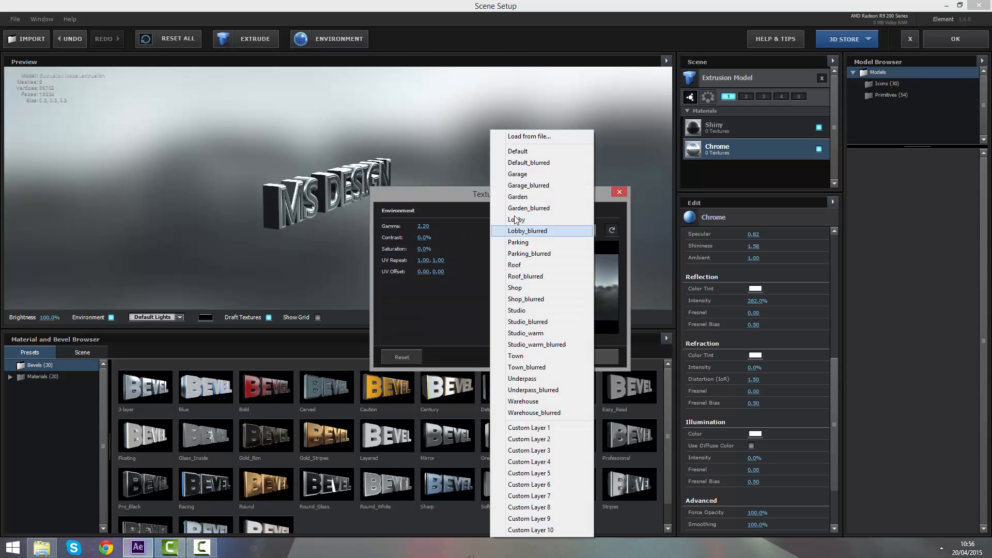
click(517, 185)
click(498, 230)
click(509, 208)
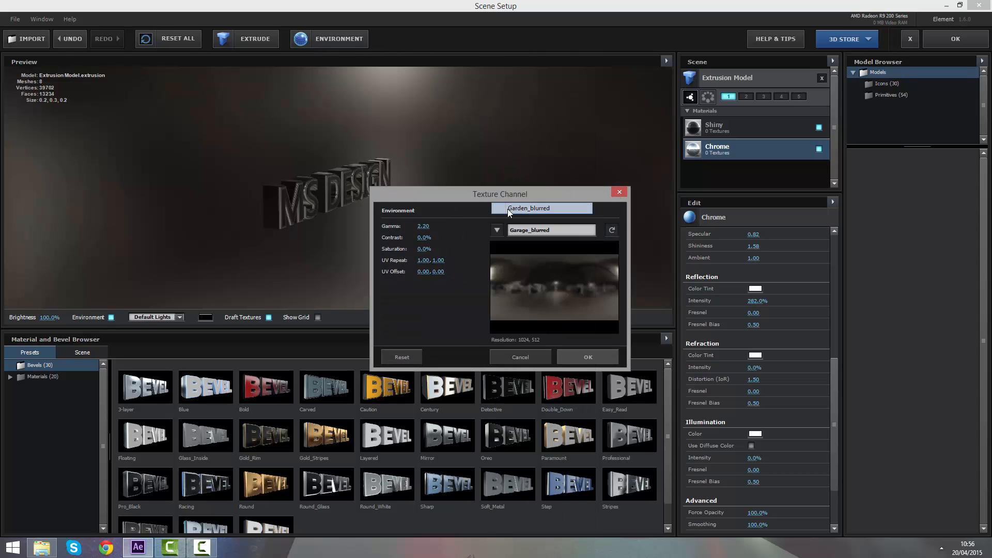
click(494, 231)
click(502, 211)
click(494, 230)
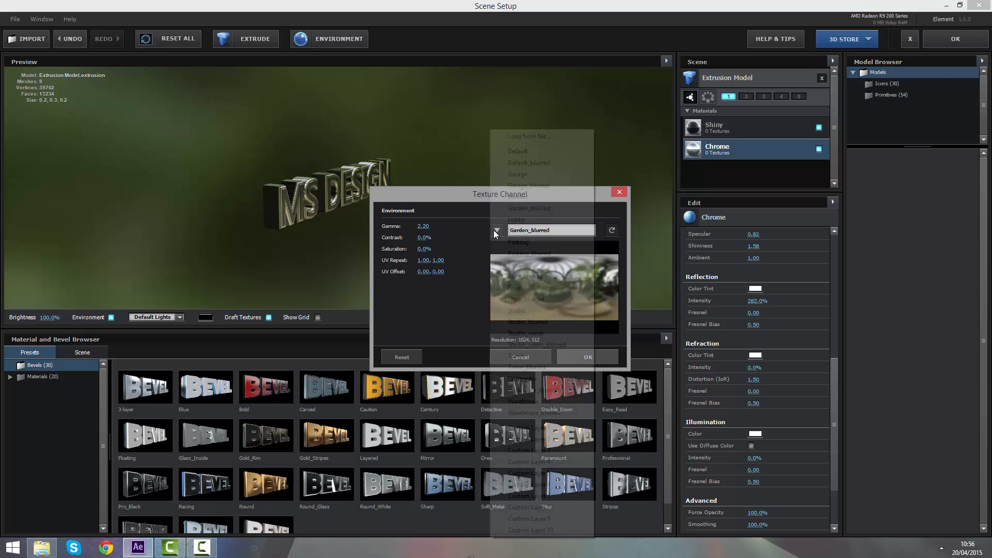
click(497, 333)
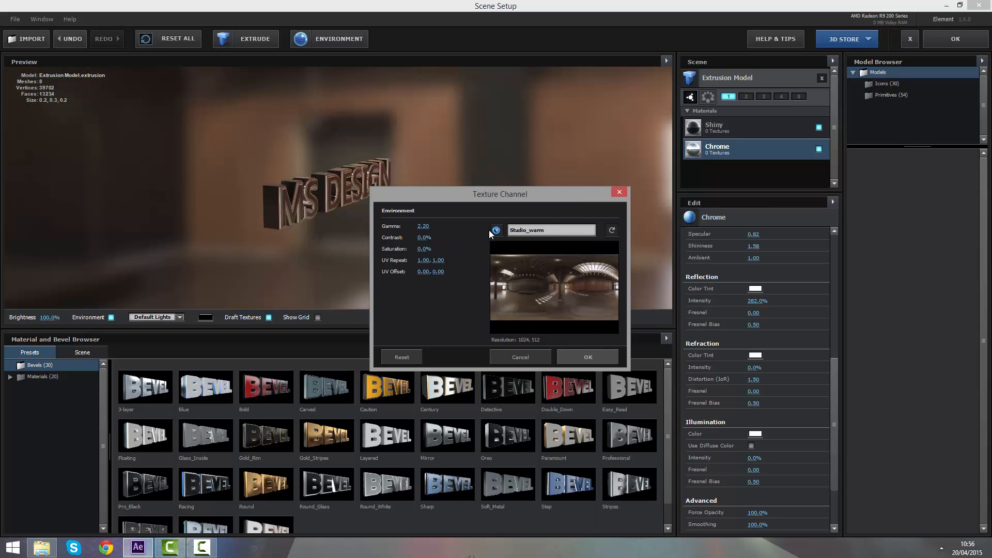
click(490, 230)
click(516, 345)
- Set the environment map to Town_blurred, check its reflections on the text and apply the scene to the composition
click(494, 233)
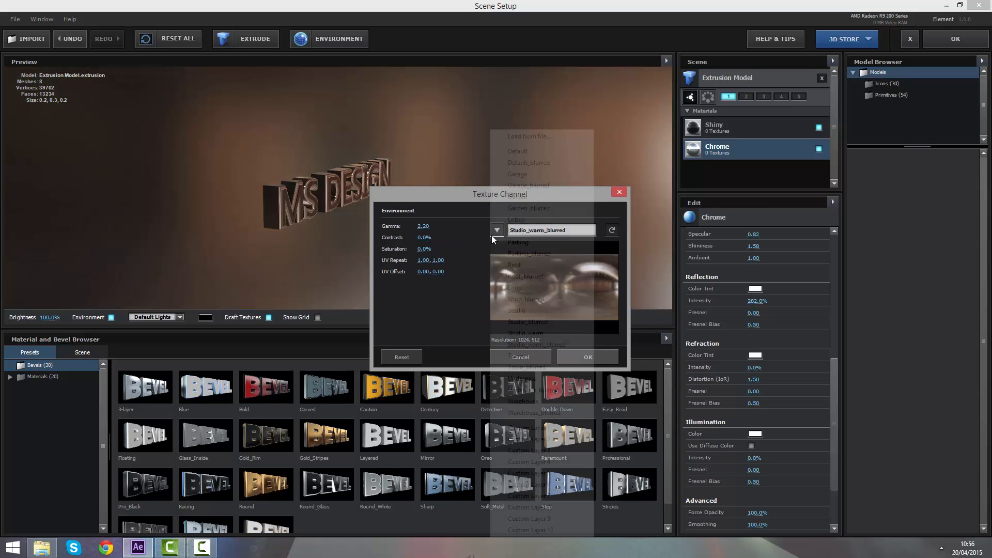
click(525, 367)
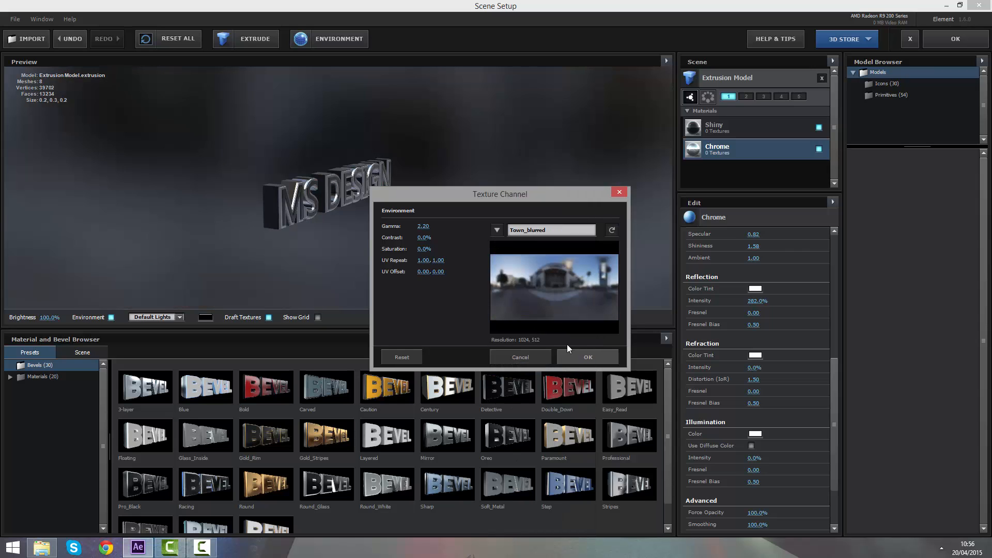
click(577, 354)
drag(418, 236, 357, 213)
scroll(361, 176, up, 4)
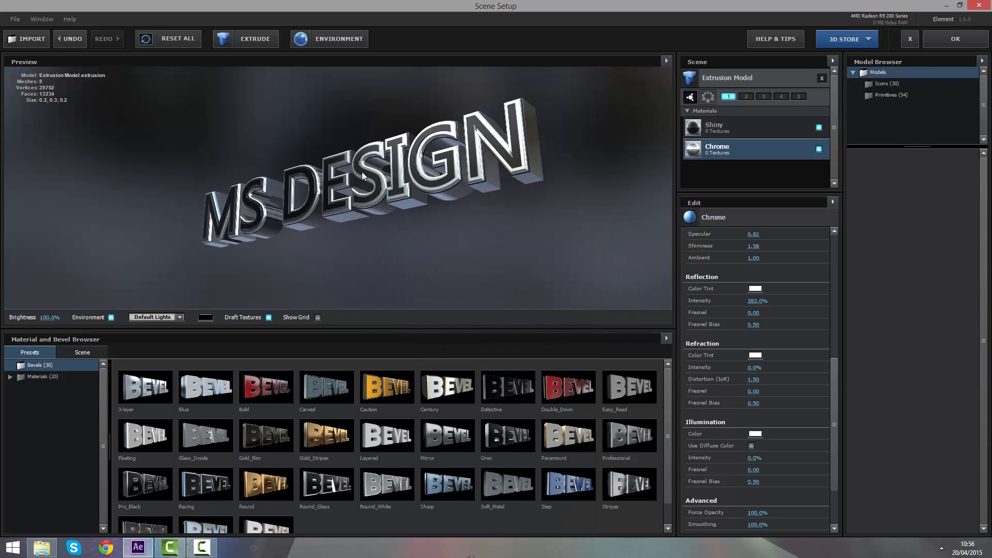
drag(363, 175, 371, 201)
scroll(383, 196, down, 3)
click(975, 39)
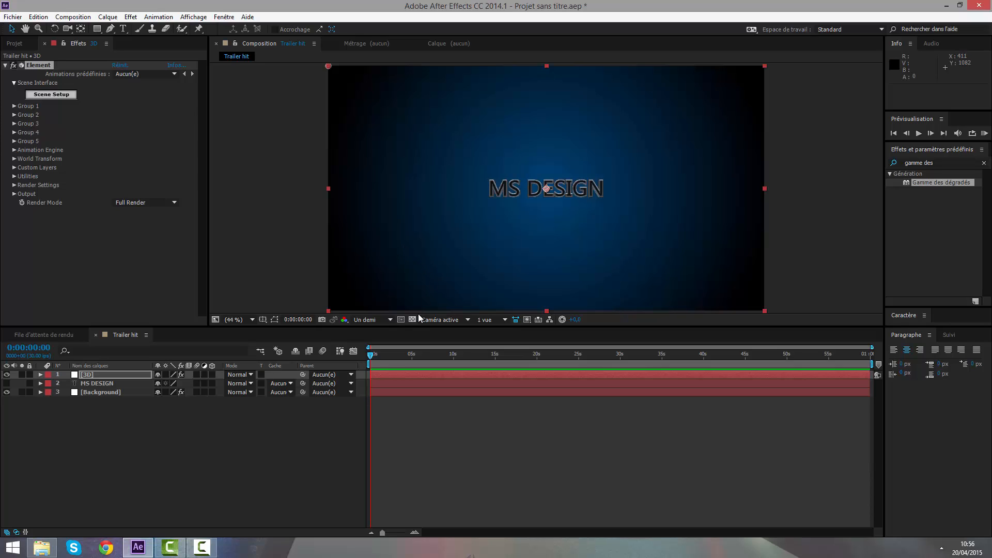
click(303, 345)
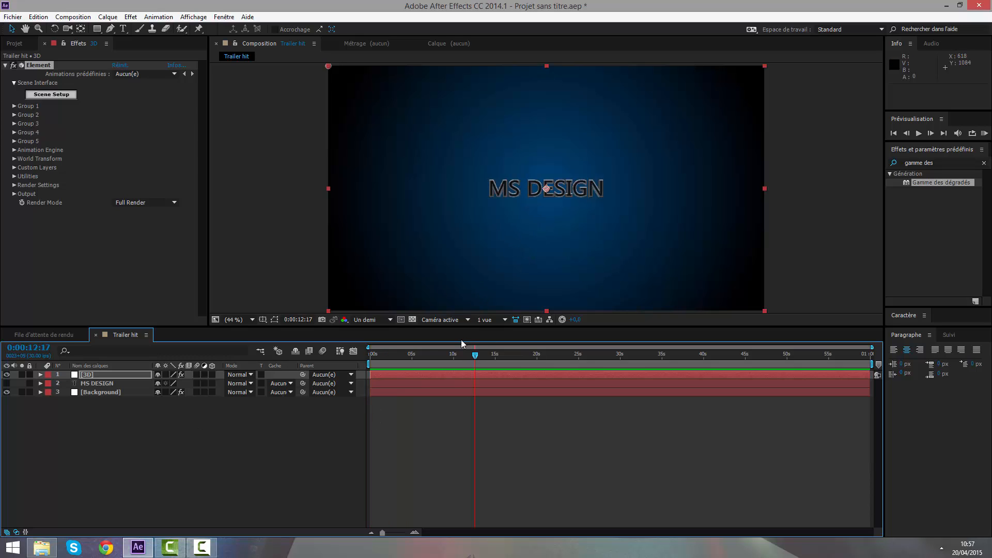
click(444, 356)
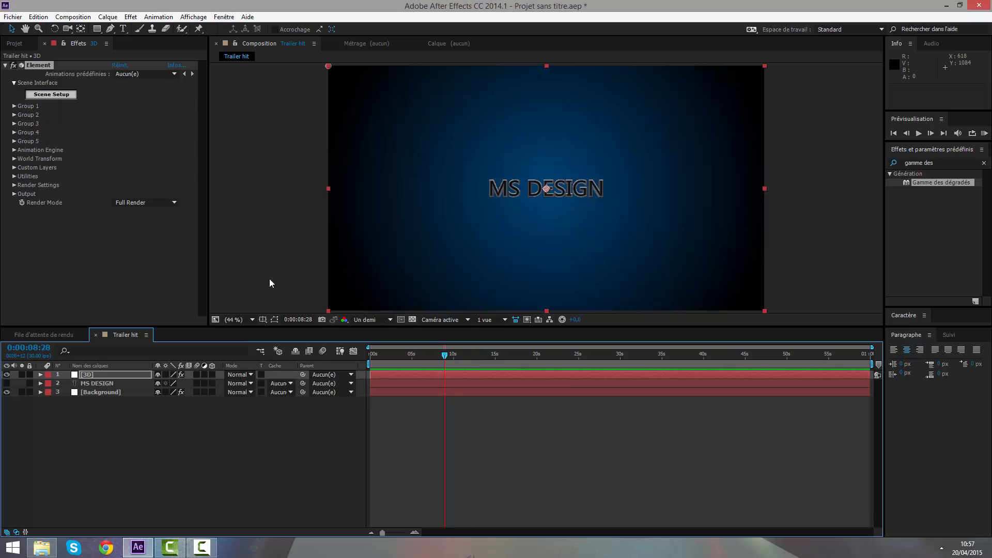
click(14, 44)
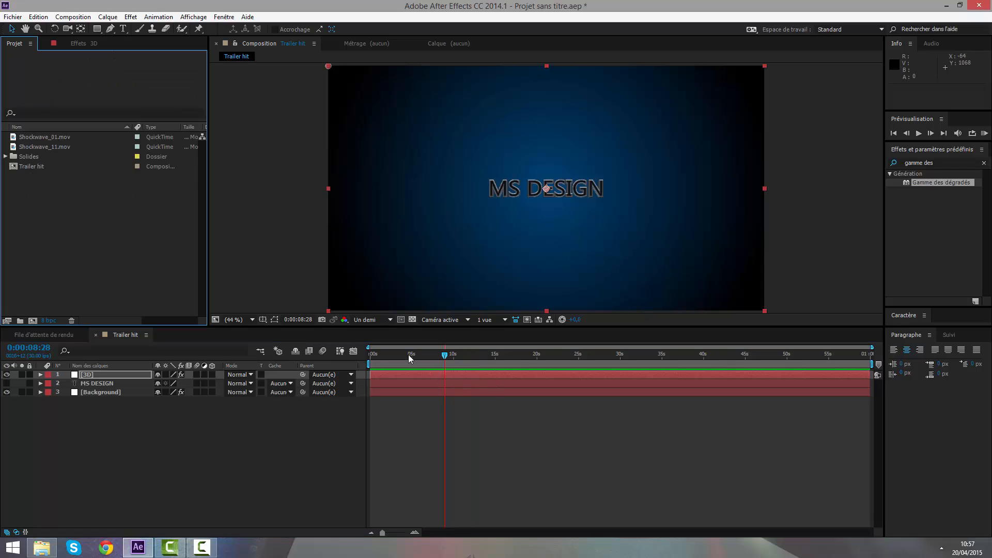
click(382, 356)
right_click(416, 427)
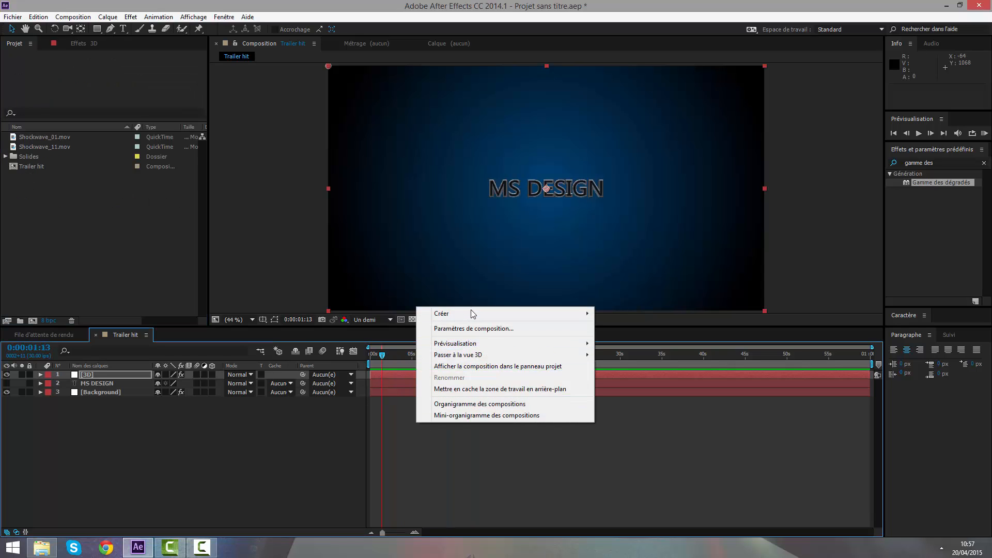
- Expand Group 1's Particle Replicator settings in the 3D layer's Element effect and test shifting the text with Position XY, undoing the shift
click(392, 377)
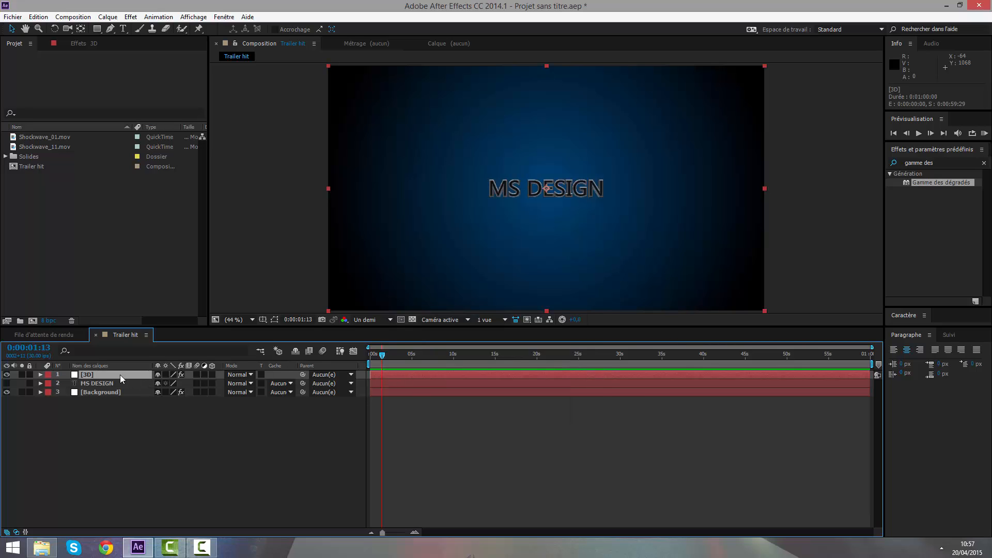
click(81, 44)
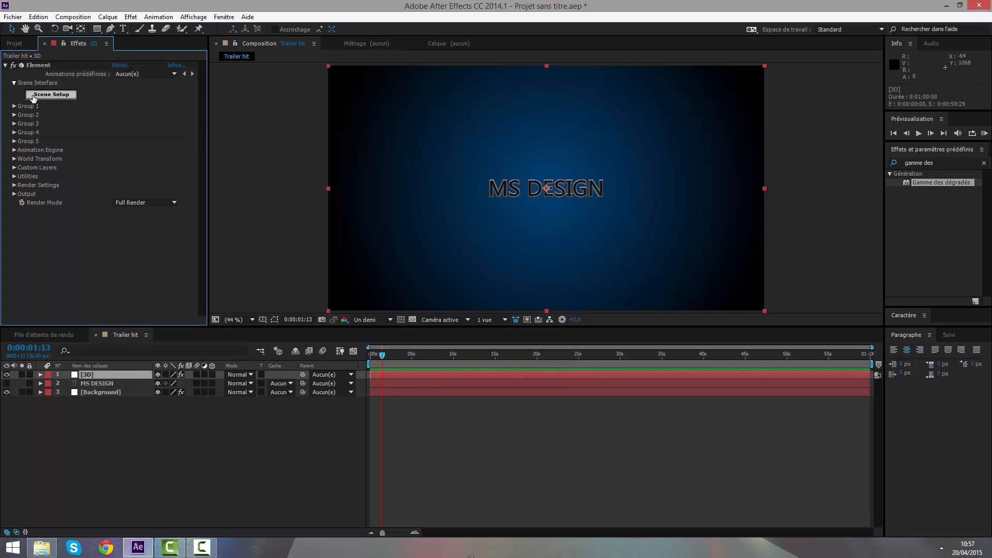
click(14, 106)
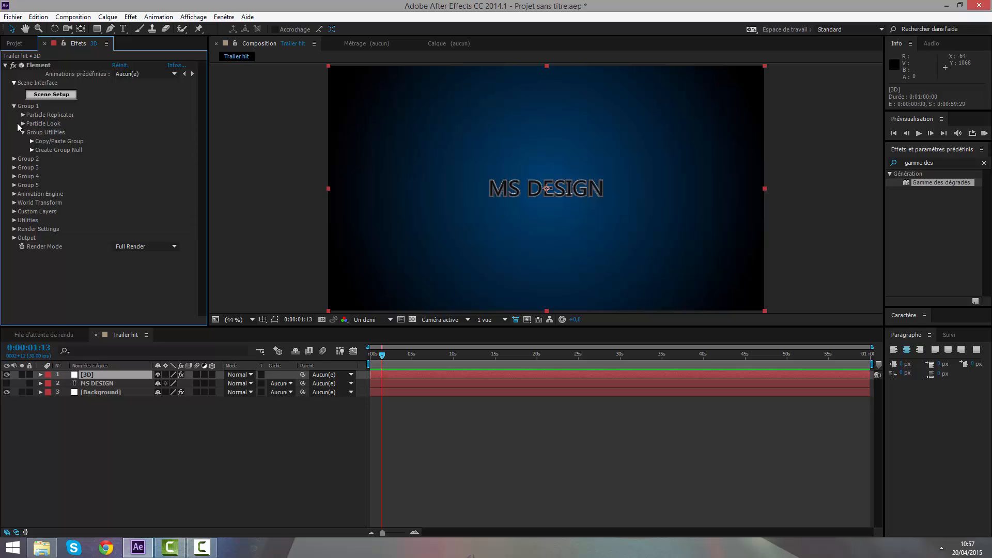
click(23, 132)
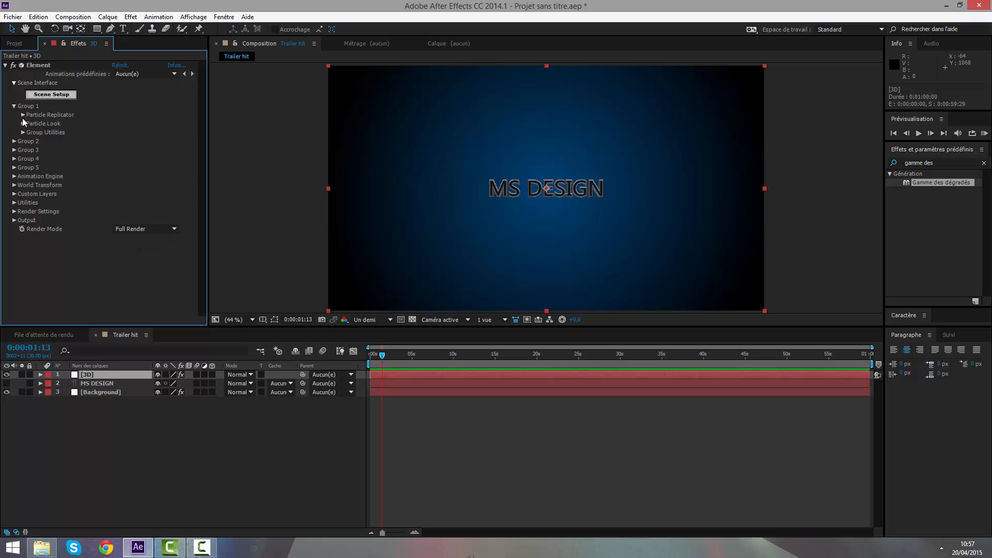
click(23, 114)
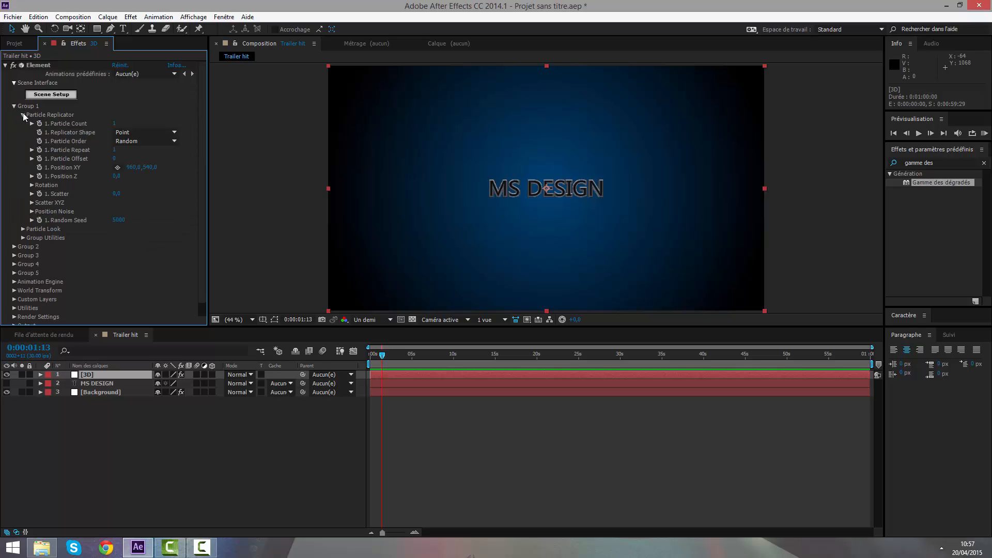
drag(130, 172, 1, 172)
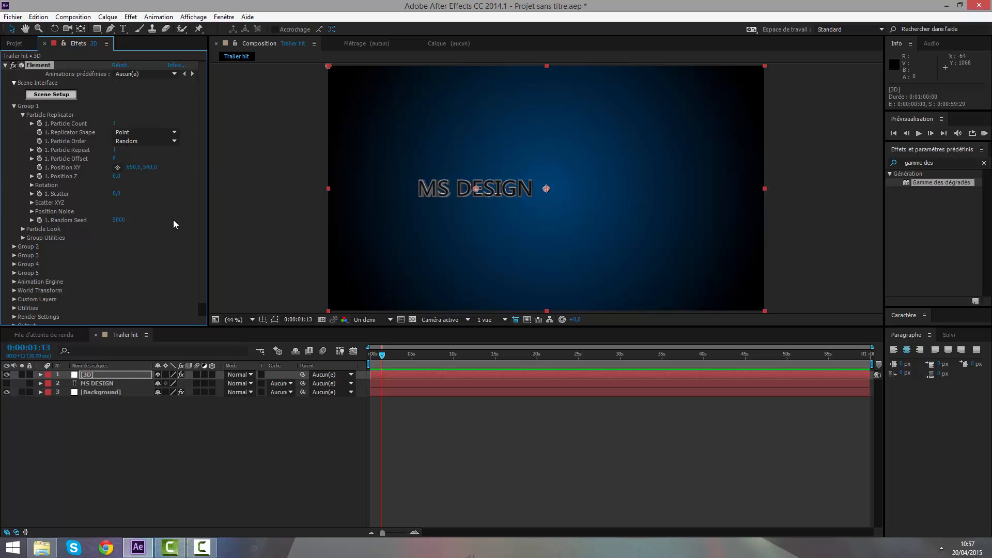
key(ctrl+z)
- Create the two-node camera Caméra 1 and orbit it in close around the 3D text
right_click(499, 444)
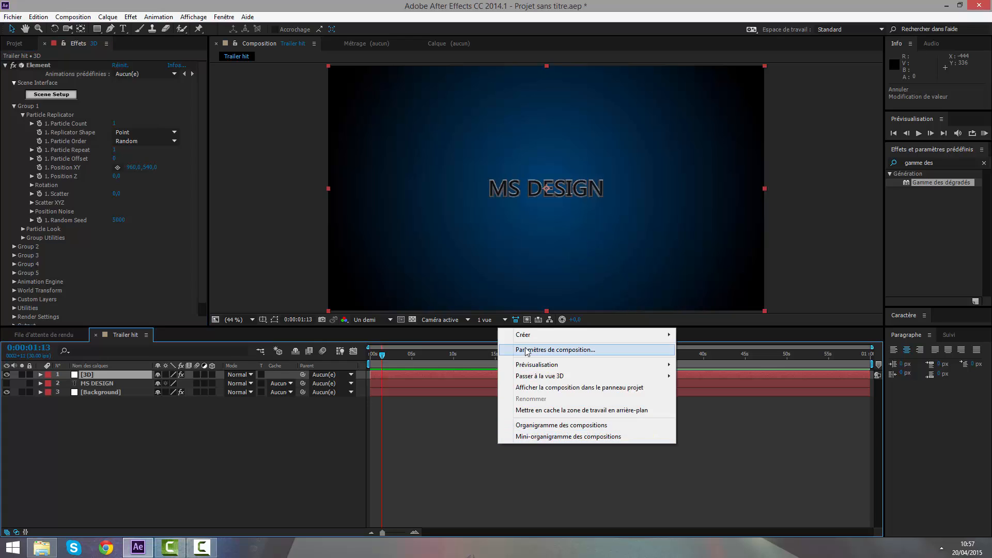
mouse_move(530, 336)
click(704, 383)
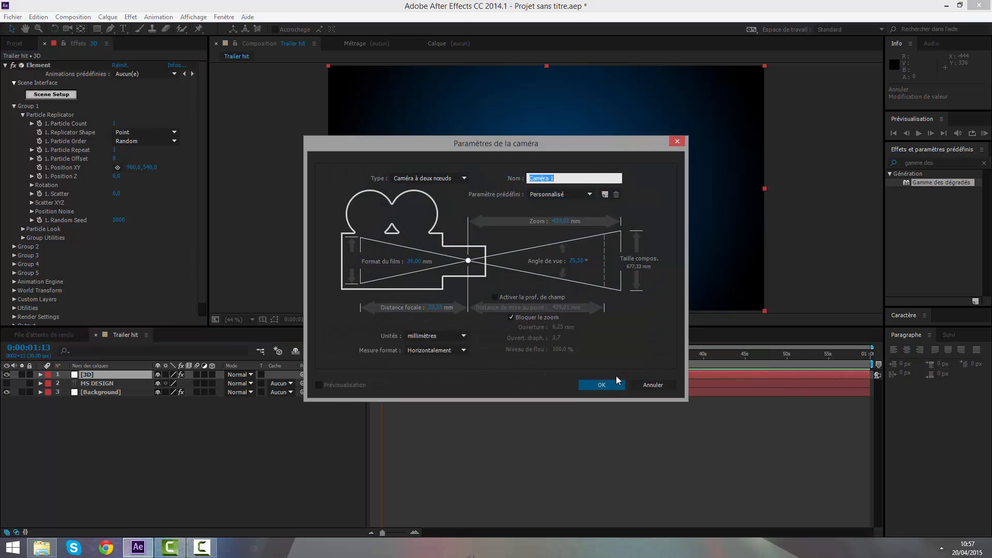
click(599, 385)
click(67, 28)
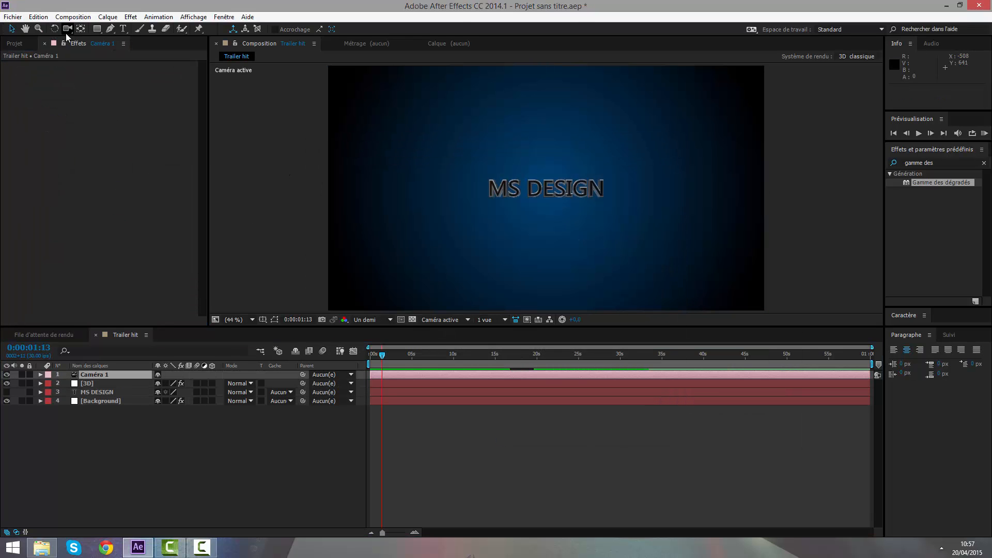
drag(511, 274, 393, 68)
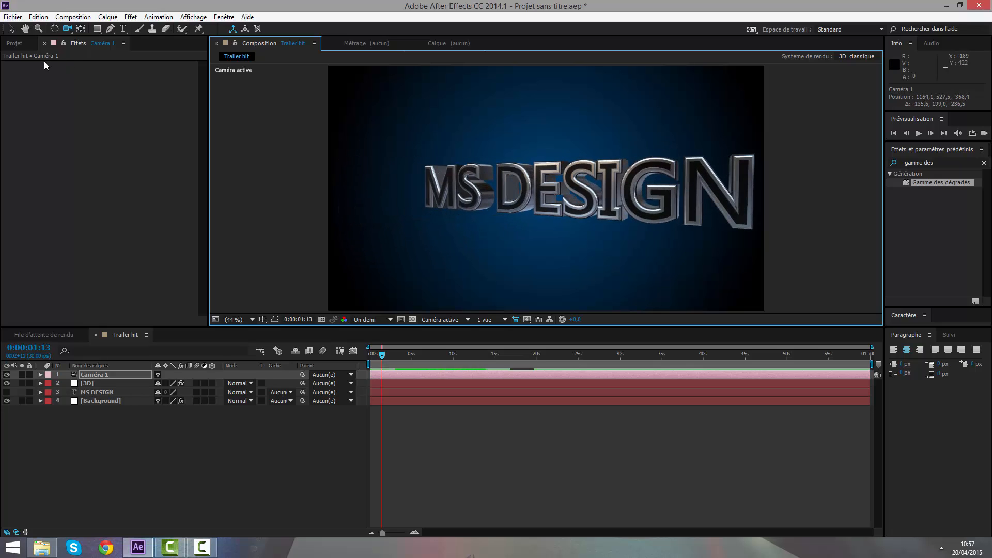
- Delete the Caméra 1 layer and try another horizontal shift of the text with Position XY, undoing it
click(130, 384)
click(131, 376)
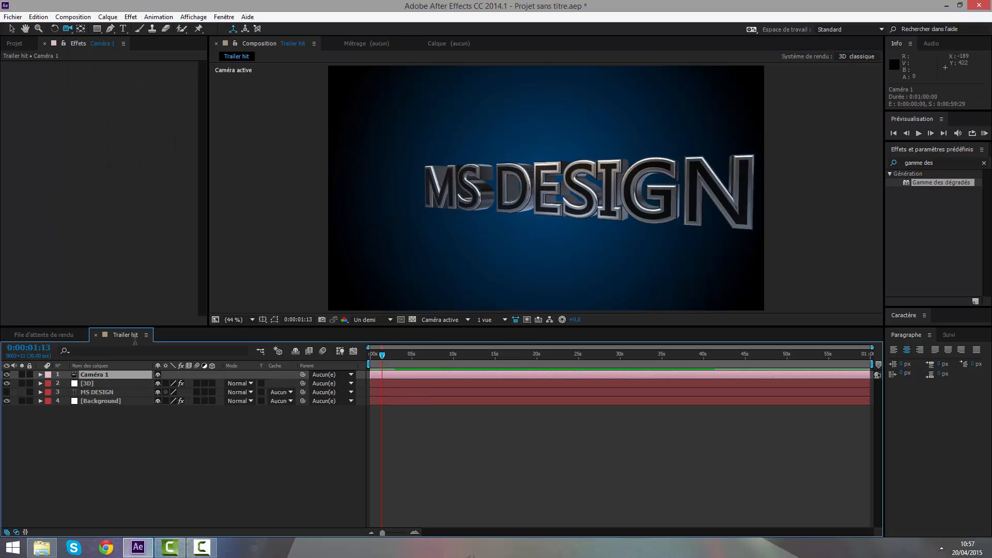
key(Delete)
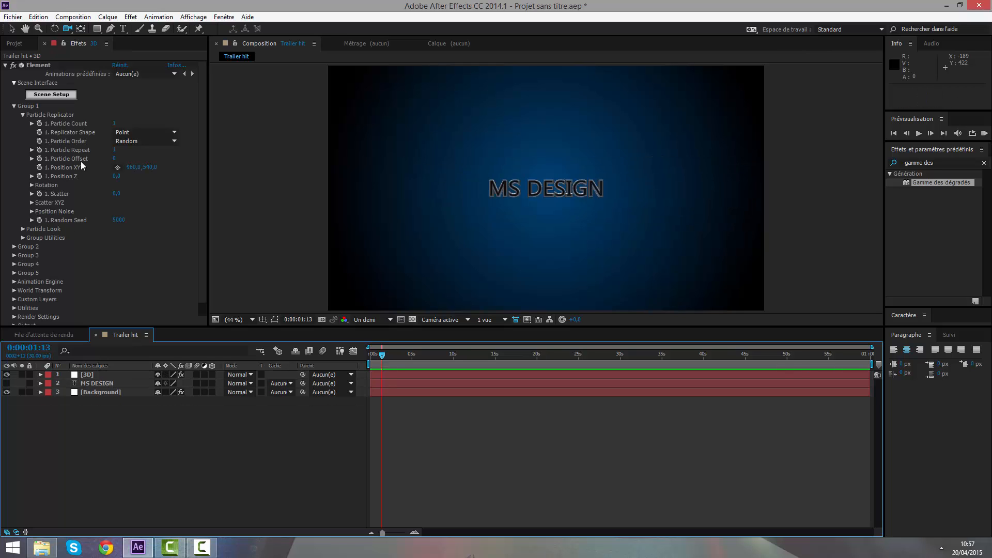
drag(136, 171, 193, 169)
key(ctrl+z)
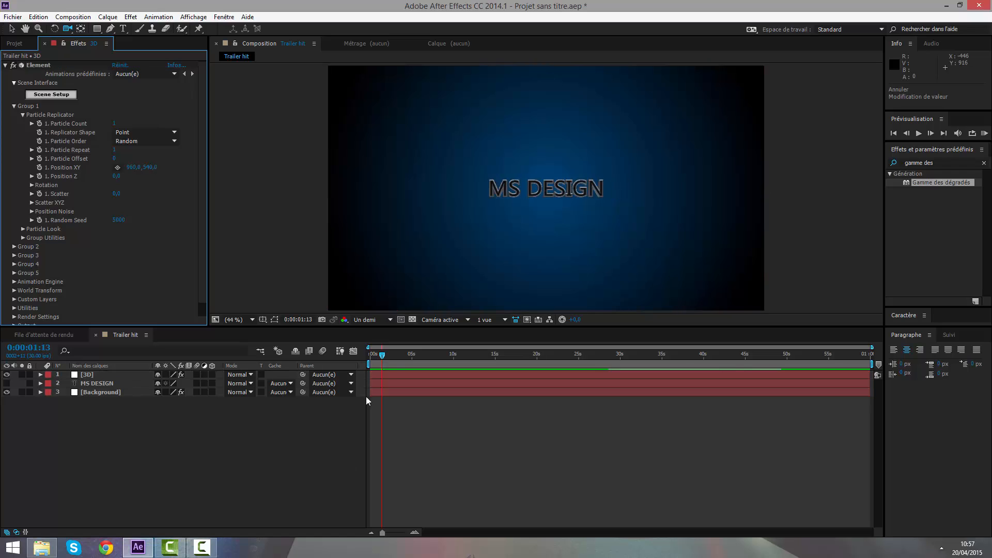
- Return to the start of the composition and narrow the displayed time range to 0:00:00:00–0:00:11:18
drag(382, 356, 264, 363)
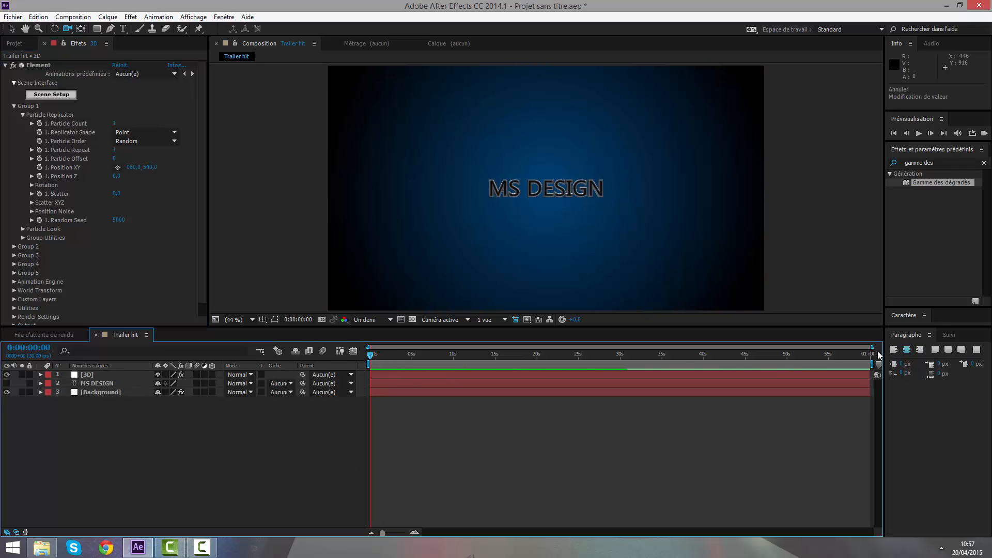
drag(872, 347, 581, 347)
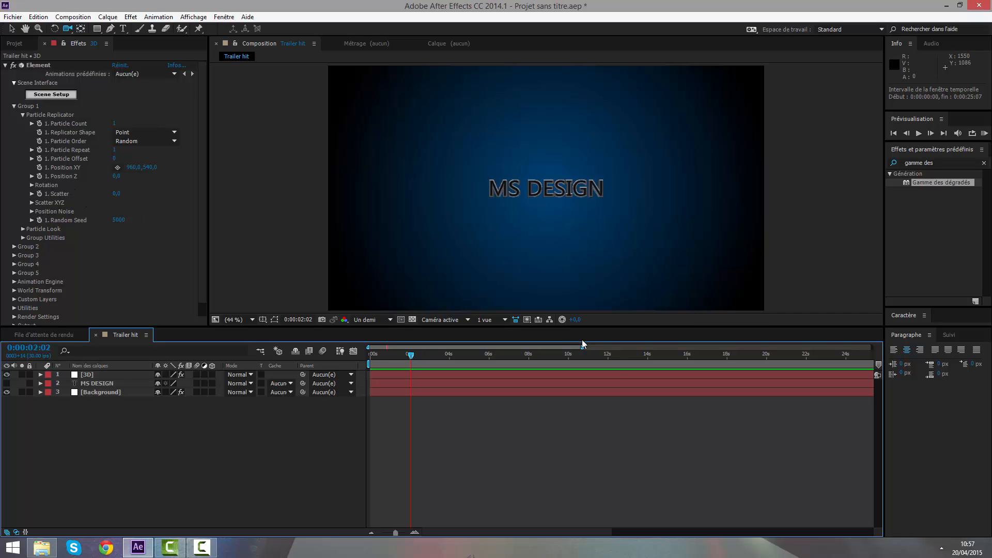
drag(583, 344, 364, 348)
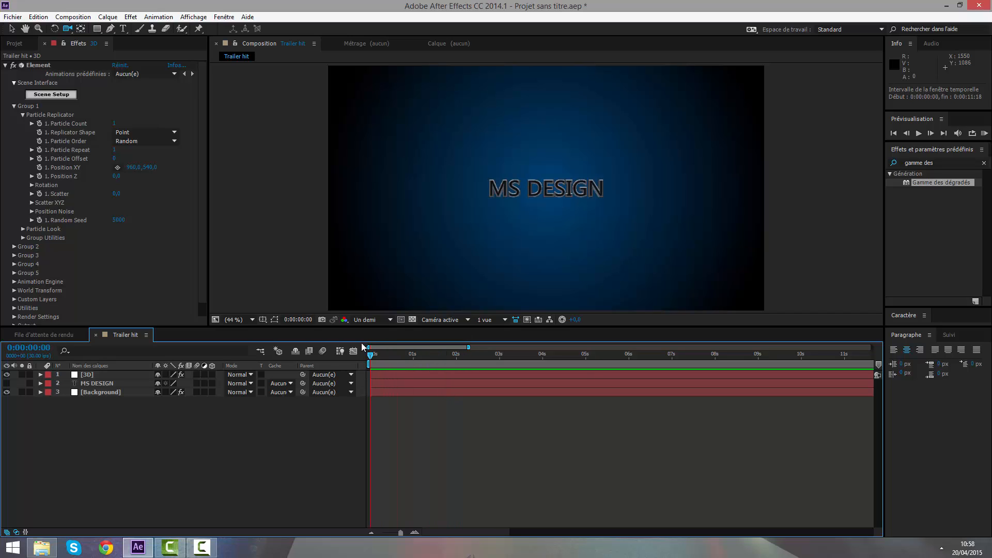
- Try shifting the text with Position XY and moving it in depth with Position Z, undoing each change
drag(139, 168, 256, 187)
key(ctrl+z)
drag(154, 170, 252, 171)
key(ctrl+z)
drag(115, 179, 38, 184)
key(ctrl+z)
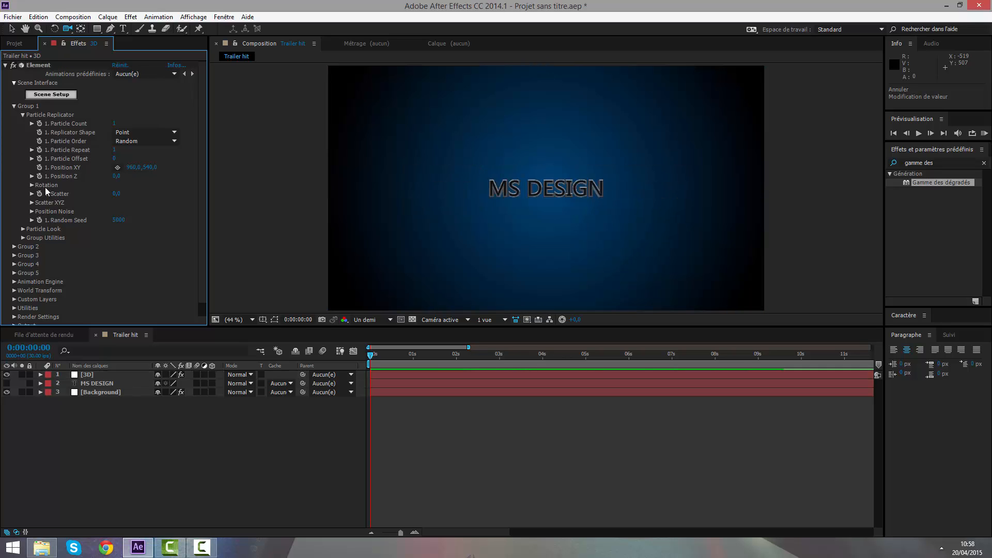
- Set Group 1's X Rotation to about 41° and Z Rotation to 7°, then lower Position Z until the text leaves the frame
click(31, 185)
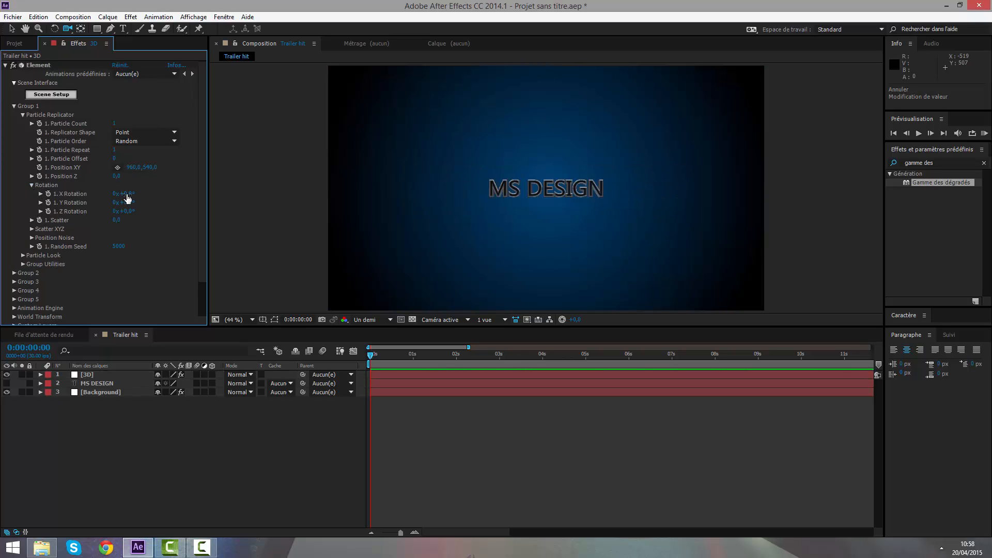
drag(127, 195, 155, 197)
key(ctrl+z)
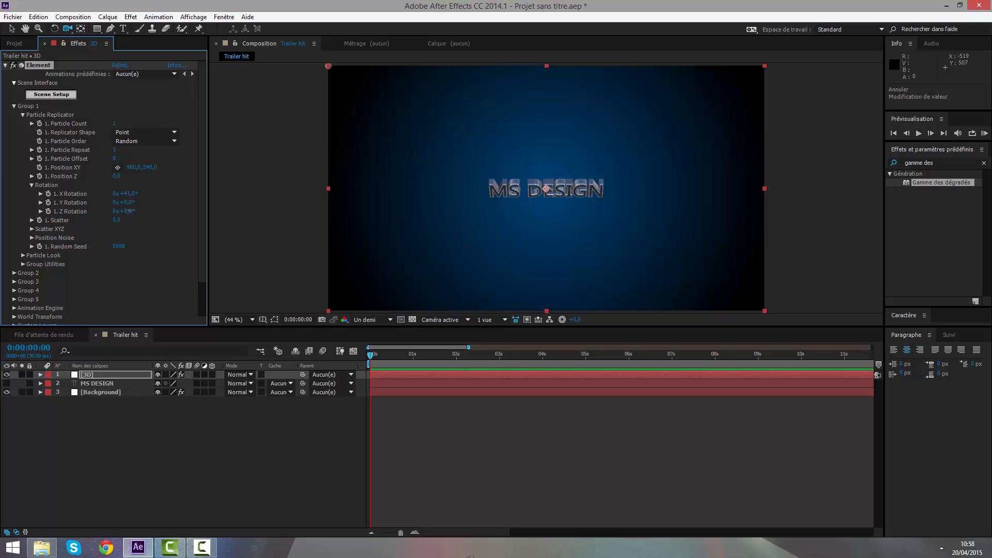
drag(129, 211, 139, 213)
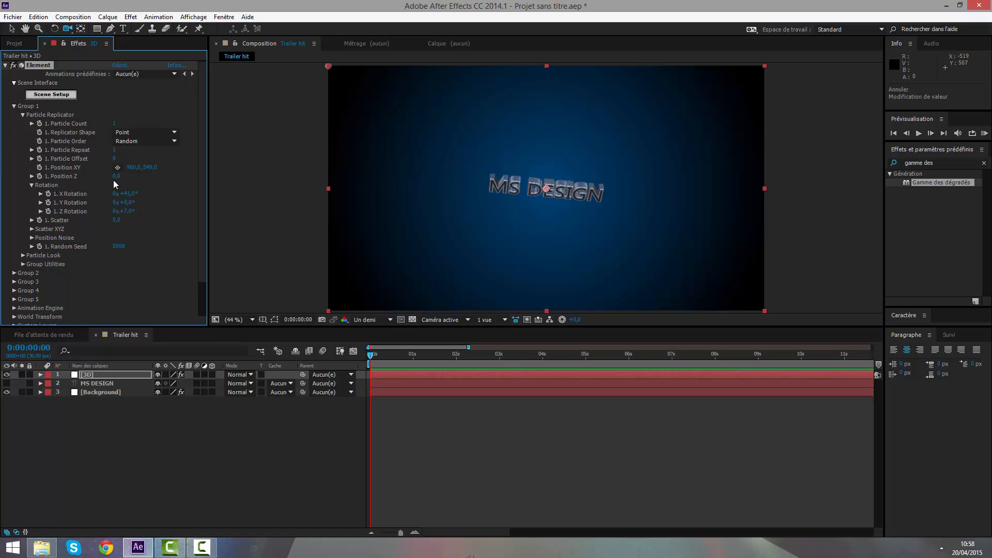
drag(115, 176, 7, 195)
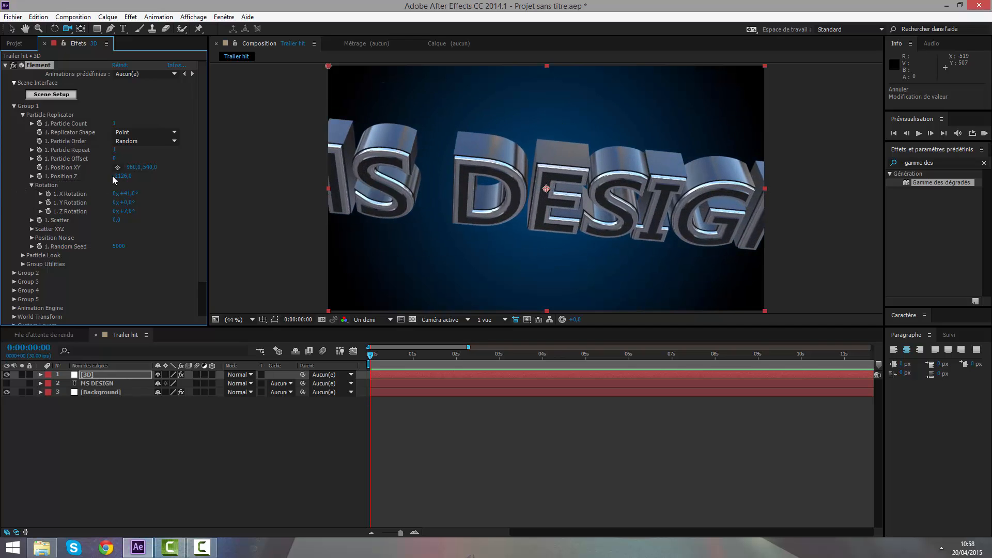
mouse_move(112, 179)
mouse_down()
mouse_move(80, 184)
mouse_move(111, 184)
mouse_move(95, 183)
mouse_up()
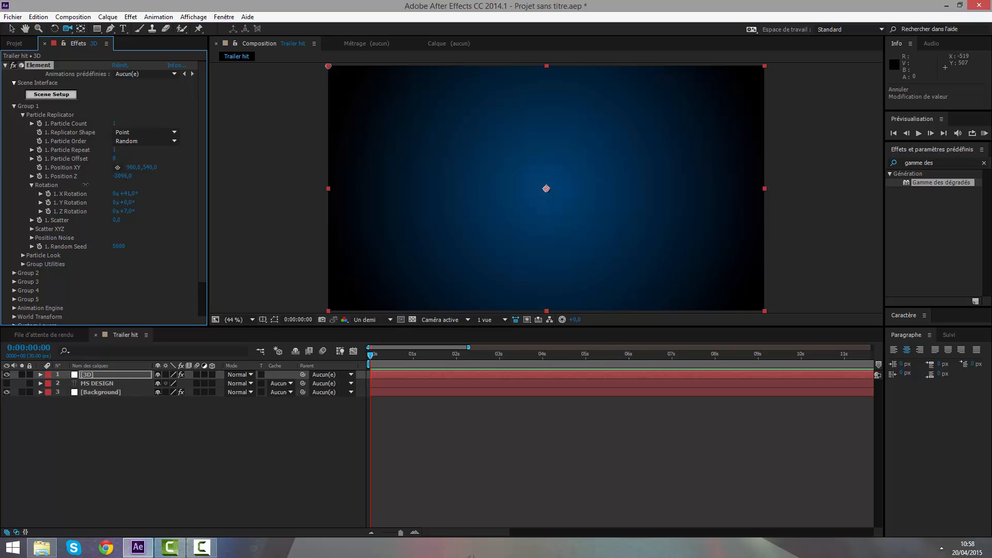
- Enable keyframing for Group 1's X, Y and Z Rotation and Position Z at 0:00:00:00
click(48, 202)
click(49, 211)
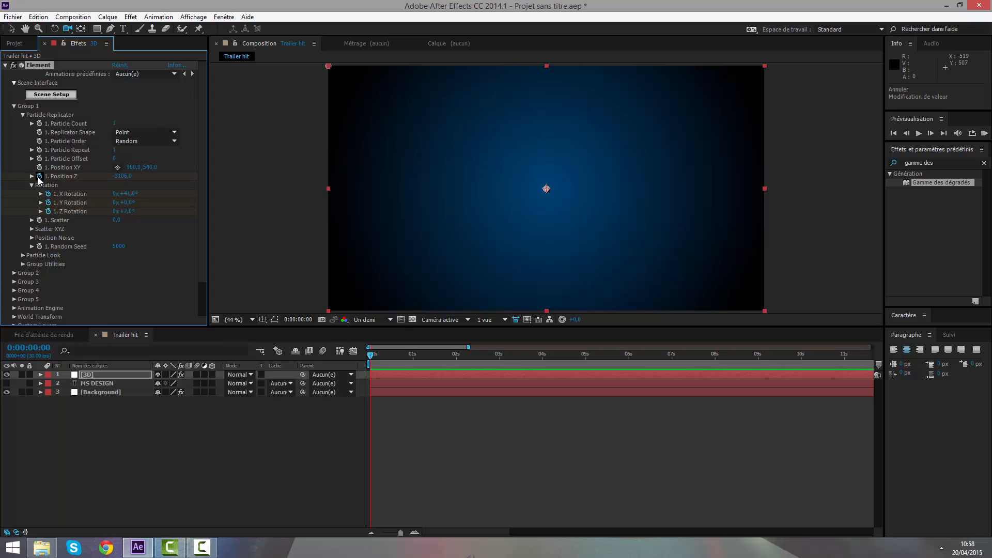
click(39, 176)
- At 0:00:01:01, keyframe Position Z at -96 and set X Rotation and Z Rotation to 0°
drag(373, 364, 415, 367)
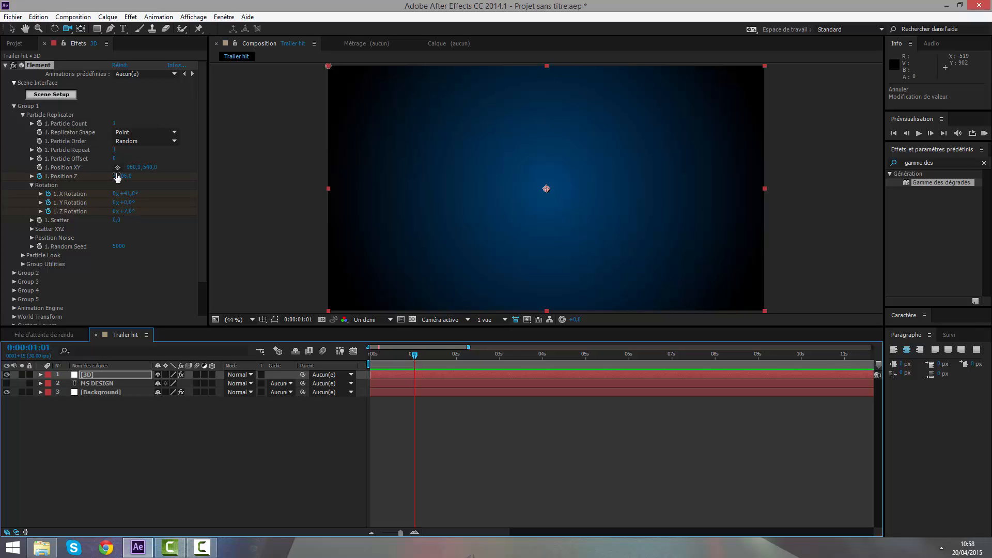
drag(130, 176, 320, 220)
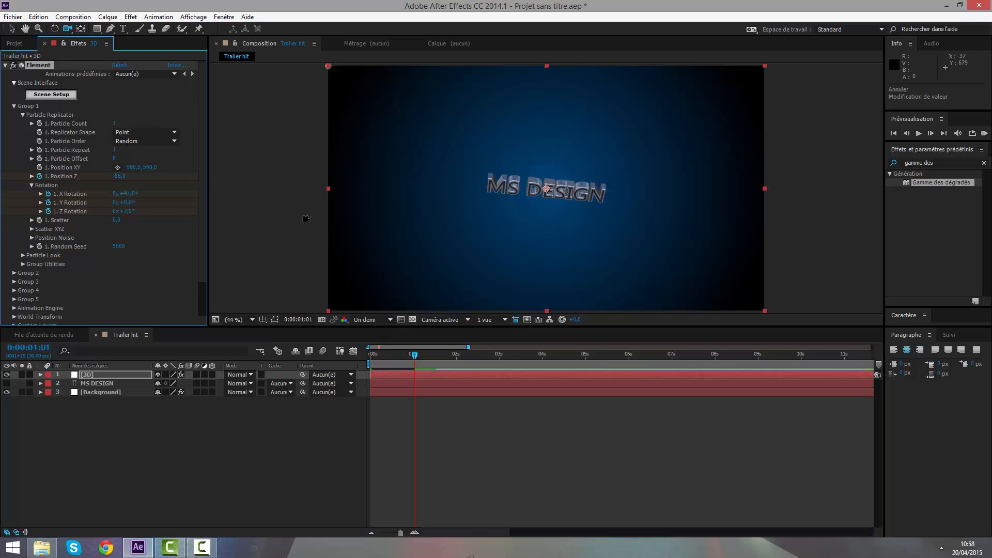
click(129, 195)
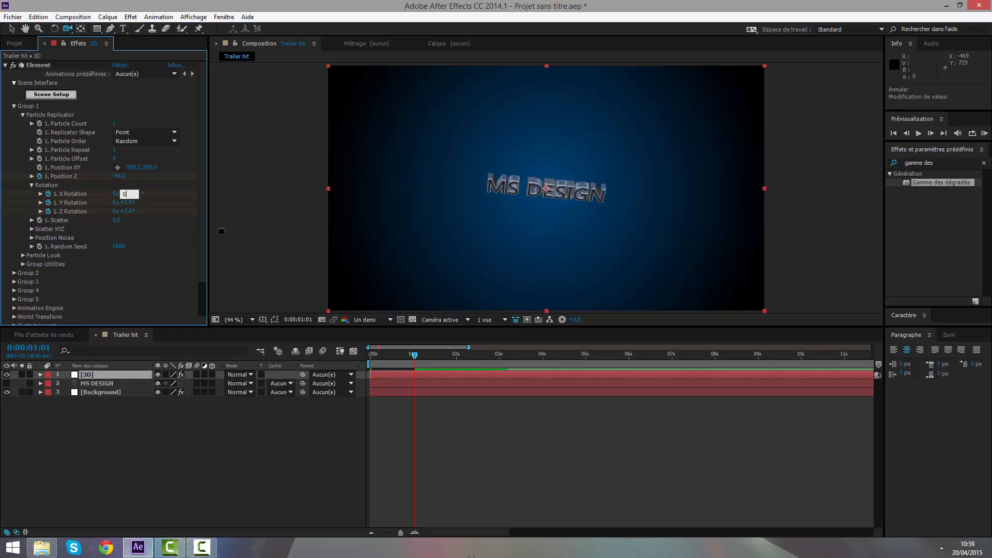
text(0)
key(Return)
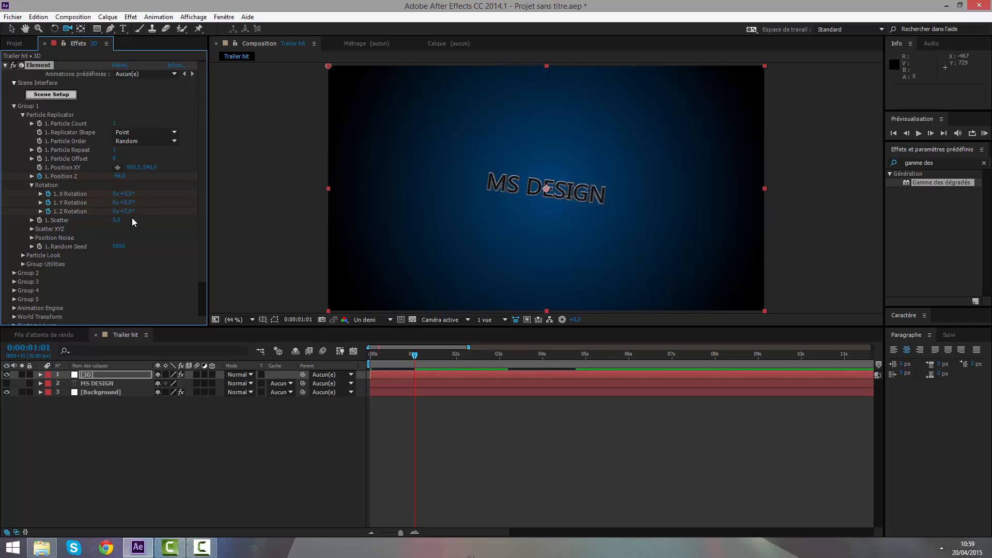
click(127, 211)
text(0)
key(Return)
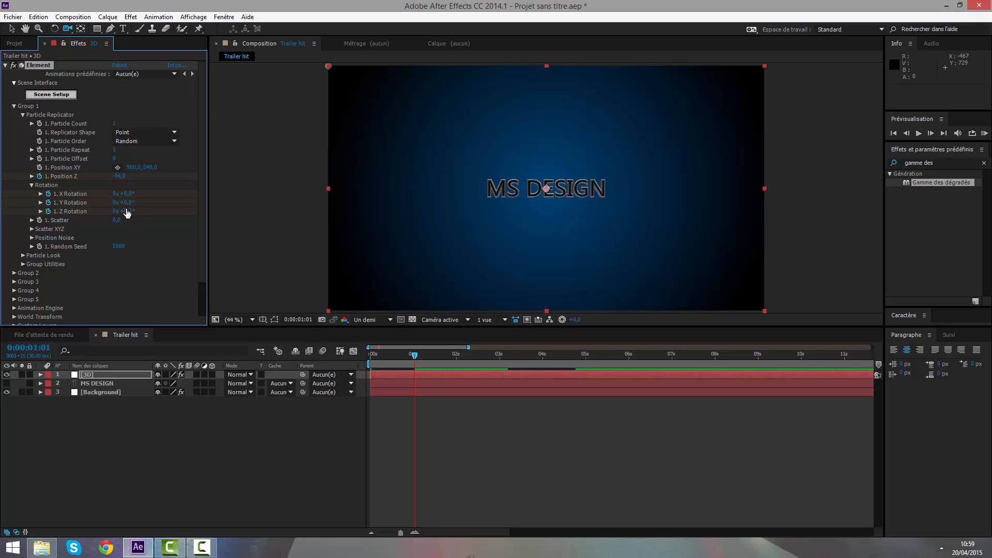
- Switch to the Selection tool, reveal the 3D layer's keyframes and place the current time on the second ones at 0:00:01:01
click(372, 430)
mouse_move(412, 358)
mouse_down()
mouse_move(376, 355)
mouse_move(445, 355)
mouse_move(350, 354)
mouse_move(419, 358)
mouse_move(411, 356)
mouse_up()
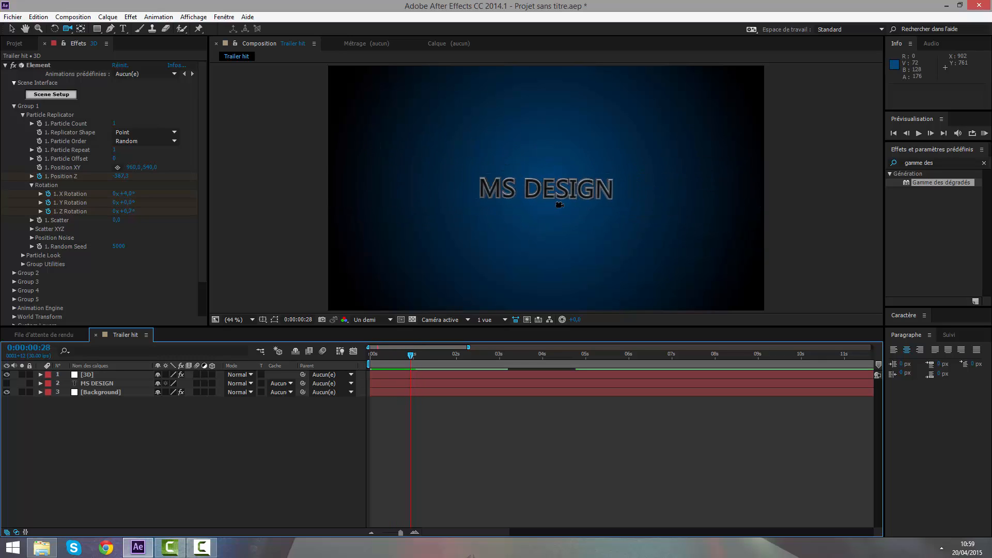
click(12, 29)
scroll(519, 206, down, 2)
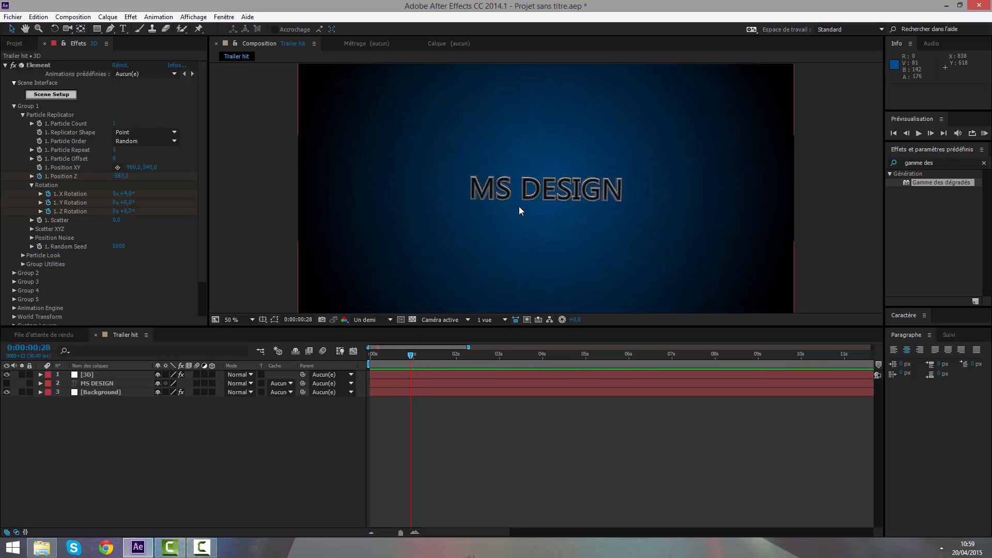
click(83, 374)
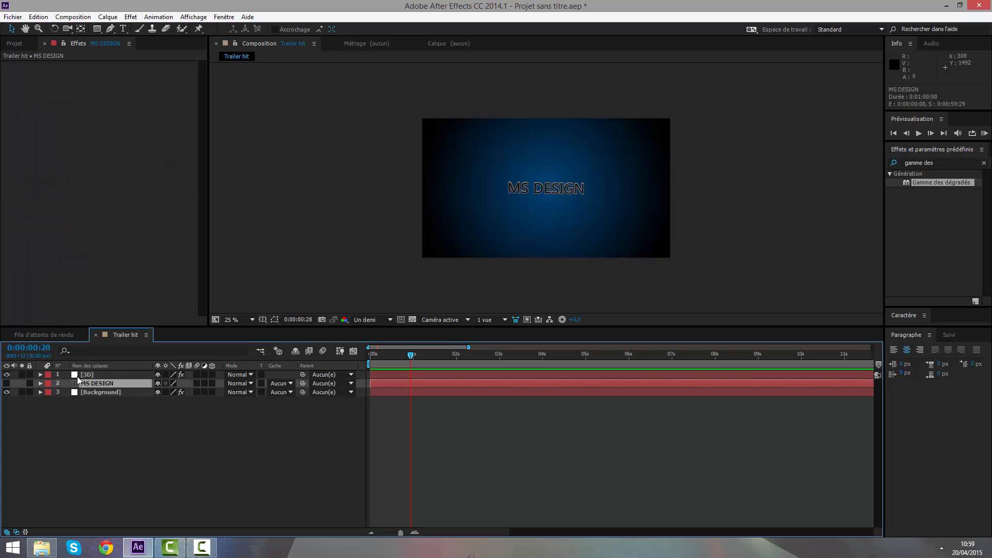
key(u)
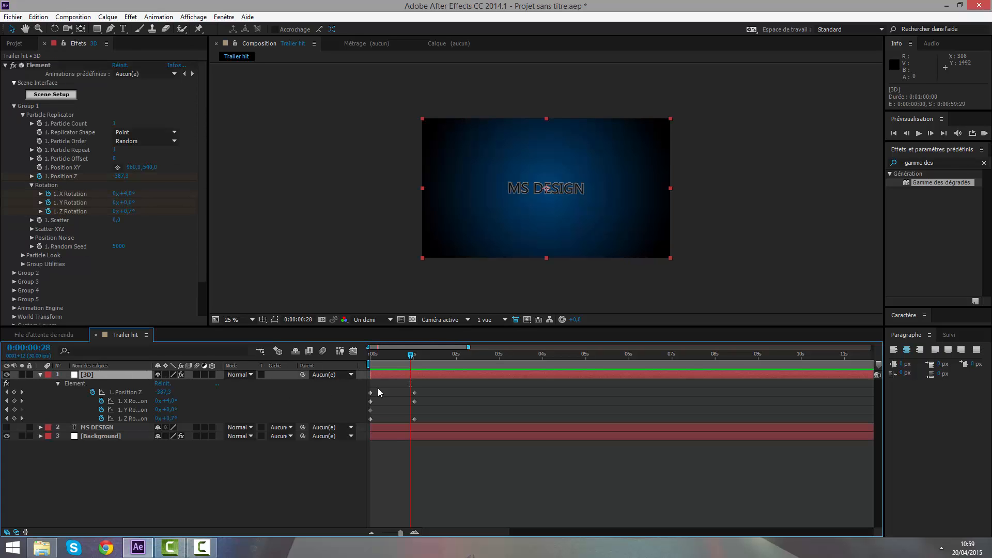
drag(408, 360, 415, 360)
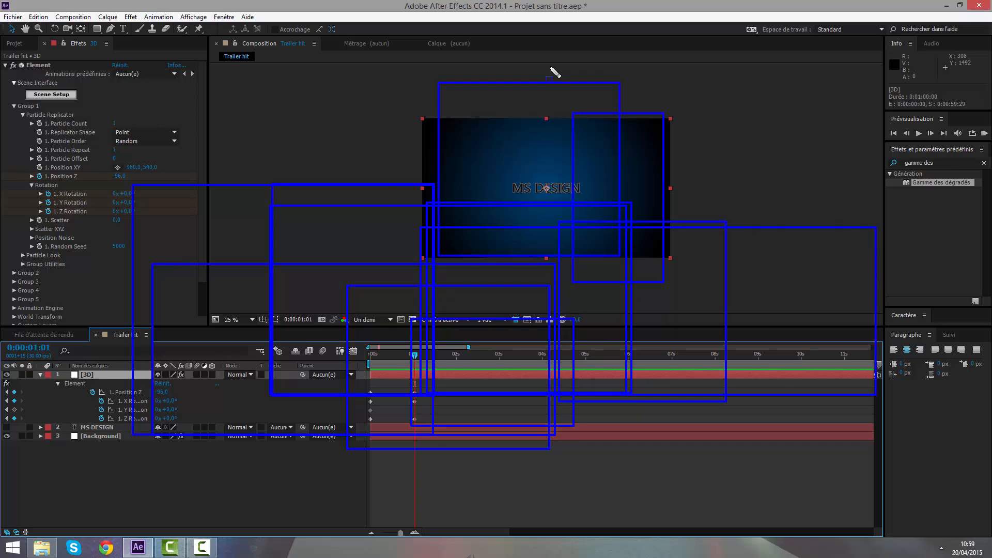
drag(653, 162, 472, 279)
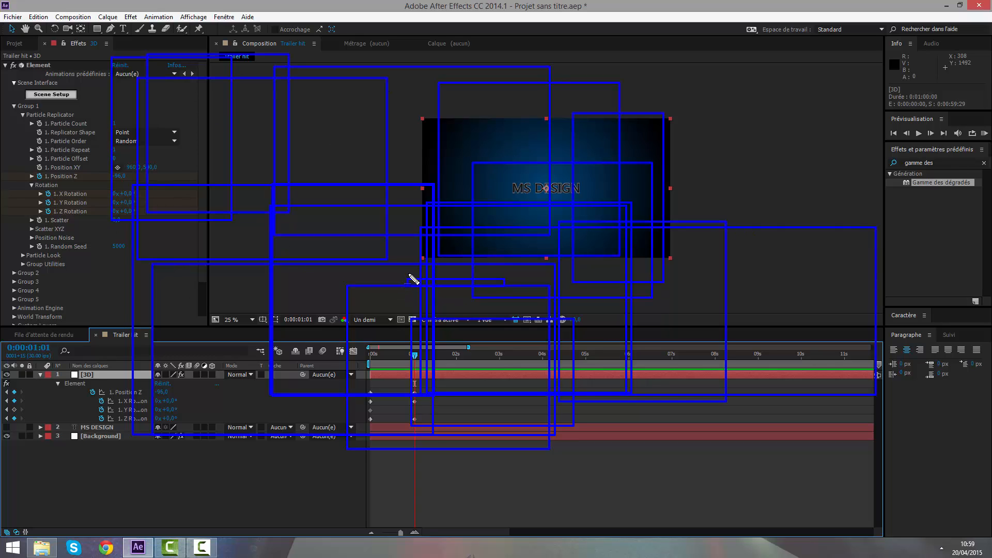
key(Escape)
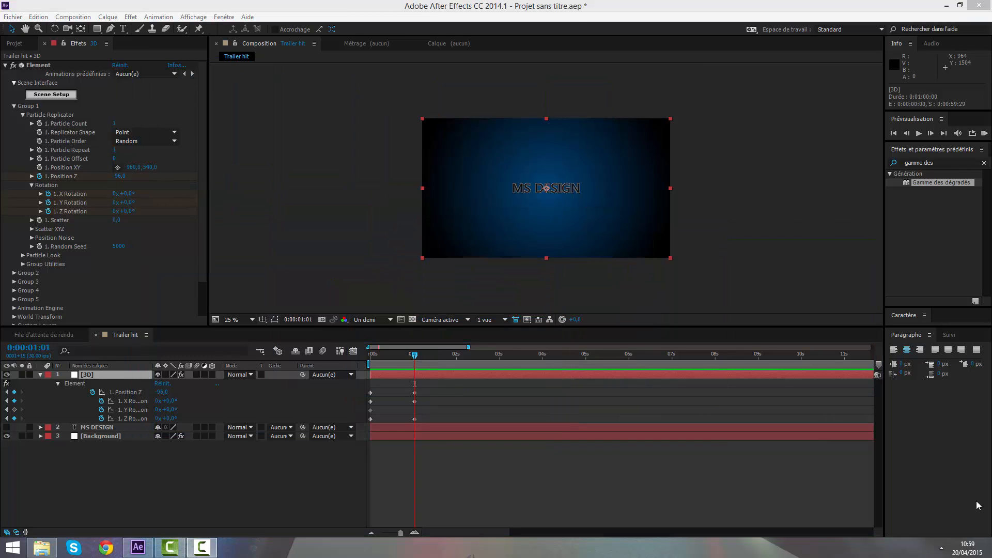
click(942, 549)
click(941, 551)
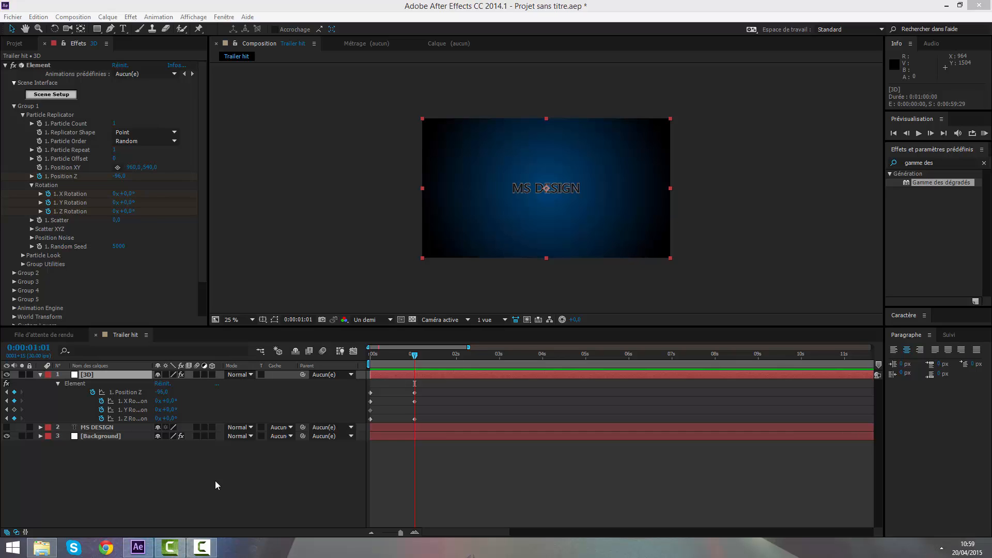
click(201, 549)
click(943, 493)
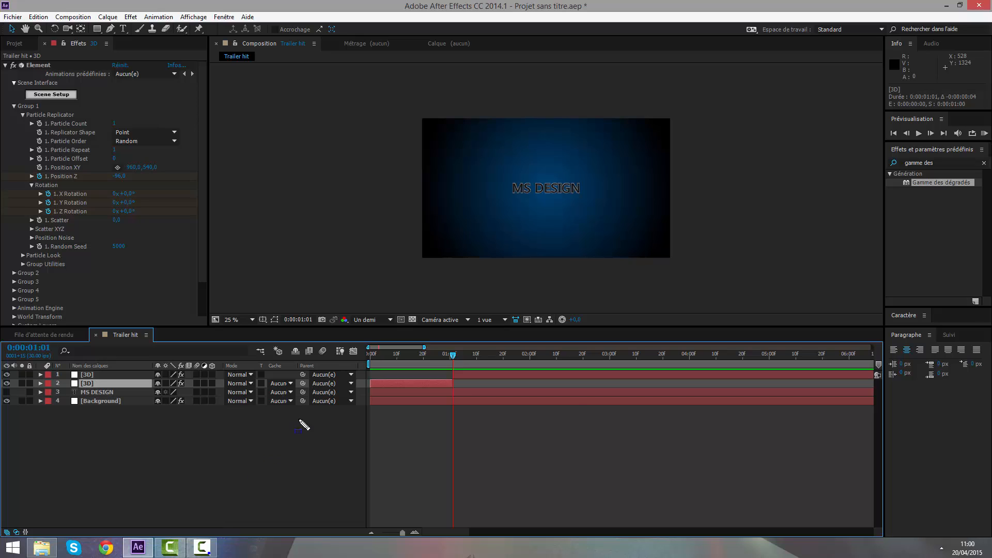
drag(271, 450, 575, 201)
key(Escape)
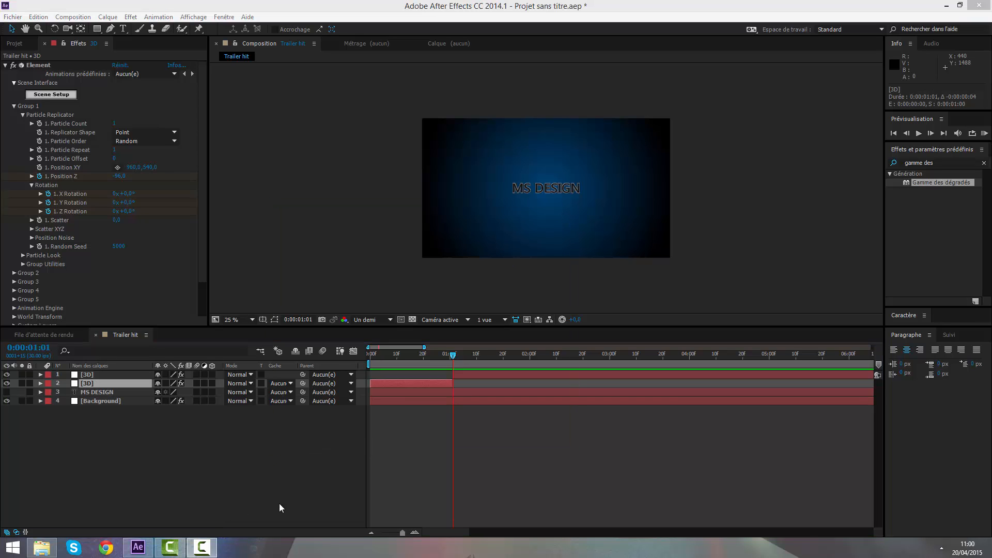
click(193, 548)
key(ctrl+shift+d)
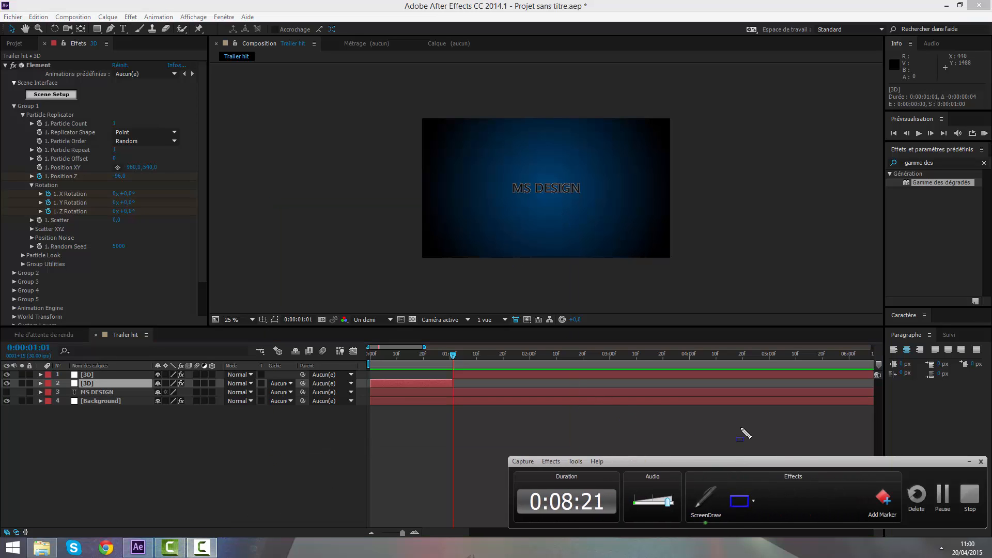
click(808, 504)
drag(631, 307, 373, 175)
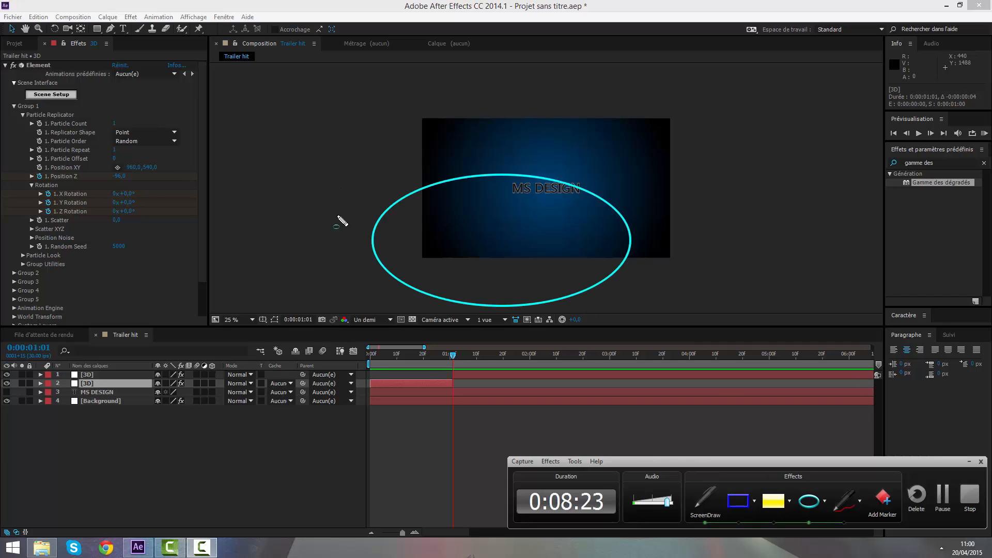
drag(339, 217, 499, 313)
click(774, 501)
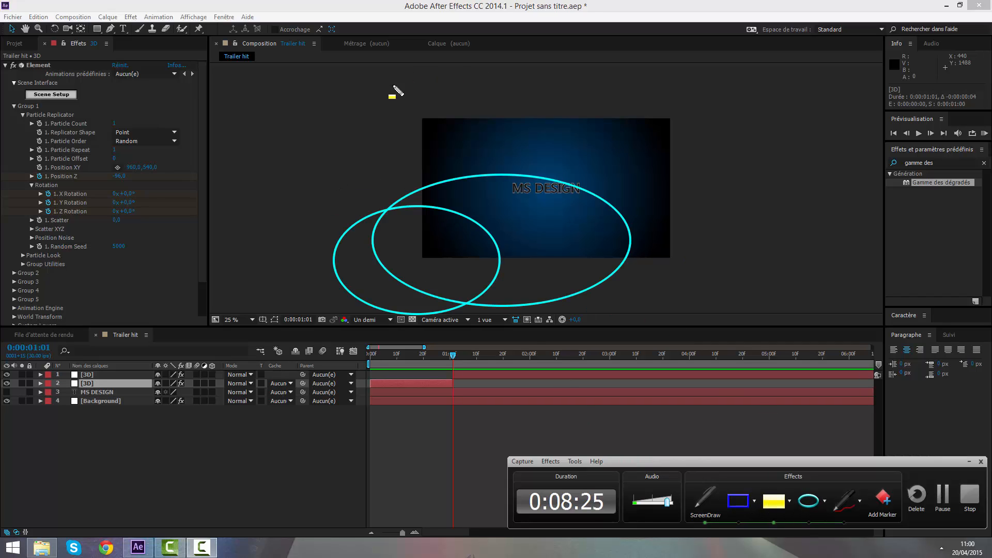
drag(392, 91, 744, 349)
drag(429, 210, 366, 161)
mouse_move(296, 206)
mouse_down()
mouse_move(262, 263)
mouse_move(338, 360)
mouse_up()
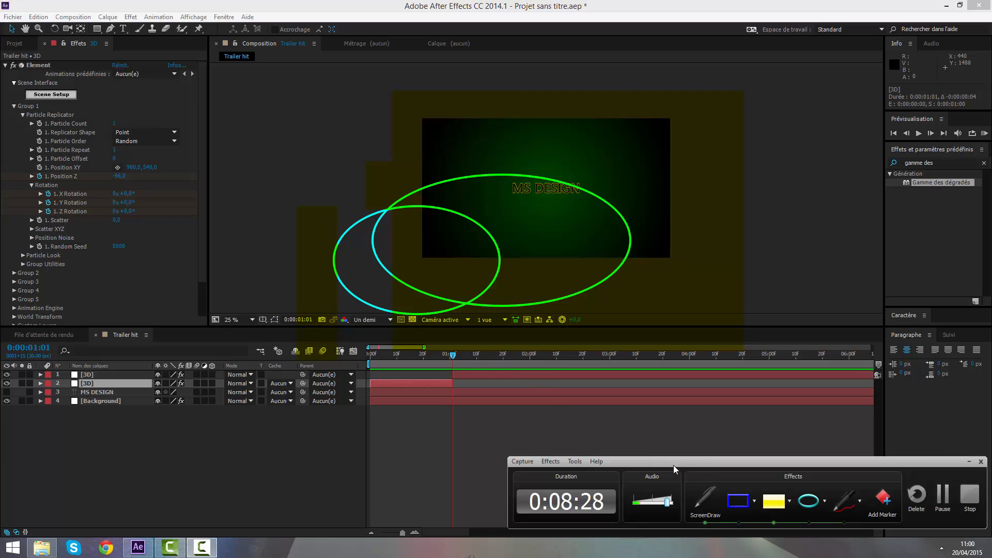
click(703, 507)
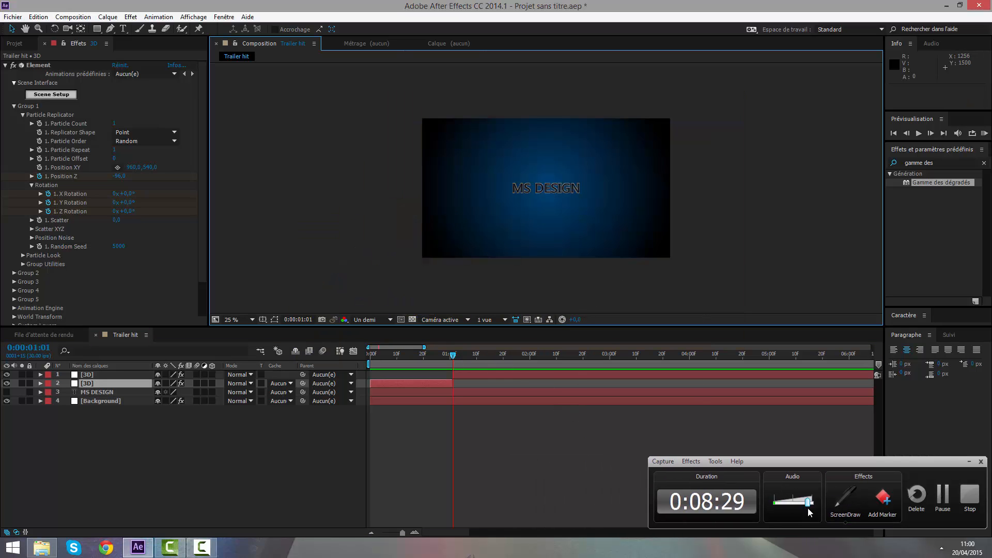
click(845, 497)
drag(603, 336, 532, 386)
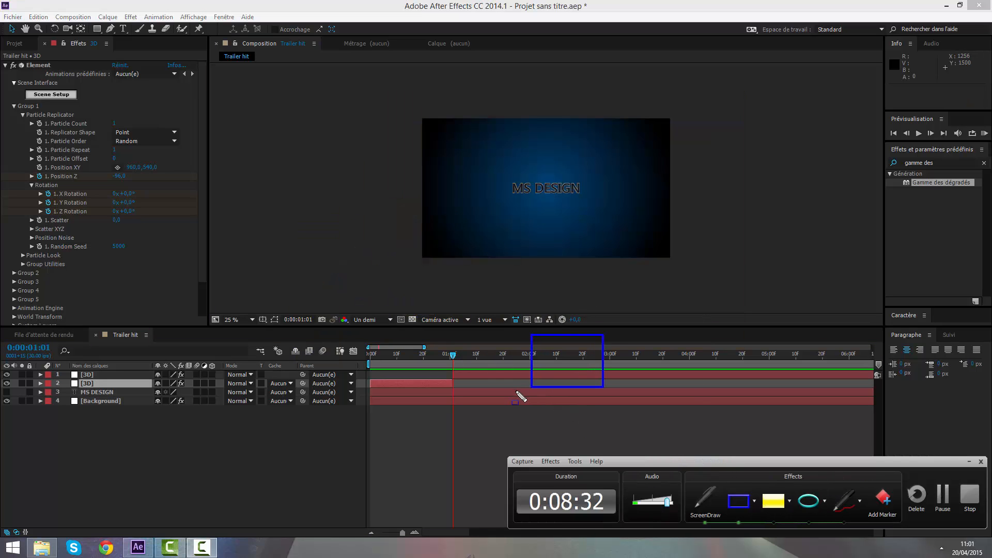
key(Escape)
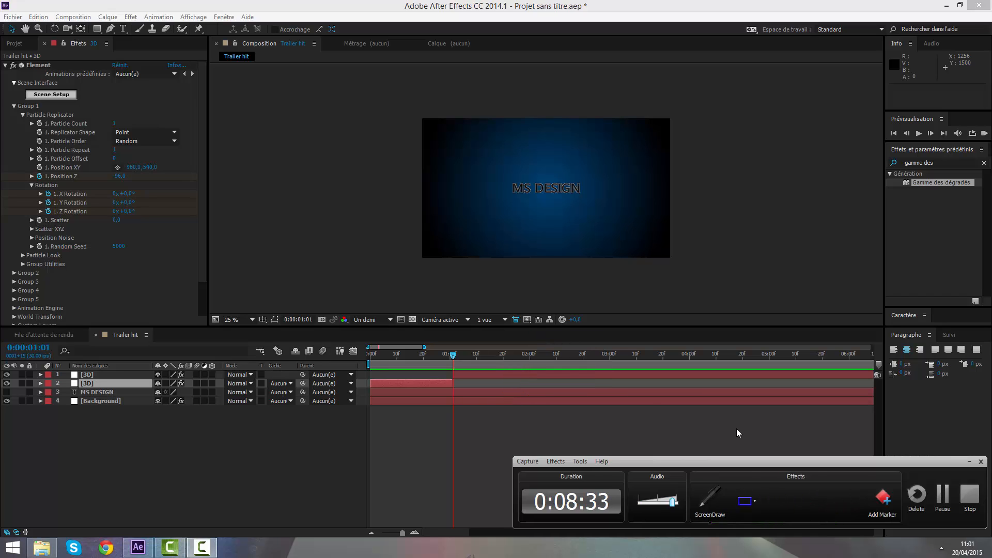
click(969, 461)
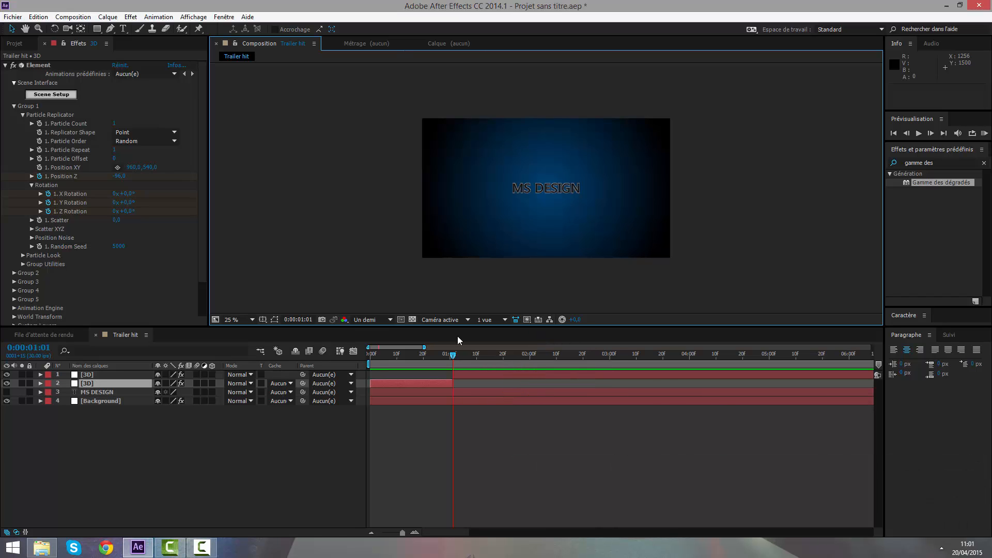
- Reveal the keyframes of the first 3D layer segment, return to 0:00:01:01 and select the 3D segment that starts there
drag(460, 359, 355, 352)
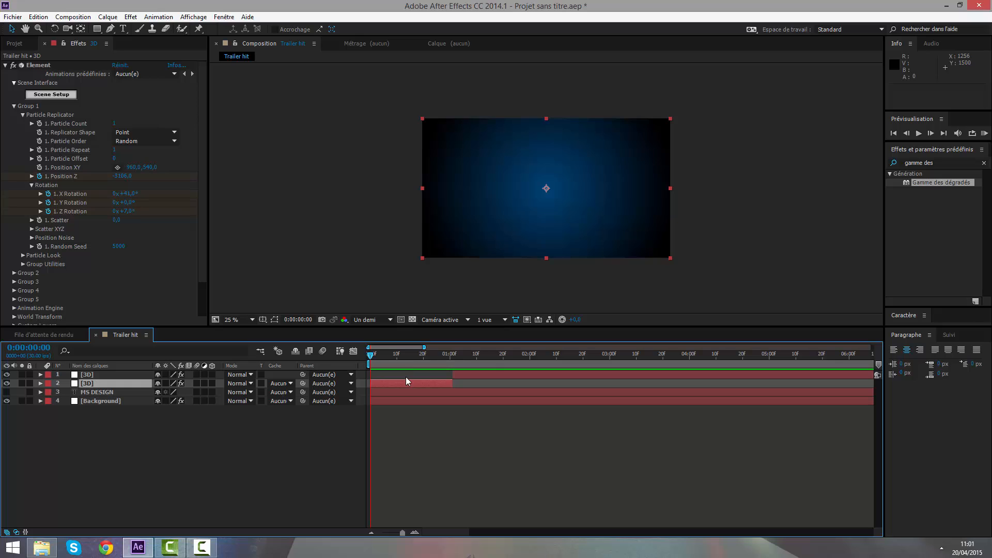
key(u)
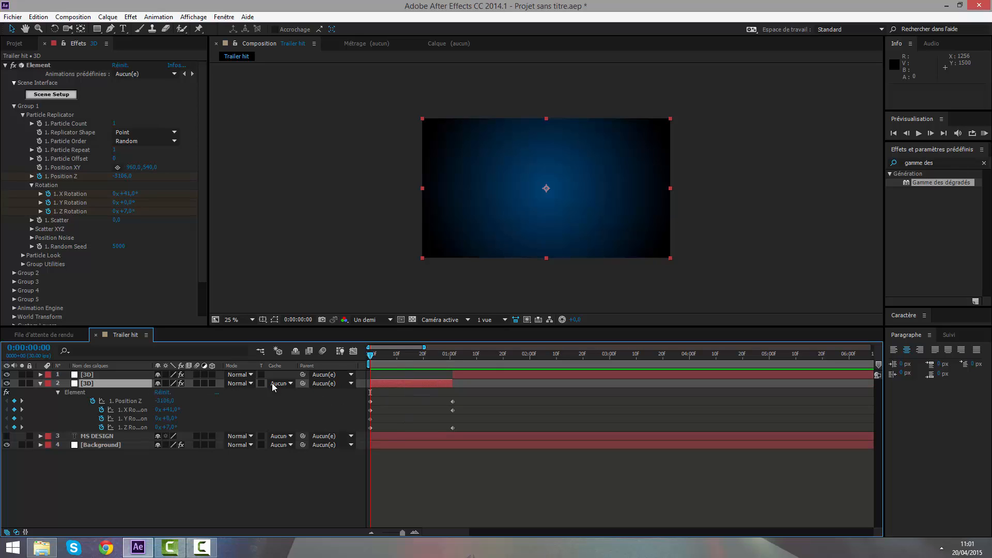
drag(371, 360, 454, 383)
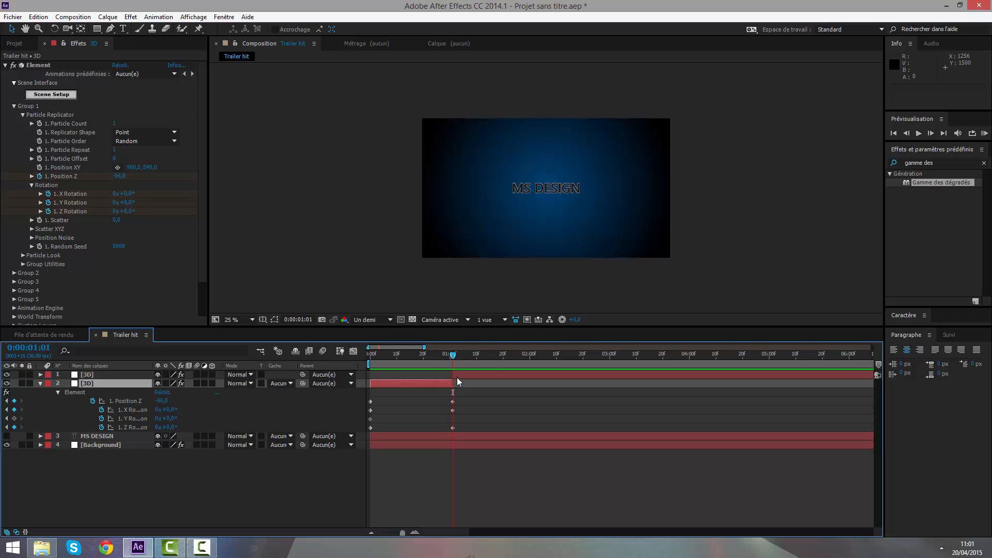
click(457, 377)
- Switch to File Explorer and open "False teaser.wmv" from the Graphisme > Vidéos > Entrainements folder in Documents
click(42, 548)
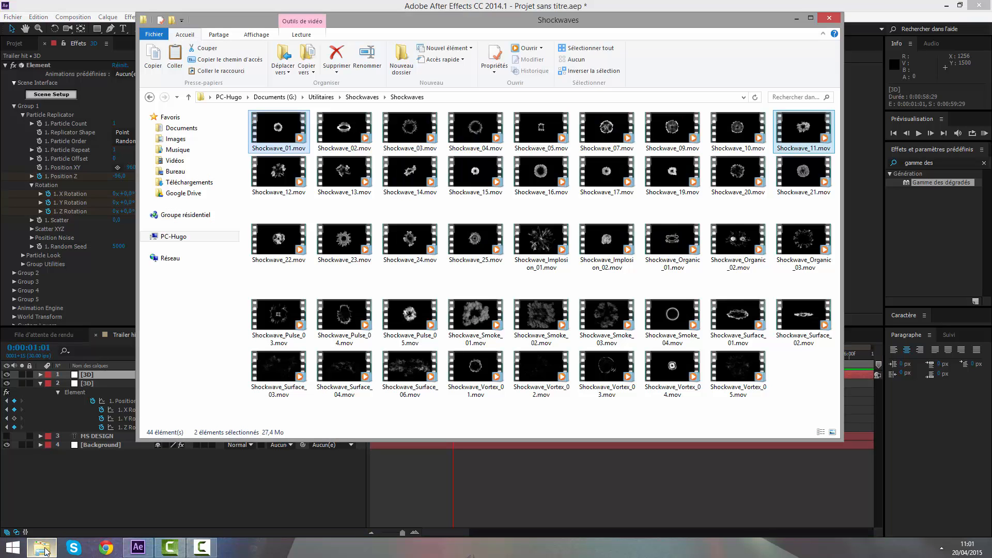
click(190, 130)
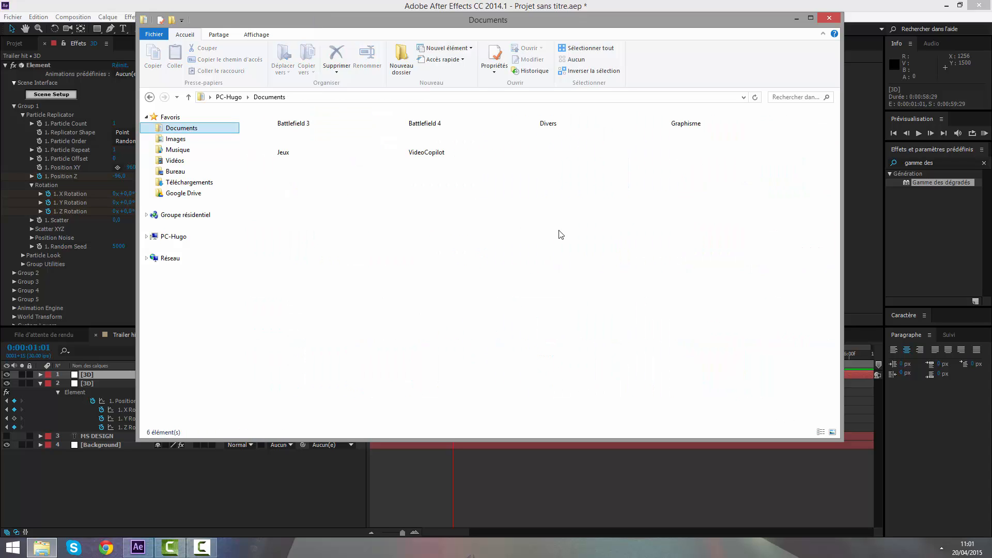
double_click(669, 132)
double_click(439, 125)
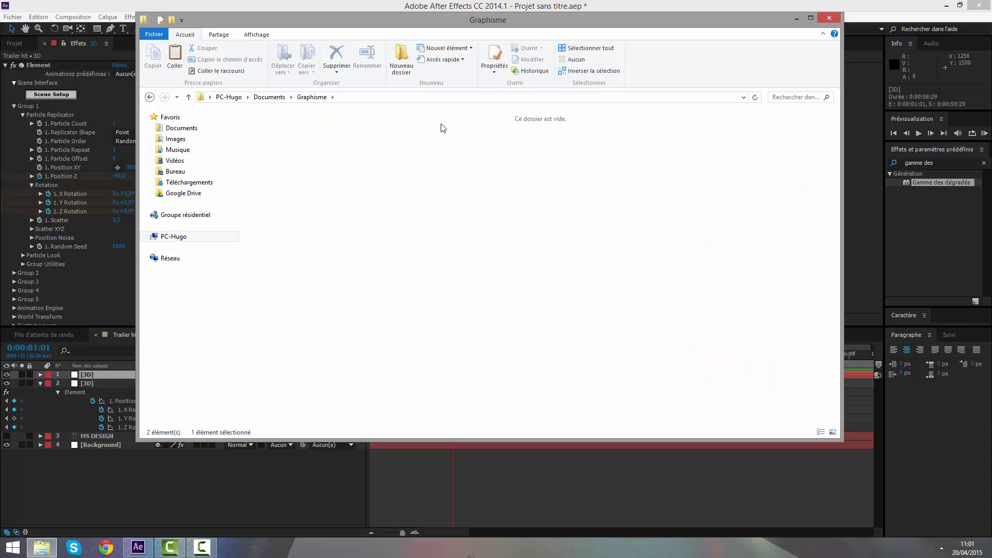
double_click(441, 127)
double_click(331, 133)
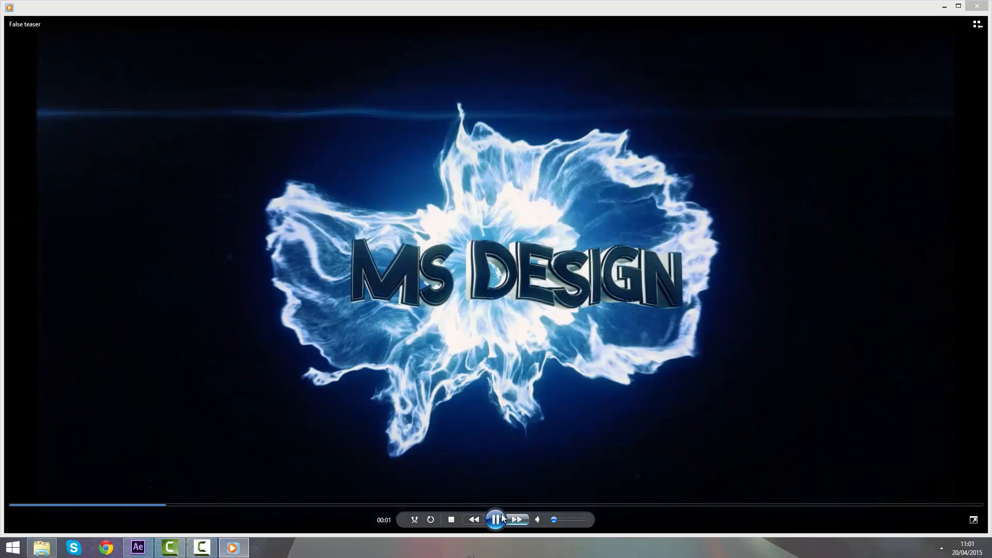
- Examine how the 3D text moves in the reference video, adjusting its volume, and close the player and folder window
click(501, 515)
drag(554, 520, 557, 520)
click(497, 519)
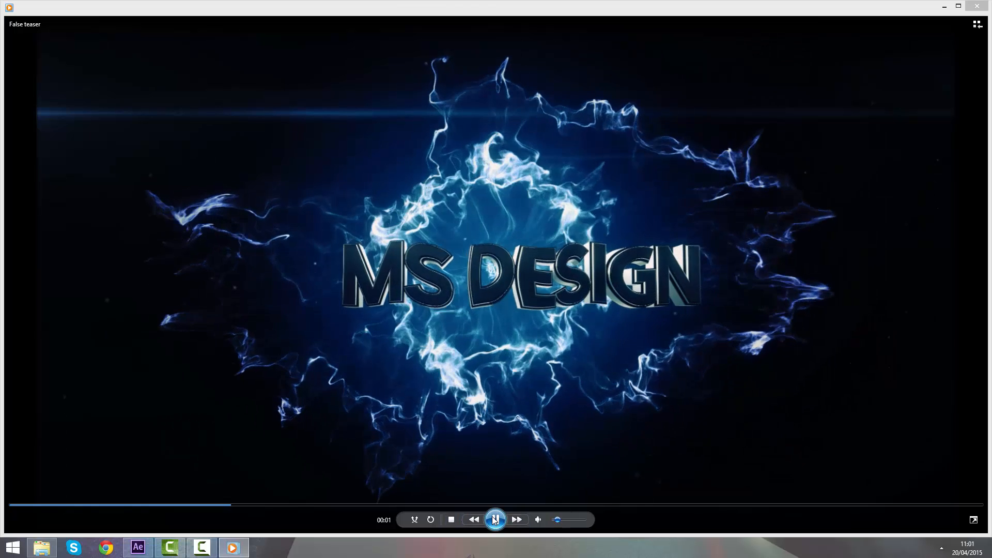
click(497, 518)
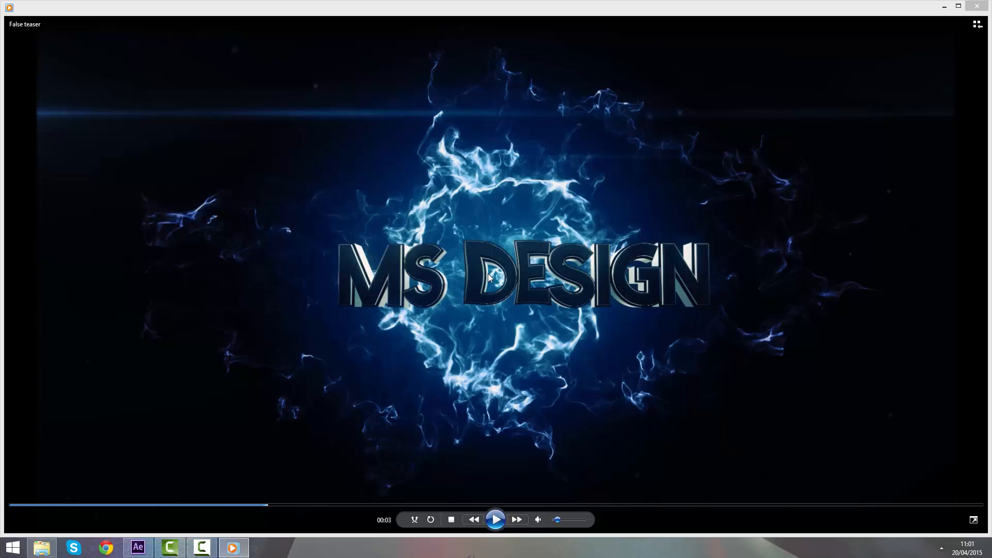
click(977, 6)
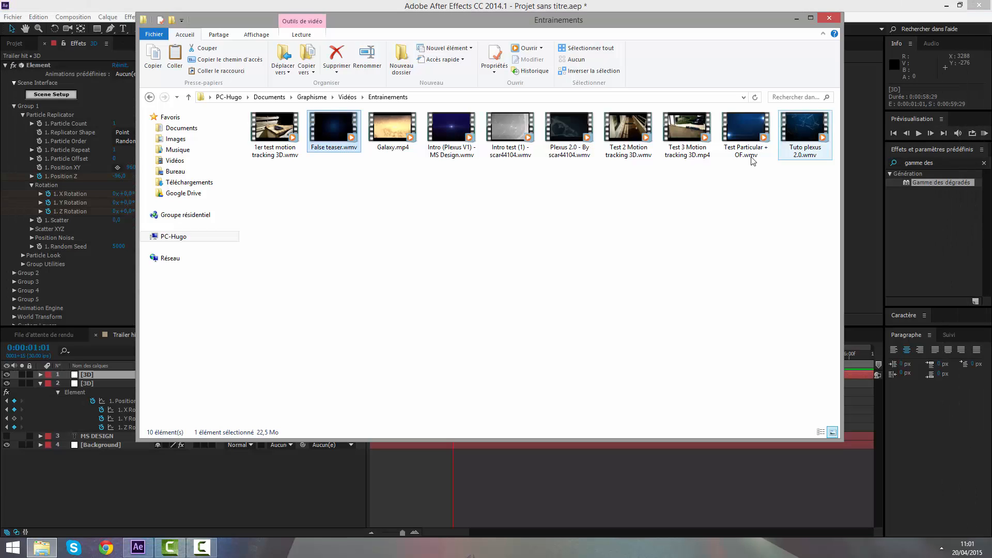
click(835, 23)
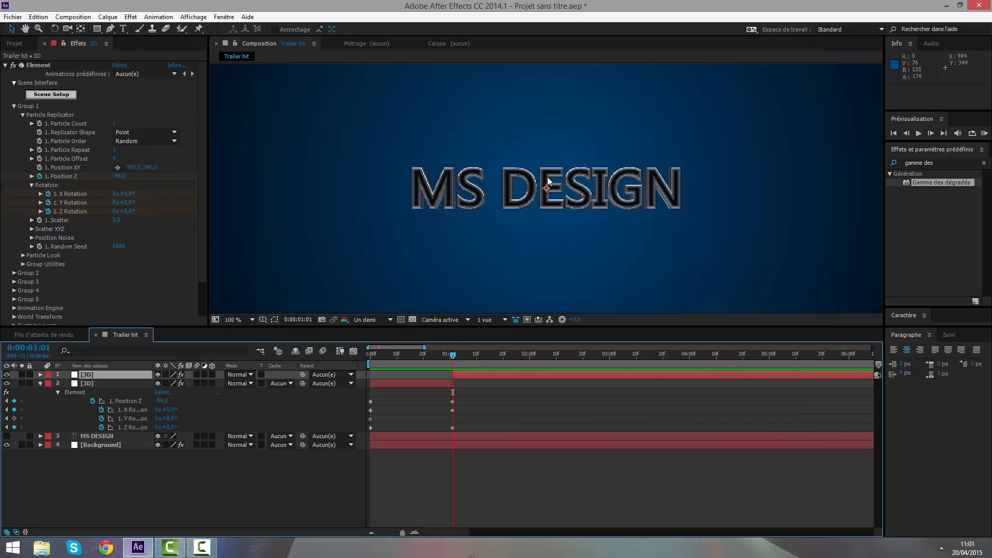
- Collapse the first 3D segment and delete all Element keyframes from the 3D segment that starts at 0:00:01:01
mouse_move(444, 361)
mouse_down()
mouse_move(397, 365)
mouse_move(455, 365)
mouse_up()
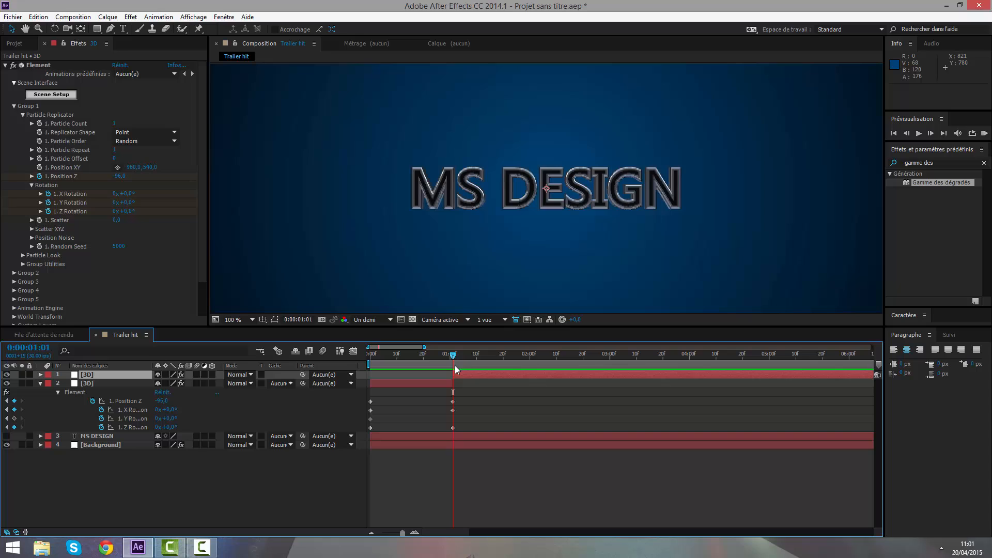
click(40, 383)
click(485, 407)
click(482, 374)
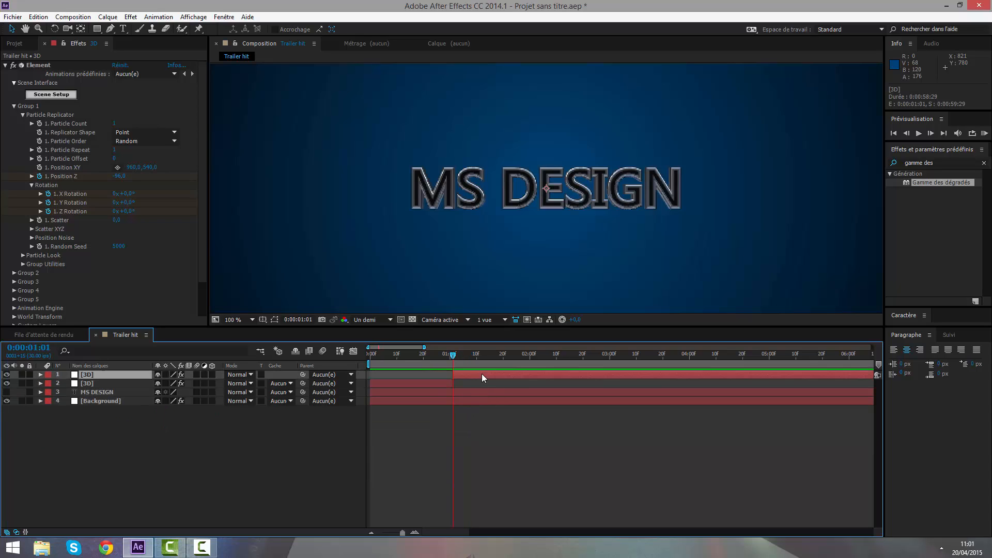
key(u)
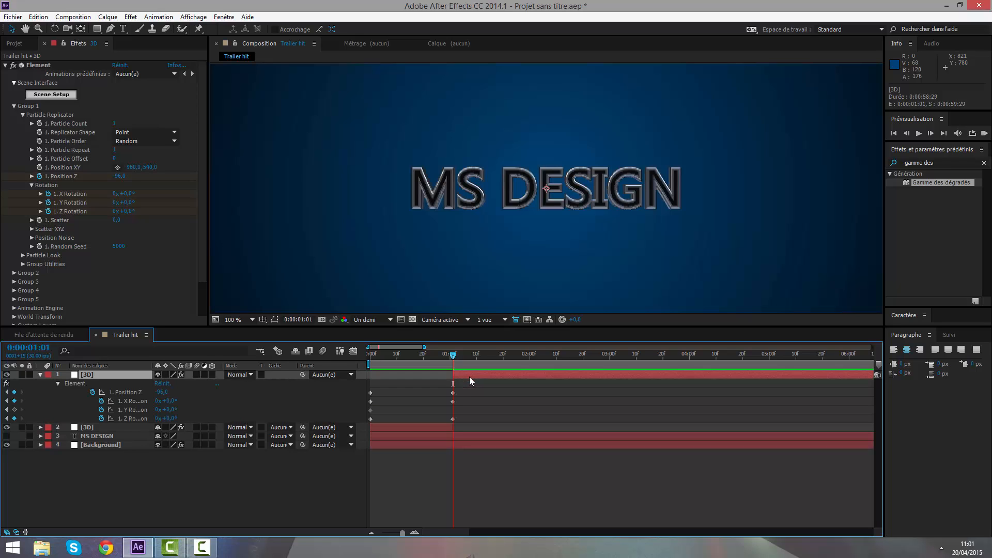
drag(465, 385, 369, 417)
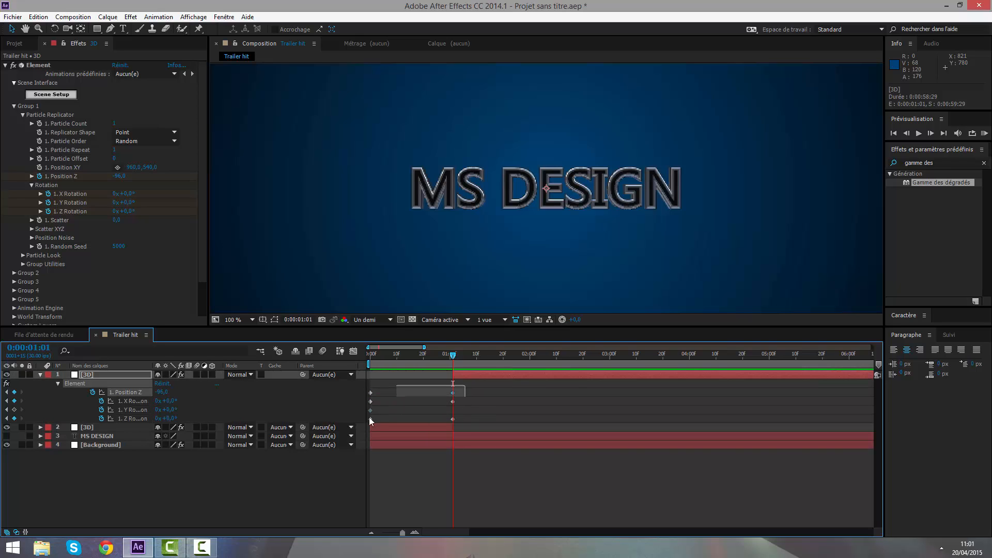
key(Delete)
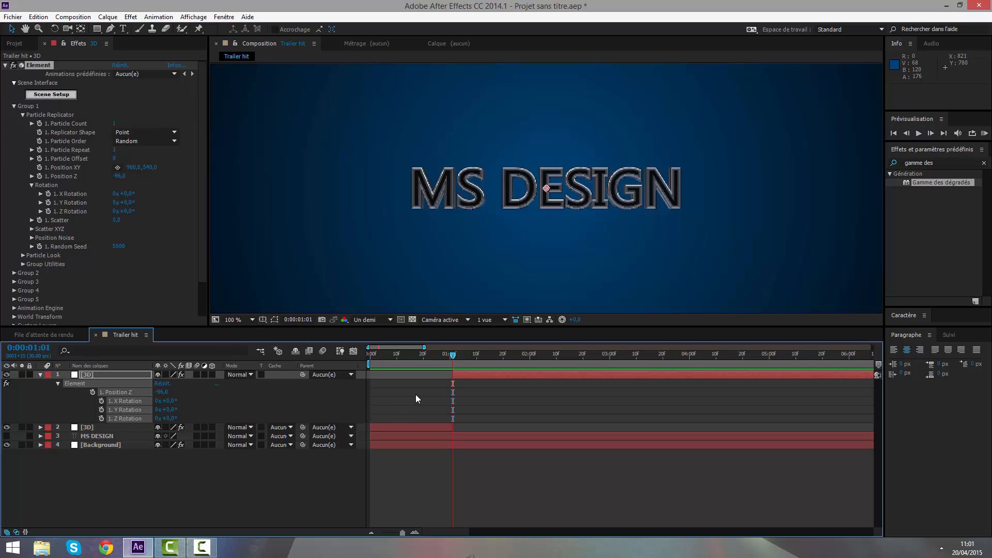
- Enable keyframing for Position Z and the X, Y and Z Rotation of the second 3D segment at 0:00:01:01
key(comma)
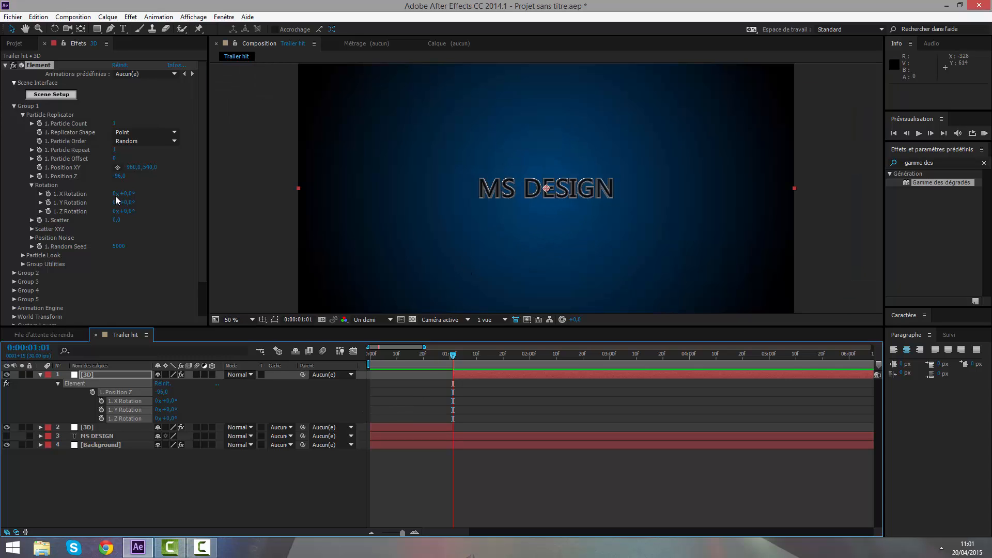
click(40, 176)
drag(48, 194, 48, 212)
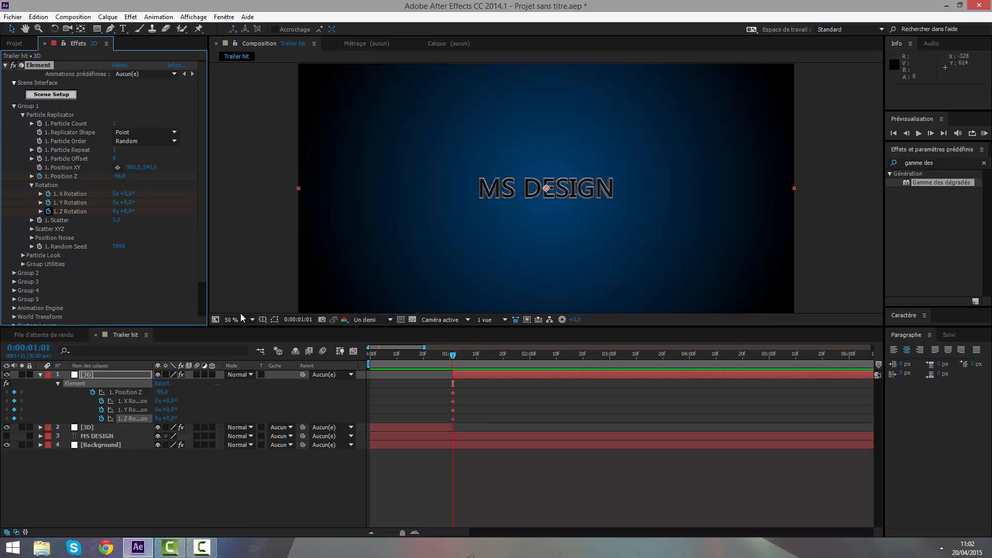
- At 0:00:02:29, keyframe the second 3D segment's Position Z at -1176
drag(426, 346, 522, 346)
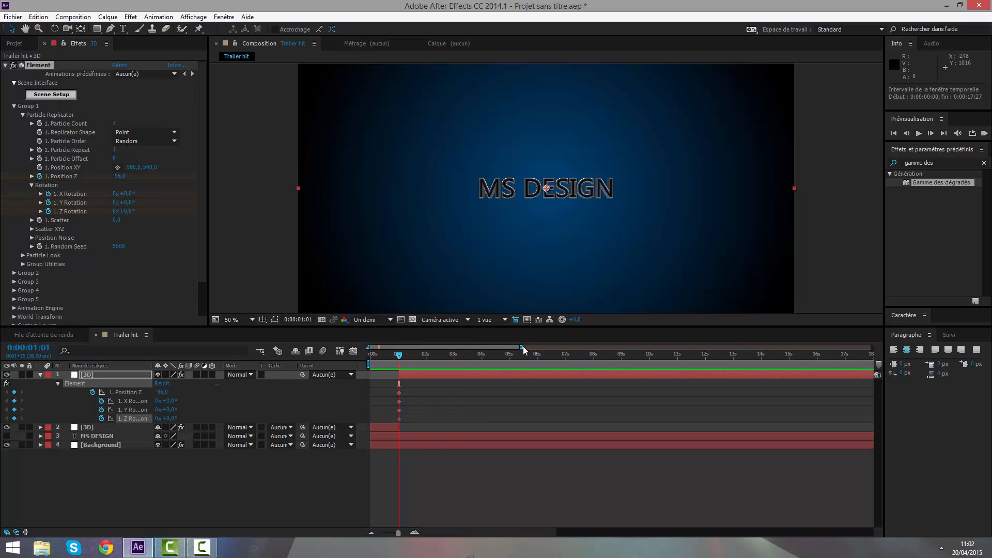
drag(402, 356, 454, 353)
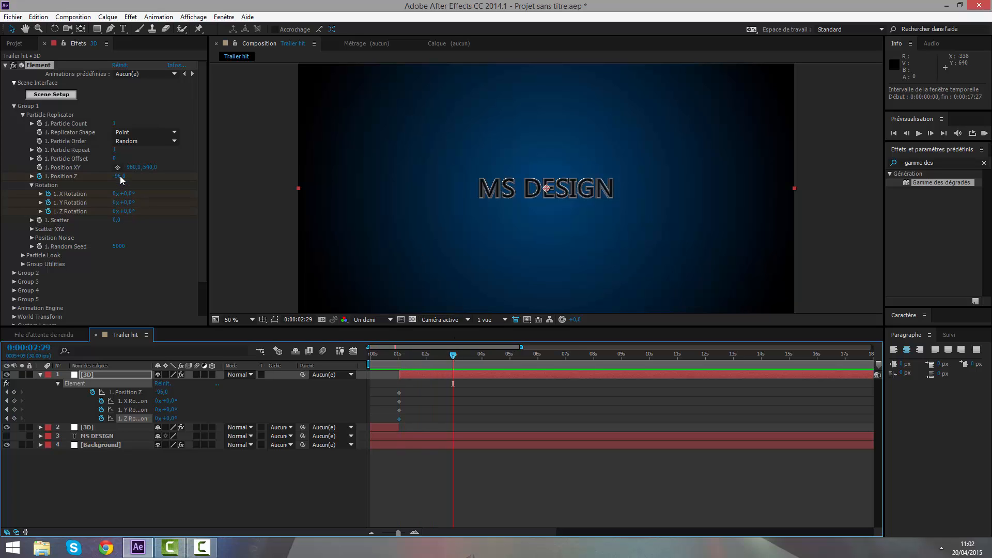
drag(119, 176, 75, 185)
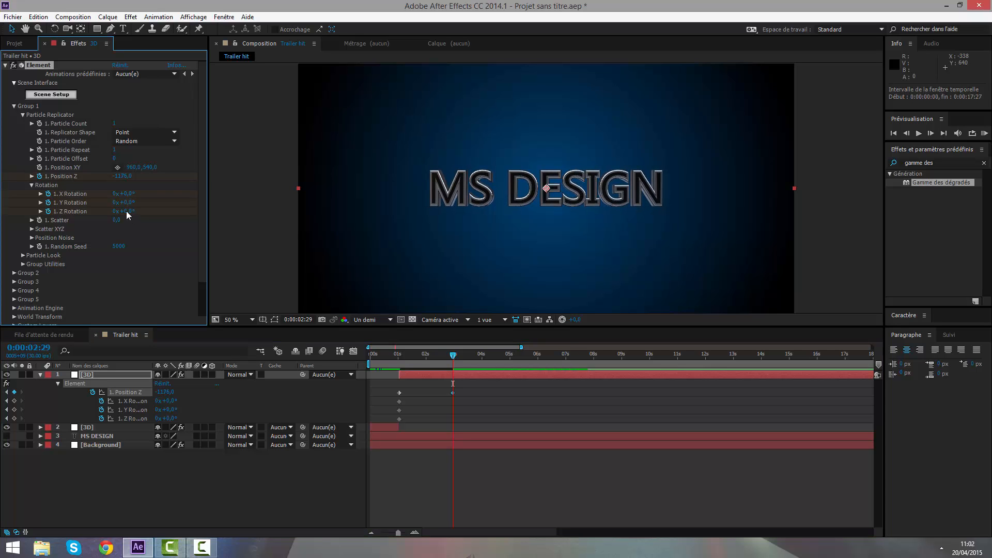
- At 0:00:02:29, keyframe the second 3D segment's Z Rotation at -2.6° and Y Rotation at 15.1°
drag(126, 210, 131, 211)
key(ctrl+z)
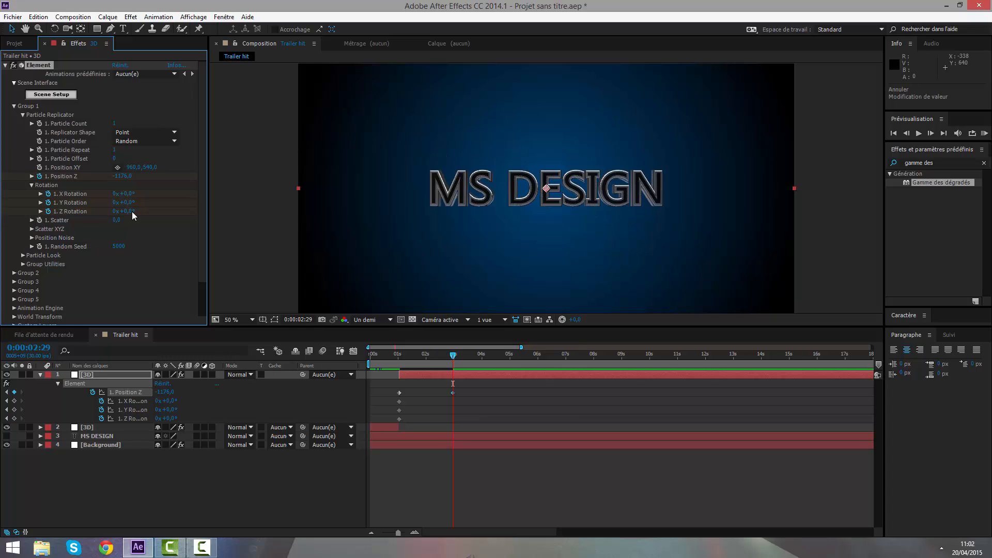
drag(132, 212, 124, 215)
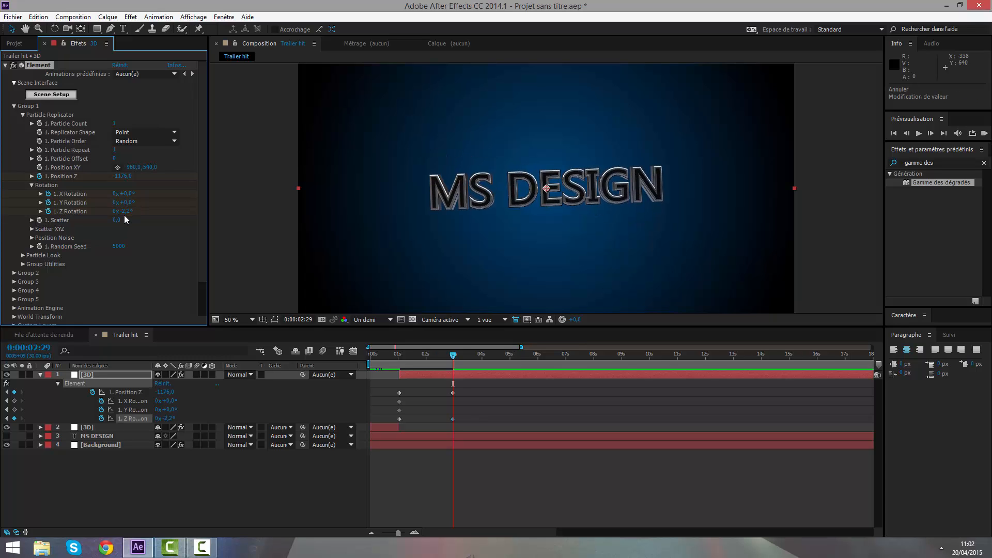
click(128, 211)
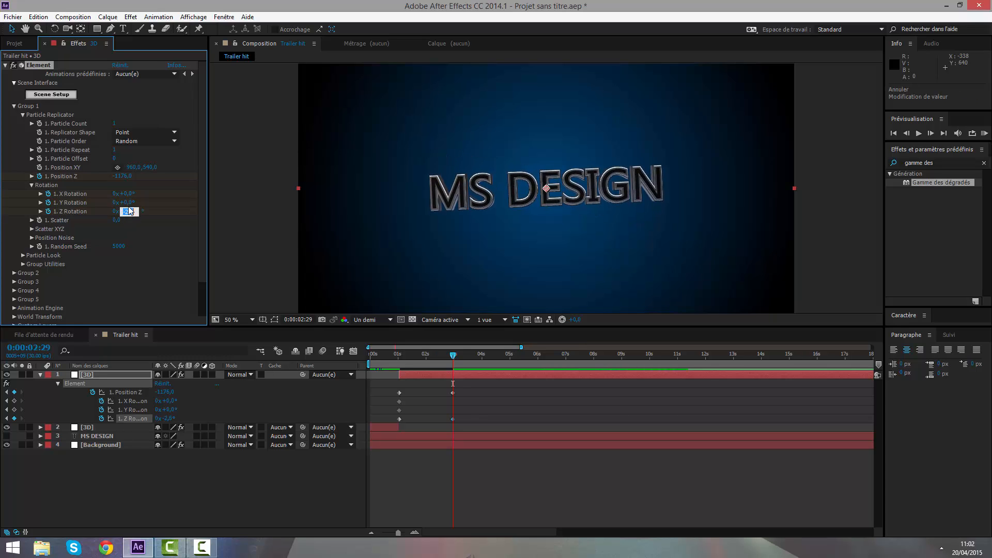
click(127, 199)
drag(129, 204, 208, 205)
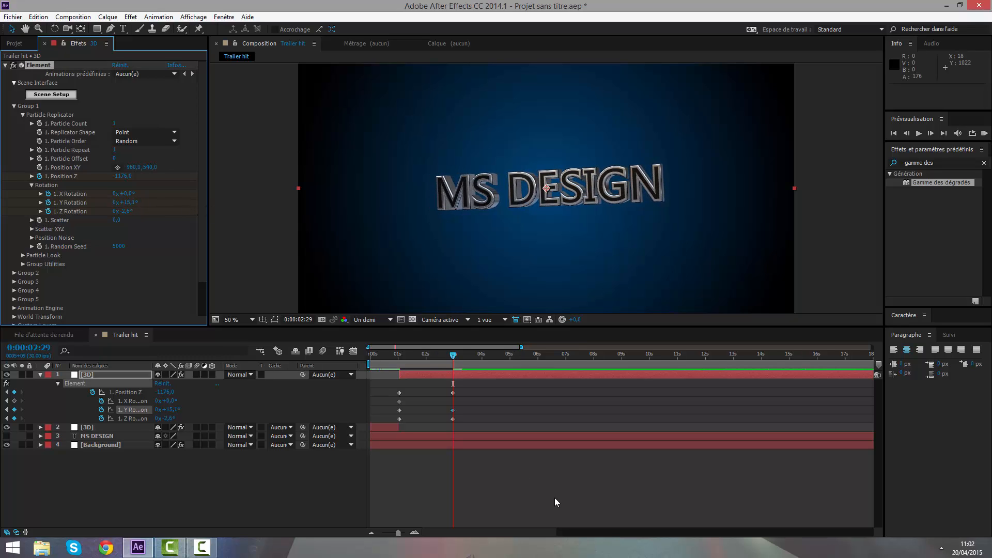
- Deselect the layers, fit the whole composition in the viewer and return to 0:00:00:00
click(554, 498)
scroll(558, 219, down, 2)
click(237, 319)
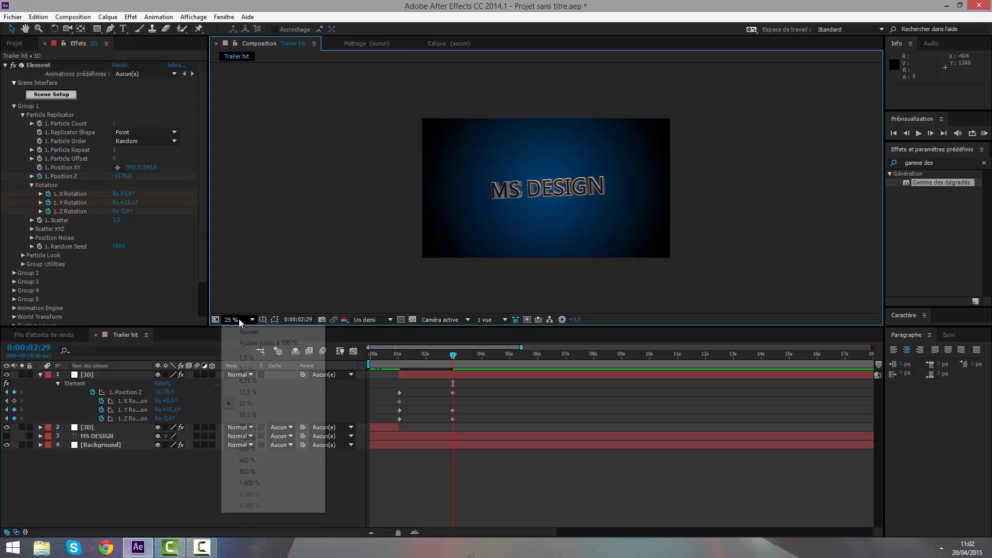
click(248, 504)
key(Home)
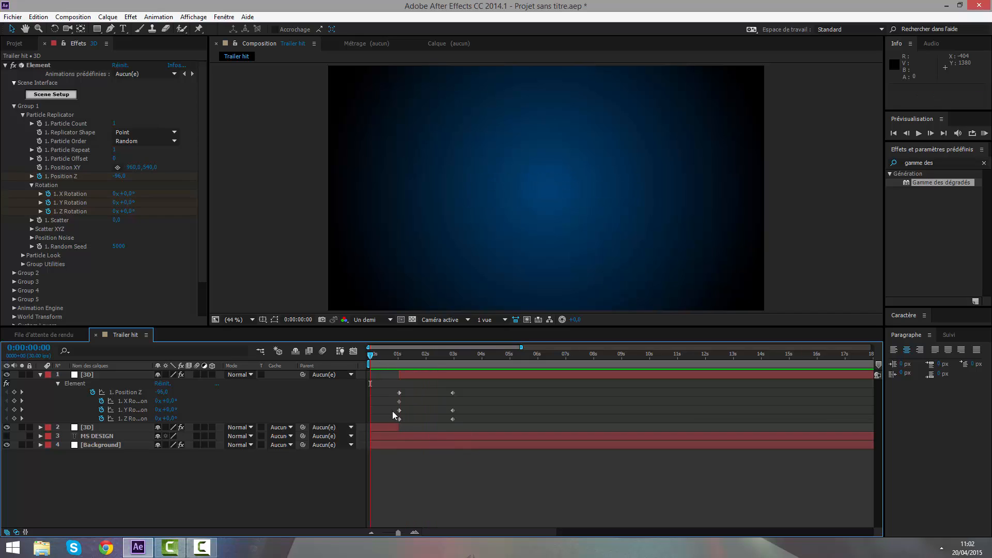
- Select the first 3D segment, reveal its keyframes and place the current time at 0:00:01:16
click(386, 427)
drag(520, 346, 494, 346)
click(384, 355)
drag(393, 359, 422, 384)
key(u)
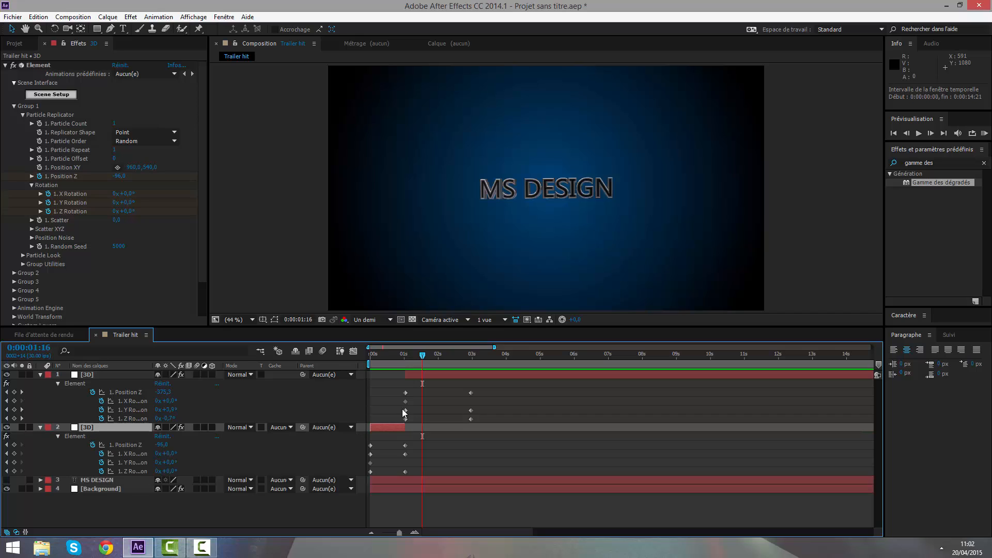
- Move the first 3D segment's closing Position Z, X Rotation and Z Rotation keyframes to 0:00:00:21
drag(414, 439, 395, 475)
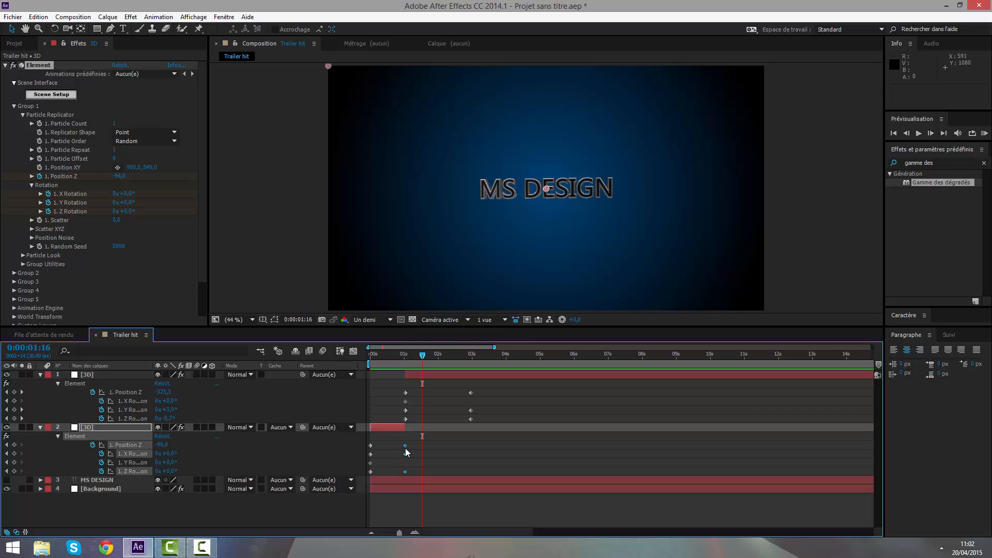
mouse_move(407, 357)
mouse_down()
mouse_move(372, 361)
mouse_move(397, 365)
mouse_up()
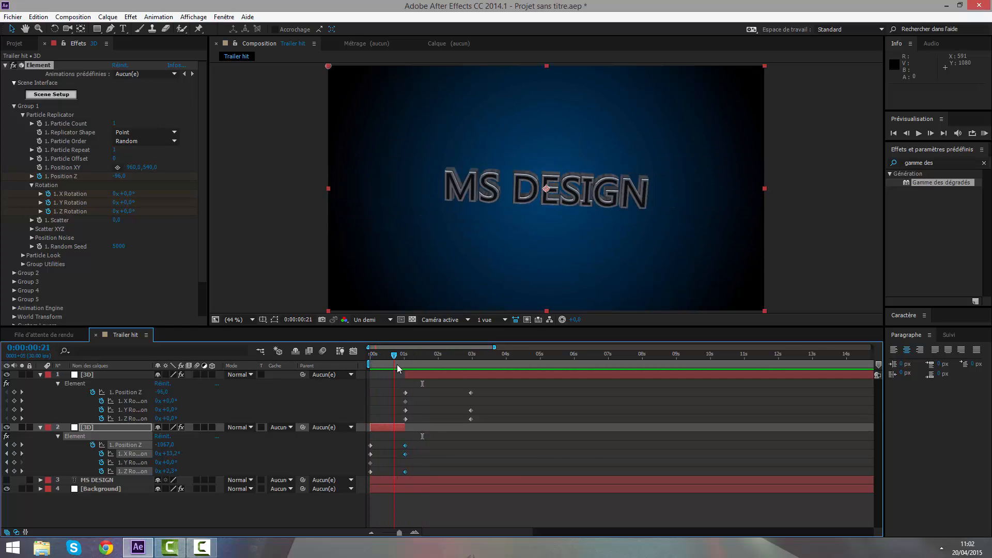
mouse_move(406, 445)
mouse_down()
mouse_move(396, 445)
mouse_move(393, 472)
mouse_up()
click(398, 444)
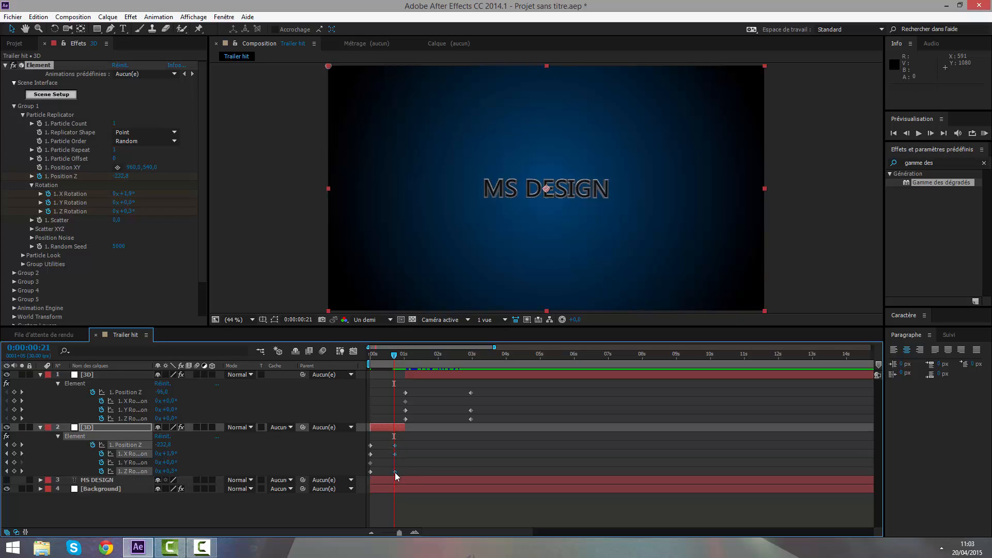
click(395, 472)
drag(393, 472, 392, 474)
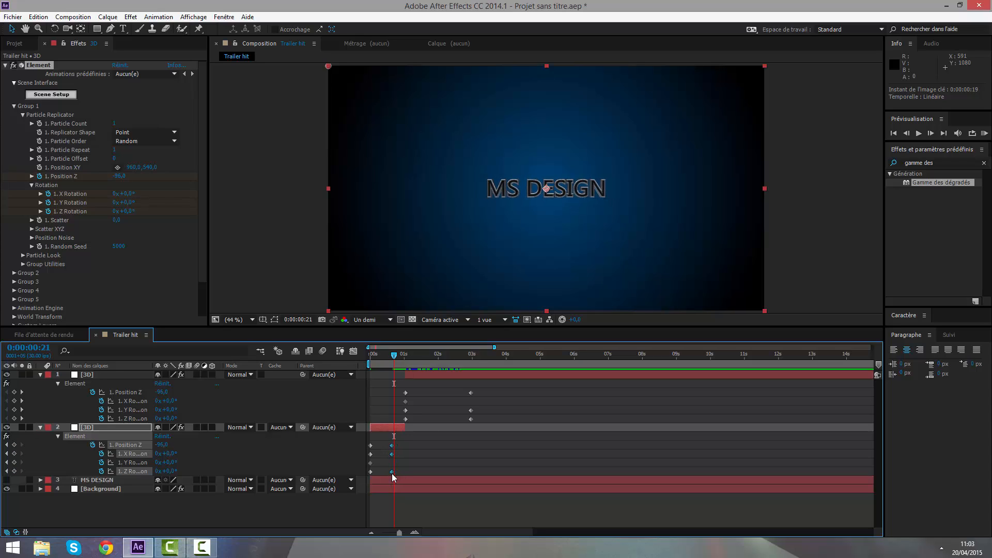
drag(493, 347, 386, 348)
drag(563, 444, 572, 446)
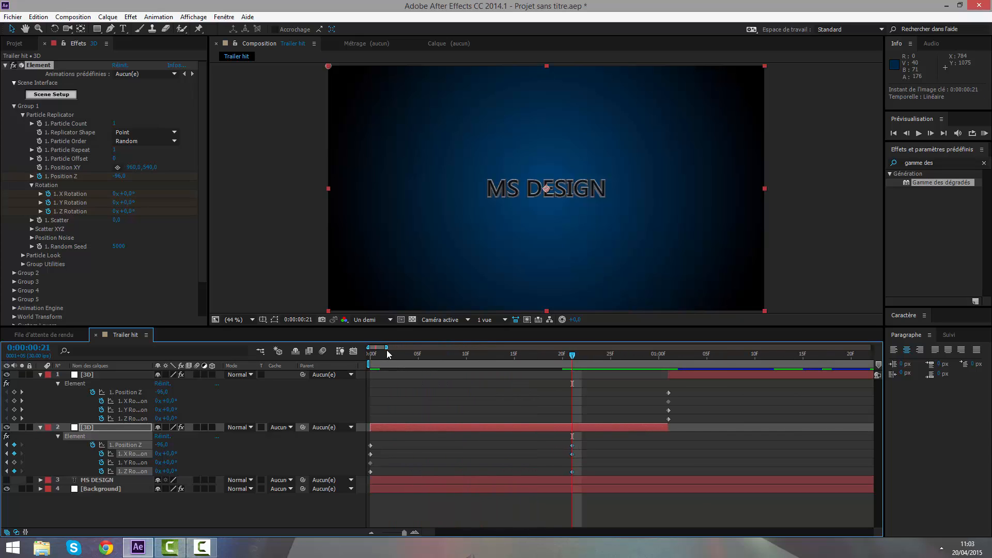
- Trim the first 3D segment to end at 0:00:00:21 and shift the second segment with its keyframes to start there
drag(387, 350, 448, 345)
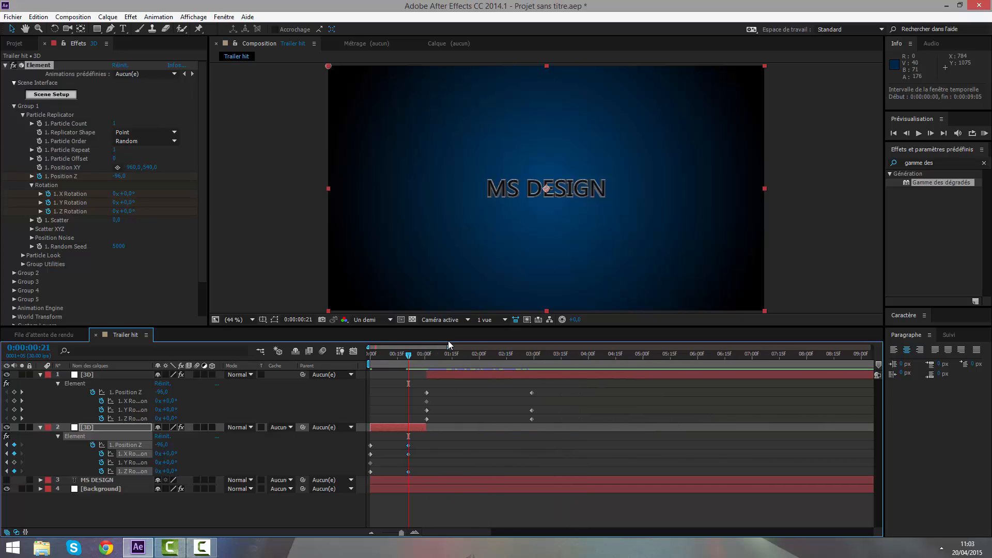
click(417, 427)
drag(416, 427, 406, 429)
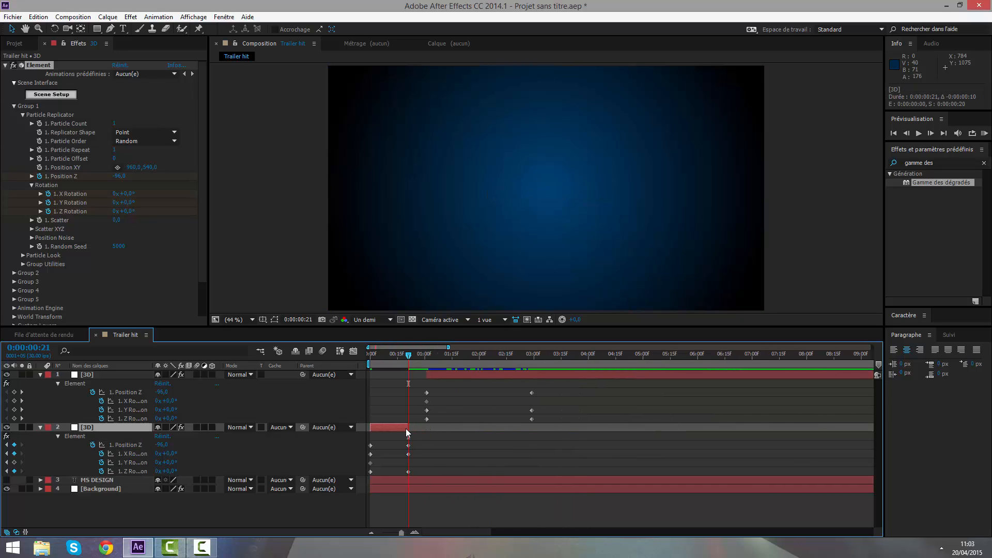
drag(442, 372, 423, 389)
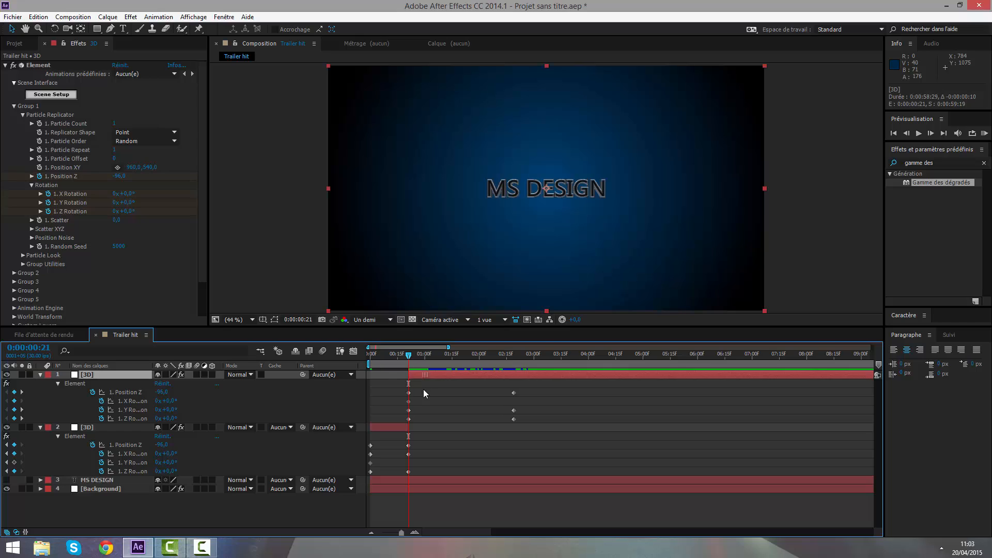
- Preview the retimed text animation from the beginning of the composition
key(Home)
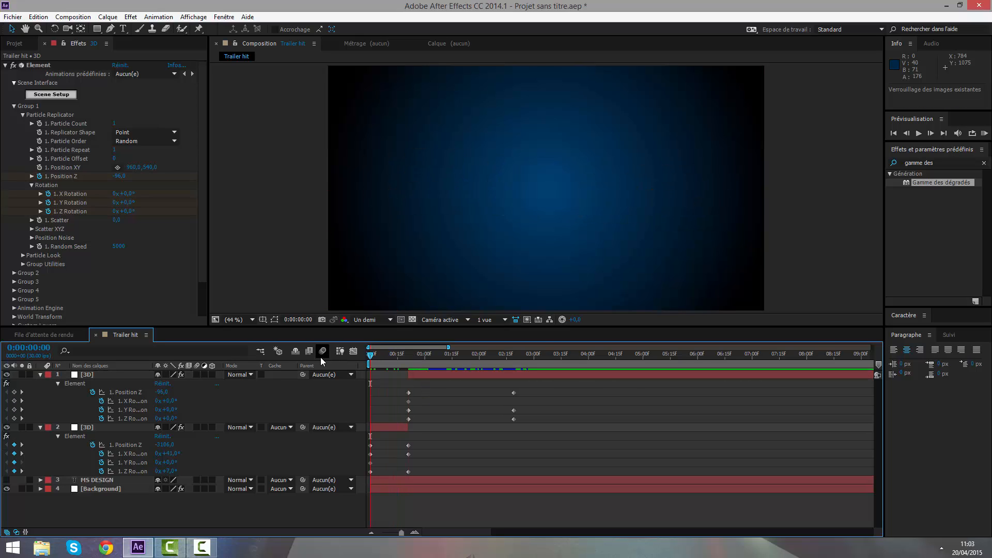
key(space)
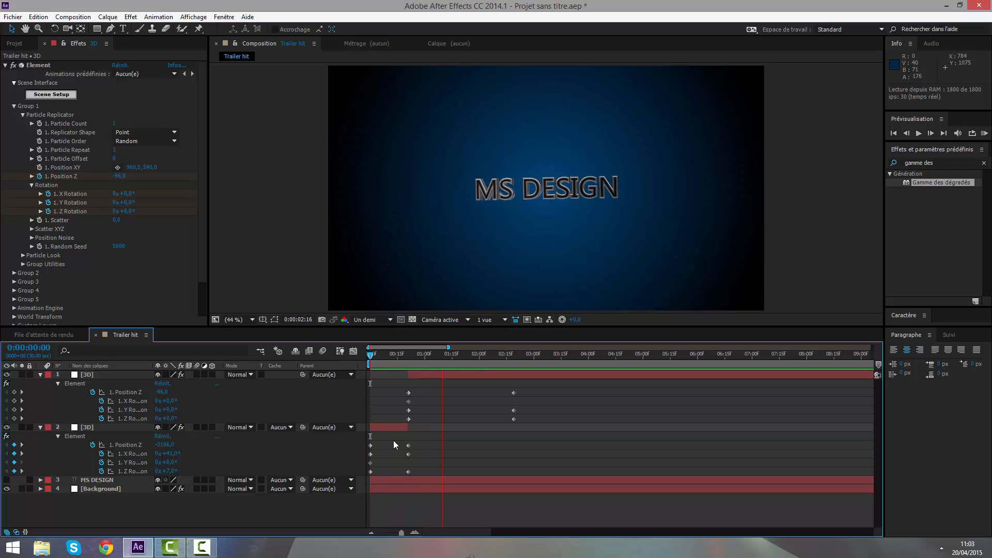
- Stop the preview and collapse the properties of both 3D layers
key(space)
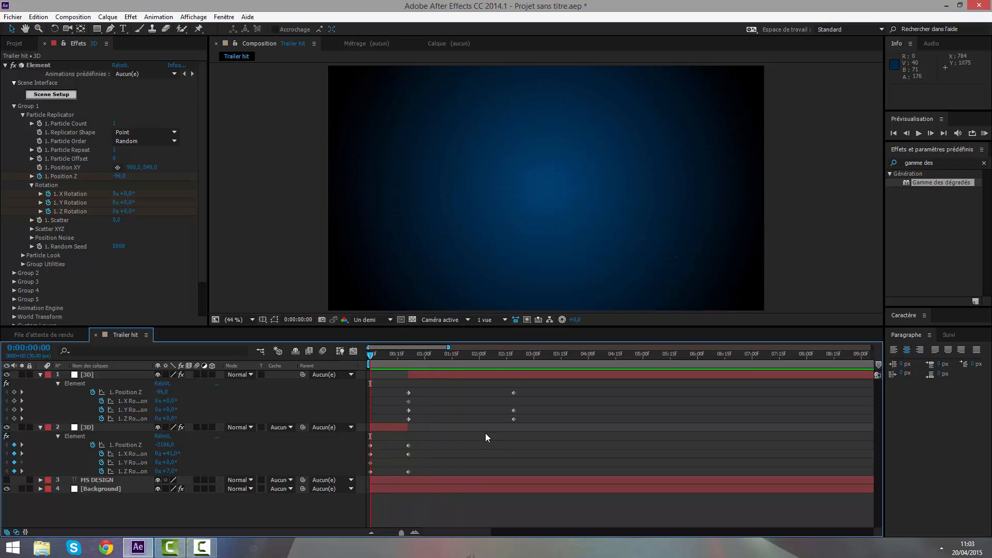
click(40, 375)
click(41, 384)
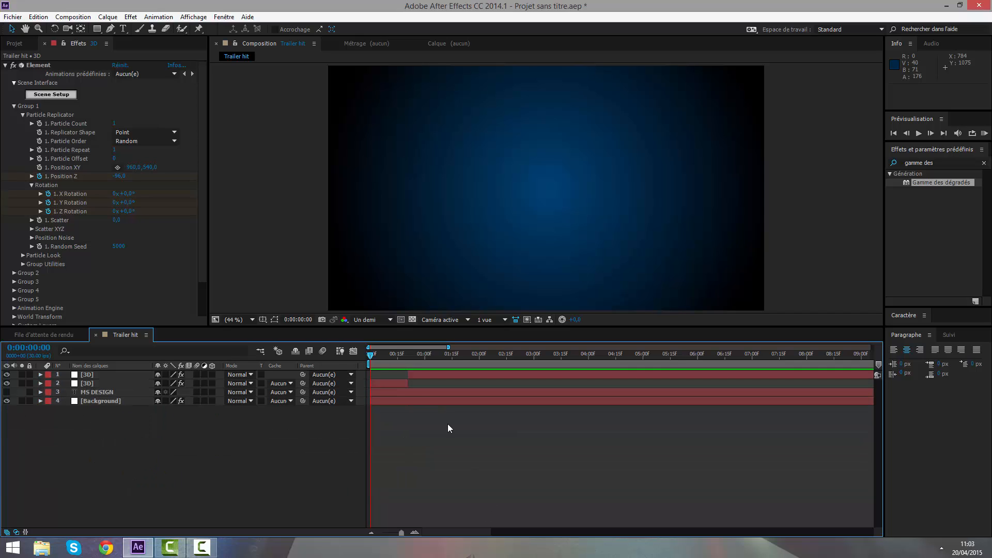
- Add Shockwave_01.mov to the composition and place its layer directly beneath the two 3D layers
drag(381, 357, 411, 346)
scroll(491, 238, down, 2)
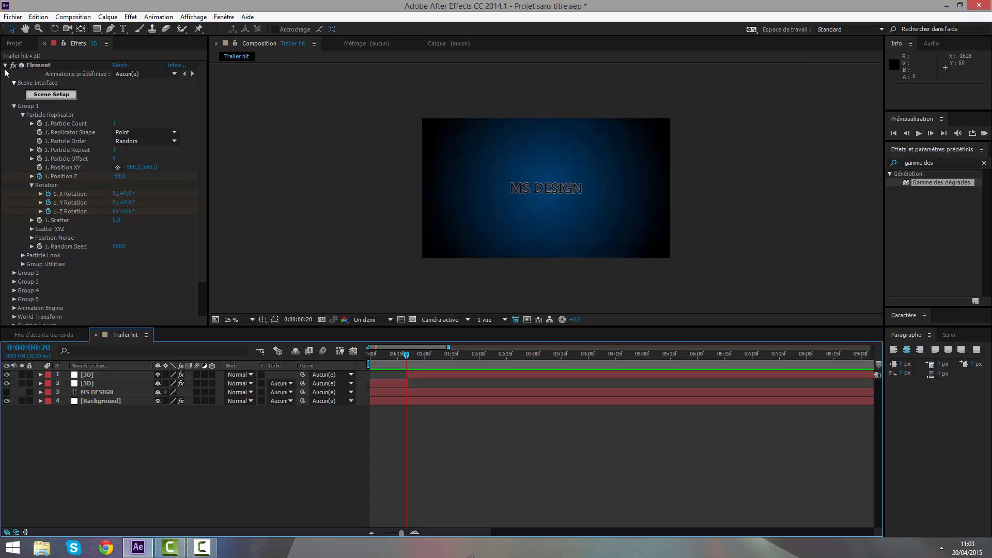
click(15, 44)
click(463, 479)
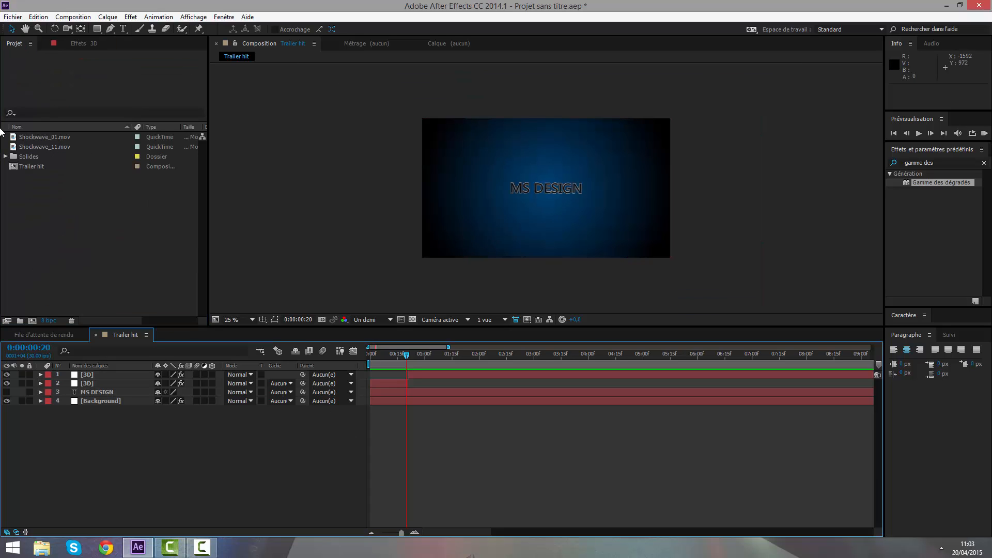
click(43, 137)
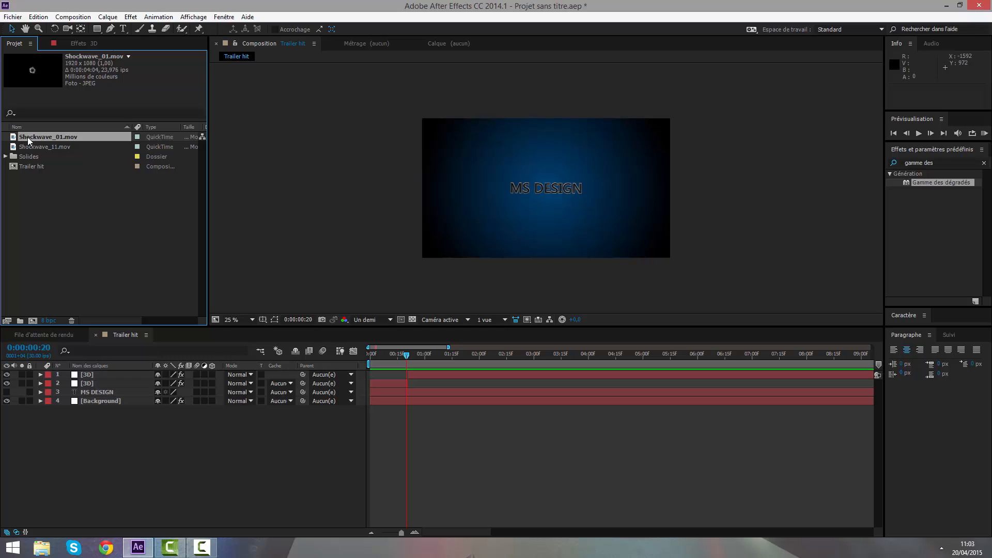
drag(27, 138, 193, 374)
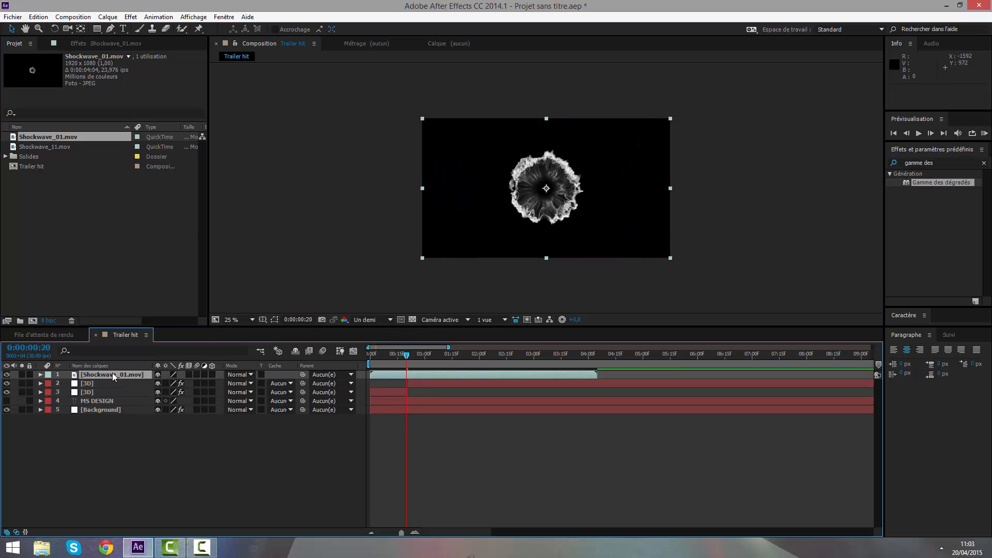
drag(112, 374, 112, 396)
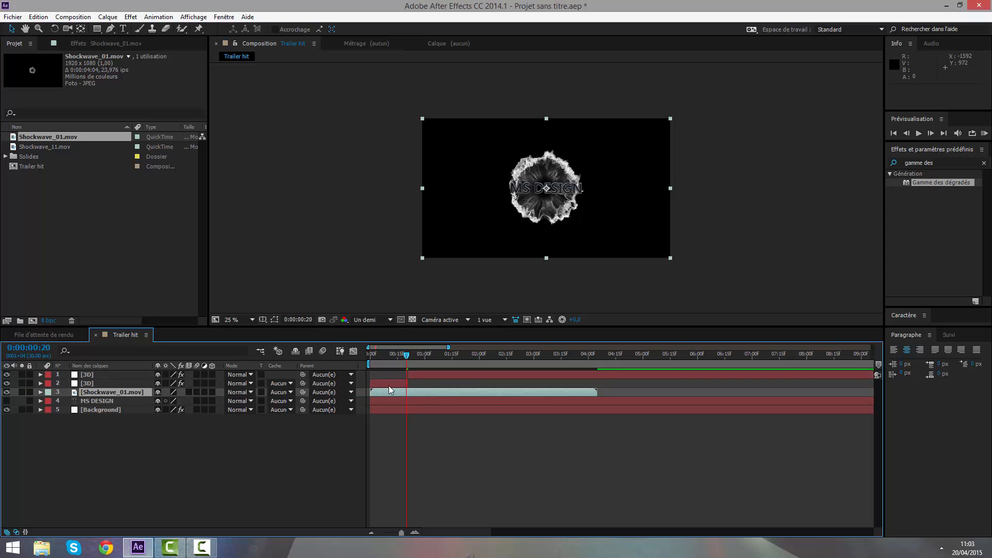
- Set the blending mode of the Shockwave_01 layer to Addition
key(period)
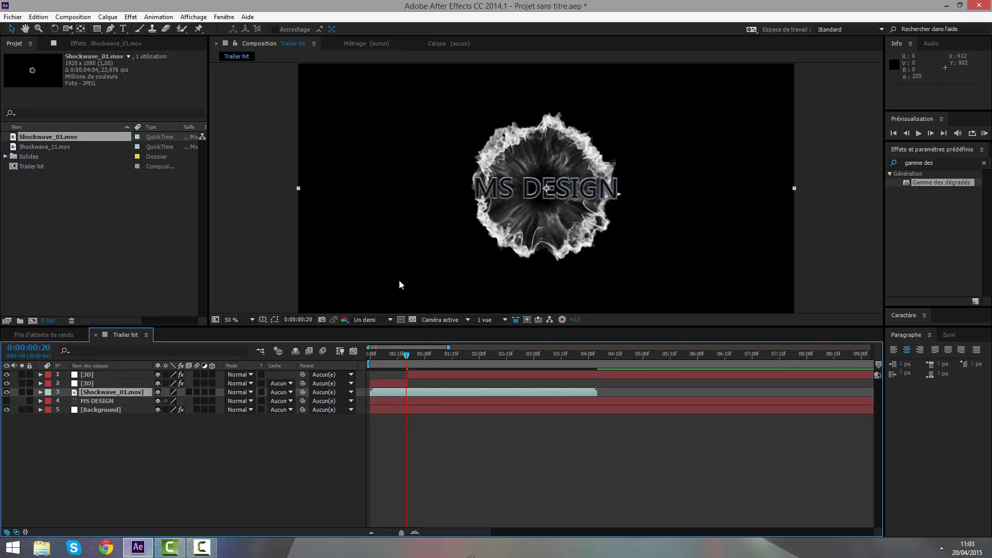
click(16, 532)
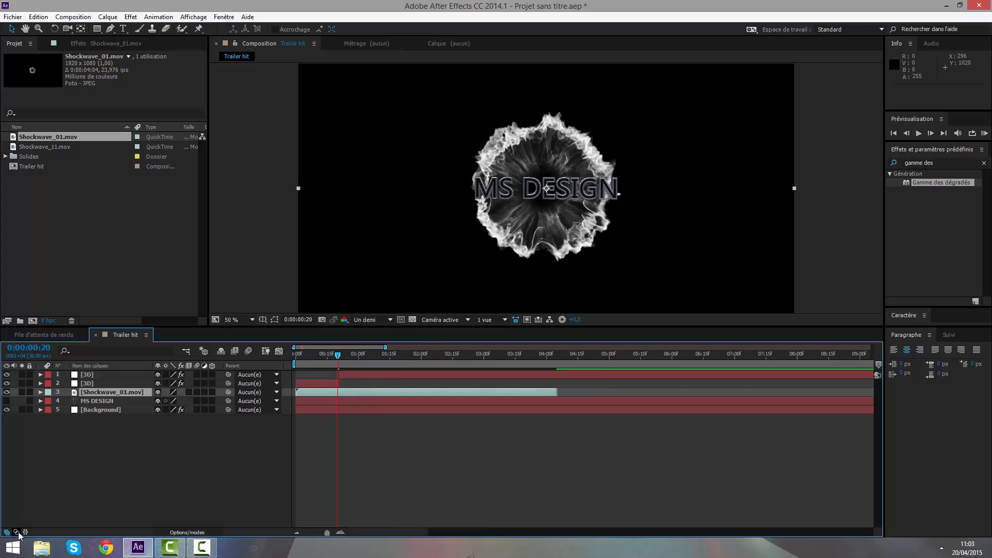
click(16, 533)
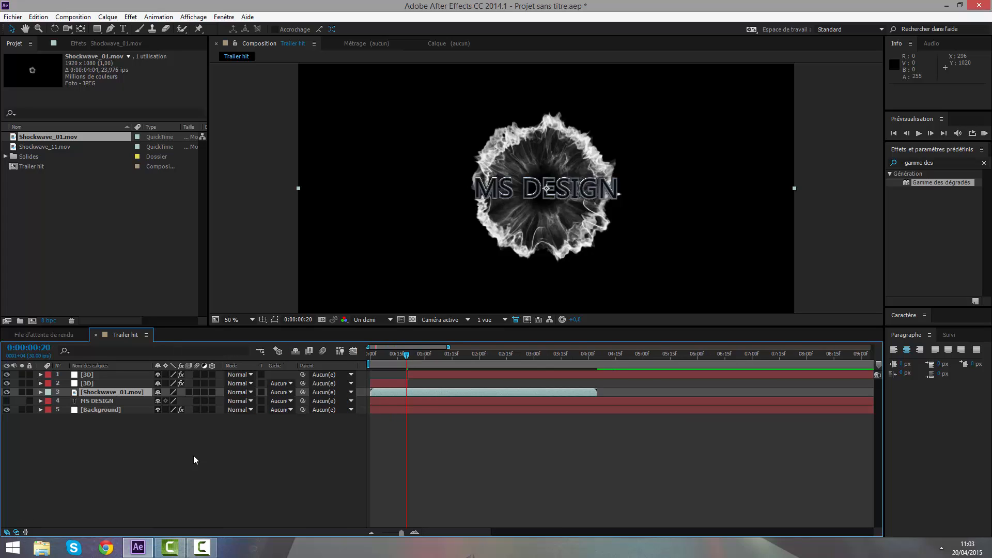
click(99, 393)
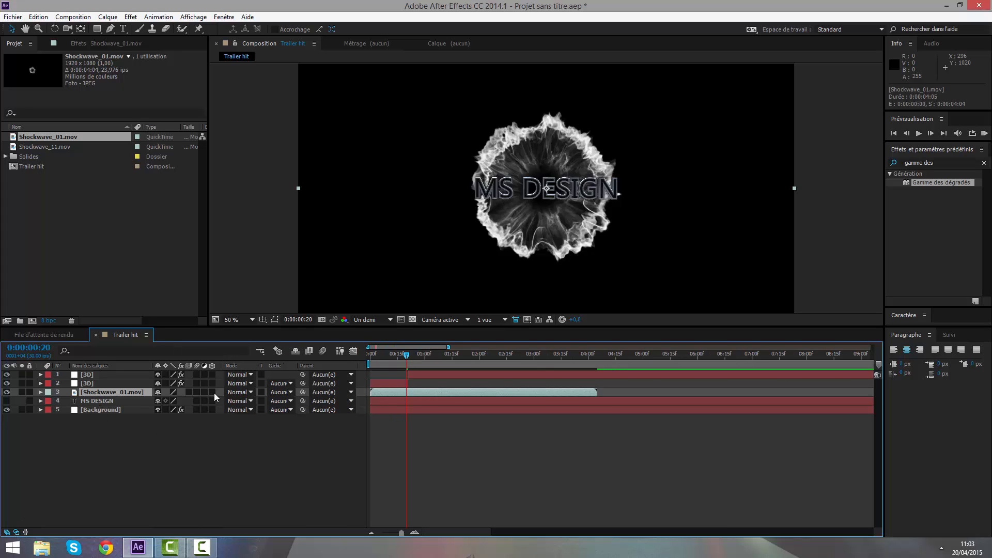
click(237, 393)
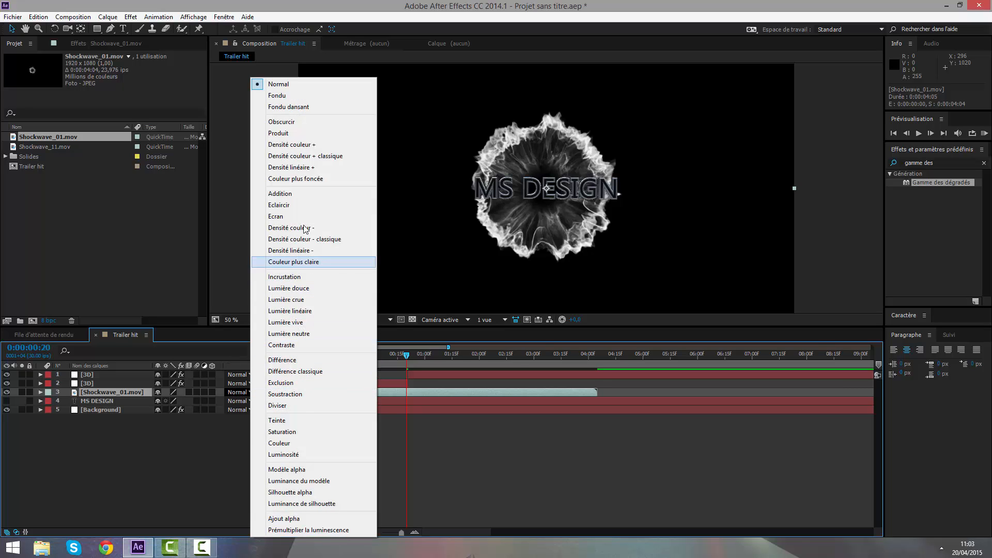
click(295, 192)
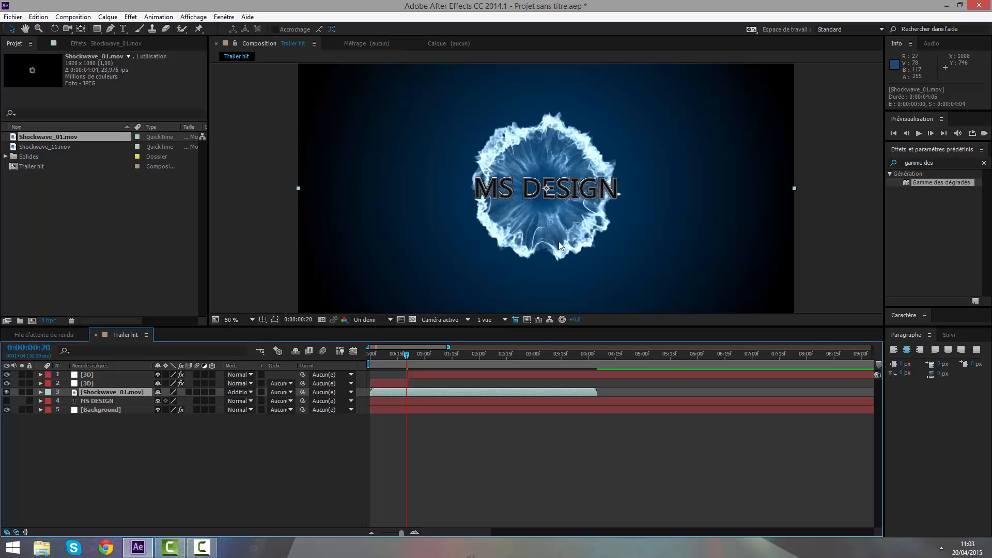
- Shift the Shockwave_01 clip to start at 0:00:00:21 and preview the shockwave with the text from the beginning
click(410, 359)
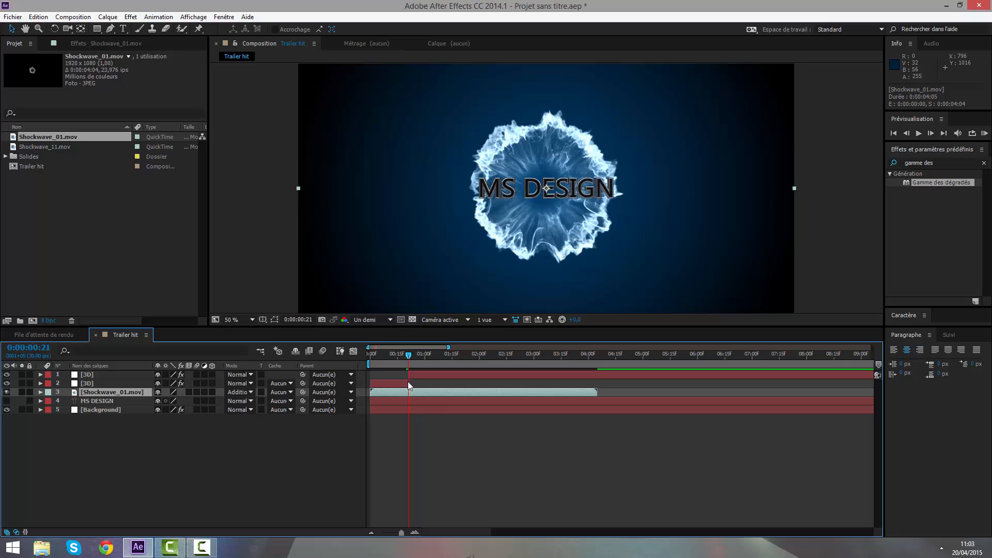
drag(374, 392, 414, 395)
drag(408, 353, 303, 324)
key(KP_0)
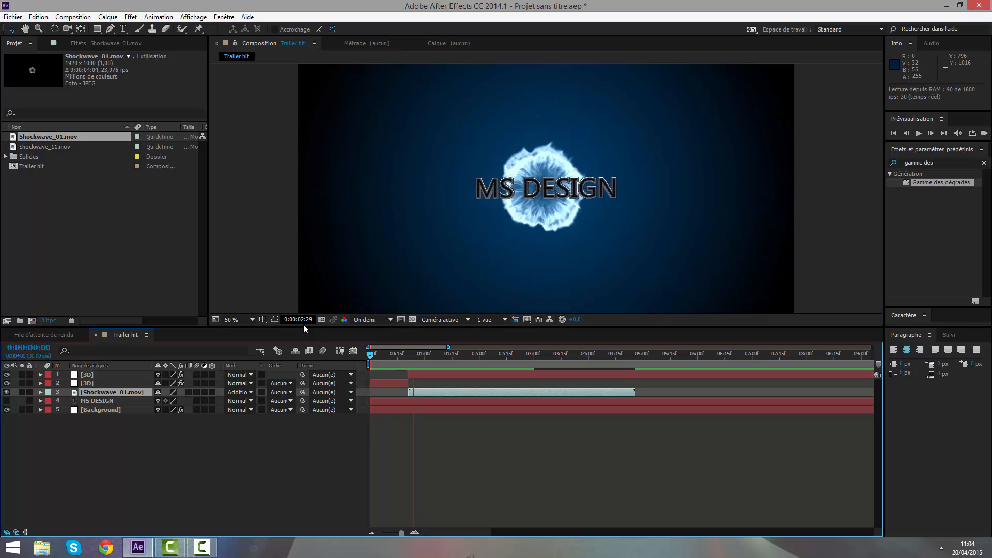
key(space)
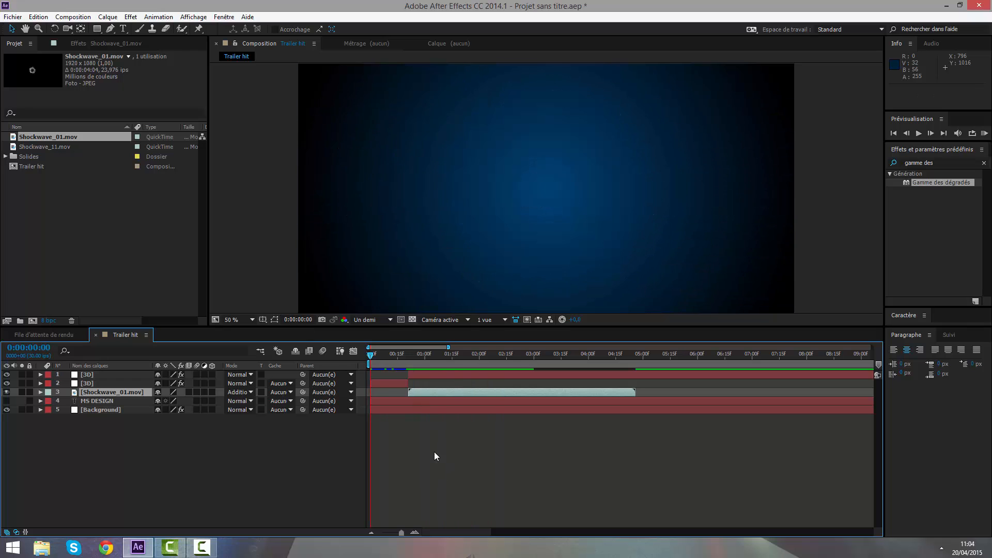
drag(384, 355, 528, 376)
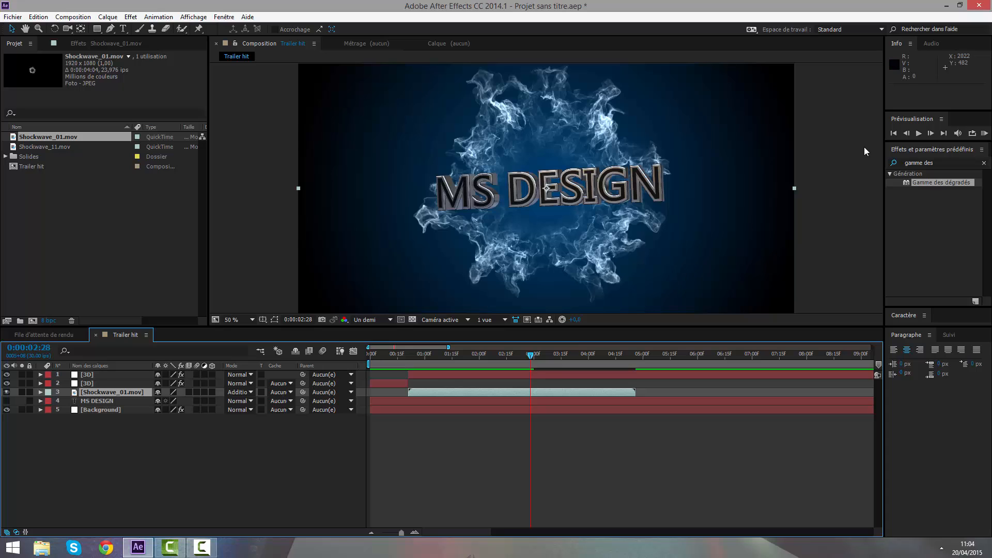
- Add Shockwave_11.mov directly above Shockwave_01, starting at 0:00:00:21, and set its blending mode to Addition
click(965, 162)
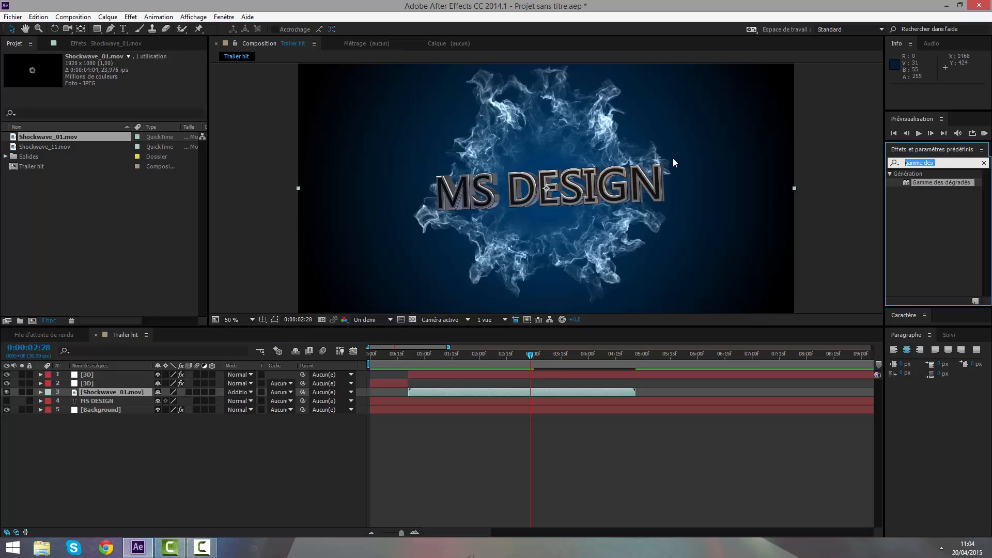
drag(43, 148, 405, 393)
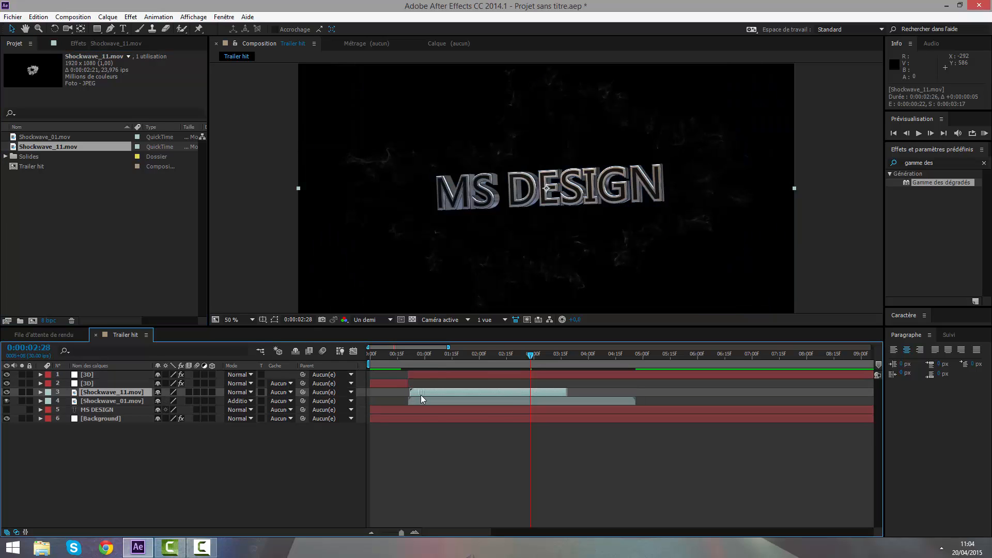
click(235, 392)
click(274, 198)
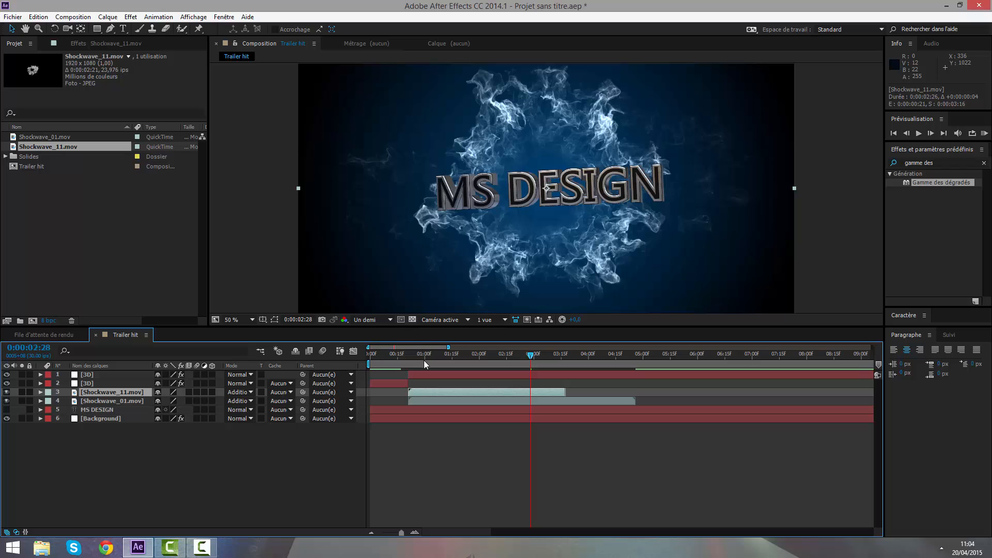
- Preview the composition from the beginning with both shockwave clips
drag(425, 360, 304, 350)
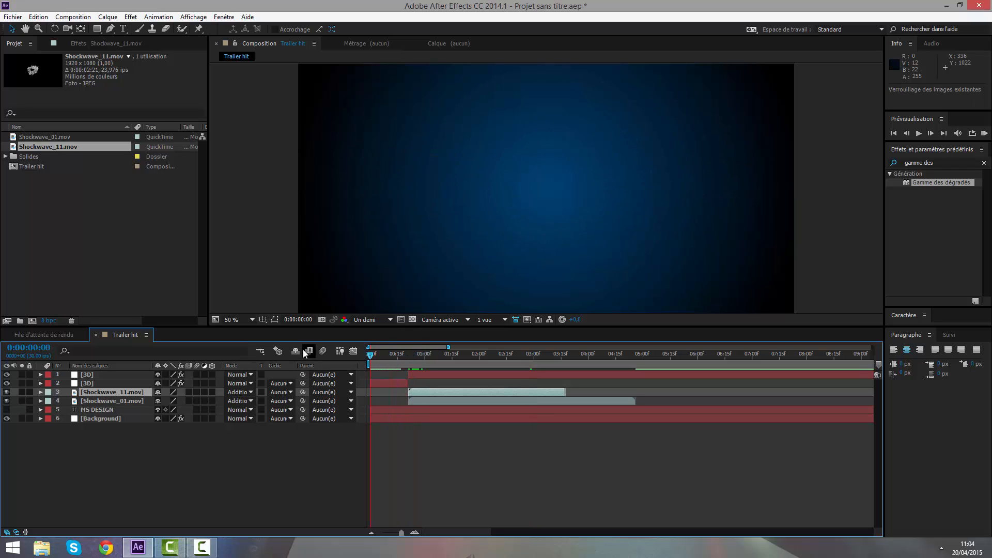
key(KP_0)
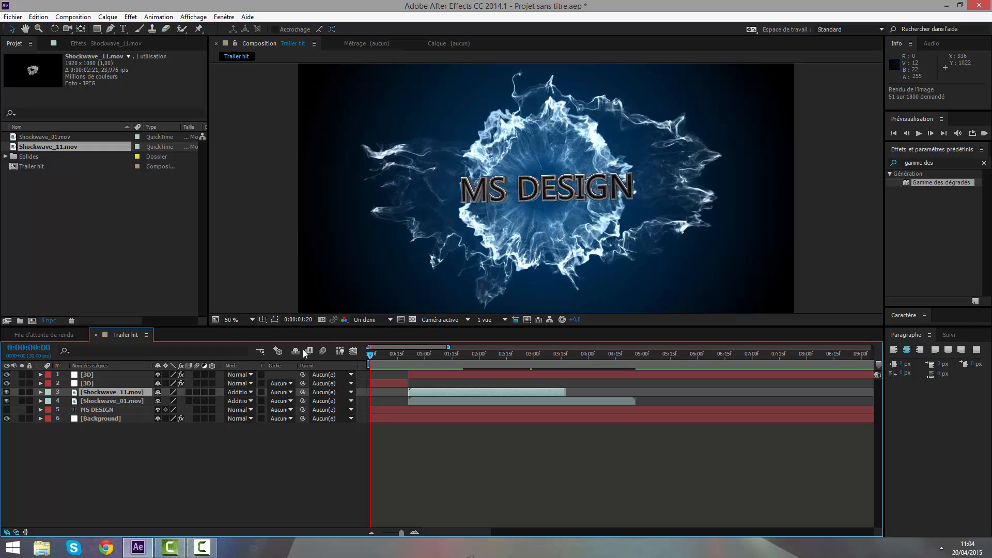
key(KP_0)
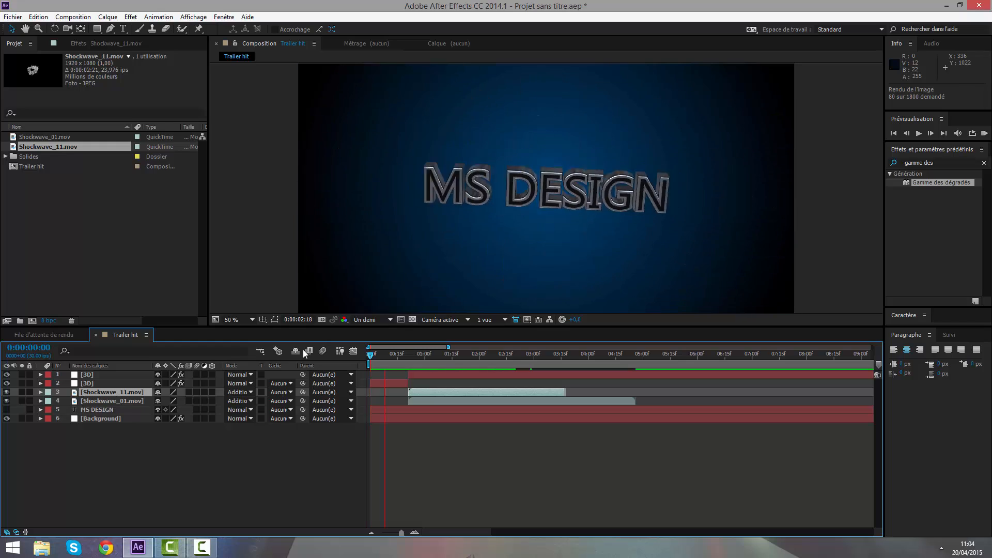
- Scale the Shockwave_11 layer up to 115% with the current time at 0:00:00:26
click(418, 355)
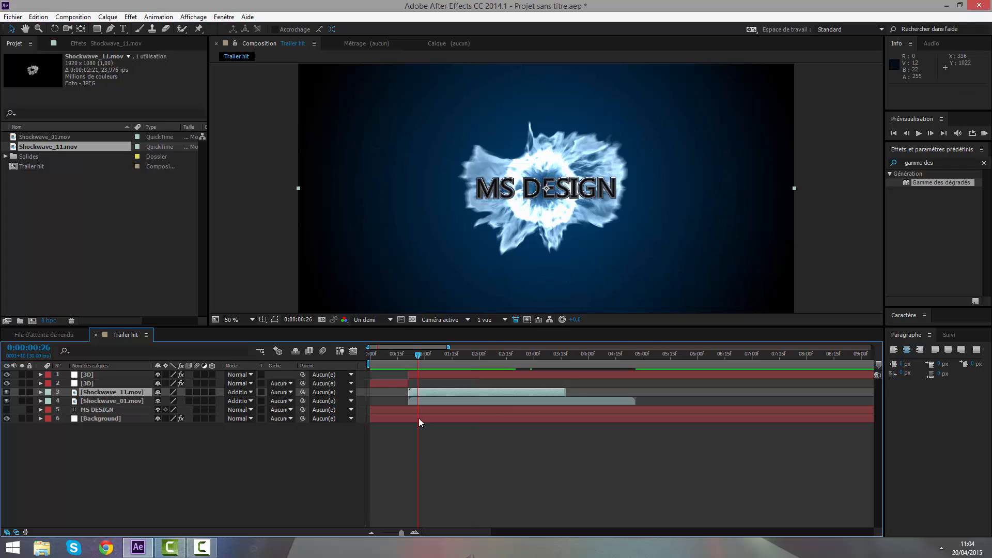
click(419, 432)
click(426, 392)
scroll(513, 266, down, 2)
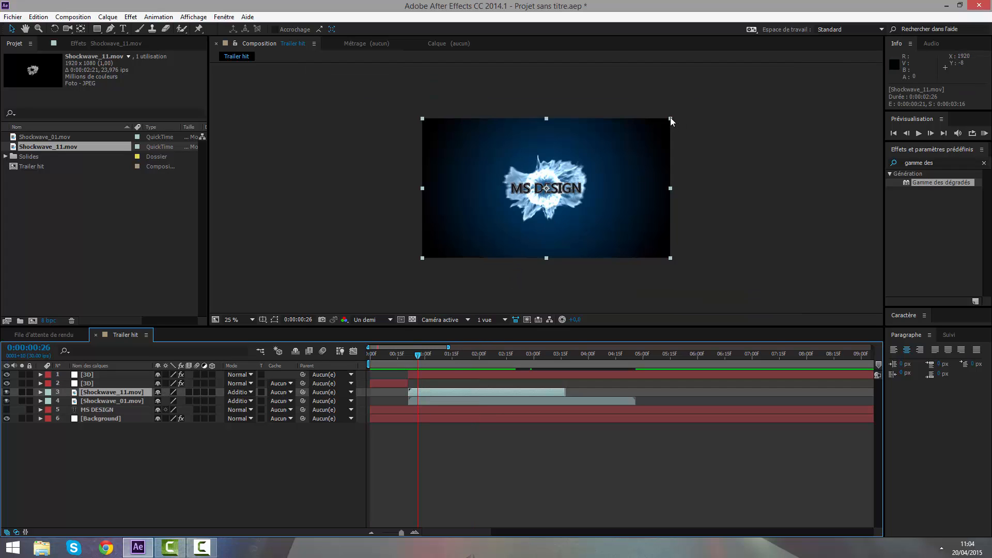
drag(671, 118, 688, 108)
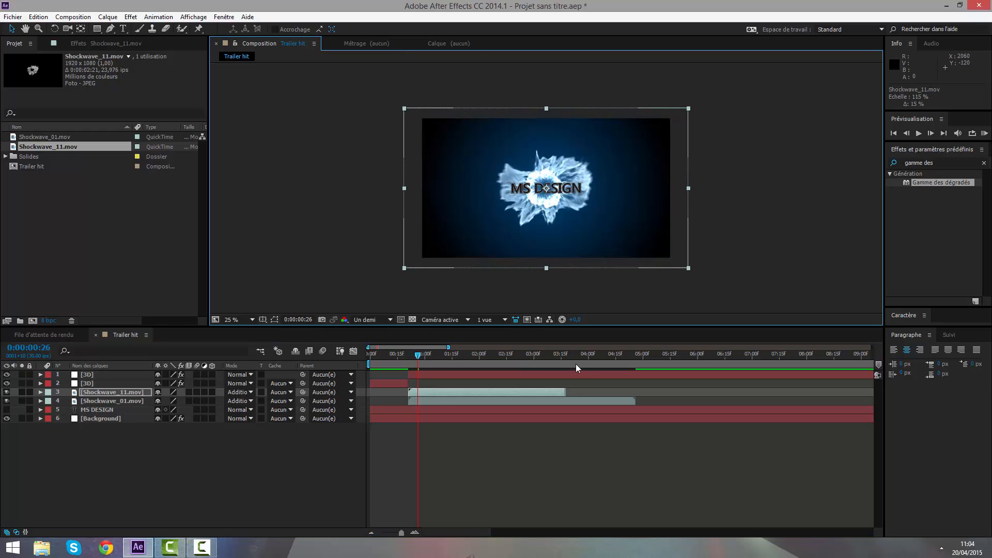
- Scale the Shockwave_01 layer down to 94% and check both shockwaves up to 0:00:01:06
click(422, 400)
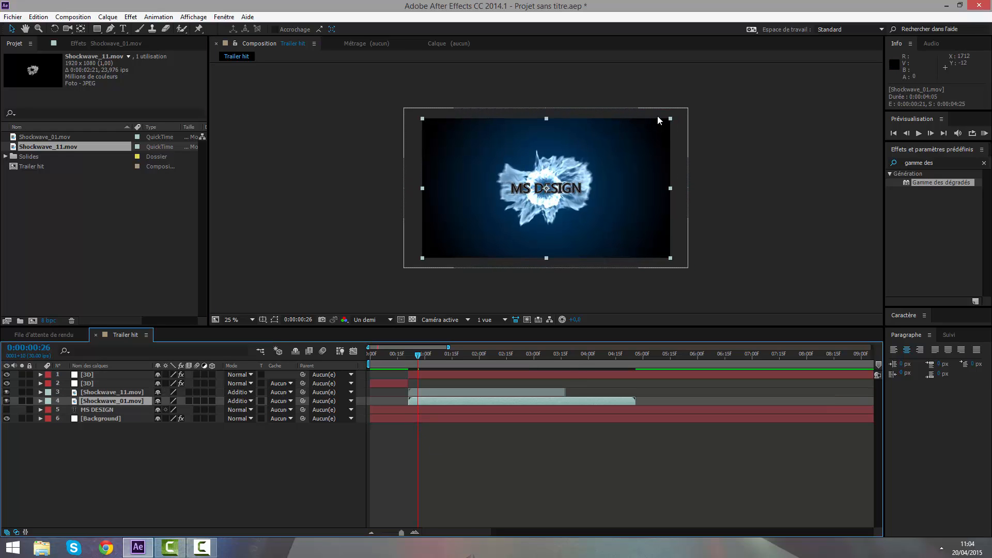
drag(668, 119, 665, 122)
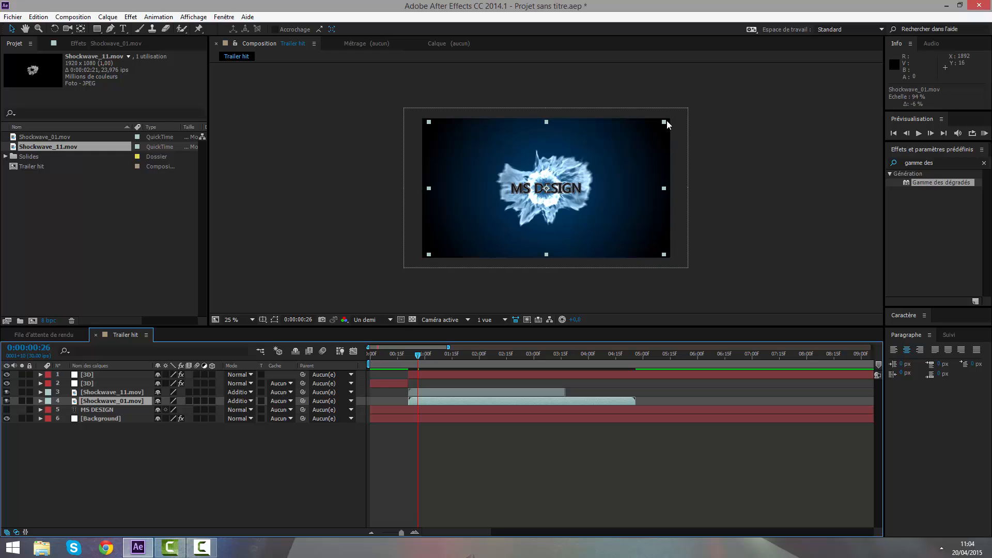
key(period)
mouse_move(425, 358)
mouse_down()
mouse_move(476, 357)
mouse_move(385, 363)
mouse_move(503, 361)
mouse_move(436, 367)
mouse_up()
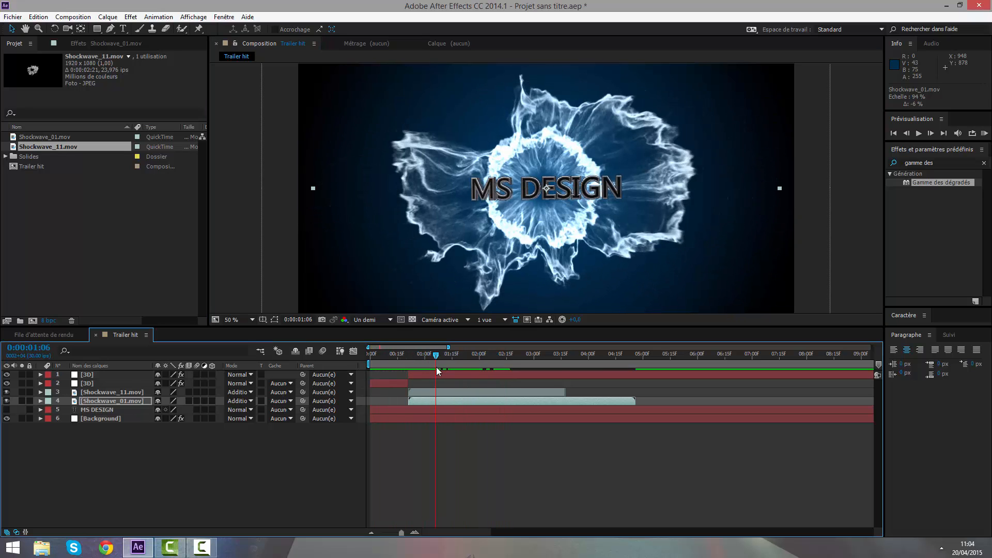
- Apply the Courbes effect to the Shockwave_11.mov and Shockwave_01.mov layers, with the playhead at 0:00:00:23
click(433, 460)
drag(453, 355, 411, 355)
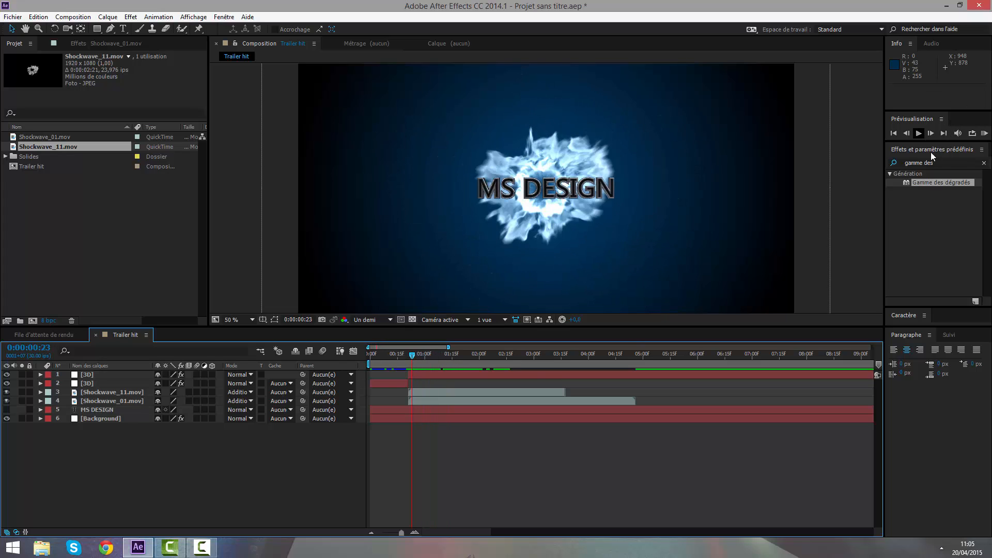
click(947, 163)
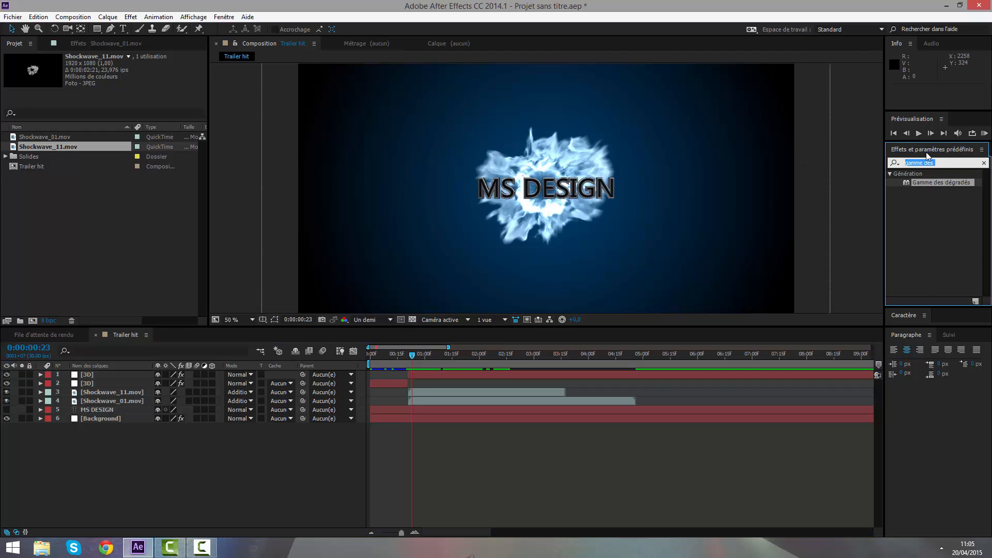
text(courbe)
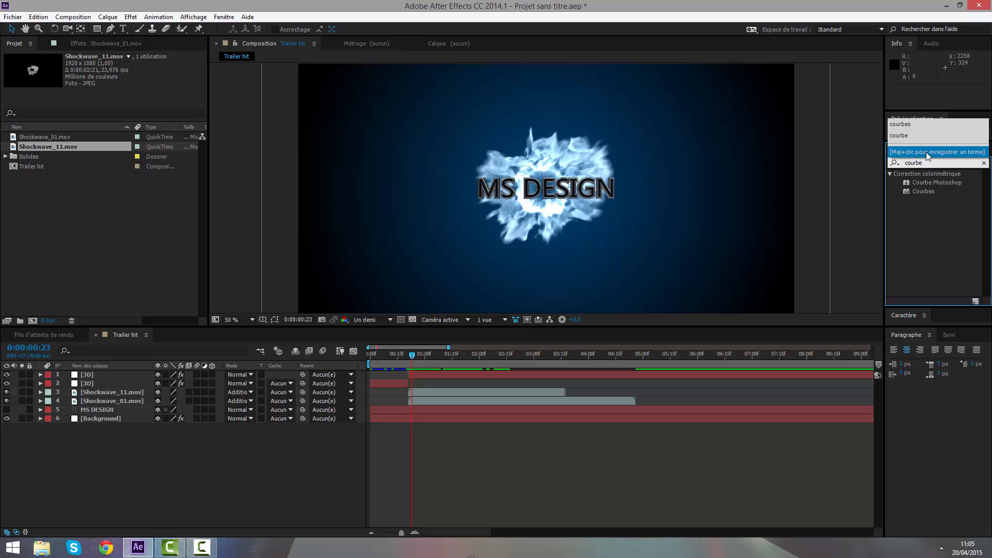
click(925, 192)
drag(925, 189, 441, 393)
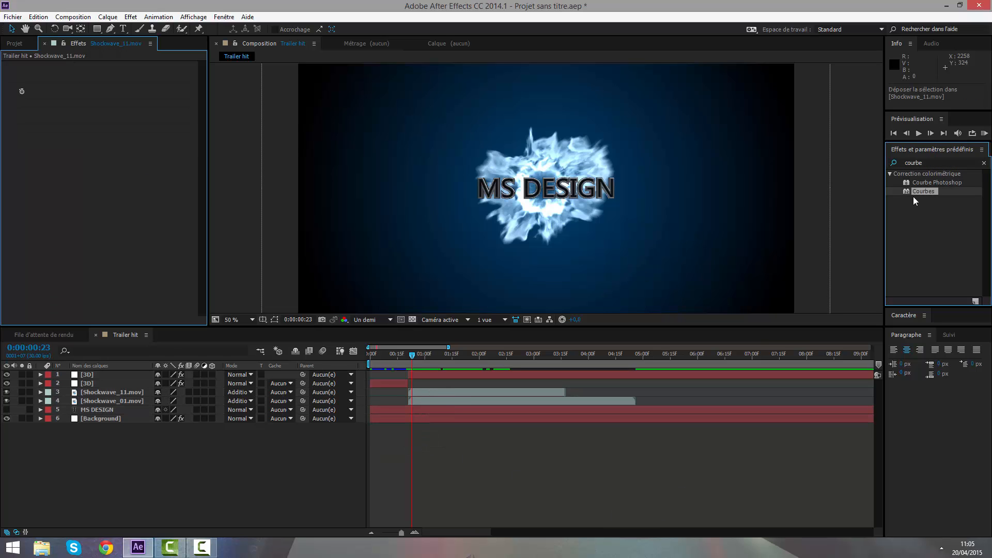
drag(920, 190, 514, 399)
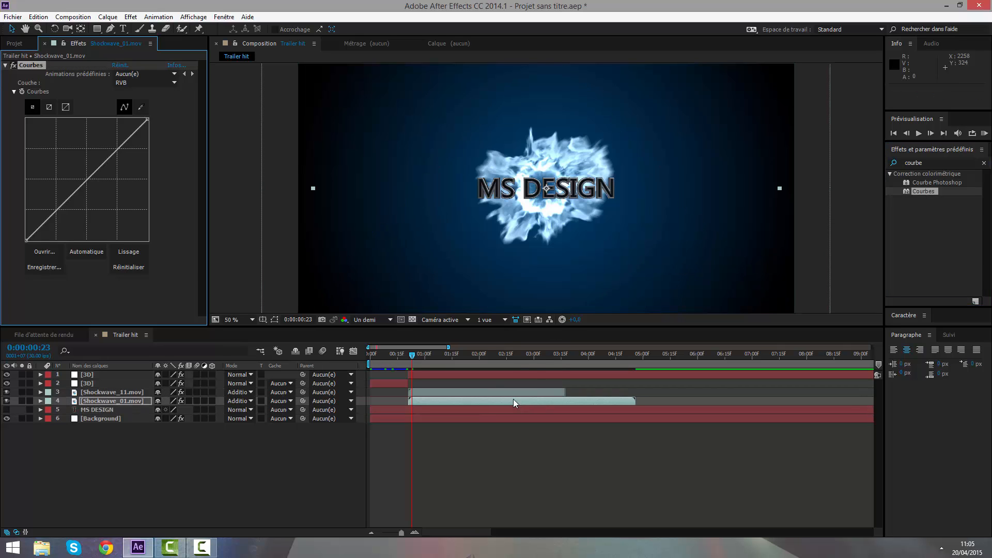
click(137, 405)
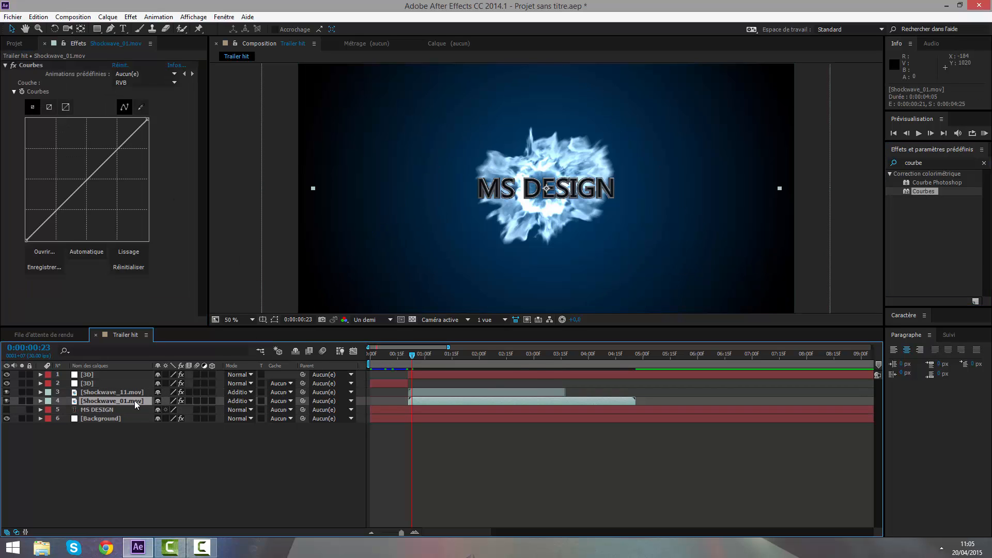
- Raise the midpoint of the Bleu channel curve on the Shockwave_01.mov layer to tint it blue
click(138, 82)
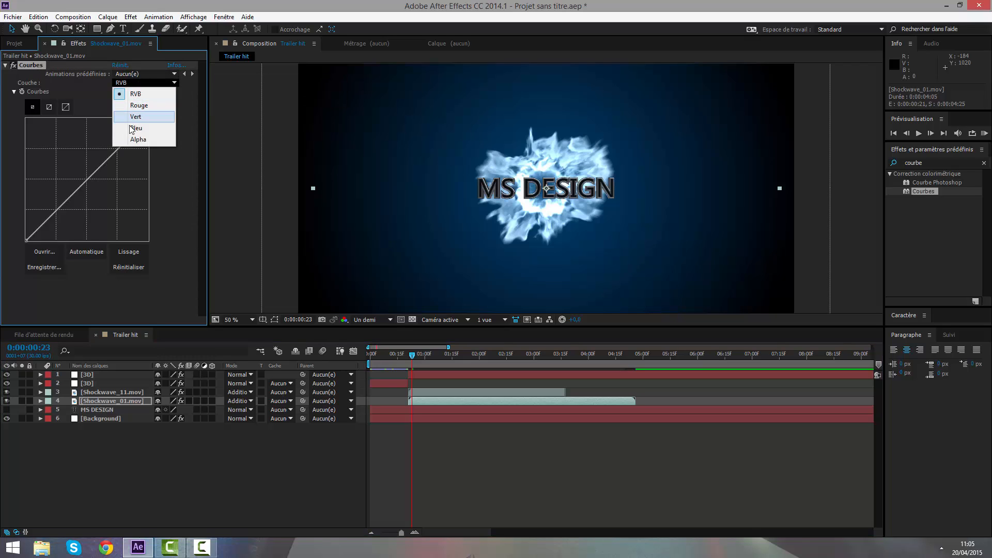
click(132, 128)
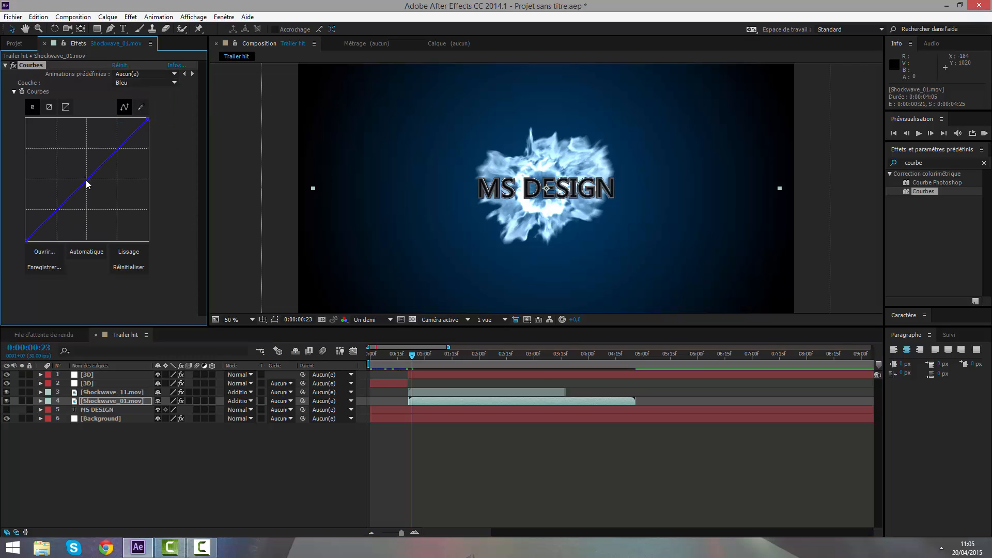
drag(96, 171, 87, 167)
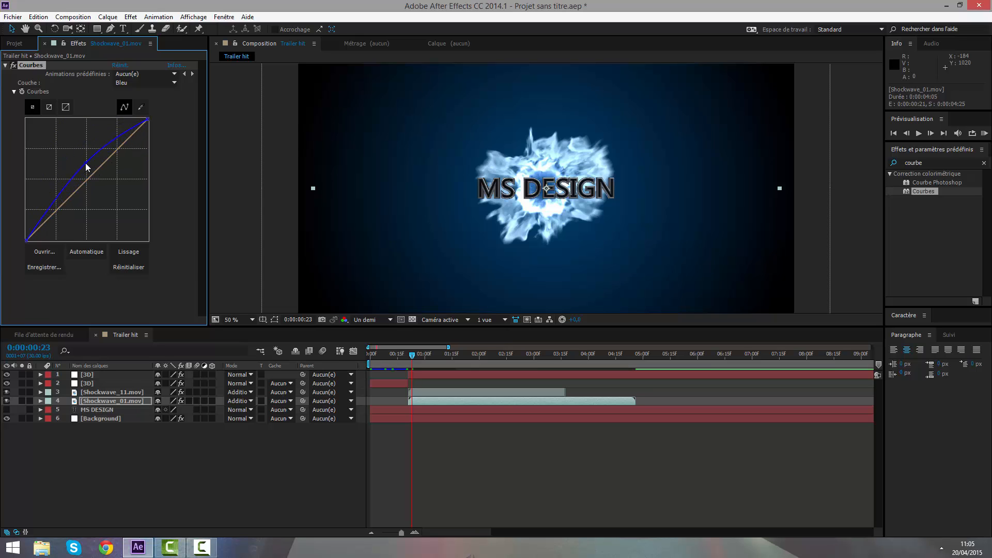
- Raise the middle of the Bleu channel curve slightly on the Shockwave_11.mov layer
click(457, 390)
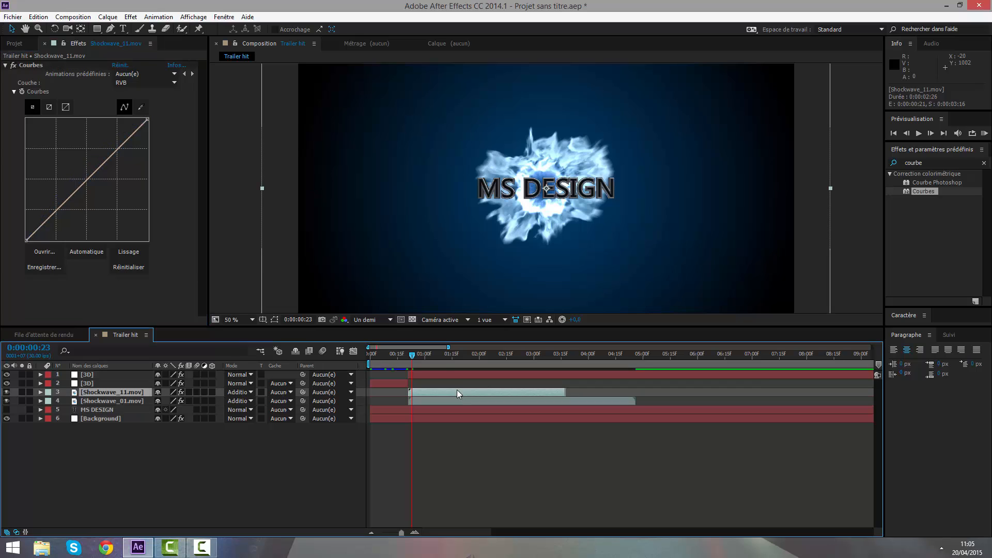
click(149, 83)
click(143, 128)
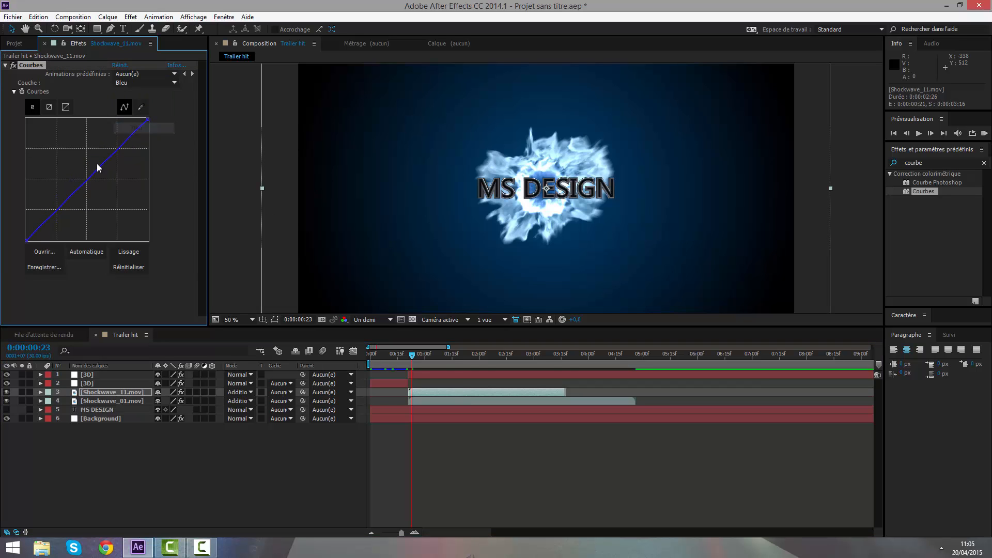
drag(95, 172, 94, 164)
drag(40, 111, 85, 171)
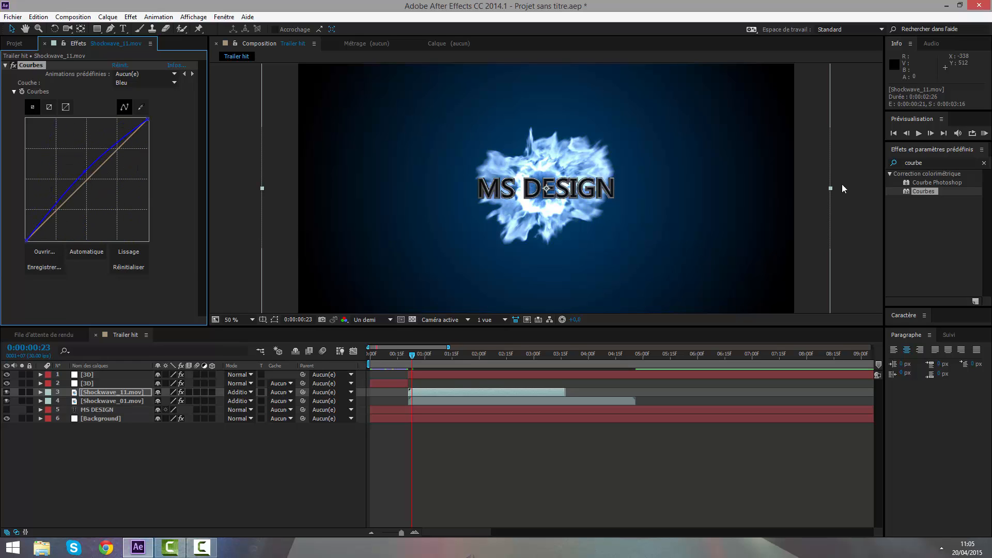
- Find the Lueur diffuse effect and apply it to both the Shockwave_11.mov and Shockwave_01.mov layers
click(936, 168)
click(966, 165)
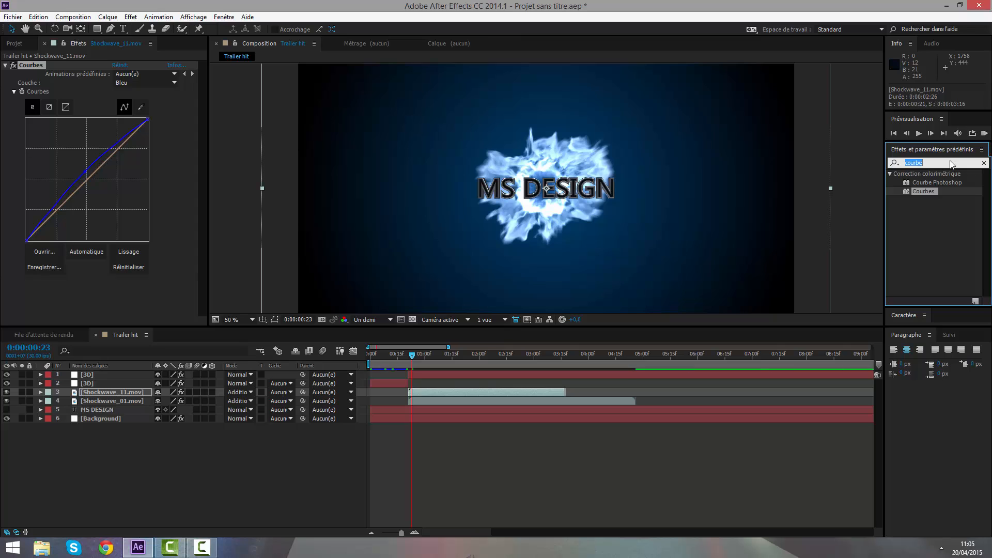
text(lueur diffu)
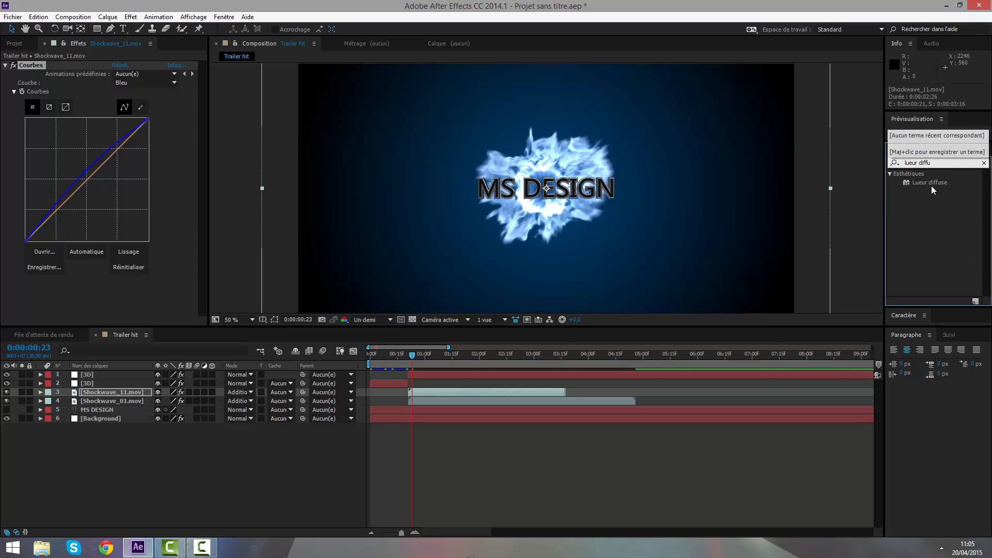
drag(929, 182, 462, 396)
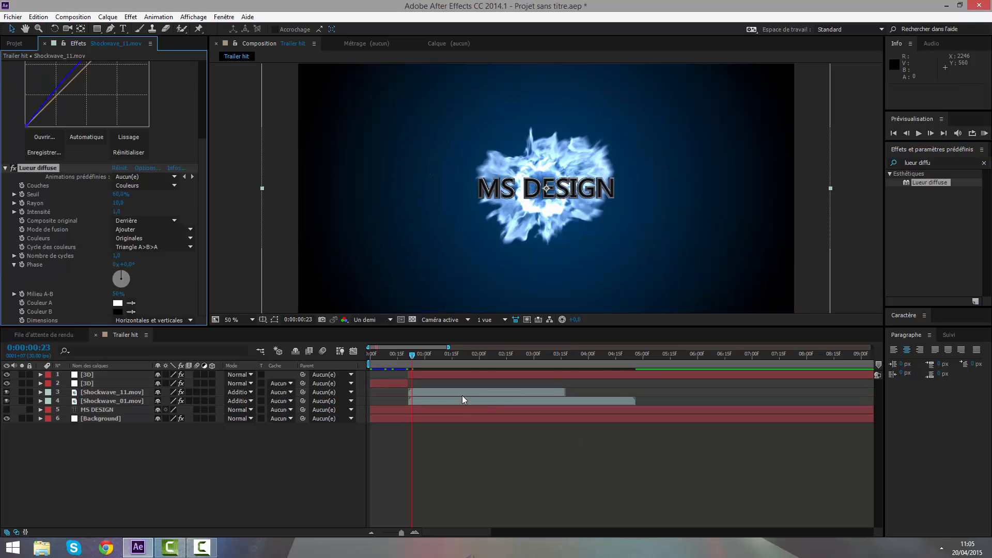
drag(928, 182, 432, 405)
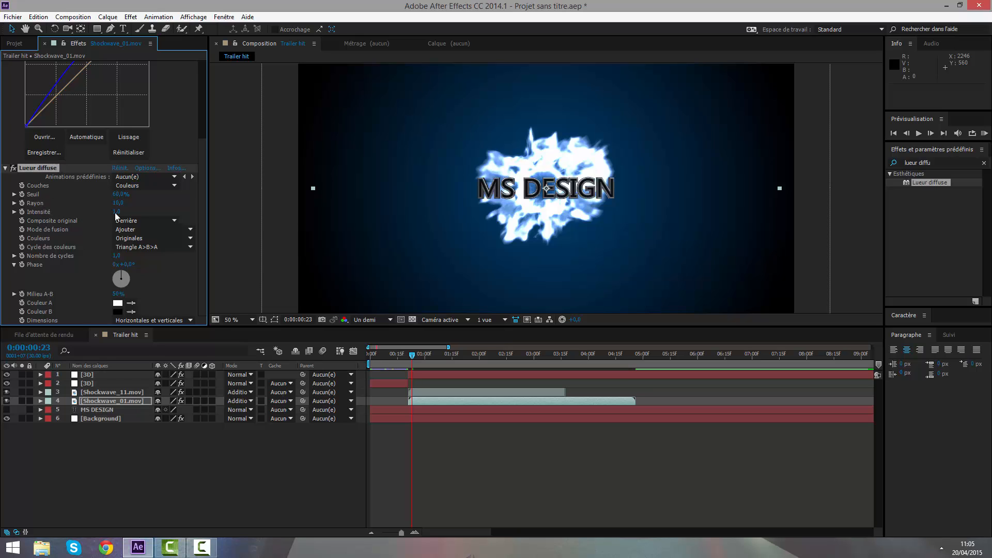
- Strongly increase the Lueur diffuse radius on Shockwave_01.mov and raise it to about 715 on Shockwave_11.mov
drag(118, 202, 307, 200)
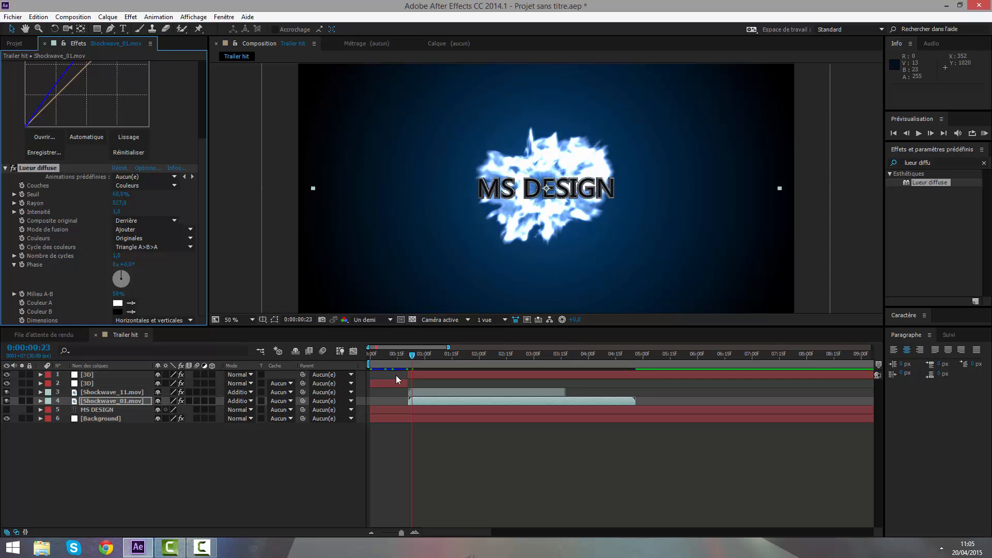
click(419, 391)
scroll(99, 302, down, 3)
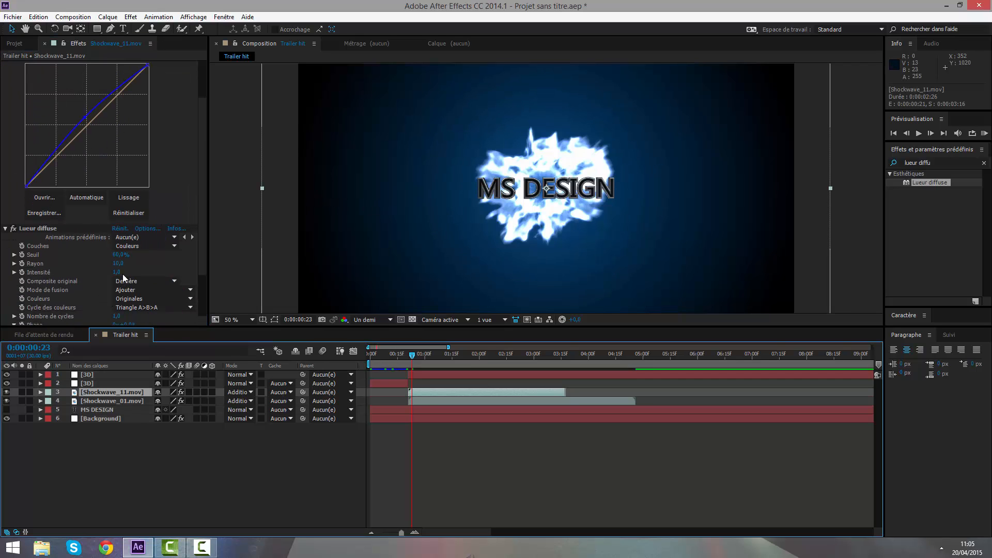
drag(118, 263, 485, 263)
click(445, 452)
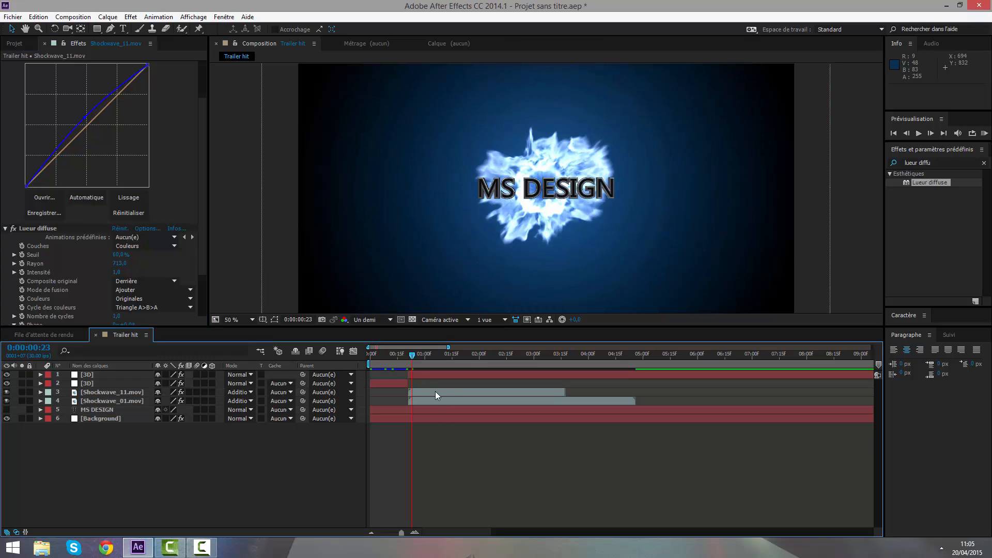
- Preview the glowing shockwaves from just before they start, and return the playhead to 0:00:00:20
drag(412, 355, 397, 354)
key(space)
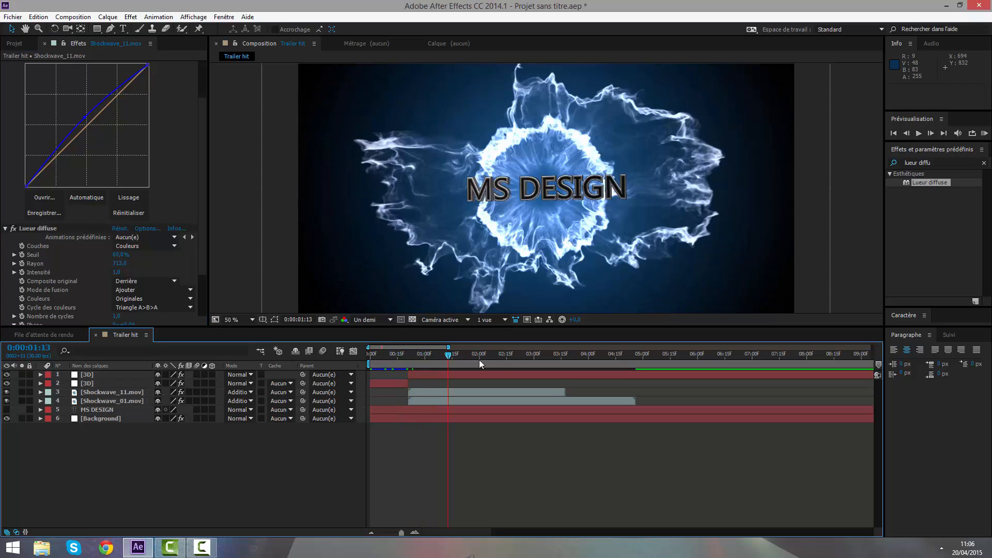
drag(470, 356, 406, 363)
- Create a white 1920 x 1080 solid layer named OF in the Trailer hit composition
click(13, 43)
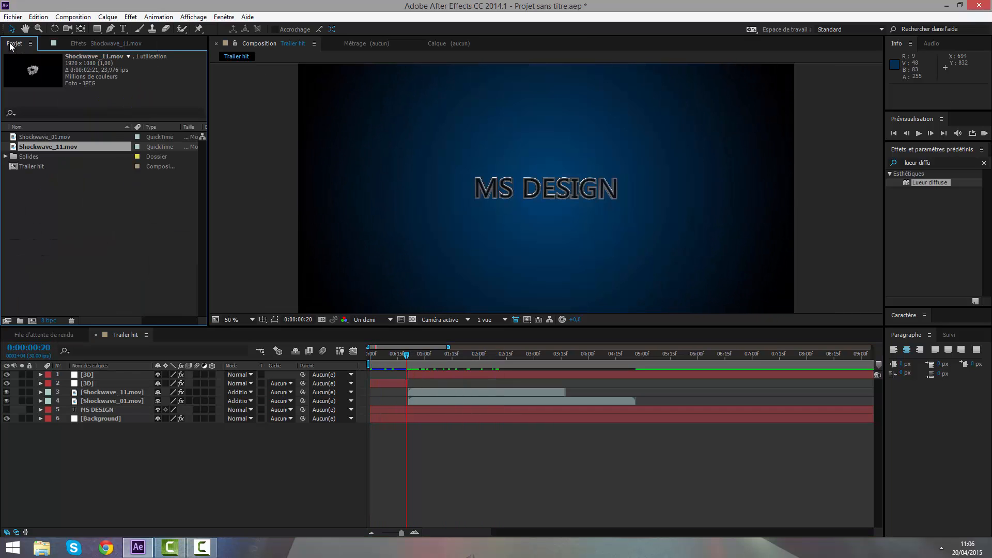
right_click(453, 436)
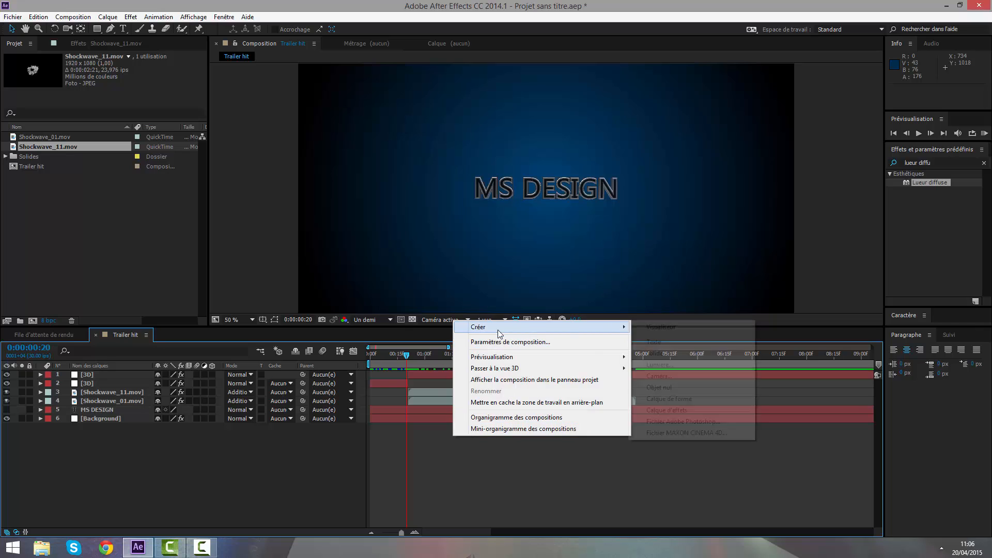
mouse_move(497, 330)
click(665, 349)
key(BackSpace)
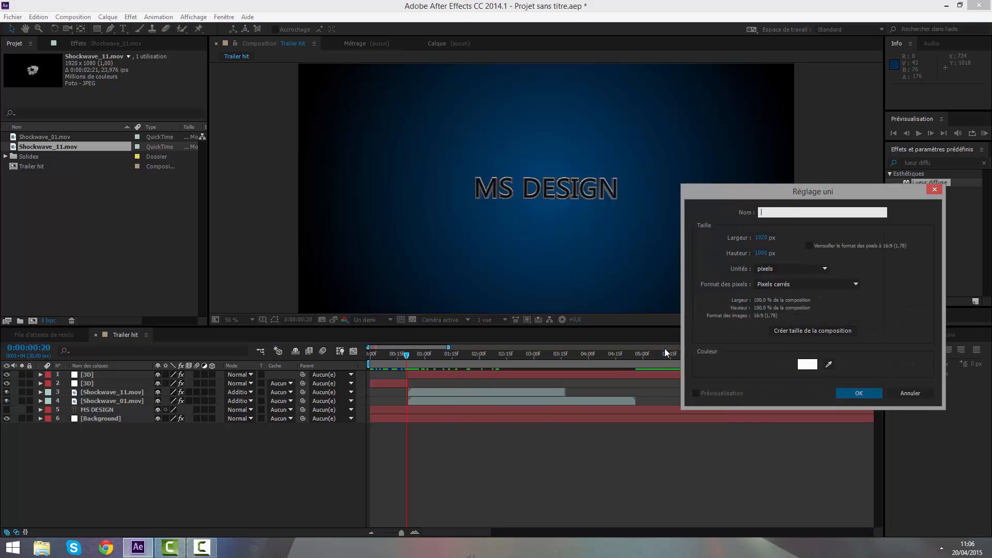
text(OF)
key(Return)
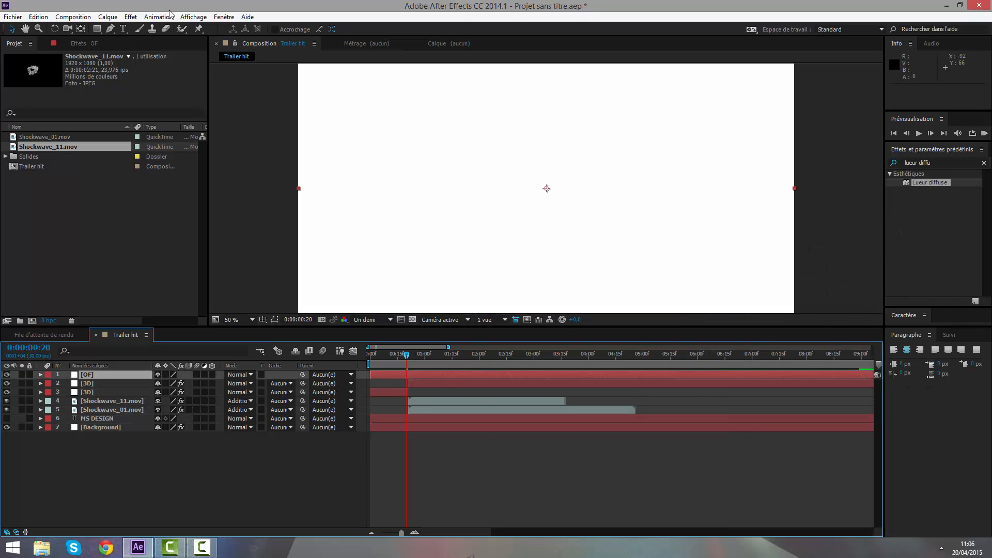
- Apply the Video Copilot Optical Flares effect to the OF layer and set its Render Mode to On Transparent
click(134, 18)
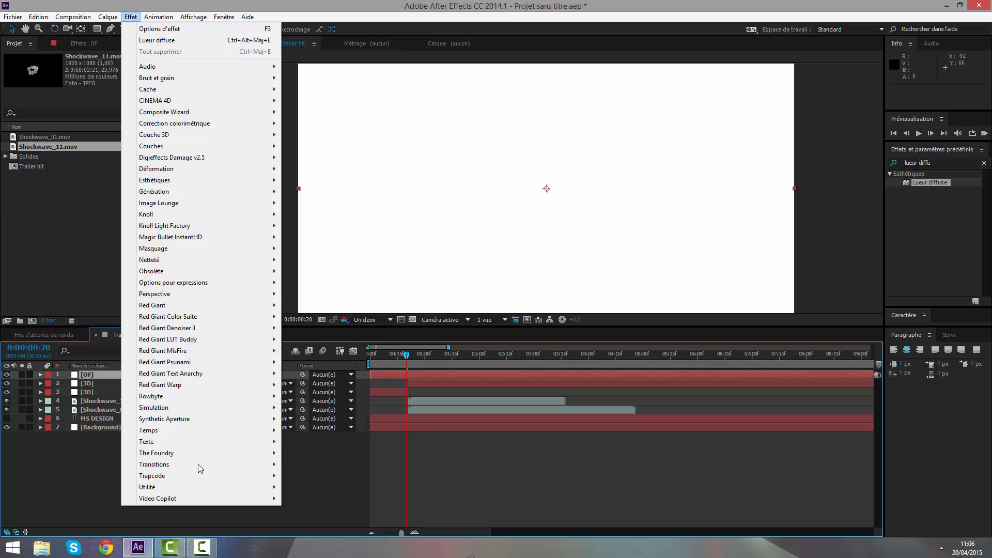
mouse_move(179, 499)
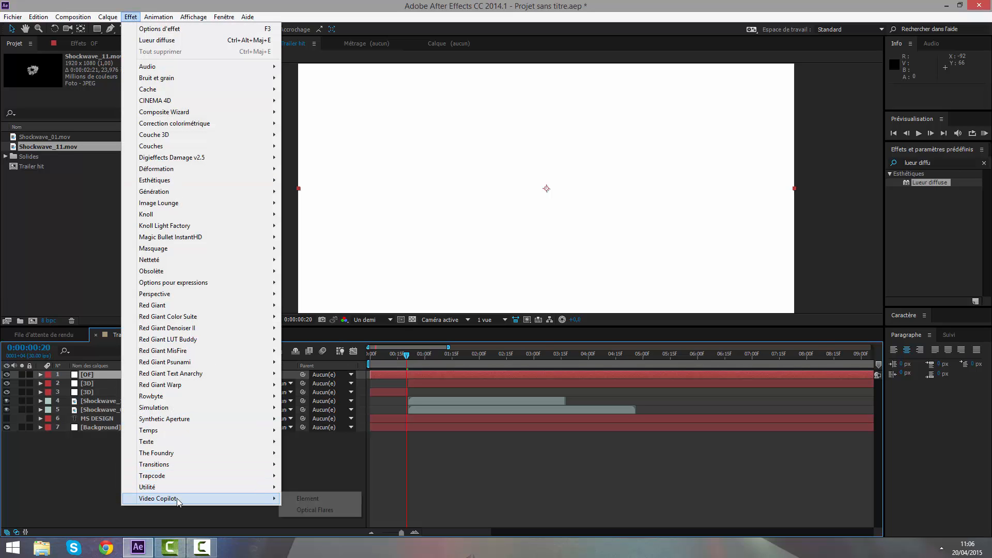
click(342, 511)
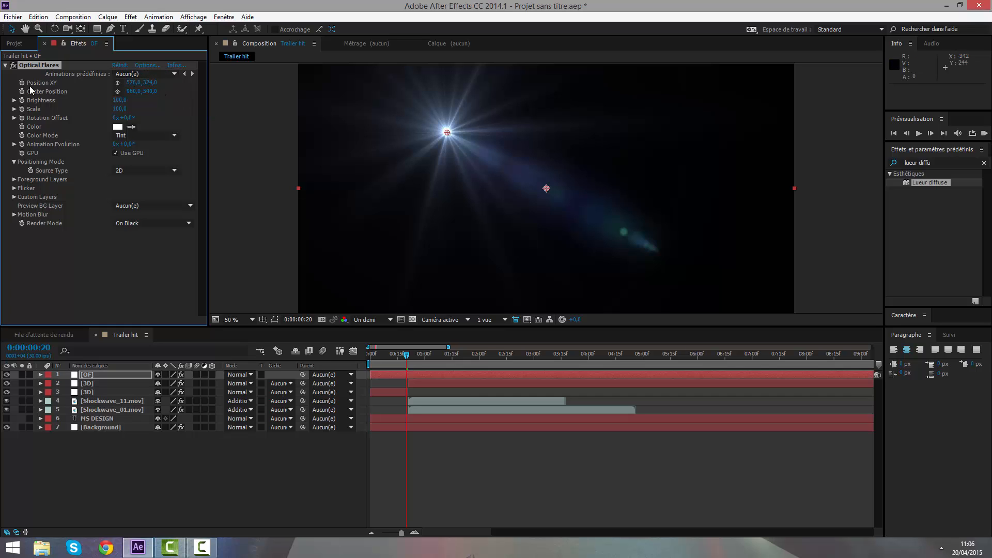
click(118, 223)
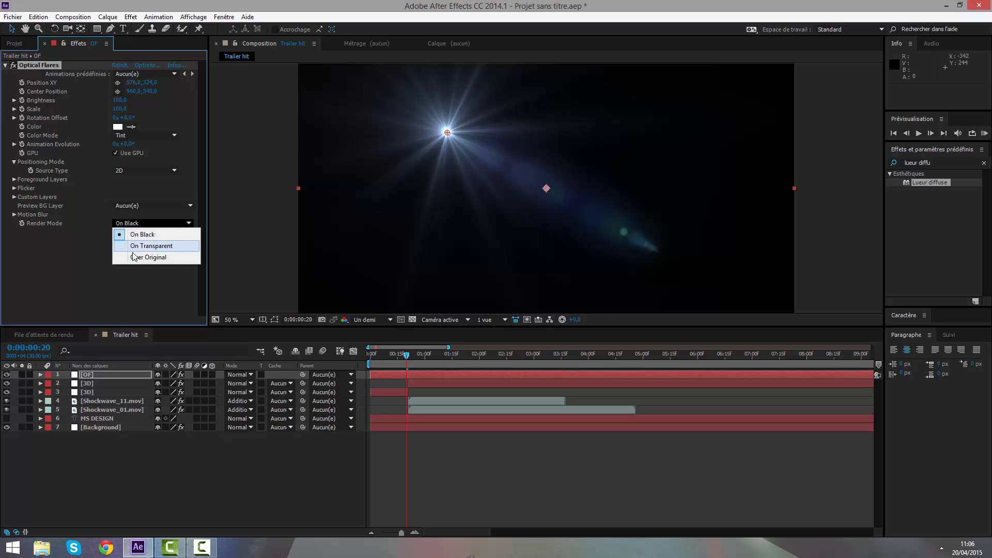
click(132, 246)
- Move the flare over the MS DESIGN title at about 1120, 544 and set the OF layer's blending mode to Addition
drag(438, 147, 611, 204)
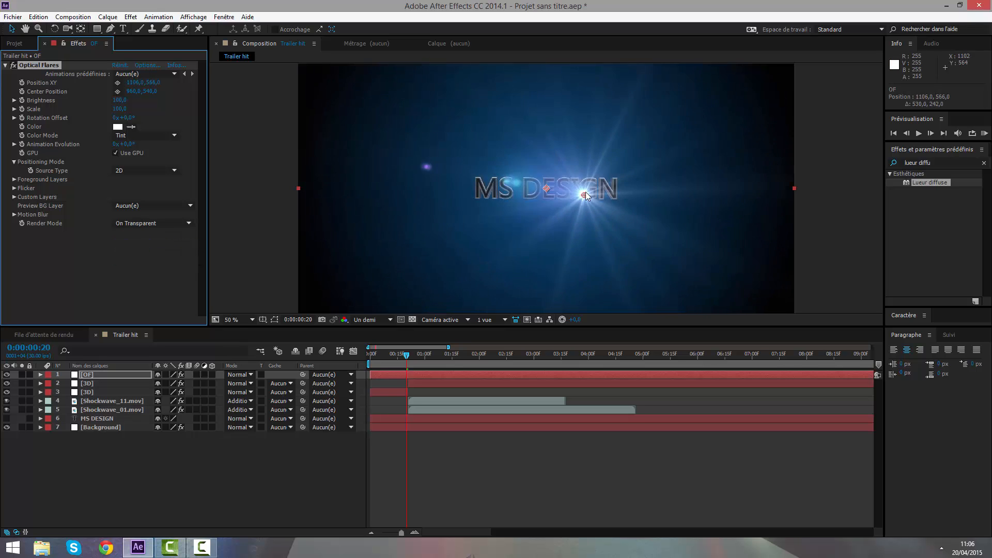
click(250, 375)
click(278, 194)
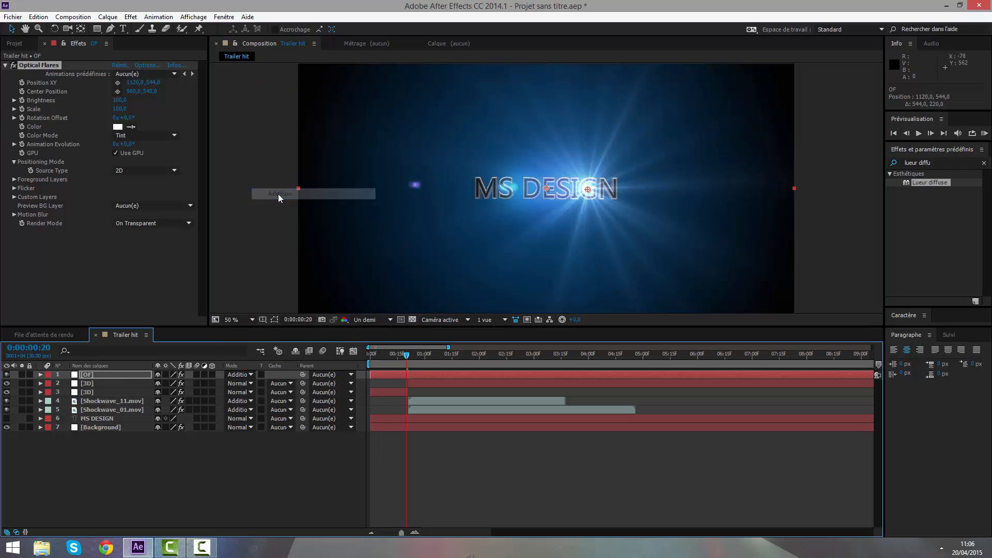
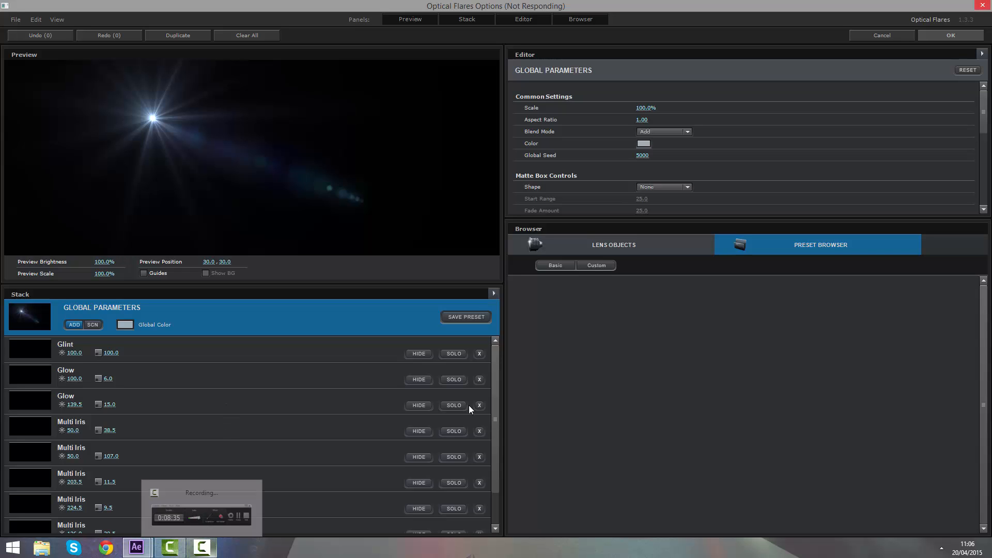
- In the Optical Flares options, try the Cool Flare preset from Motion Graphics and load 50mm Prime instead
double_click(797, 339)
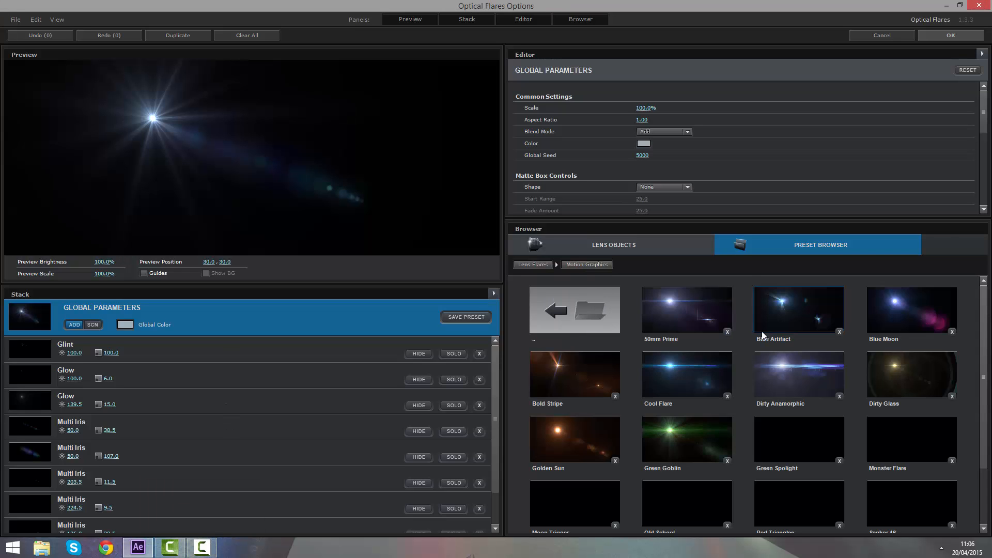
click(712, 368)
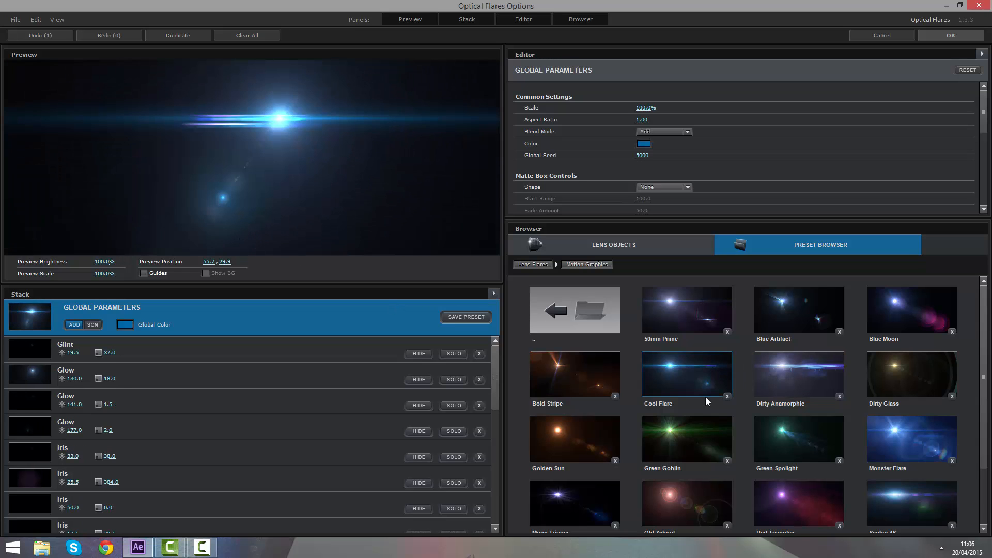
click(723, 321)
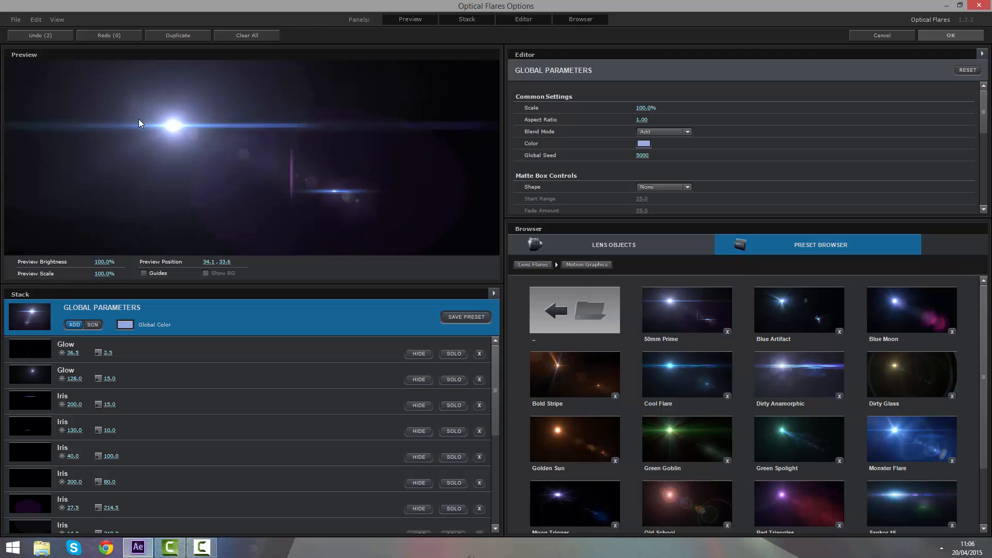
scroll(274, 440, down, 5)
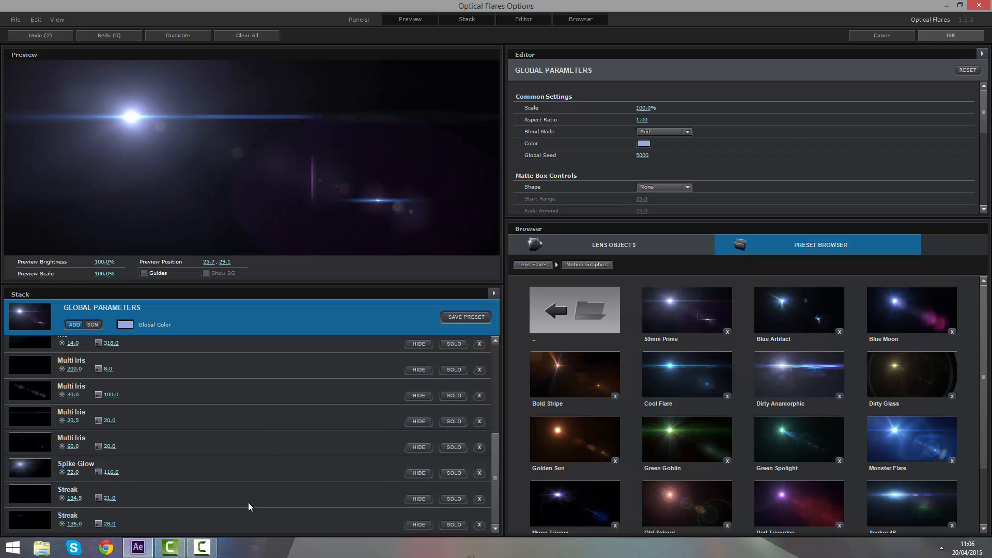
- Delete every element of the 50mm Prime flare except the Glow with brightness 128.0 and scale 15.0
click(238, 514)
key(Delete)
key(Delete)
key(Delete)
key(Delete)
key(Delete)
key(Delete)
key(Delete)
key(Delete)
key(Delete)
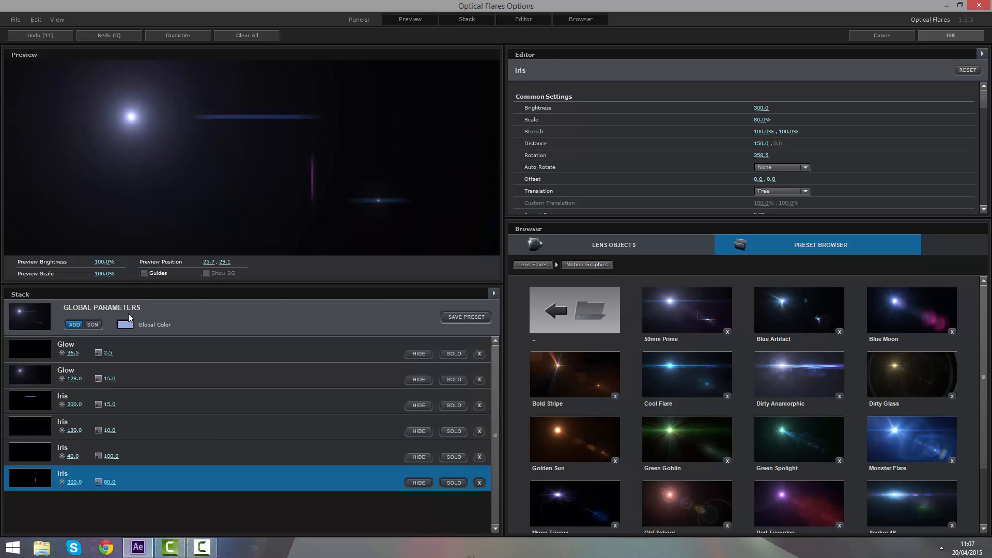
key(Delete)
key(Delete)
key(Delete)
key(Delete)
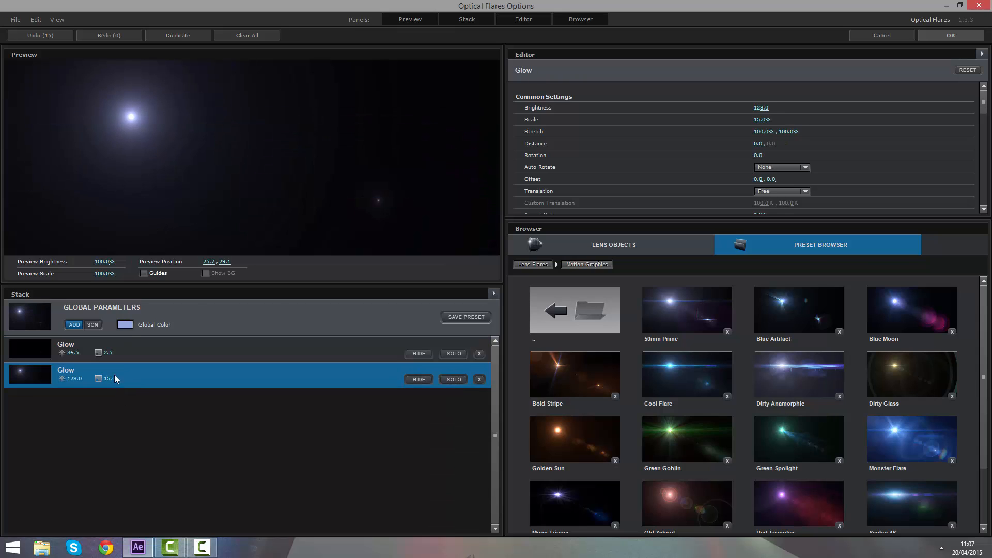
click(117, 349)
key(Delete)
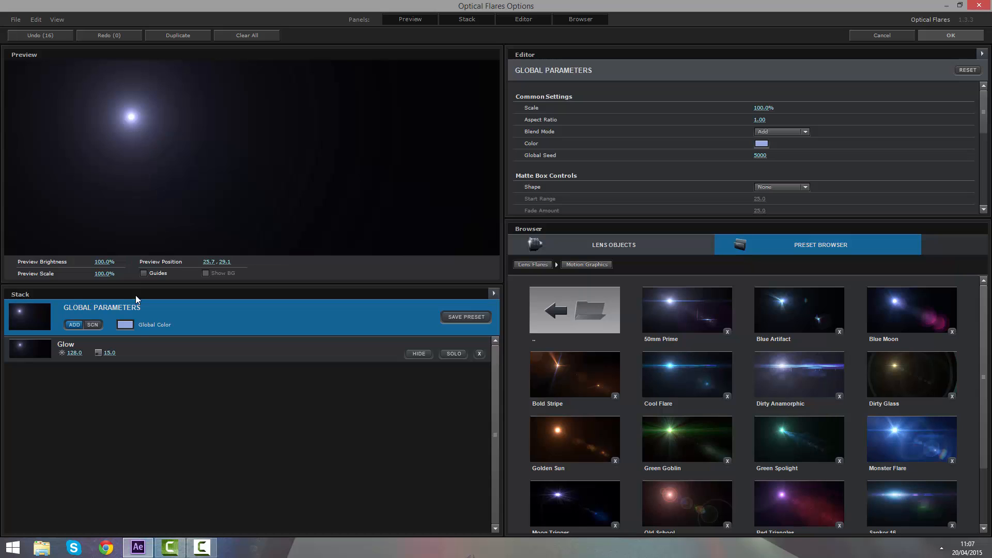
- Set the flare's Global Color to white (FFFFFF) and apply the Optical Flares options
click(125, 325)
drag(95, 336, 34, 277)
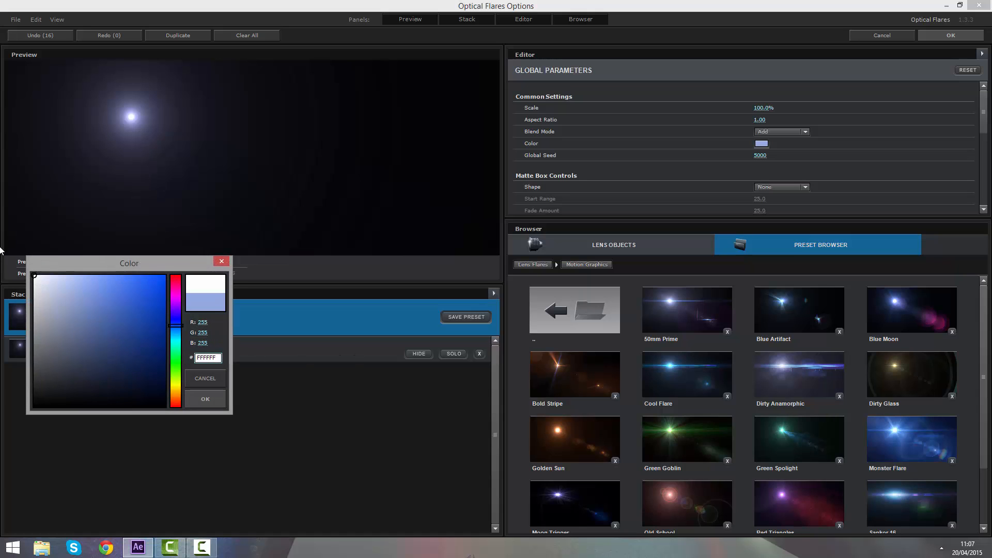
click(225, 402)
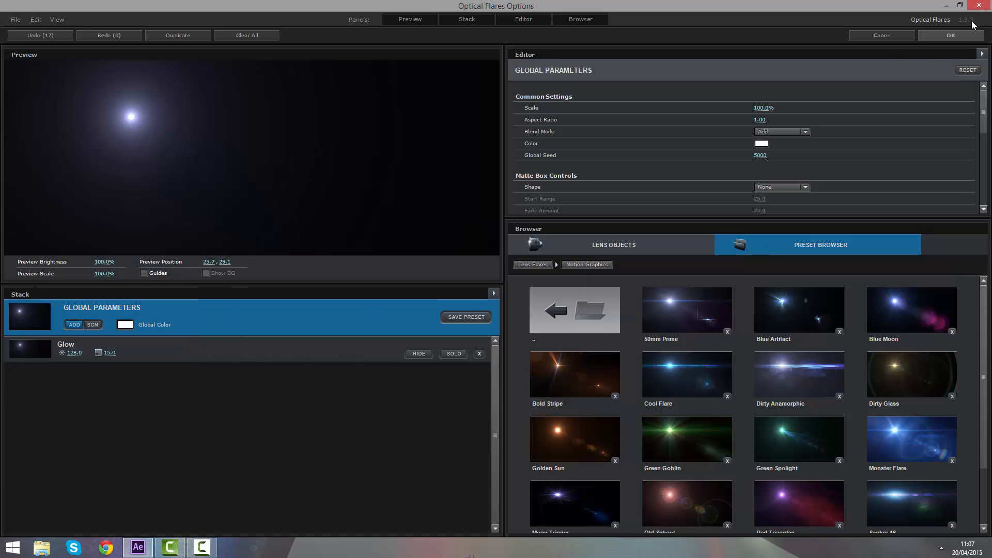
click(939, 36)
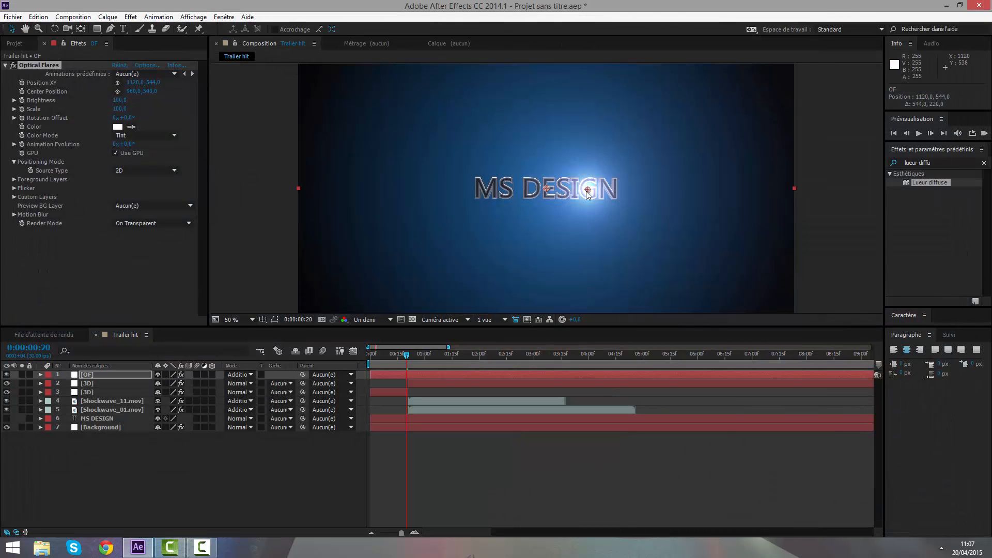
- Centre the flare on the MS DESIGN title at 960, 538 and confirm white (FFFFFF) as the effect's Color
drag(586, 191, 546, 191)
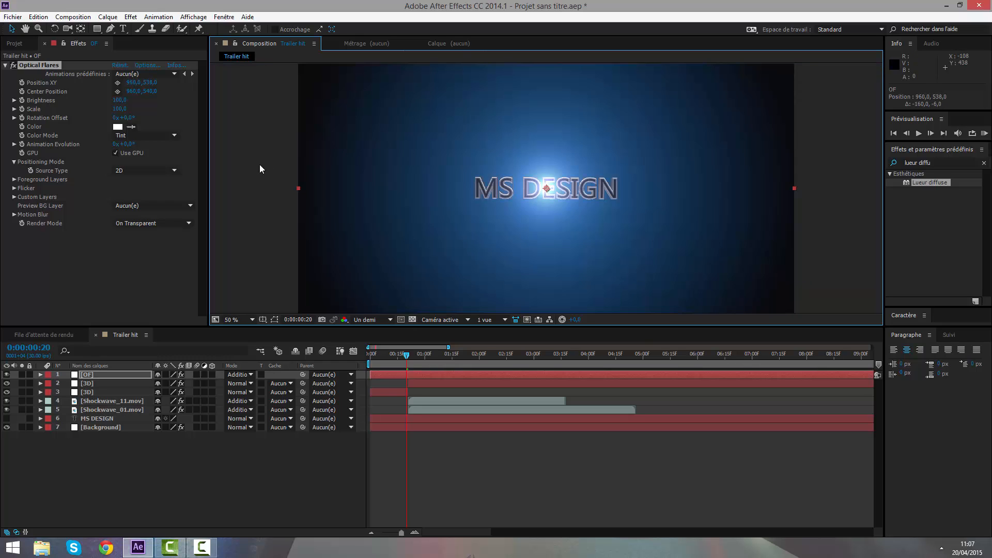
click(118, 127)
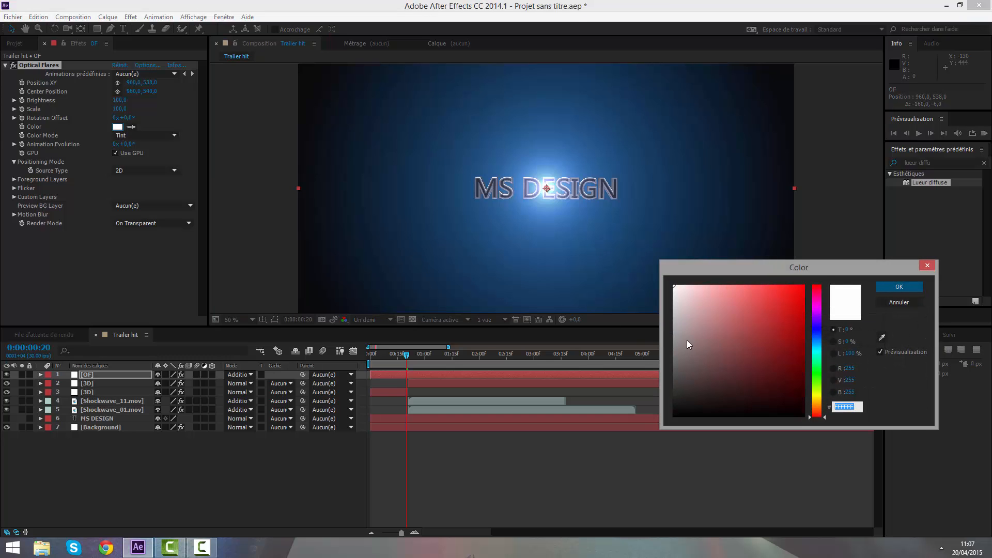
click(683, 327)
click(674, 285)
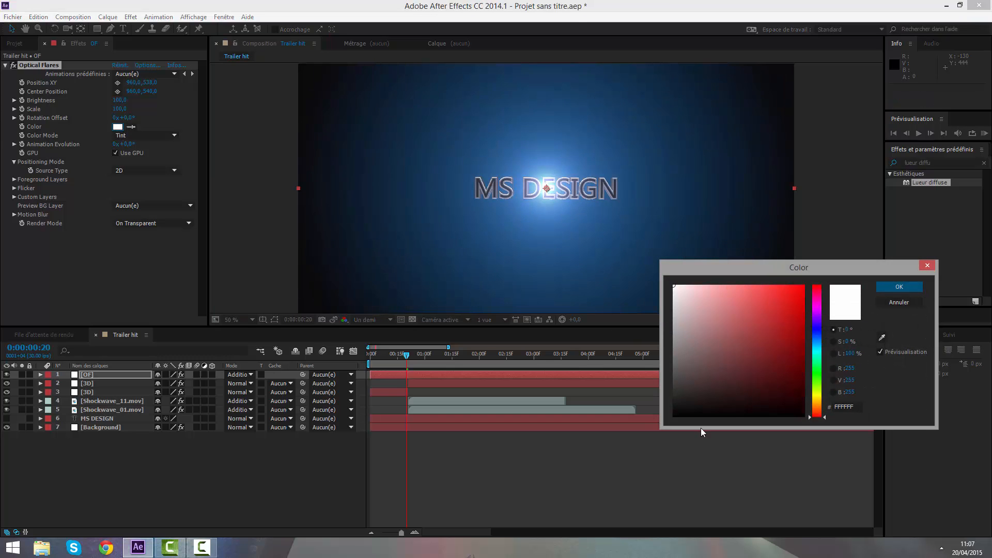
click(897, 288)
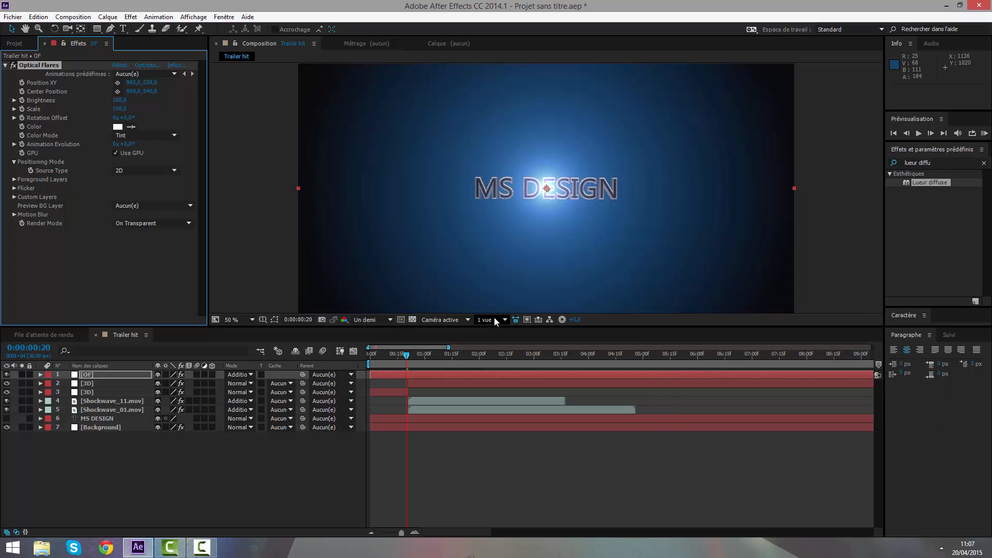
- Set the OF layer's flare Brightness to 0 and start keyframing it at 0:00:00:20
click(403, 374)
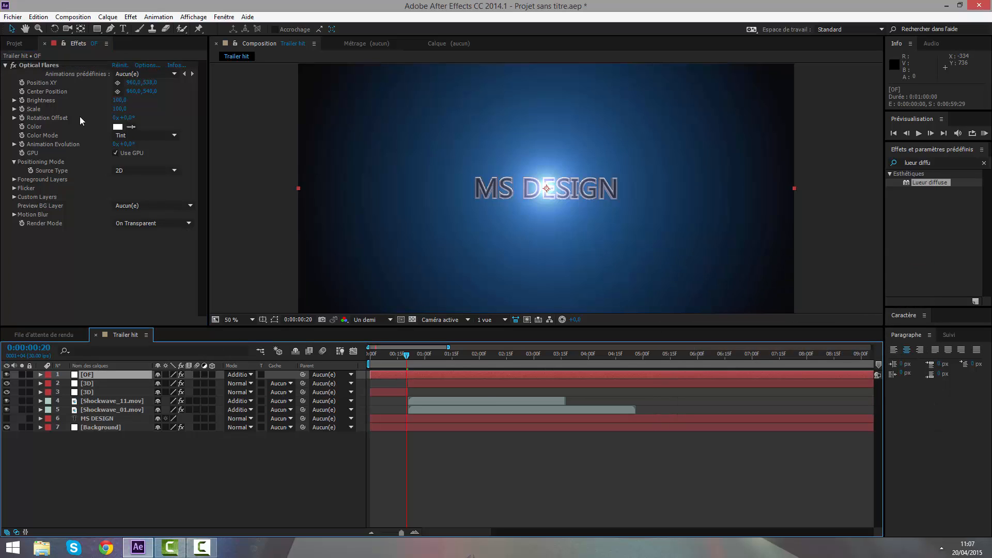
click(120, 101)
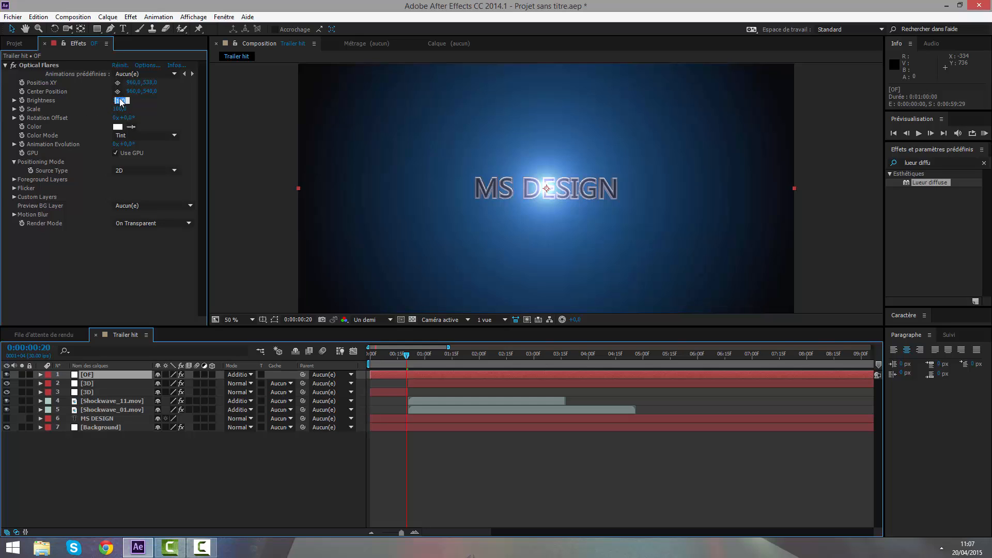
text(0)
key(Return)
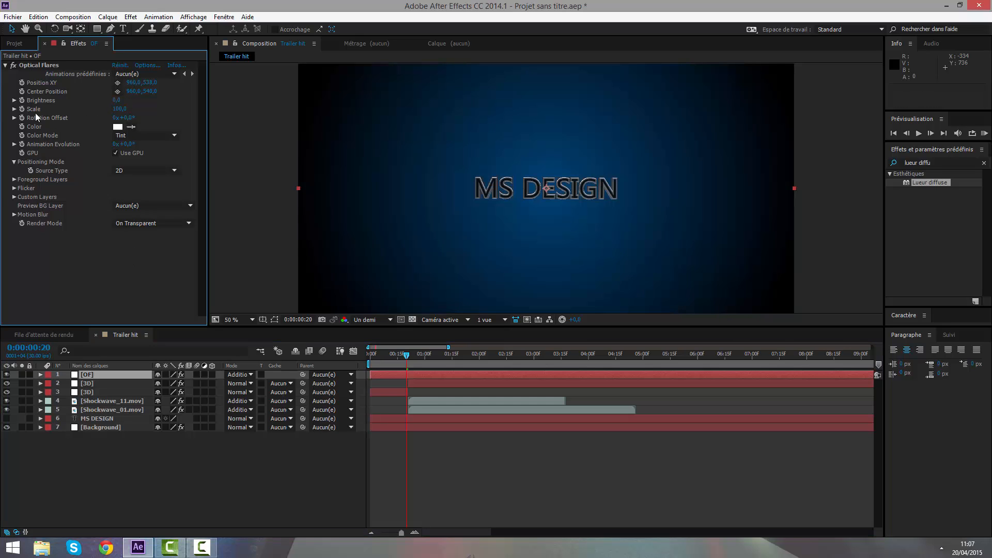
click(22, 101)
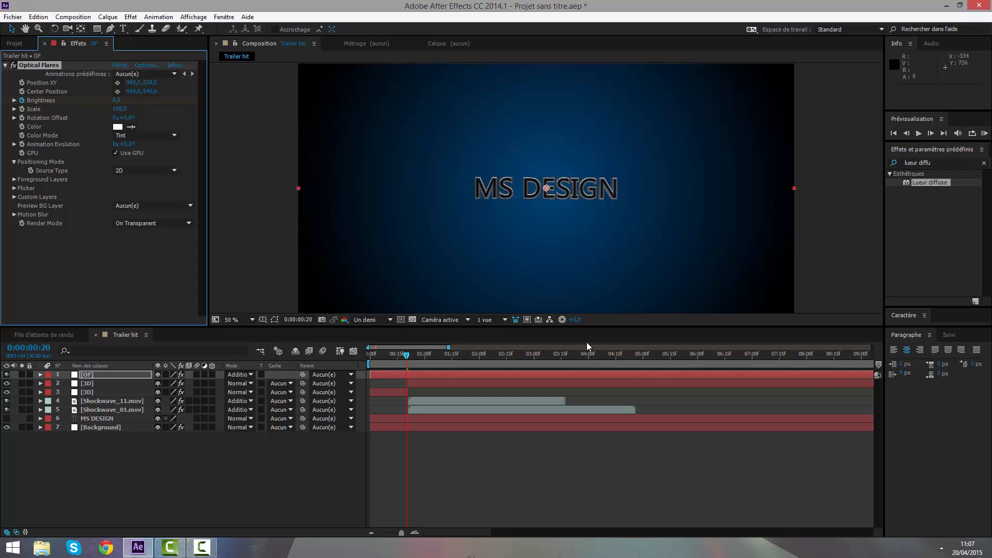
- Reveal the OF layer's keyframes and raise the flare Brightness to 290 one frame on, at 0:00:00:21
key(u)
drag(448, 344, 450, 344)
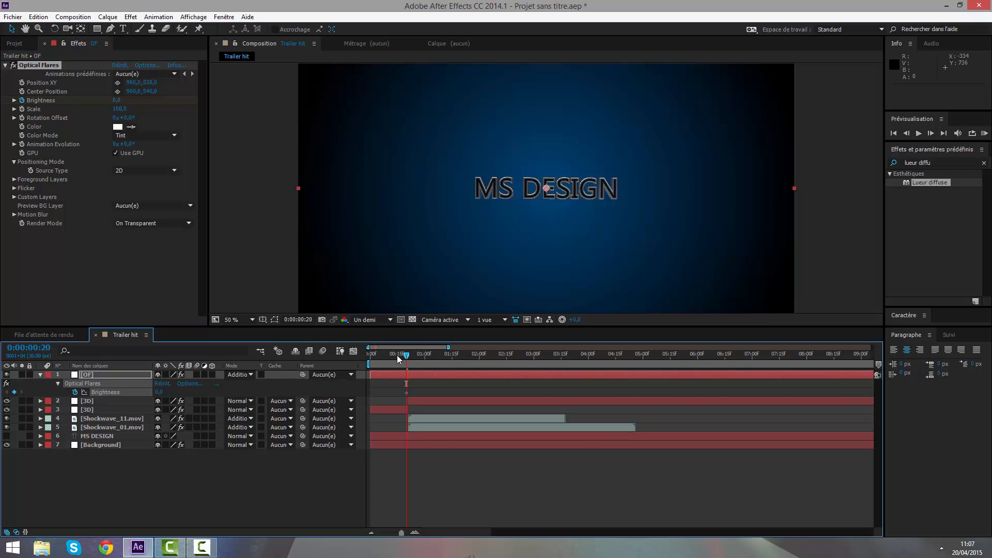
key(Page_Down)
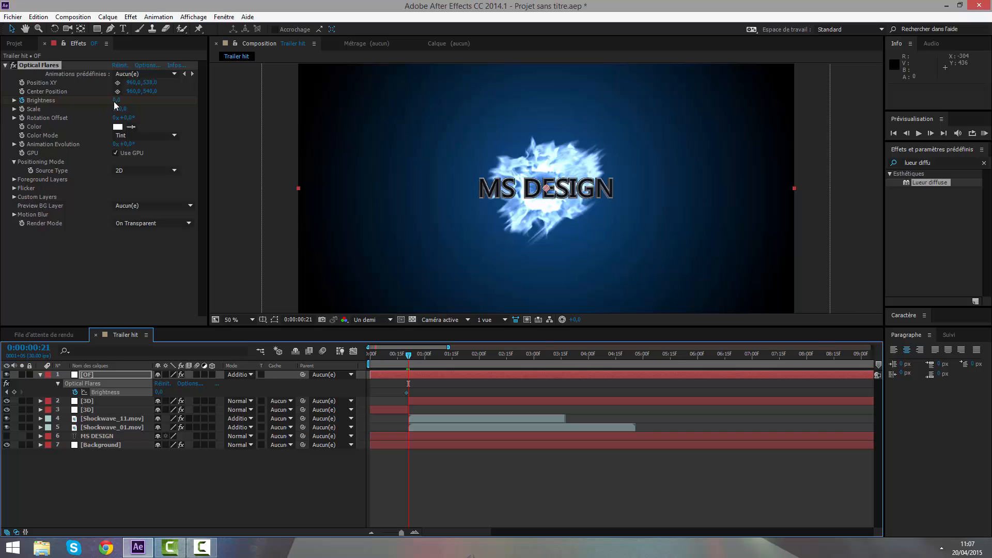
drag(116, 100, 129, 101)
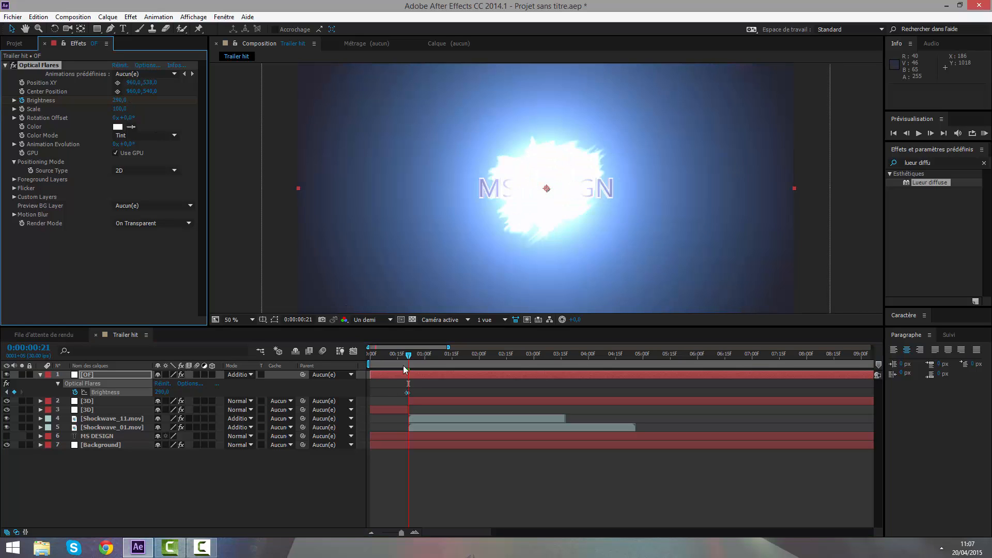
- Keyframe the flare Brightness back to 0 at 0:00:02:01
drag(412, 362, 482, 378)
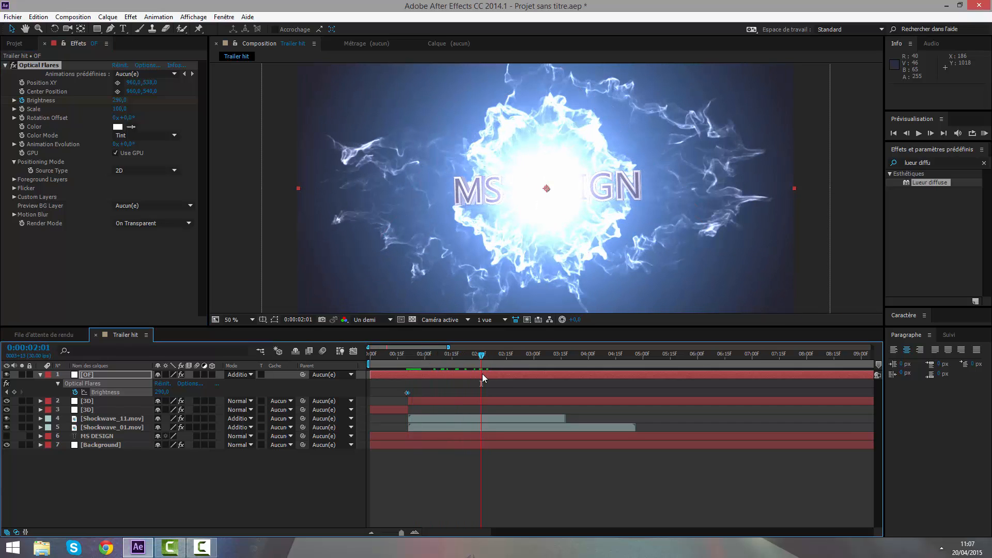
click(123, 99)
text(0)
key(Return)
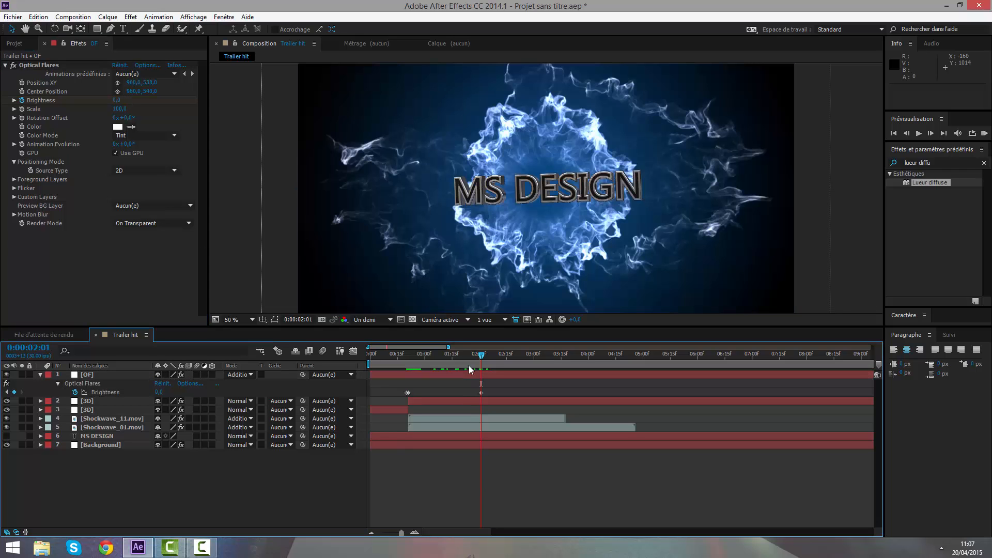
- Preview the flare animation from the start and move the last Brightness keyframe to 0:00:01:29
drag(481, 362, 314, 355)
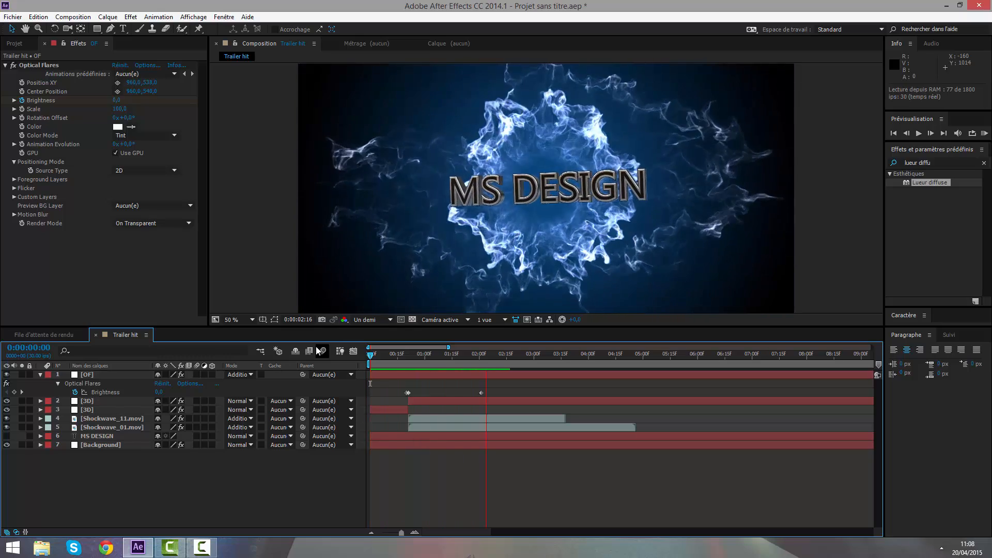
click(465, 489)
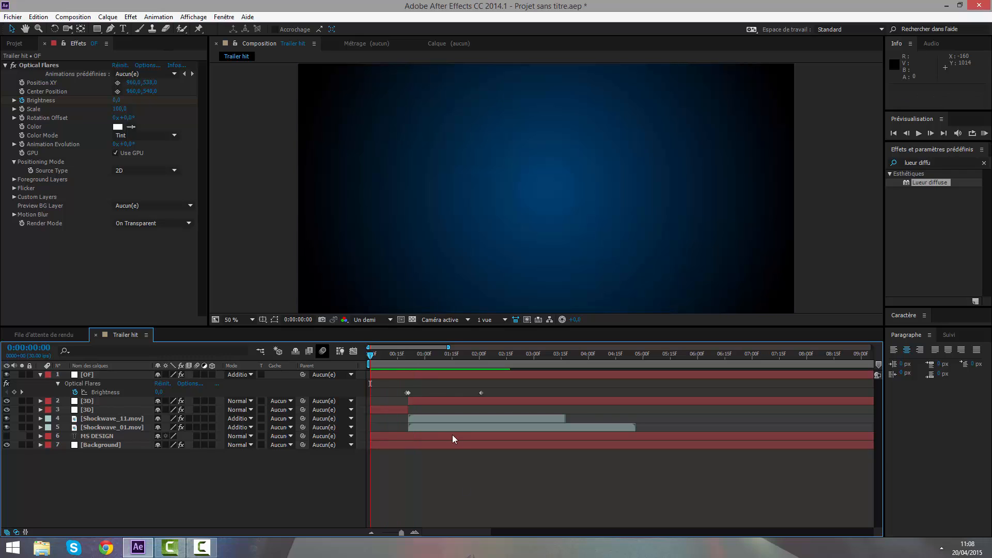
drag(482, 392, 478, 393)
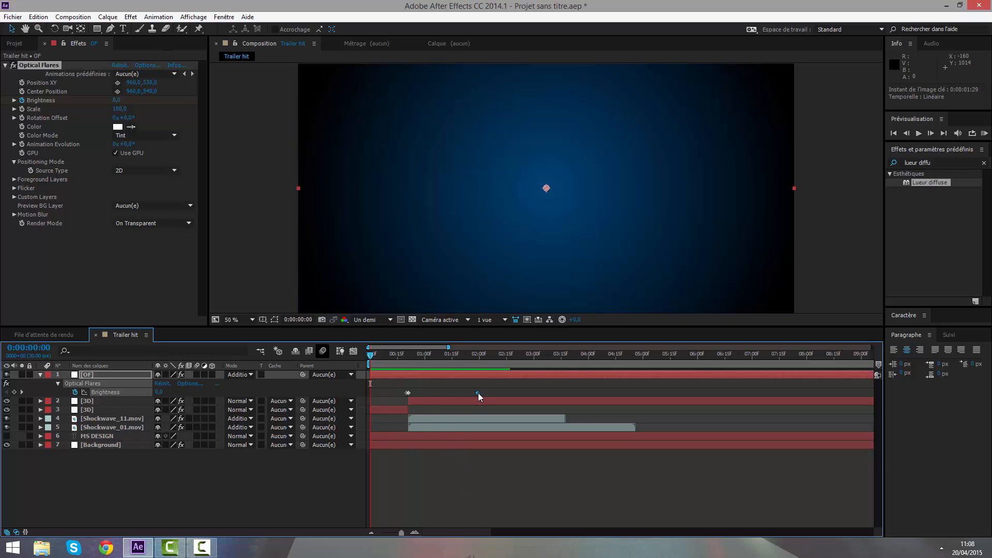
- Collapse the OF layer, move it beneath both 3D layers, and check the title's animation around 0:00:00:16
click(40, 375)
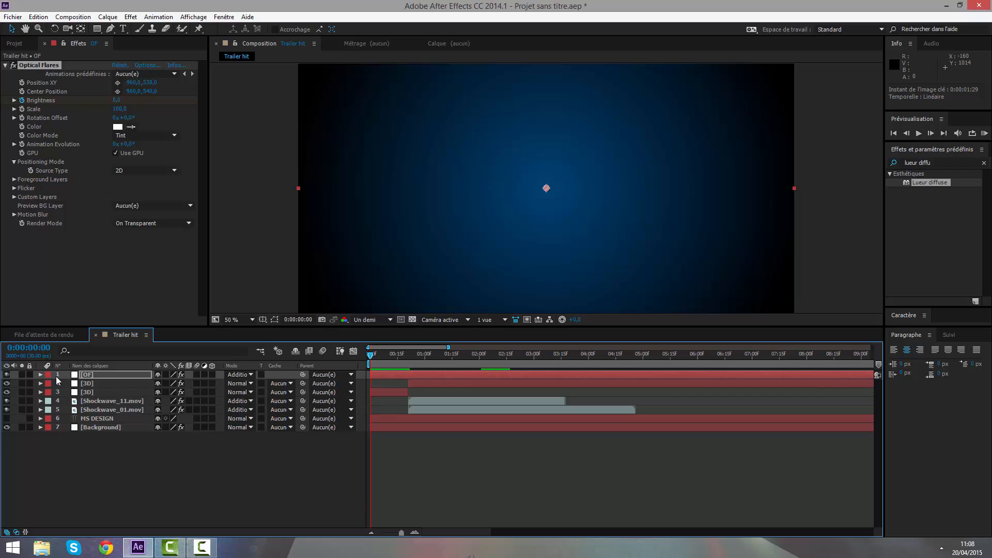
click(100, 377)
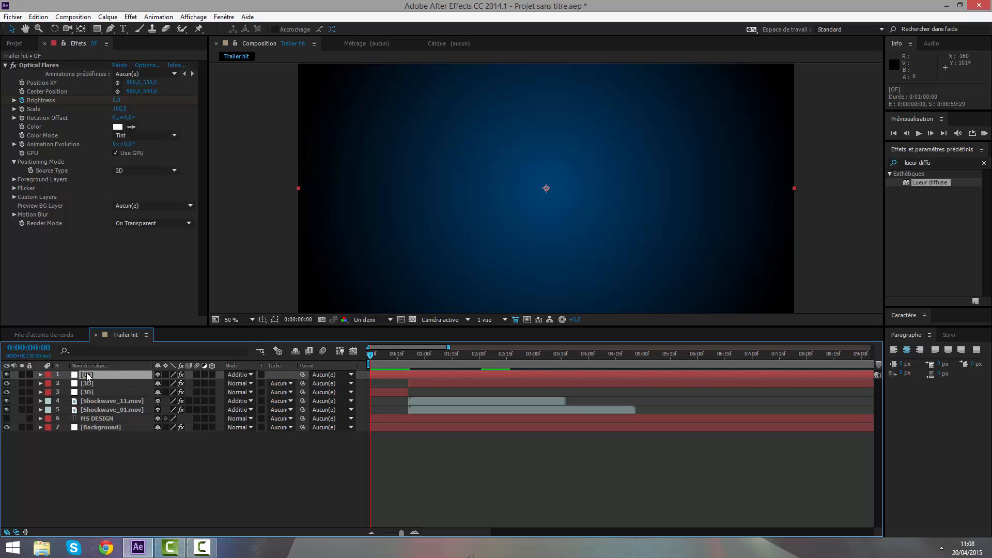
drag(87, 377, 88, 394)
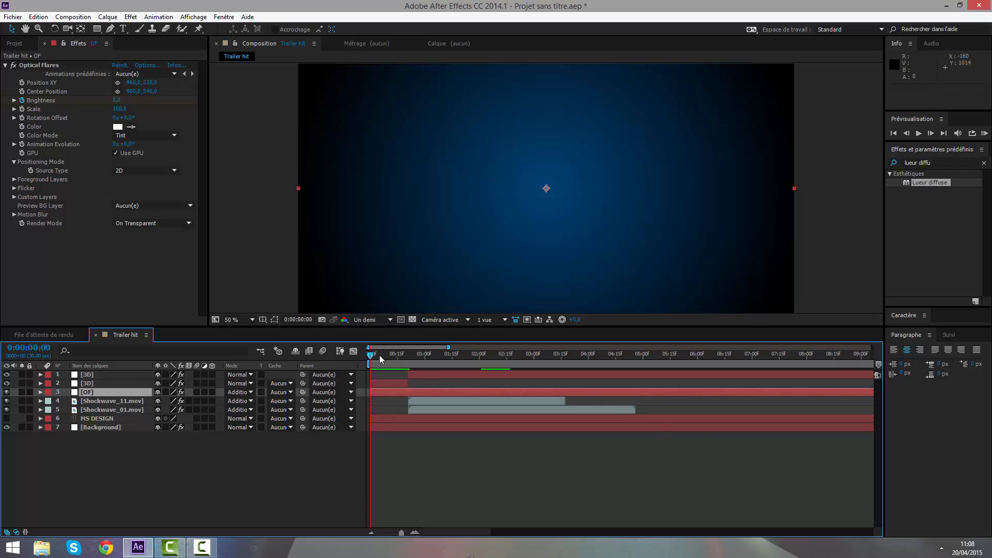
drag(379, 355, 399, 373)
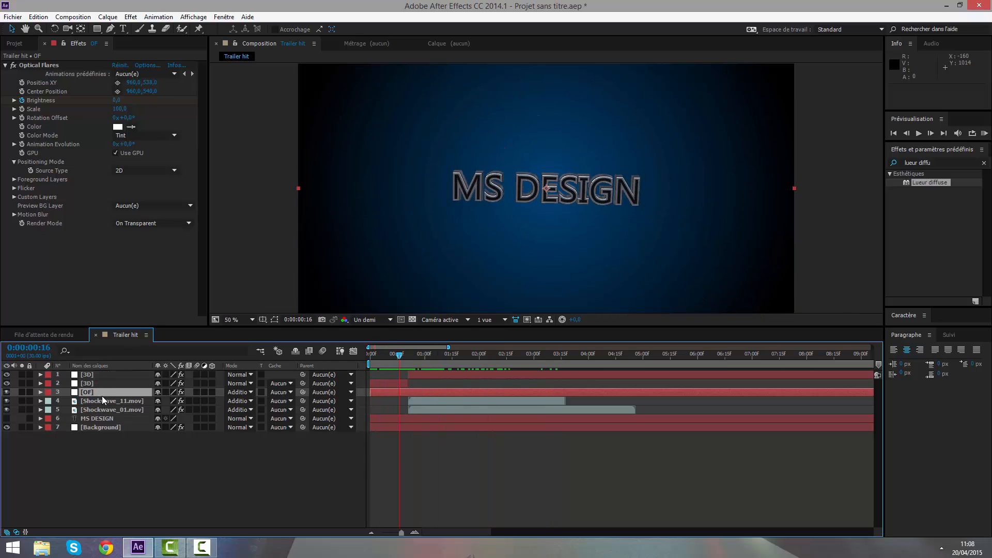
click(202, 483)
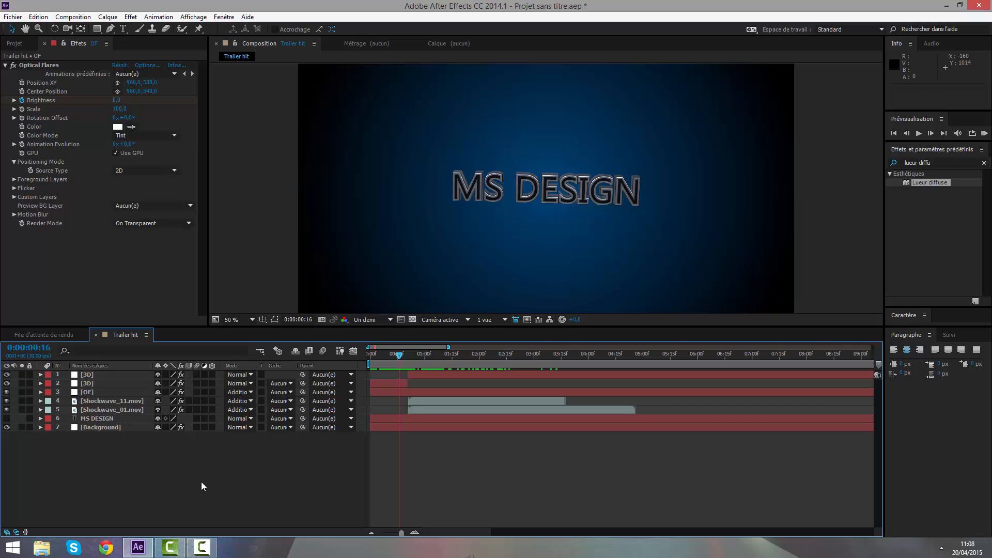
- Go to 0:00:00:19 and duplicate the OF layer
click(86, 394)
click(405, 355)
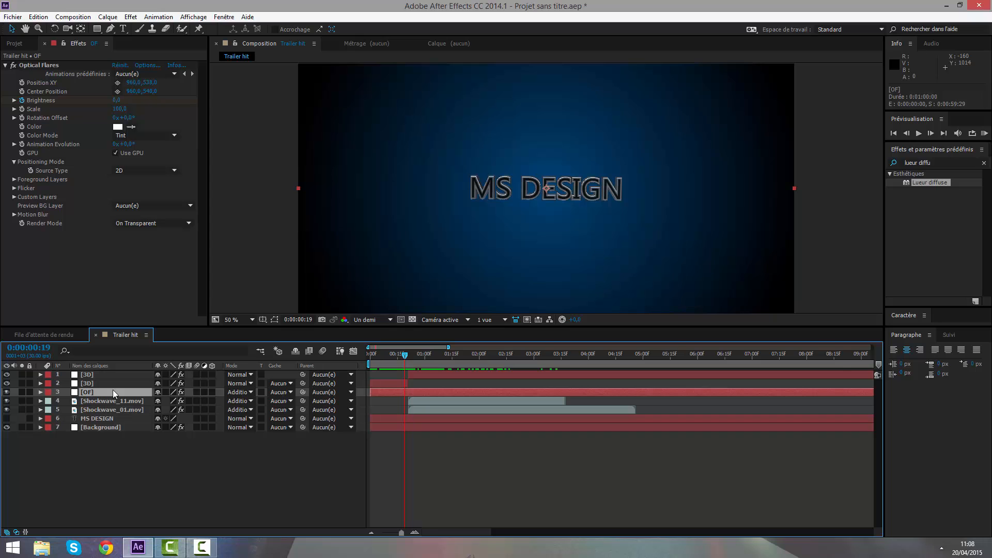
key(ctrl+d)
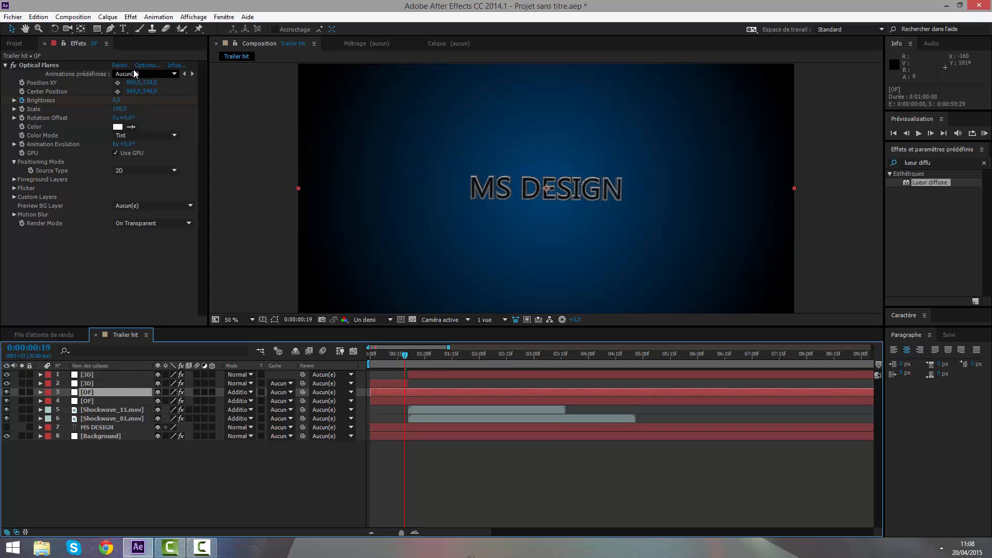
- Load the Cool Flare preset in the duplicated OF layer's Optical Flares options and reposition the preview flare to about 18.8, 25.9
click(143, 64)
click(801, 313)
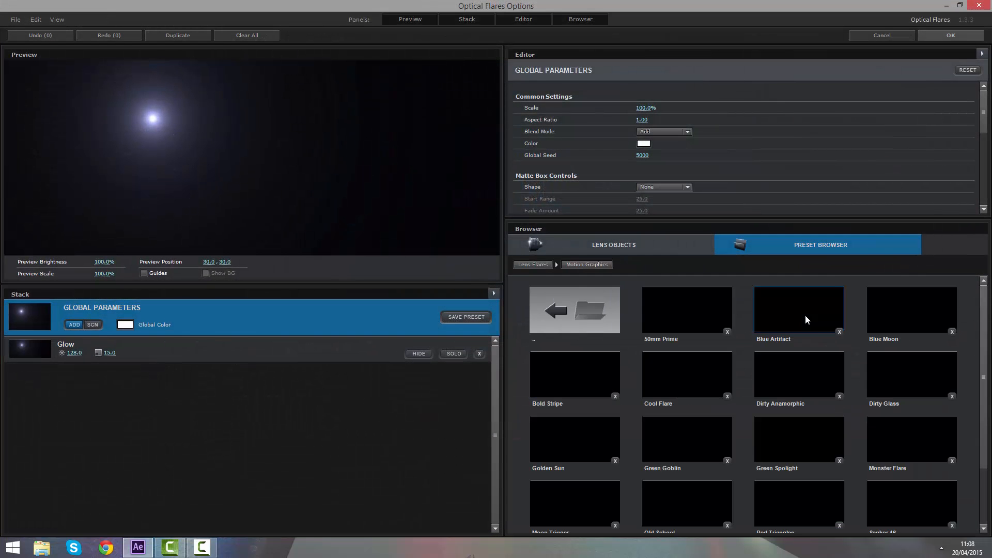
click(726, 367)
drag(153, 146, 97, 110)
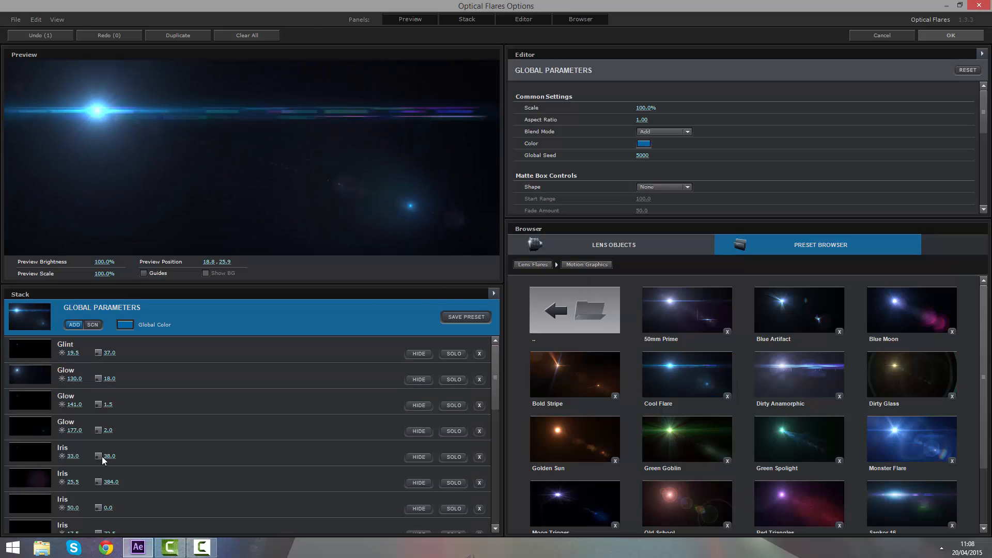
- Delete the Streak element with brightness 114.0 and the four Multi Iris elements with brightness 31.5, 97.5, 26.0 and 17.5 from the stack
scroll(102, 460, down, 6)
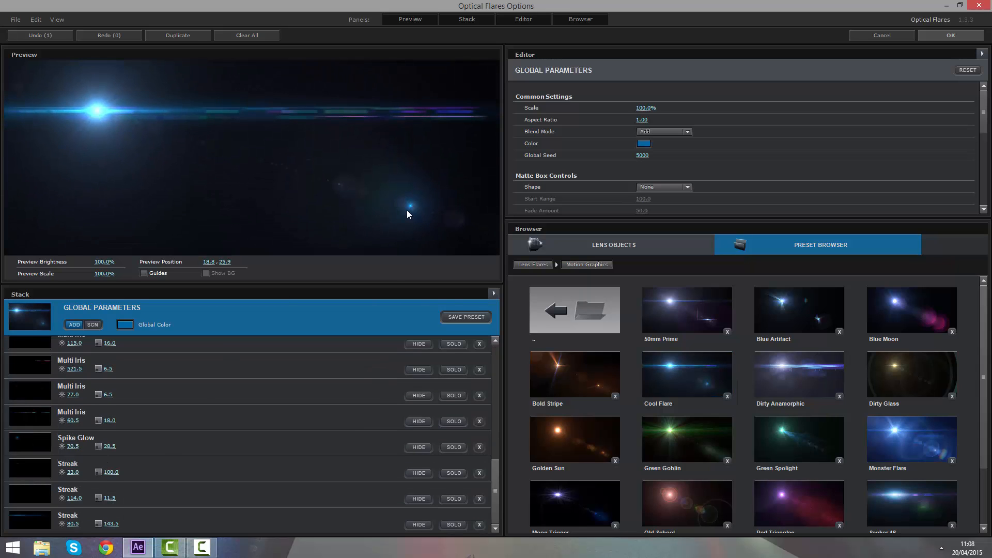
click(179, 513)
click(162, 493)
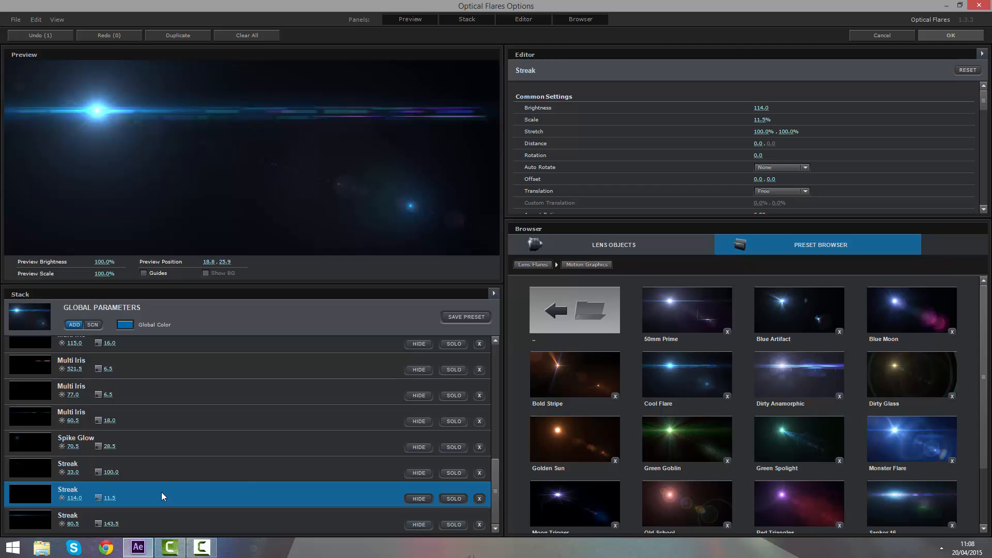
key(Delete)
scroll(161, 489, up, 3)
click(133, 411)
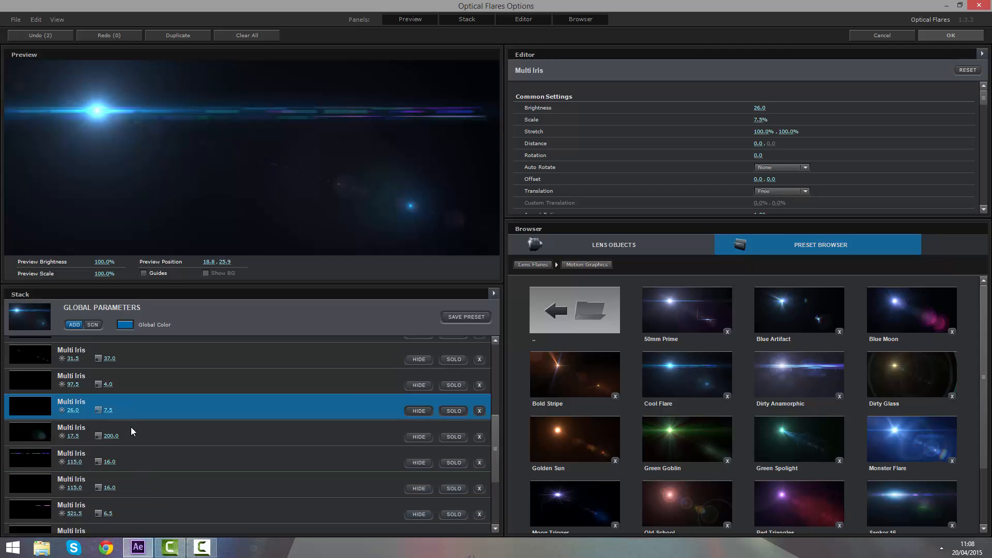
click(131, 432)
key(Delete)
click(129, 369)
key(Delete)
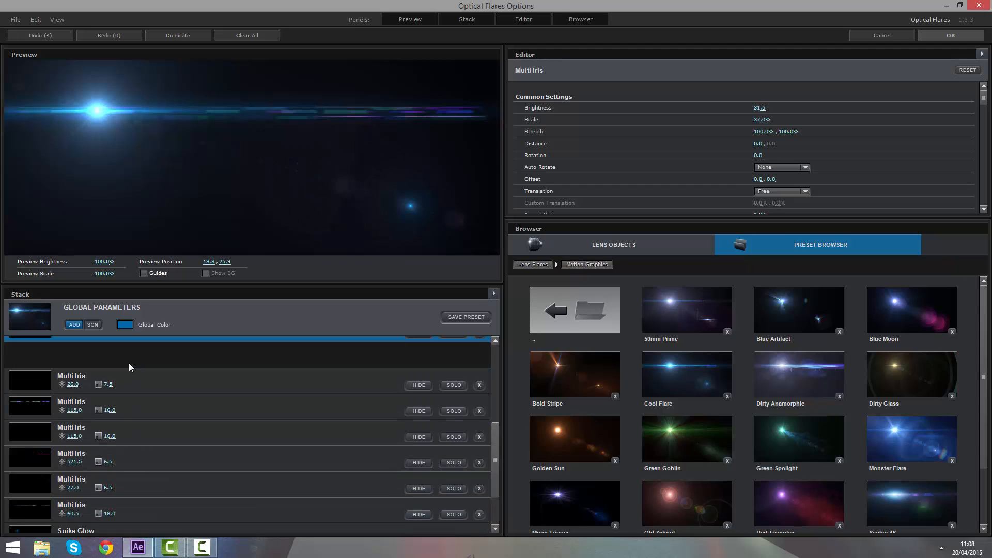
key(Delete)
click(128, 368)
key(Delete)
- Delete the Glow element with brightness 177.0 and apply the flare options with the preview position at about 22.1, 25.1
scroll(128, 368, up, 4)
click(109, 420)
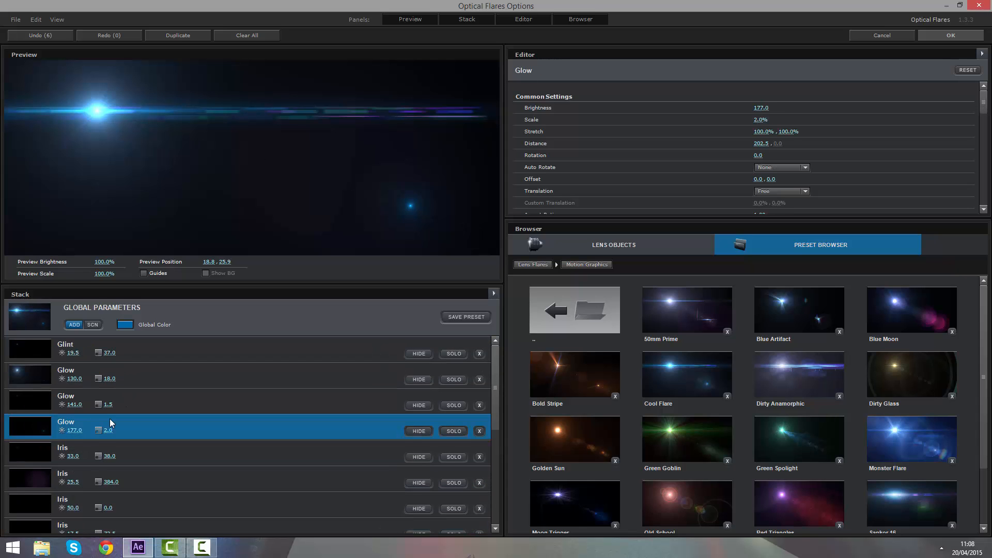
key(Delete)
drag(285, 170, 98, 106)
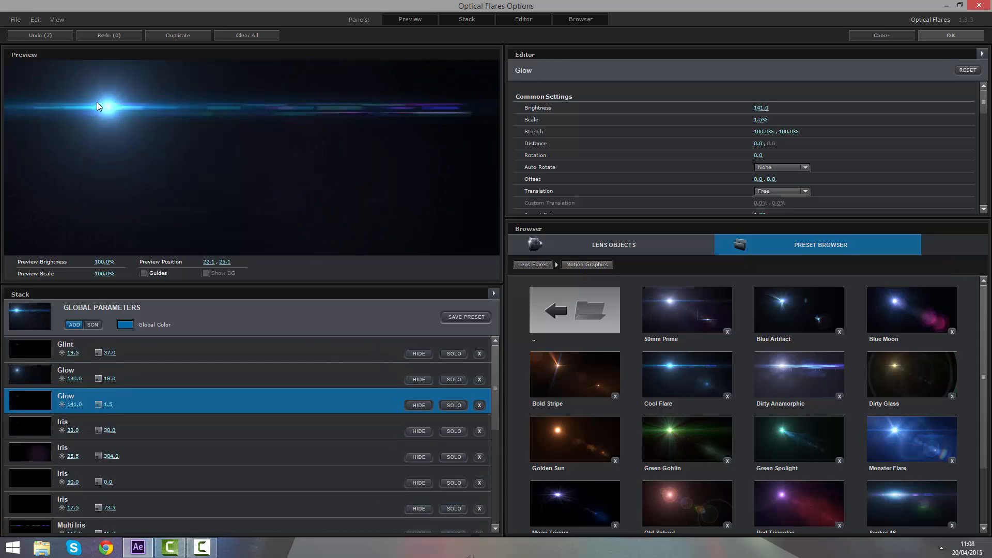
click(935, 38)
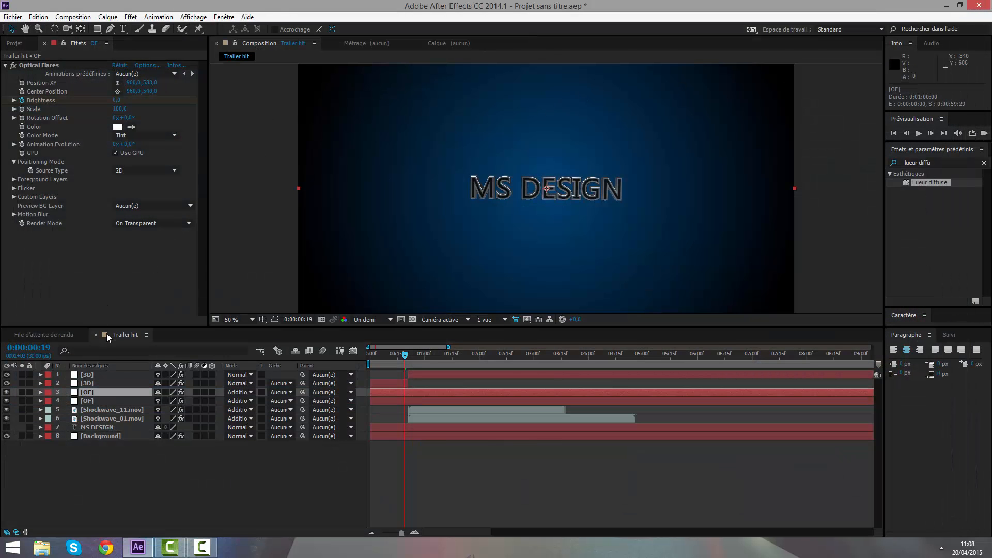
- Reveal the duplicated OF layer's keyframed properties and preview its Brightness animation, finishing at 0:00:00:23
click(21, 101)
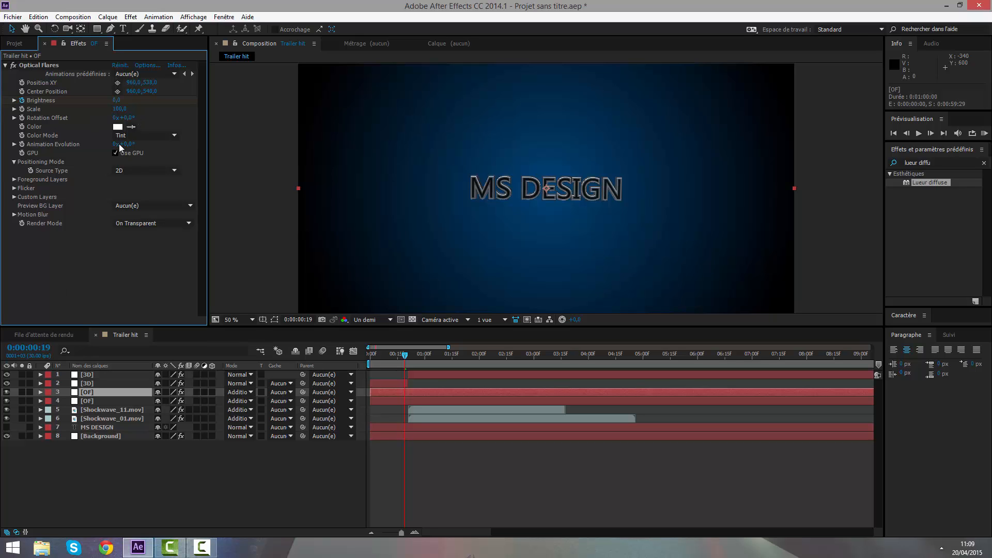
key(u)
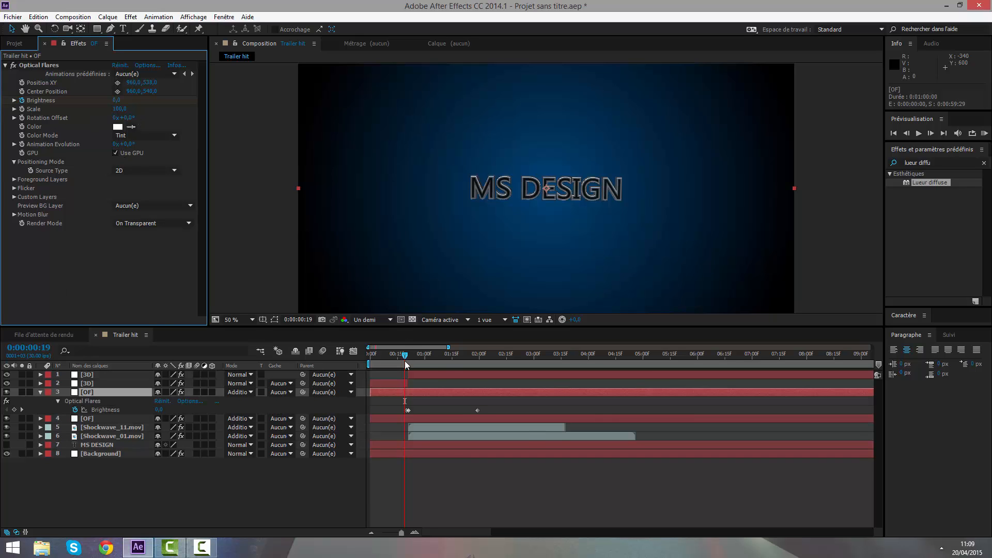
key(space)
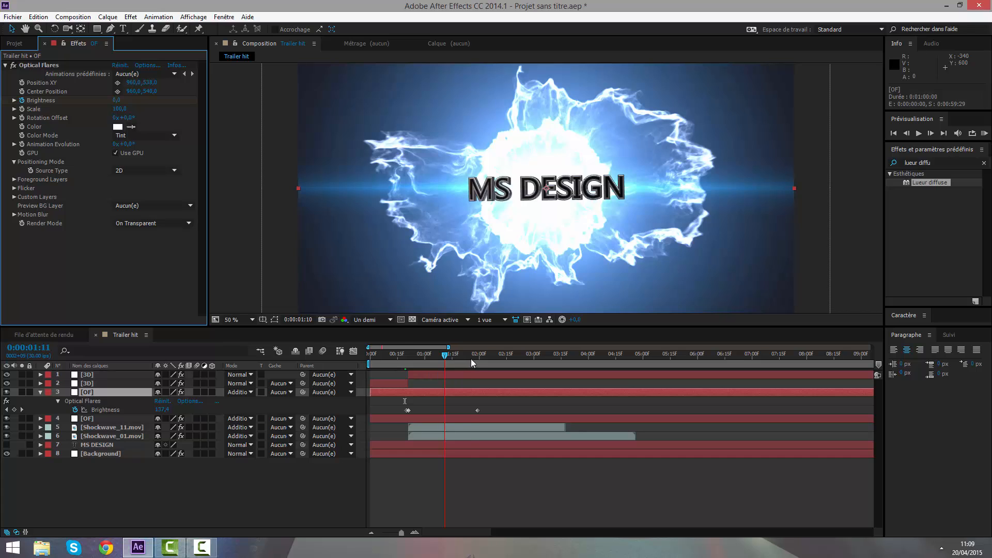
click(412, 356)
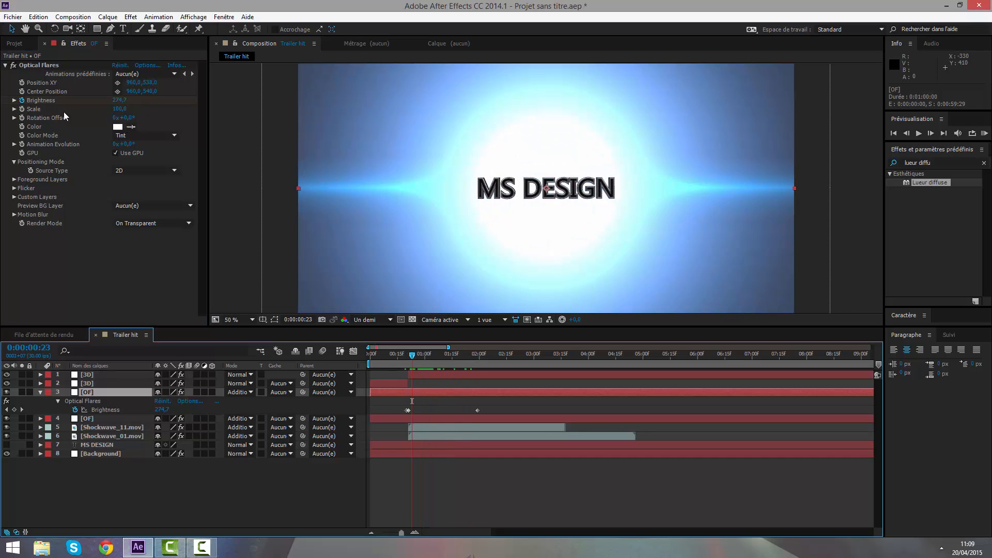
- Remove the Brightness keyframes from the duplicated OF layer's Optical Flares and set Brightness to 100
click(21, 100)
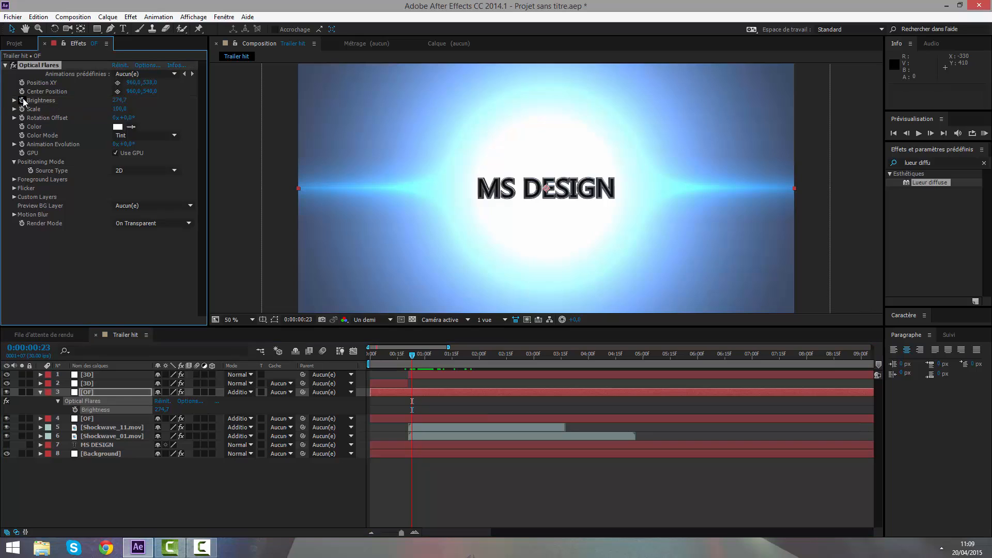
click(123, 100)
text(100)
key(Return)
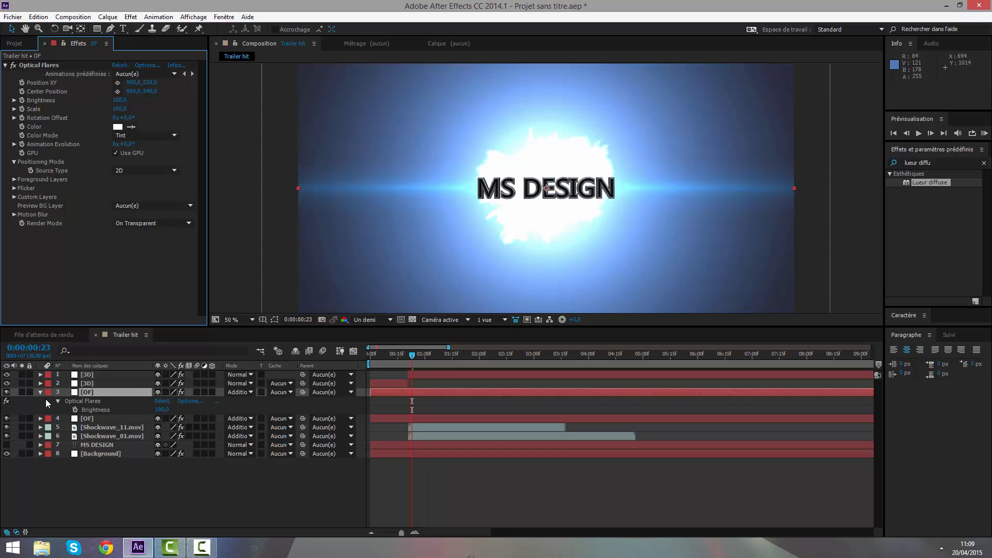
- Rename the duplicated OF layer as OFOF 2
click(91, 394)
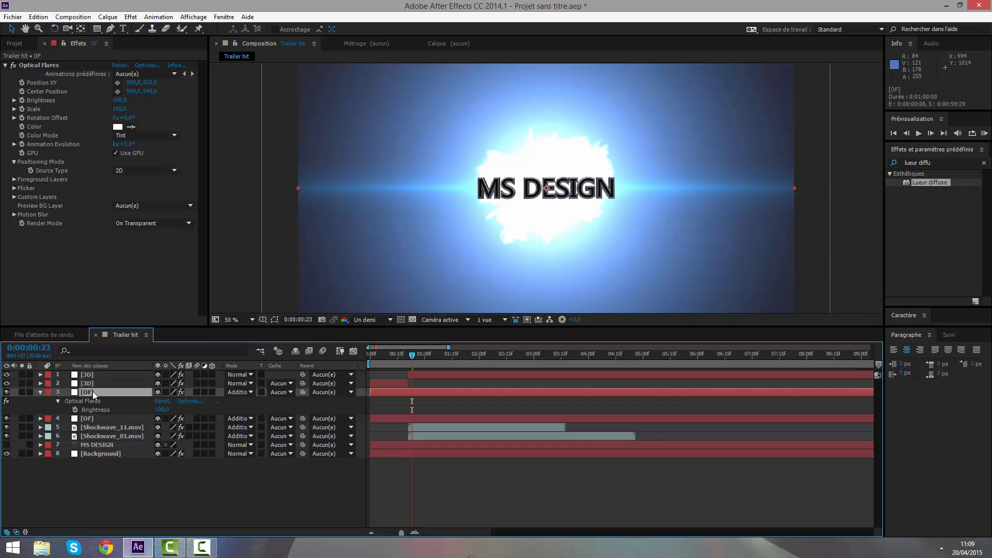
key(Return)
text(OFOF 2)
key(Return)
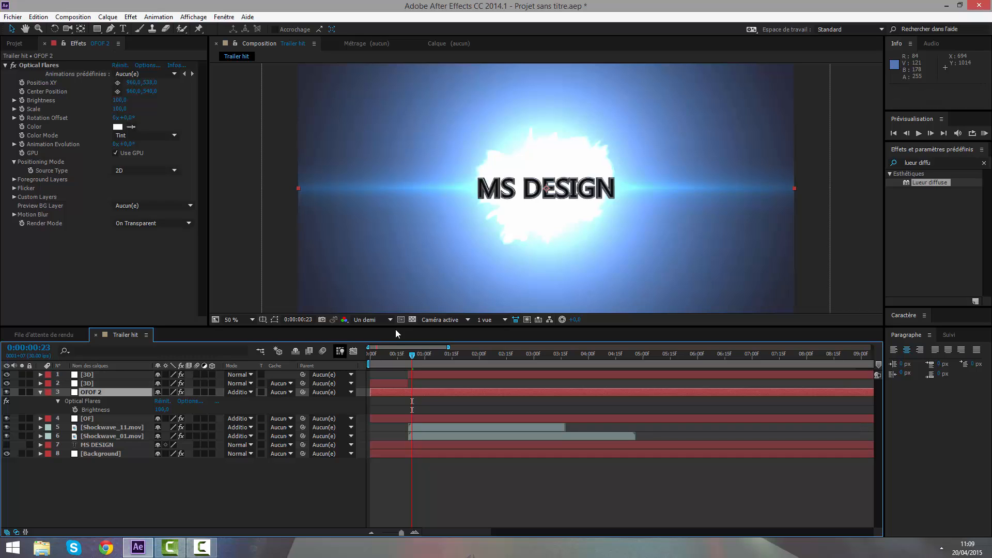
- Move the OFOF 2 flare outside the frame's upper-left corner, to a Position XY of about -384, 68
click(58, 68)
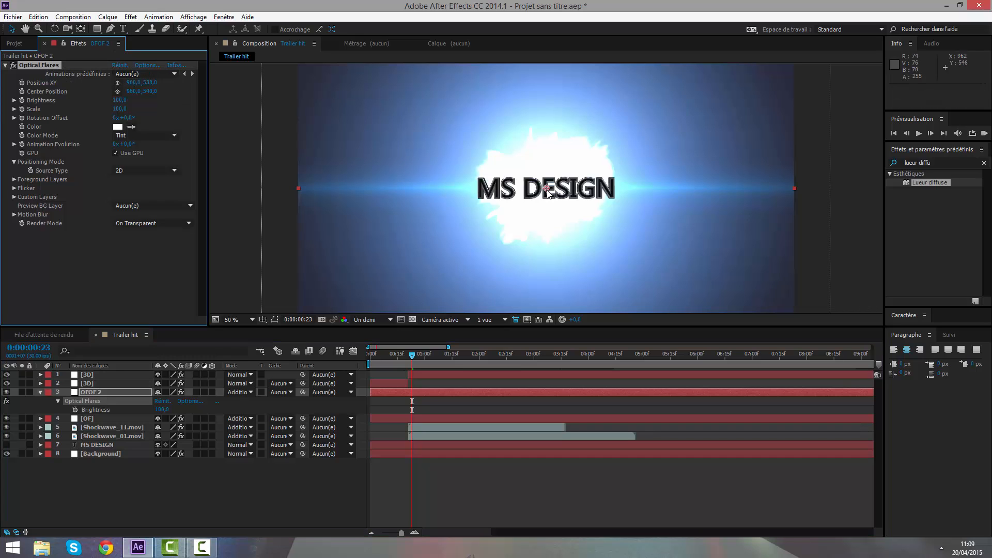
drag(546, 189, 300, 109)
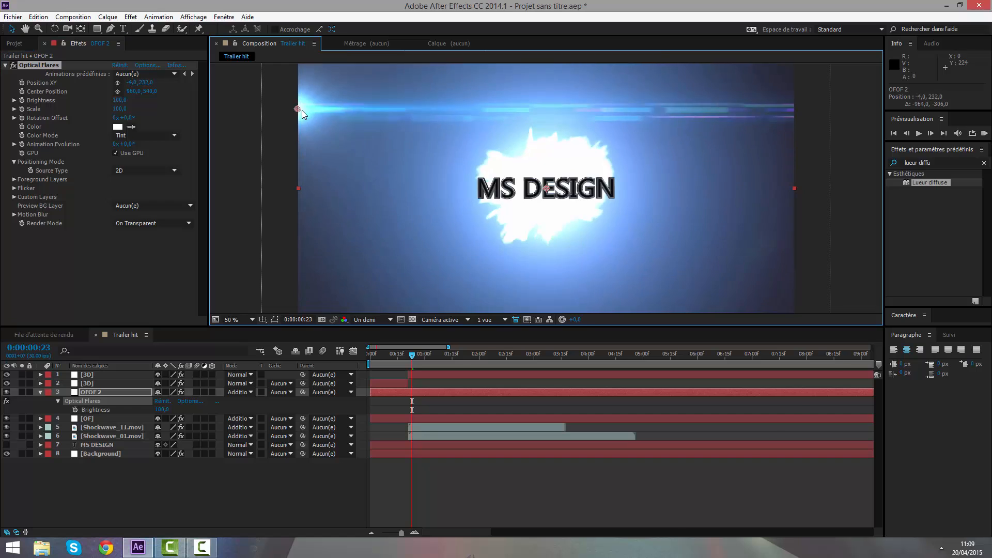
key(comma)
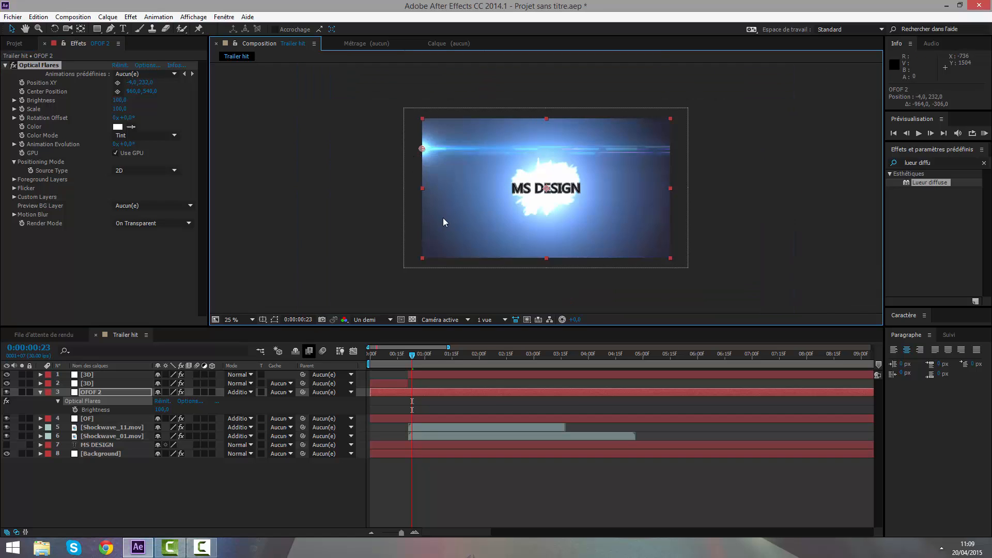
drag(421, 150, 372, 128)
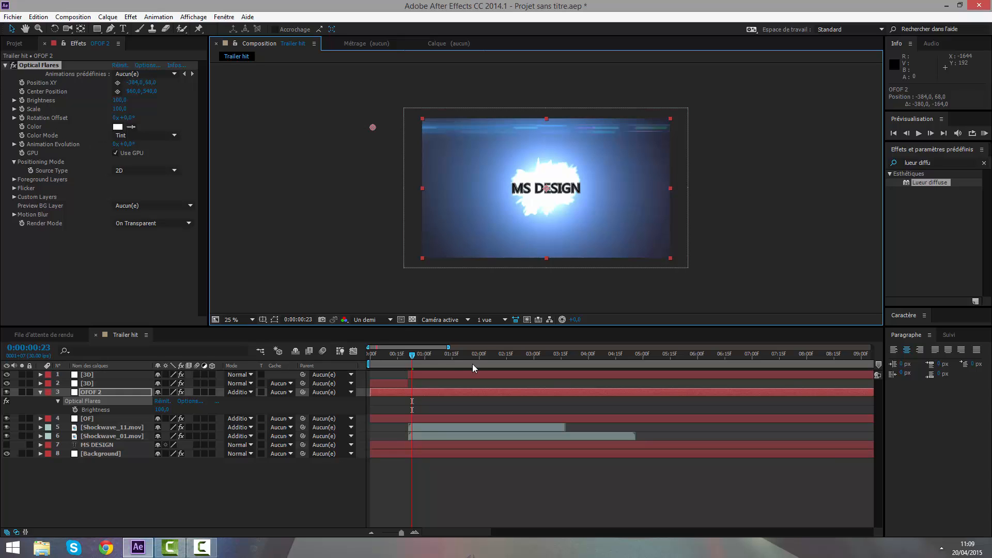
- Keyframe the flare's Position XY and Center Position at 0:00:00:00, and move the flare to about -404, 172 at 0:00:02:17
drag(408, 357, 333, 349)
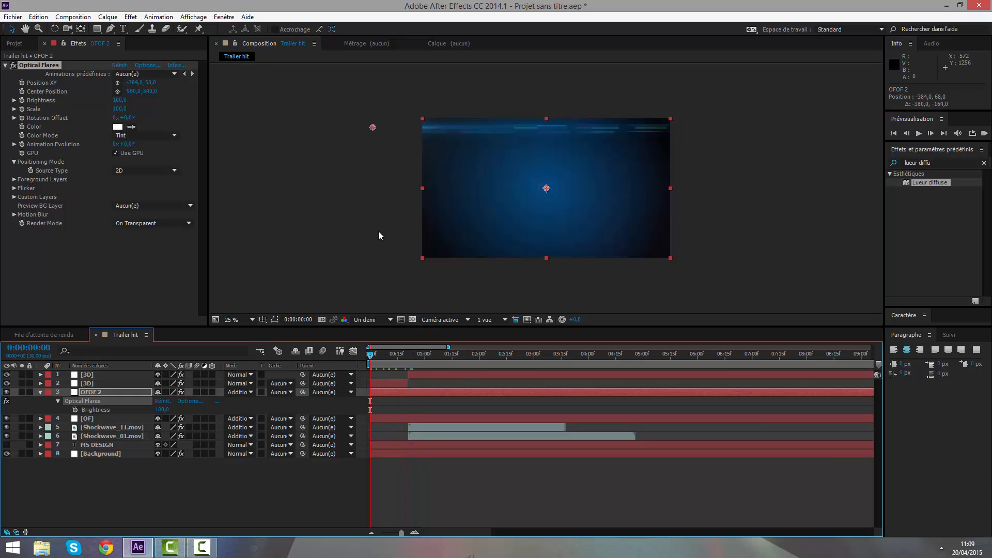
drag(22, 82, 22, 91)
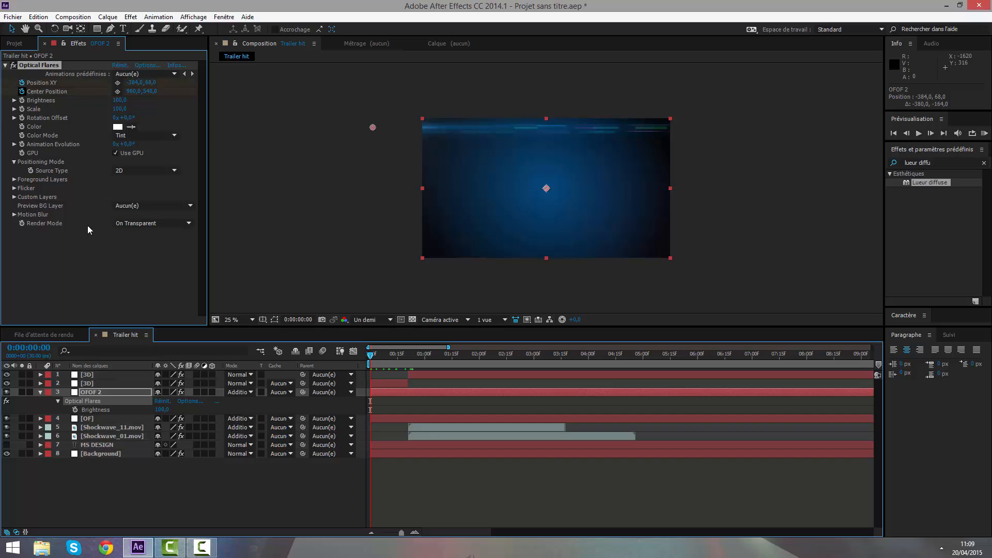
drag(378, 356, 511, 367)
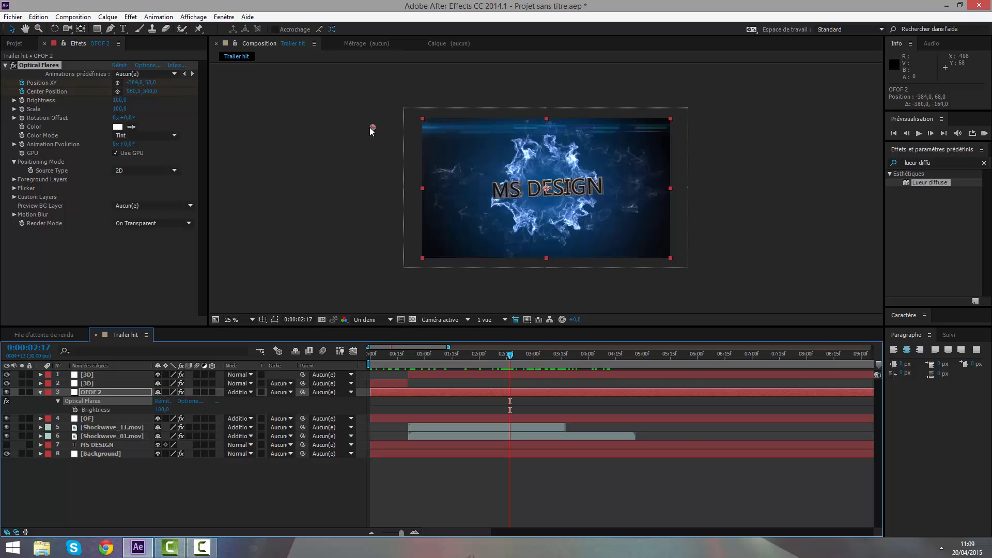
drag(370, 128, 368, 141)
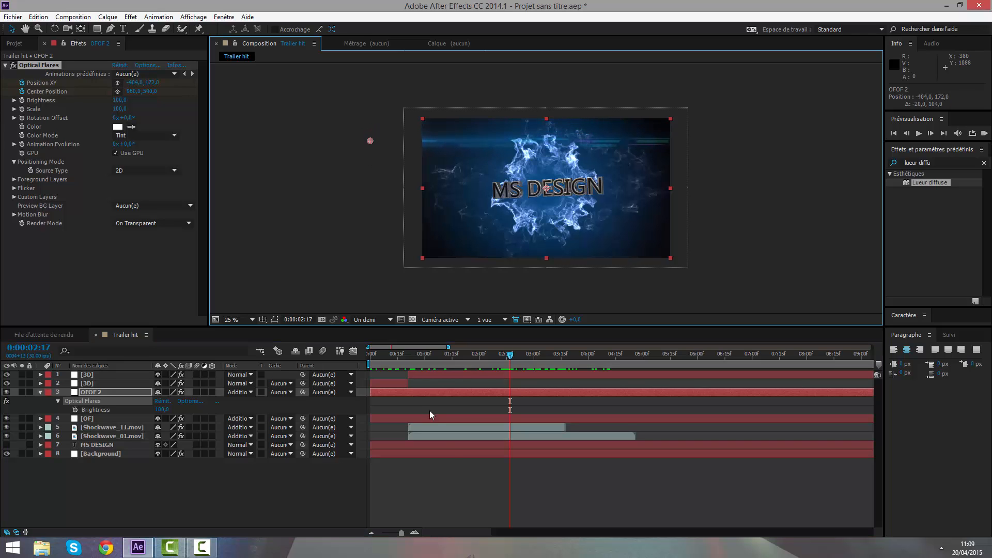
- Review the flare's movement across the opening frames at different magnifications, fitting the composition to the viewer
click(471, 499)
drag(481, 356, 401, 357)
scroll(350, 129, up, 2)
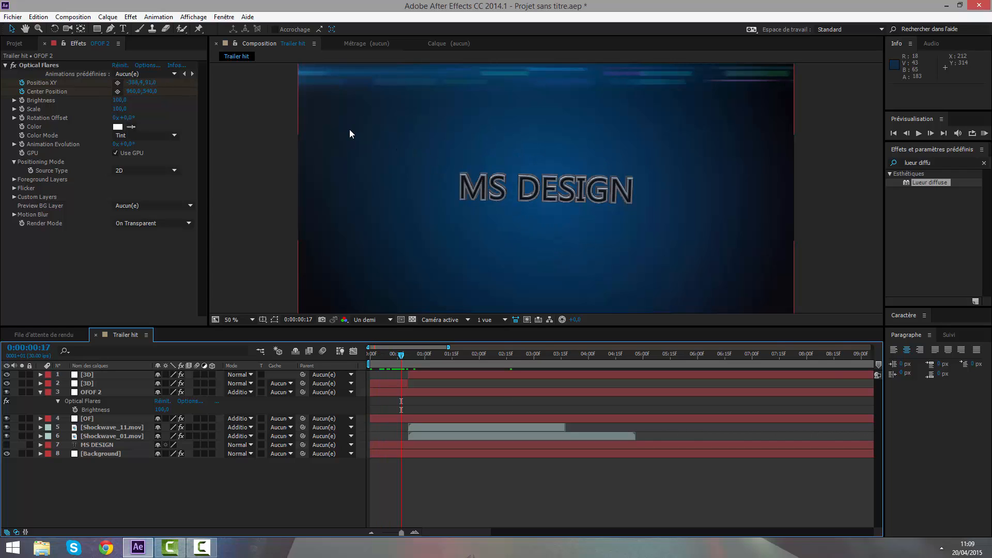
drag(356, 129, 448, 214)
drag(420, 352, 384, 355)
scroll(517, 265, down, 3)
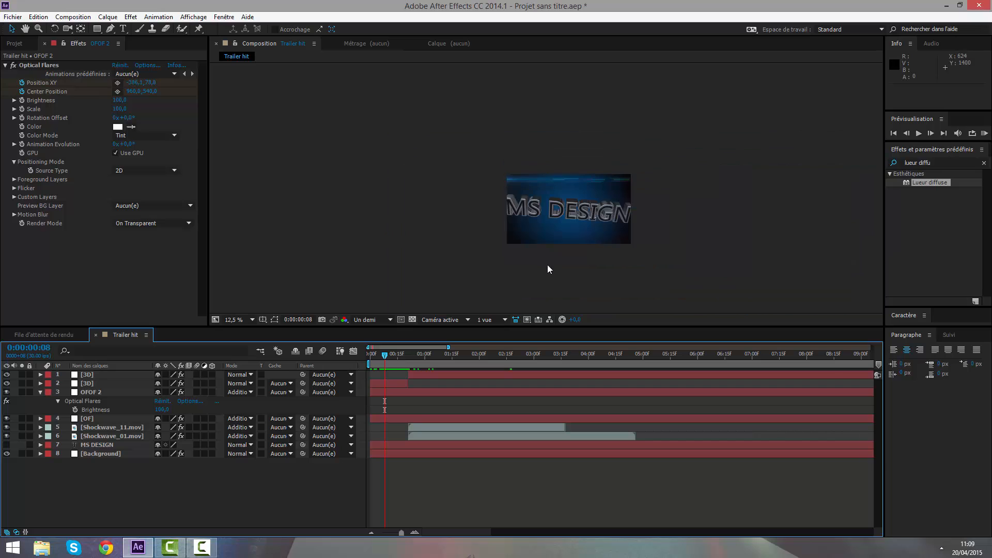
drag(526, 219, 460, 213)
scroll(466, 218, up, 1)
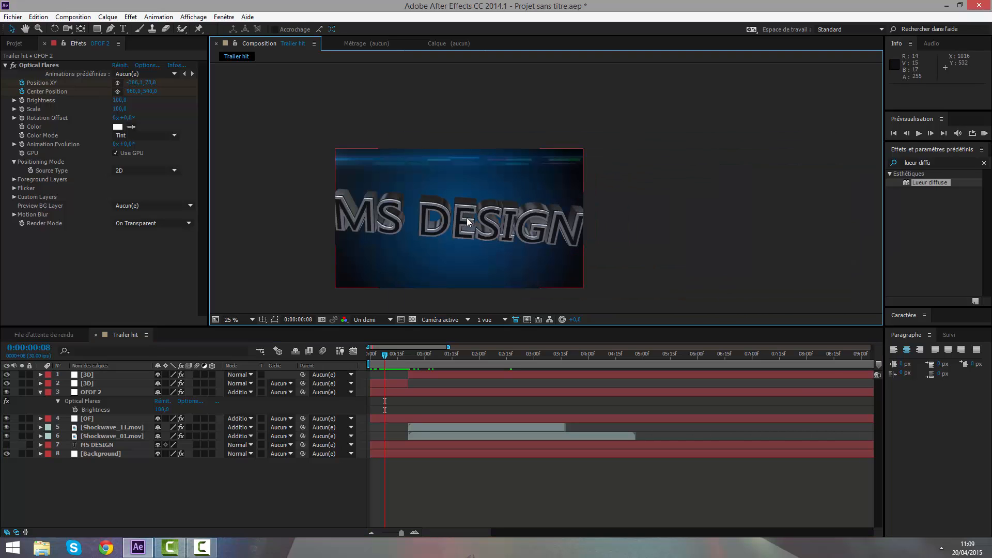
click(241, 321)
click(262, 342)
click(423, 467)
drag(391, 357, 387, 430)
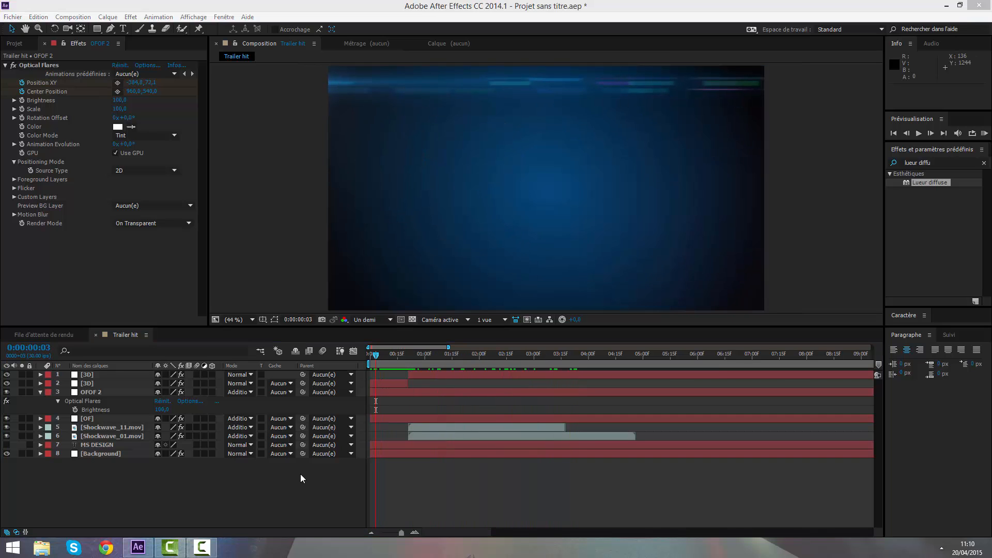
- Collapse the OFOF 2 layer, show the project items, and check the animation up to 0:00:02:28
click(40, 392)
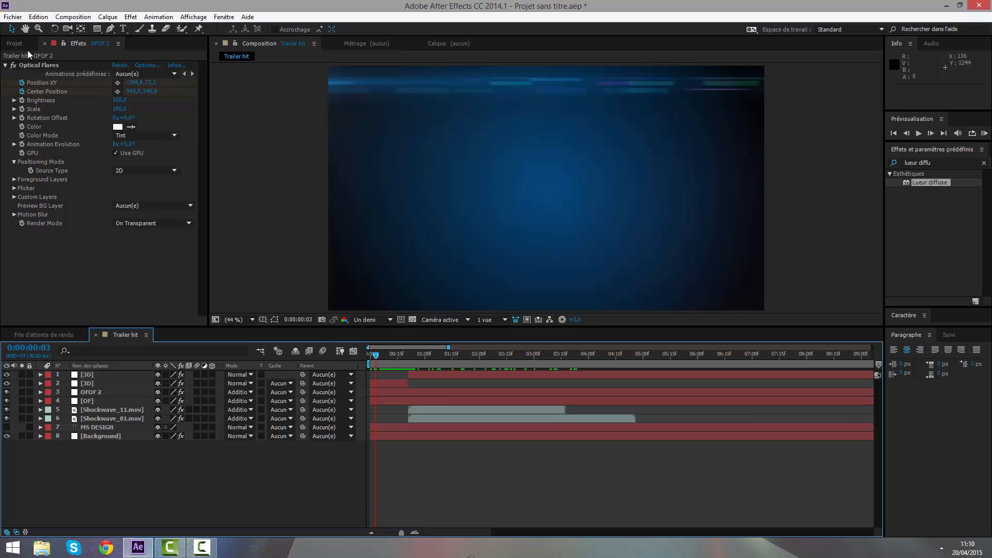
click(23, 44)
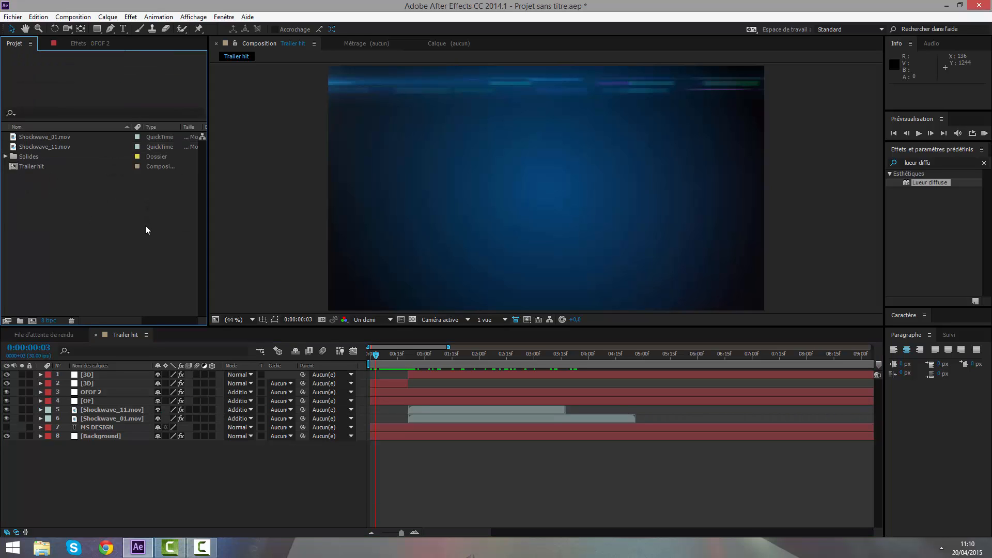
click(129, 519)
drag(375, 360, 531, 390)
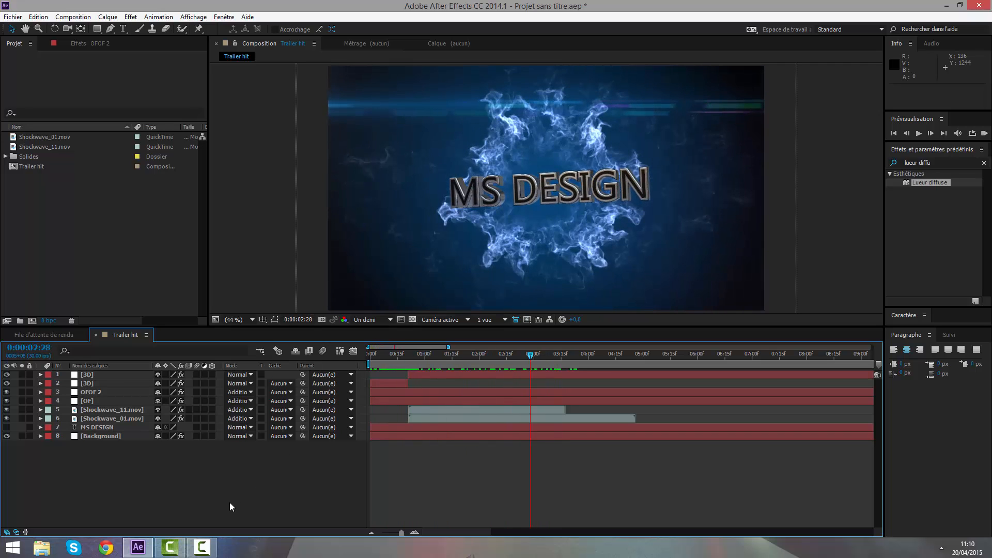
- Precompose all eight Trailer hit layers into a new composition named "Teste 3D + Looks", transferring all attributes
drag(230, 503, 48, 321)
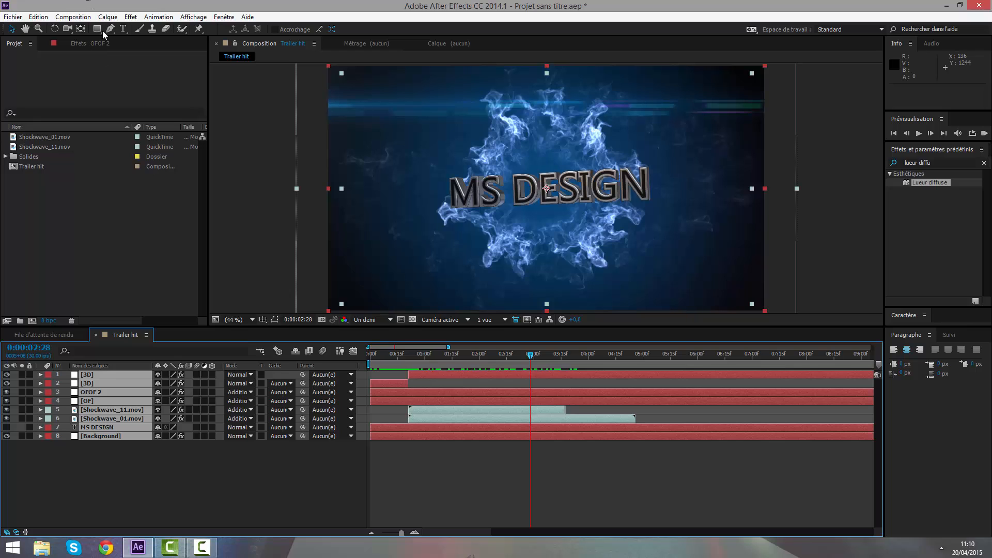
click(108, 16)
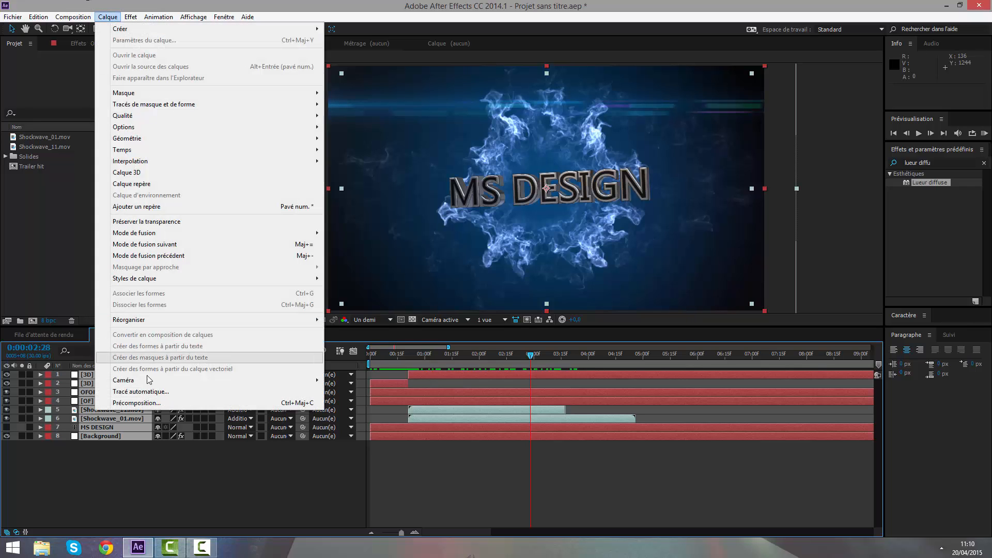
click(137, 402)
drag(488, 189, 466, 250)
click(202, 546)
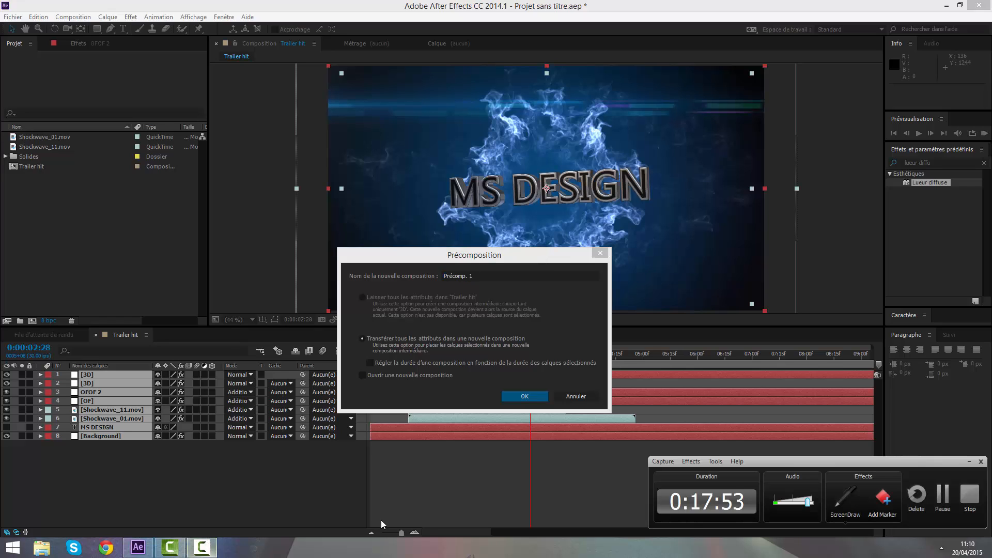
click(947, 498)
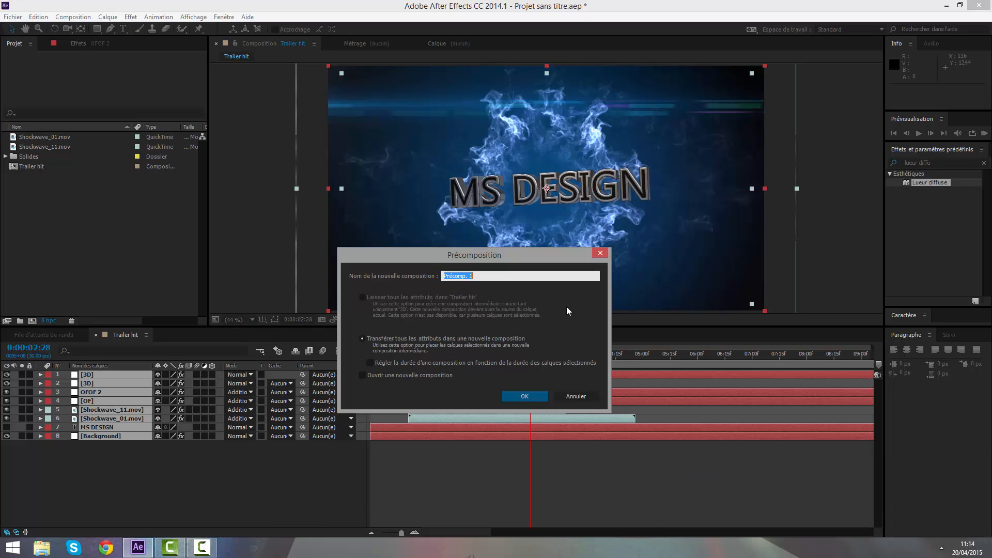
drag(510, 256, 519, 244)
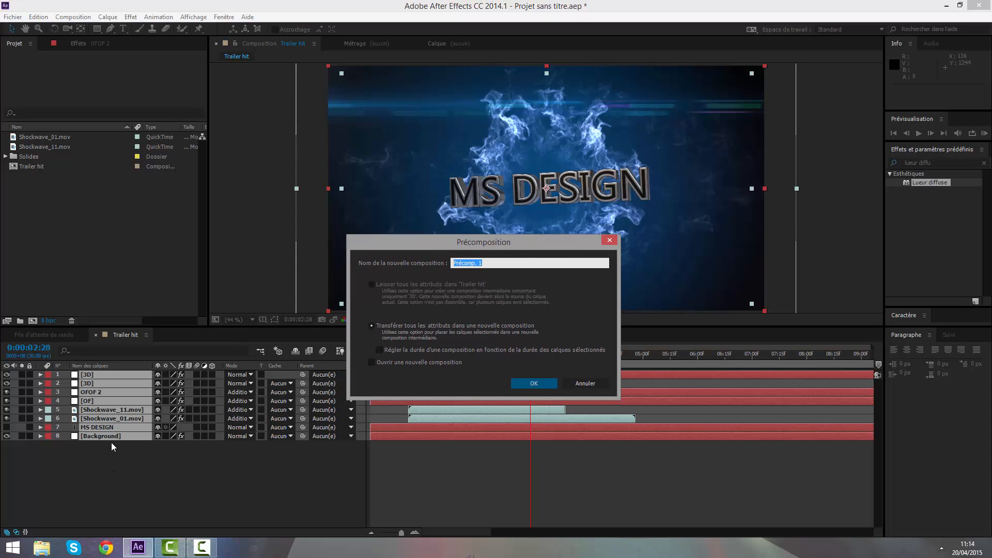
drag(461, 246, 467, 246)
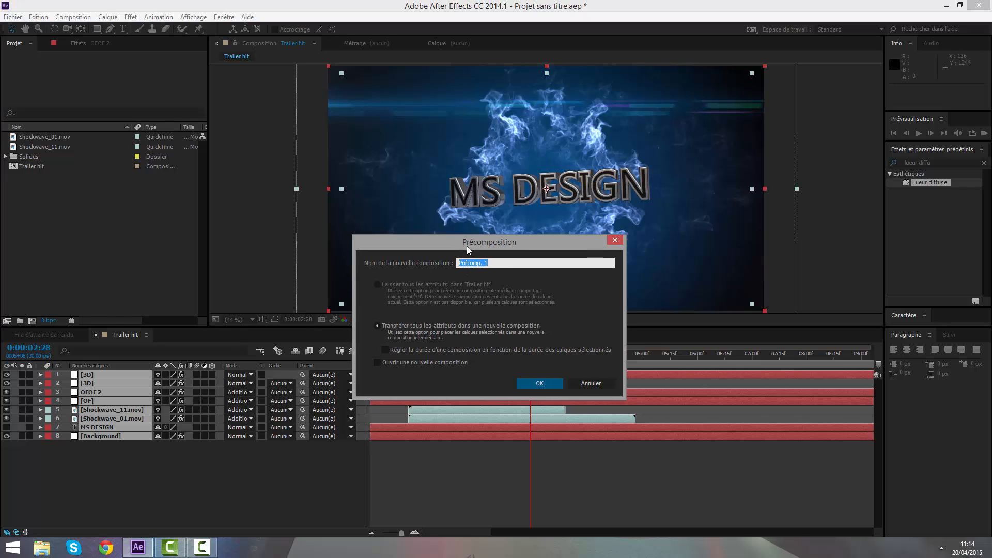
key(BackSpace)
key(Return)
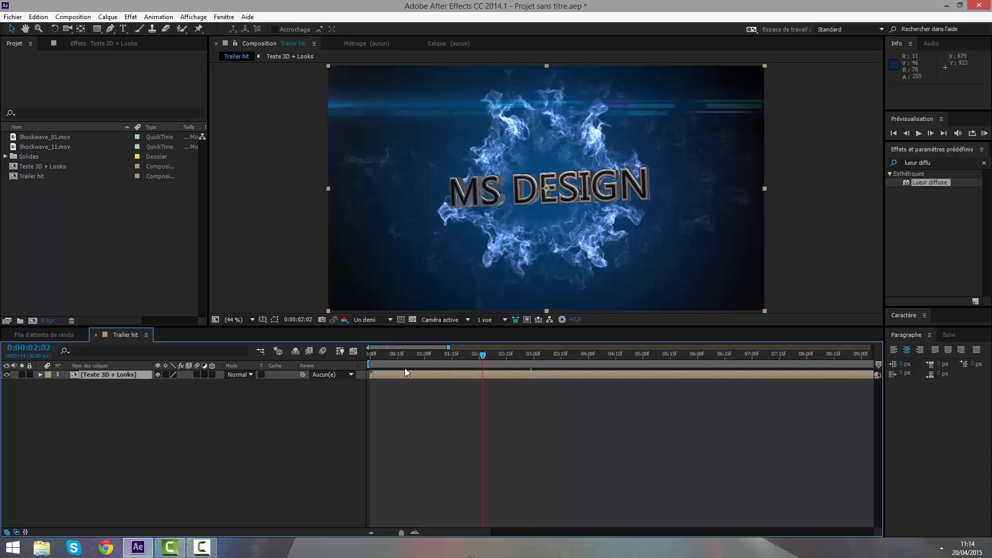
- Inspect the layers and animation inside the Teste 3D + Looks precomposition, and return to the Trailer hit composition
drag(404, 368, 375, 364)
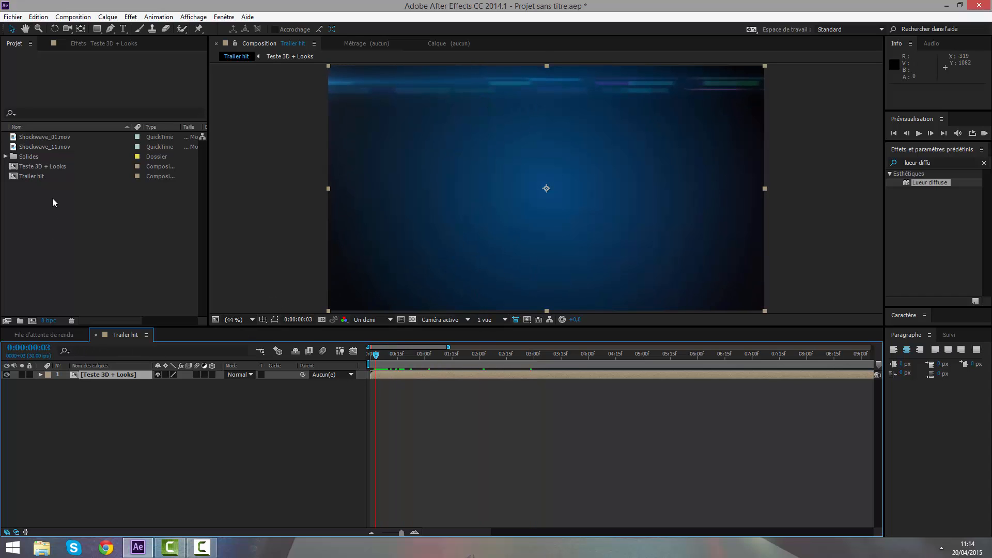
double_click(416, 376)
click(387, 354)
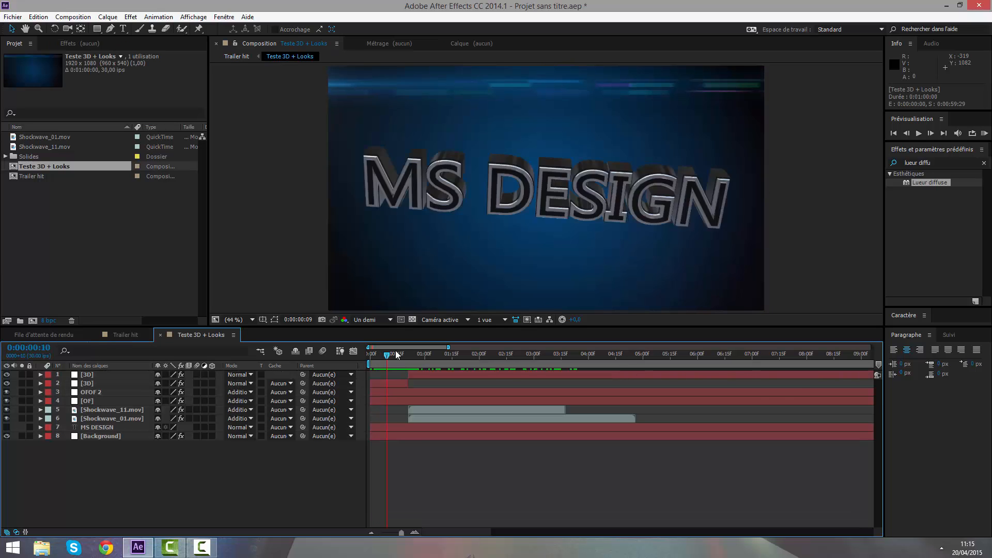
drag(397, 354, 432, 379)
click(122, 335)
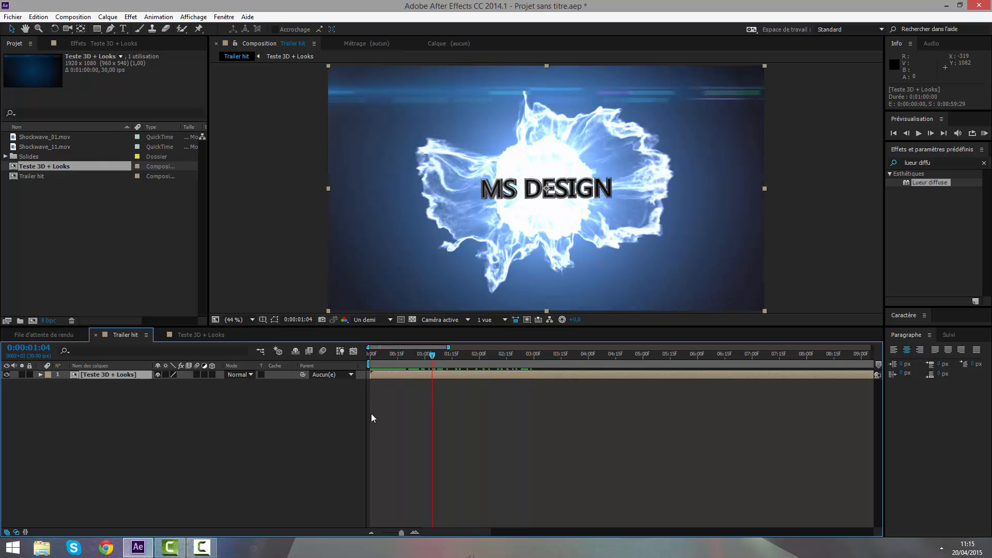
- Create a black 1920 x 1080 px solid named "Bordure 1" in the Trailer hit composition
scroll(525, 192, down, 2)
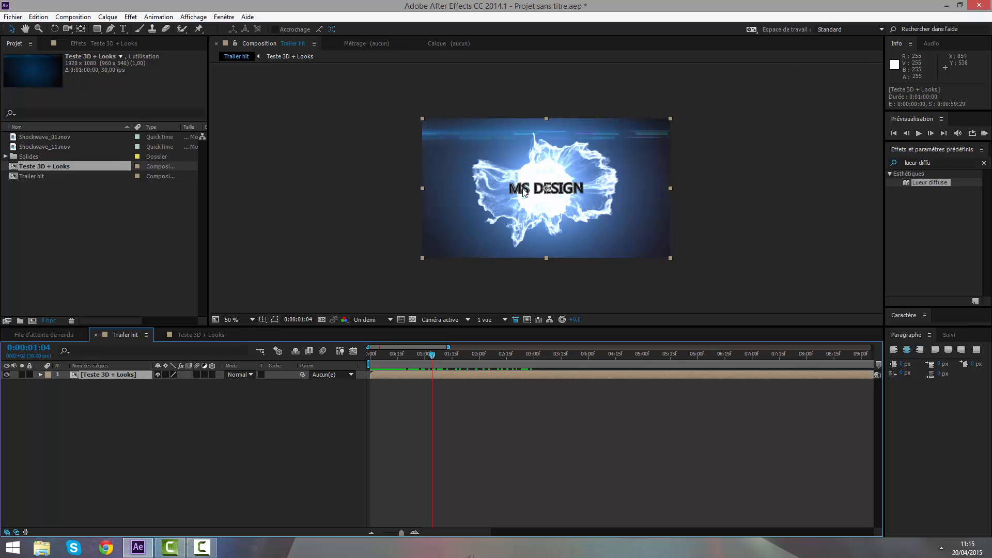
right_click(401, 435)
mouse_move(447, 327)
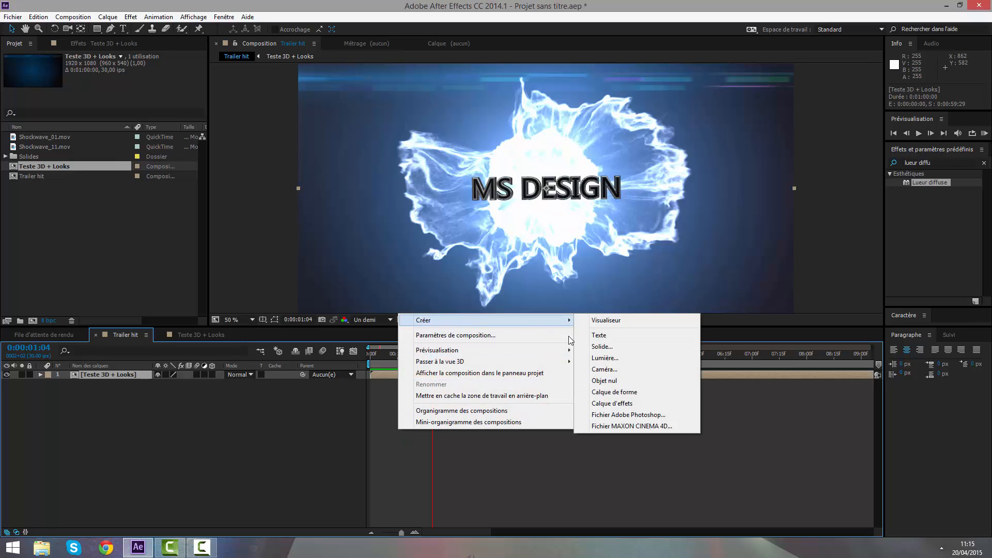
click(615, 346)
text(Bo)
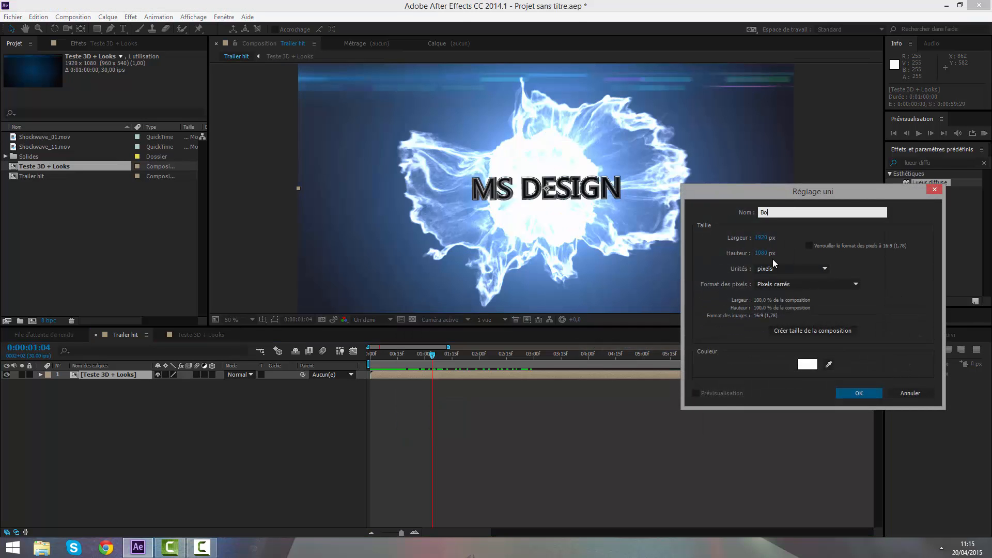
text(rtdure 1)
click(809, 363)
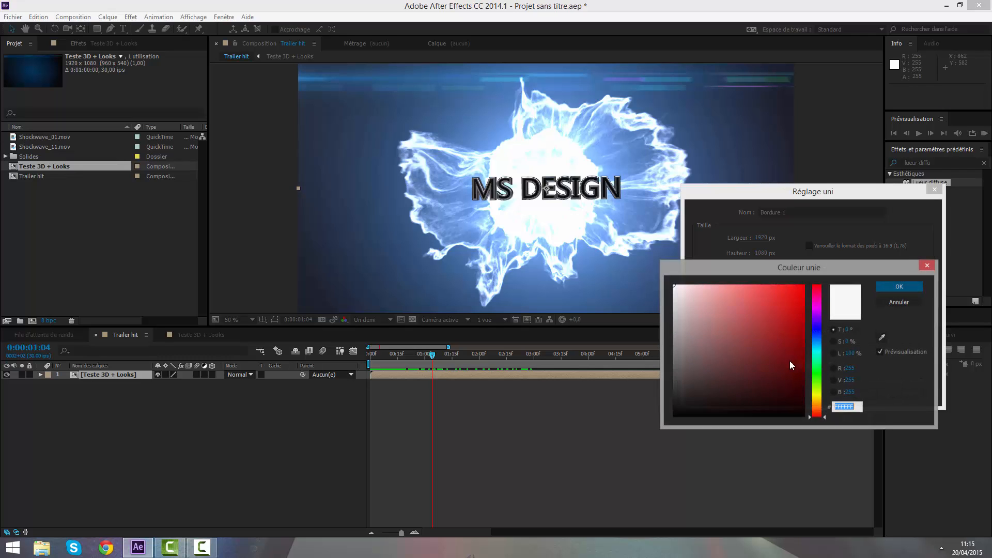
drag(789, 361, 526, 557)
key(Return)
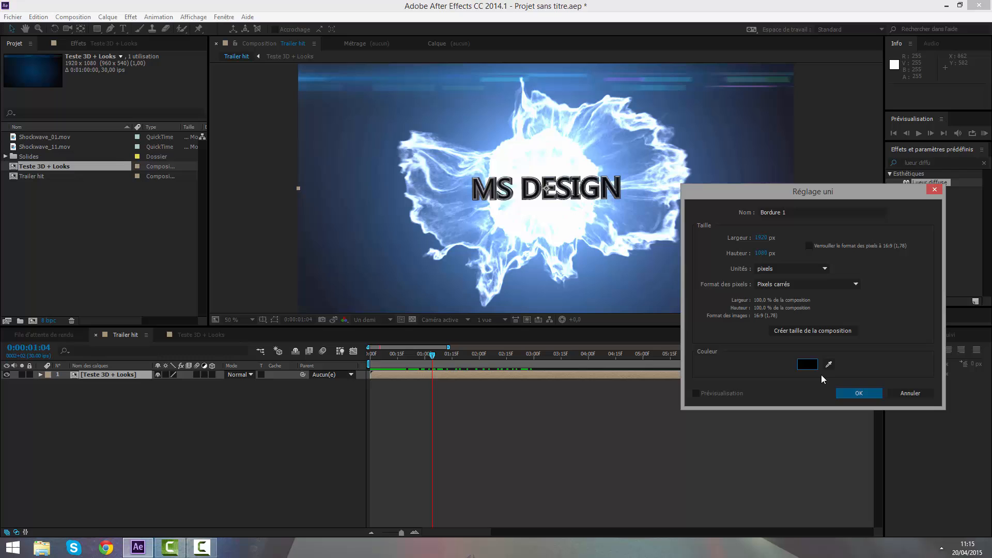
click(850, 393)
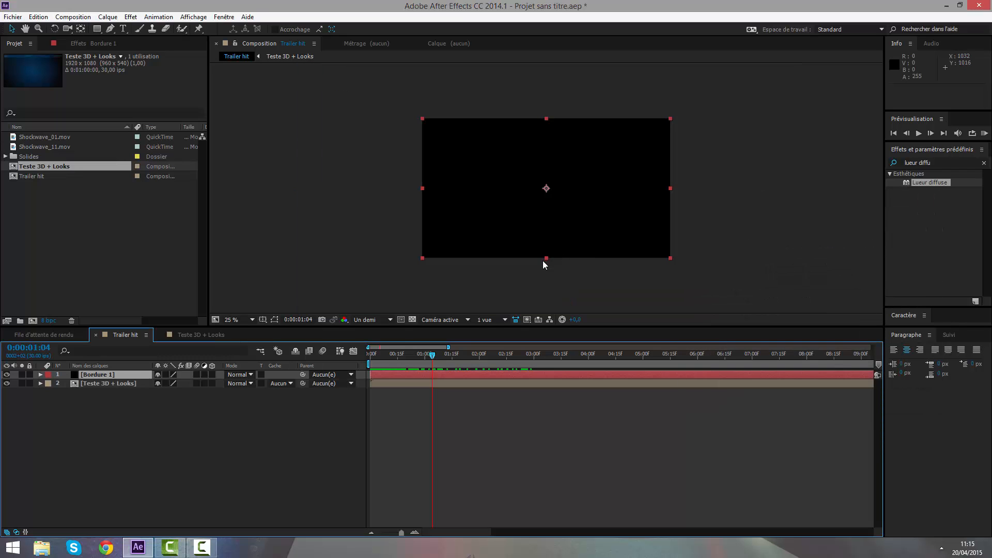
- Flatten the Bordure 1 solid into a thin full-width band and move it up to the frame's upper edge
drag(546, 261, 567, 200)
key(Up)
key(Up)
key(Up)
key(Up)
key(Up)
key(Up)
key(Up)
key(Up)
key(Up)
key(Up)
key(Up)
key(Up)
key(Up)
key(Up)
scroll(567, 198, down, 2)
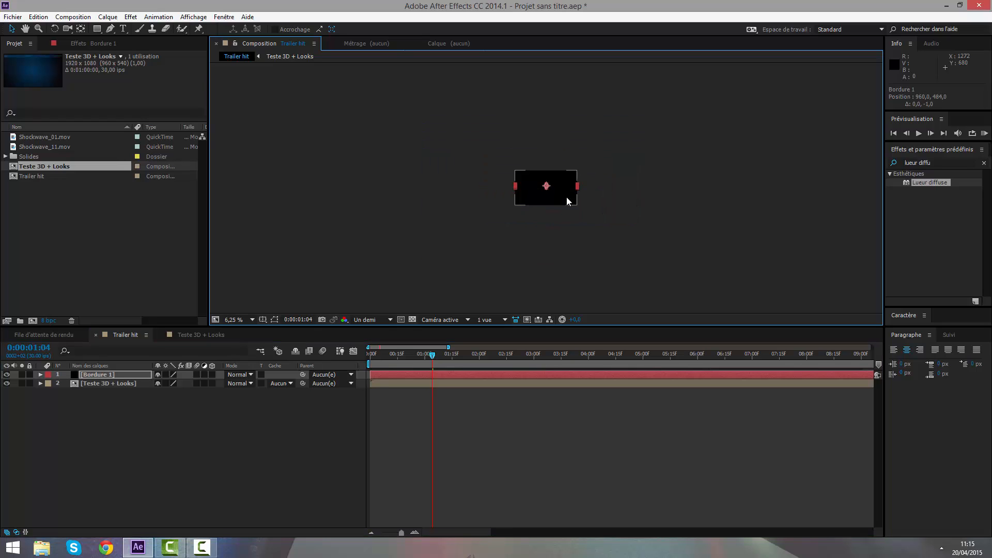
key(Up)
key(Up)
key(Up)
key(Up)
key(Up)
key(Up)
key(Up)
key(Up)
key(Up)
key(Up)
key(Up)
key(Up)
key(Up)
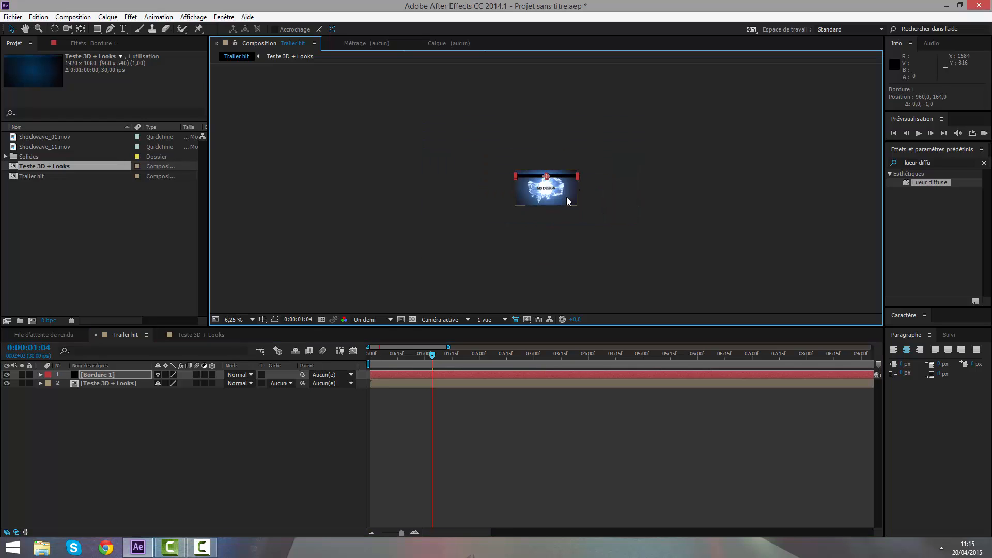
key(Up)
key(Up)
key(Up)
key(Up)
key(Up)
- Fine-tune the black band against the frame's upper edge, to Position 960, 53
scroll(529, 180, up, 4)
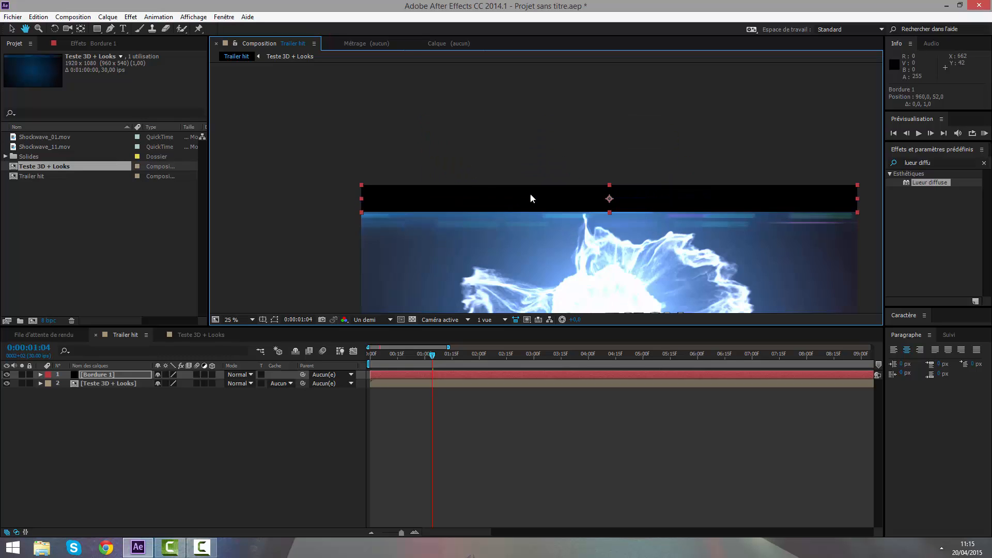
scroll(529, 197, up, 4)
key(Down)
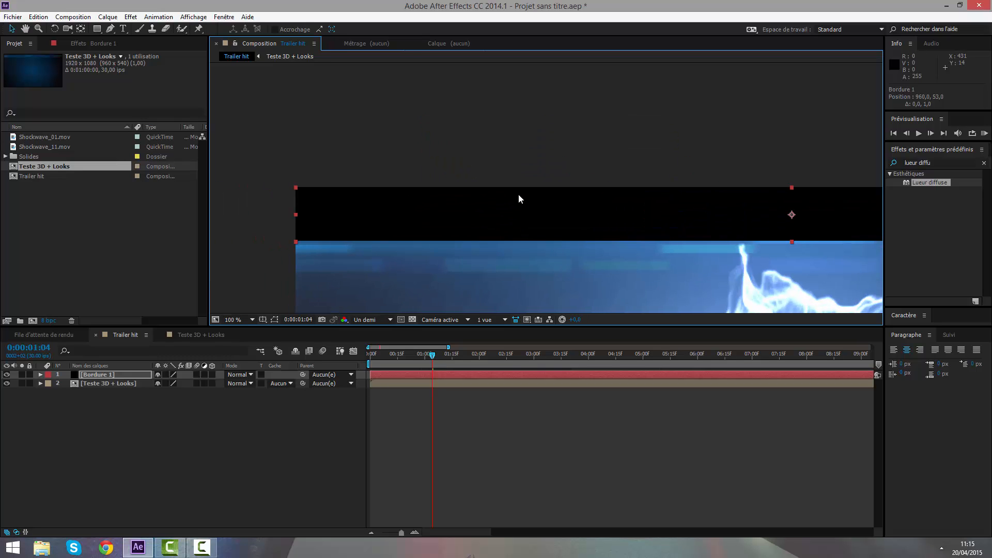
key(Down)
key(Down)
key(Up)
key(Up)
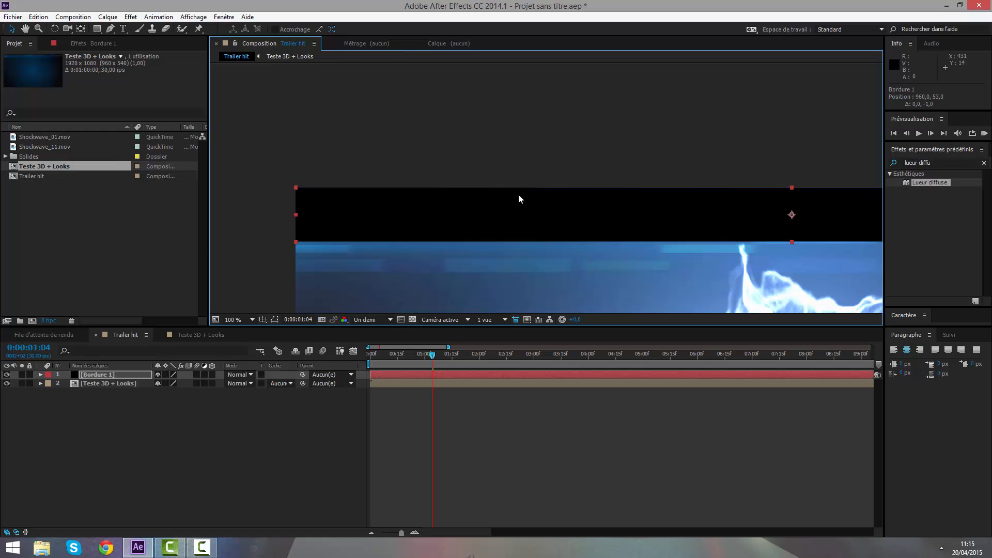
- Duplicate the Bordure 1 band and move the copy down to the frame's lower edge
key(ctrl+d)
scroll(519, 194, down, 4)
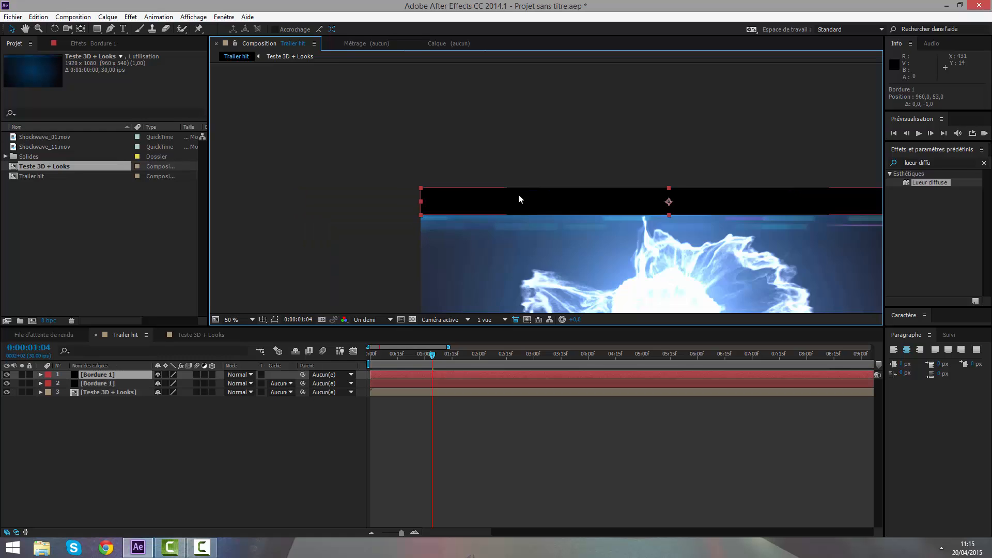
key(Down)
scroll(518, 194, down, 2)
key(shift+Down)
key(shift+Down)
key(shift+Down)
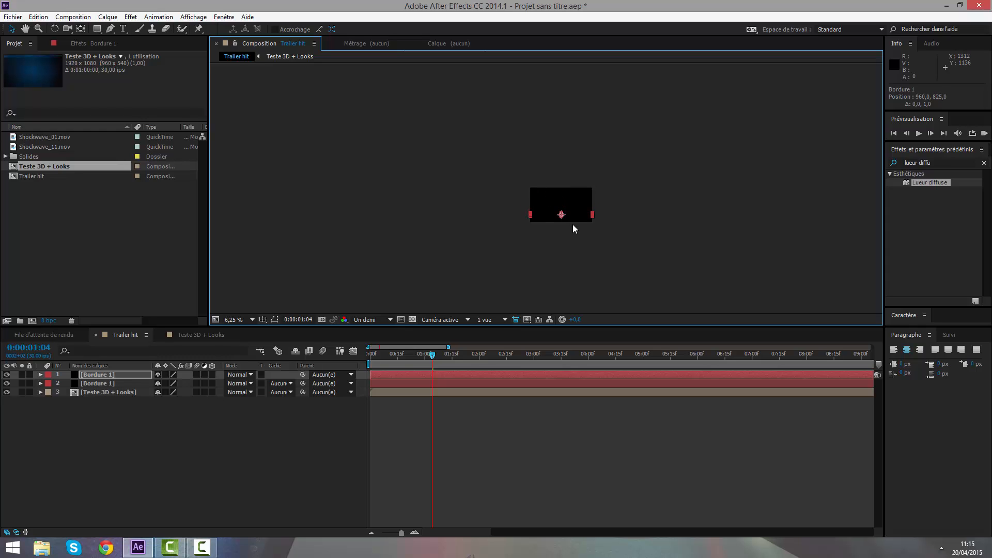
key(Down)
key(Down)
key(Down)
key(Down)
key(Down)
key(Down)
key(Down)
key(Down)
key(Down)
- Fine-tune the duplicate band against the frame's lower edge, to Position 960, 1028.5, and fit the composition to the viewer
scroll(572, 228, up, 4)
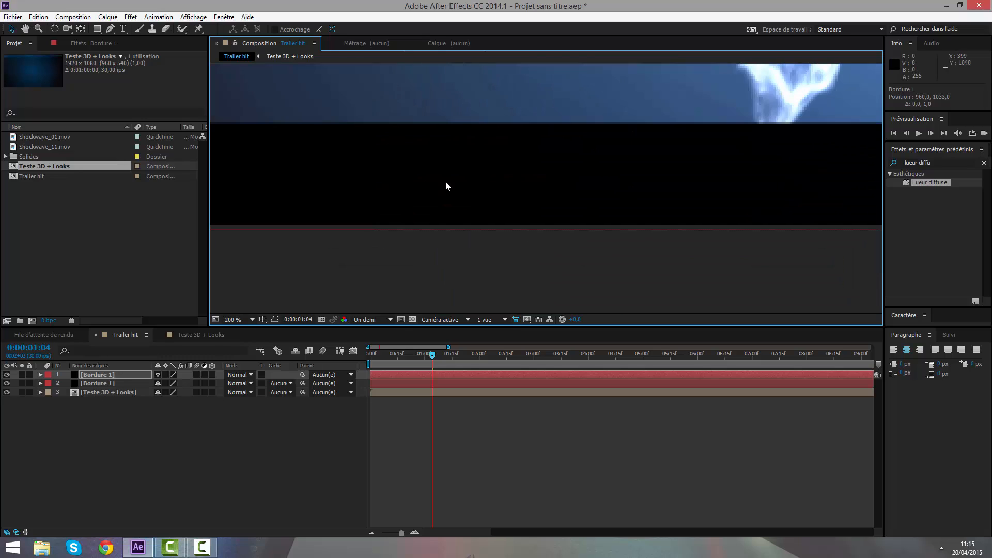
scroll(446, 181, up, 4)
key(Up)
key(Up)
key(Up)
key(Up)
key(Up)
key(Up)
key(Up)
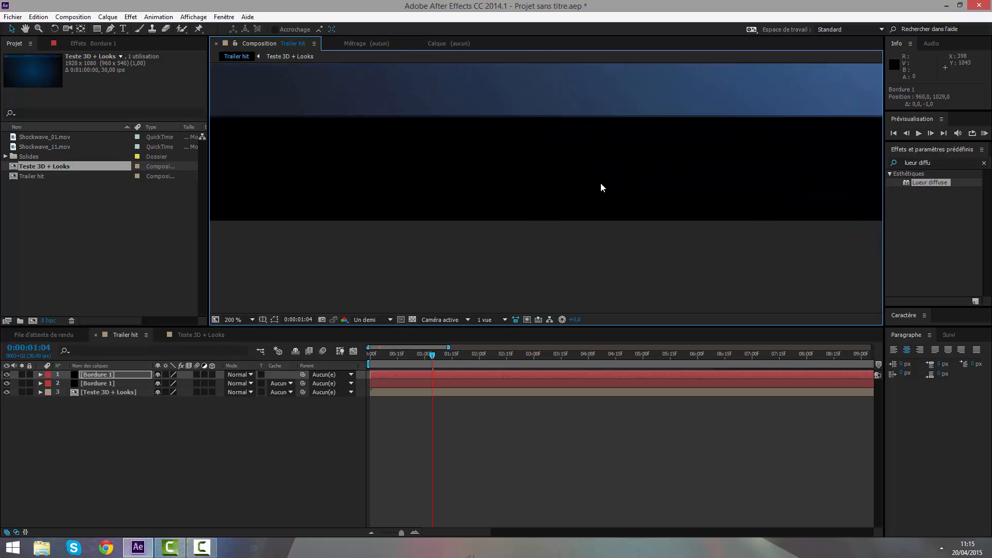
scroll(519, 250, up, 2)
scroll(520, 252, up, 2)
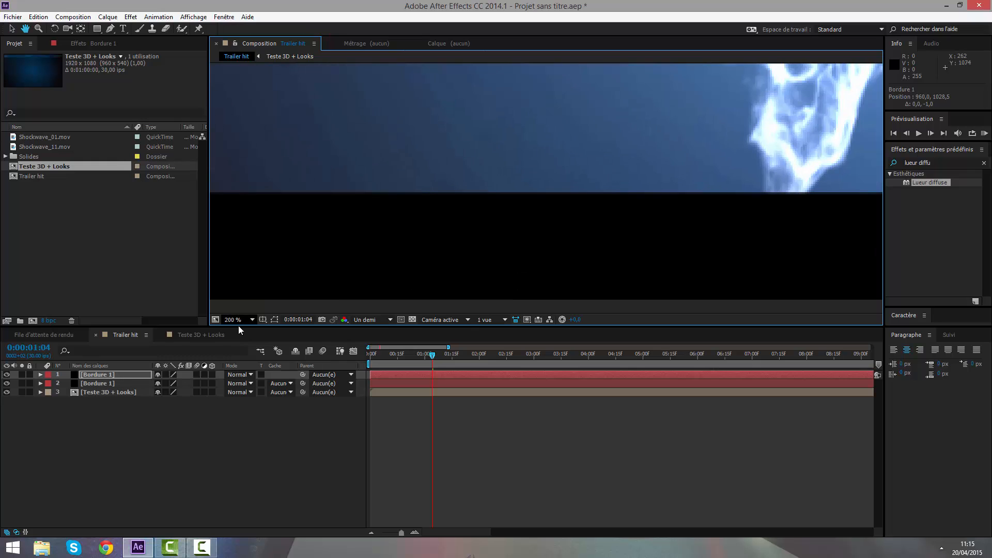
click(234, 319)
click(248, 343)
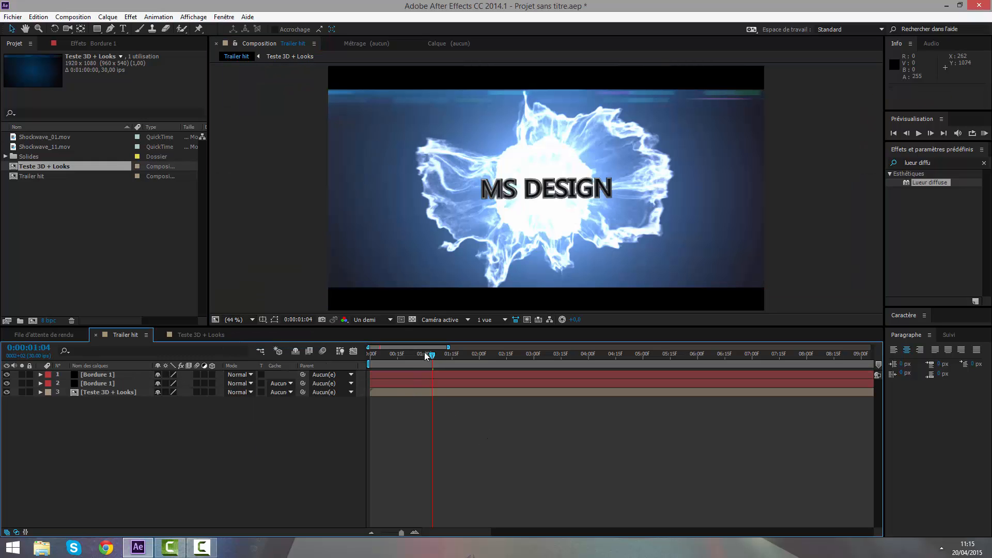
- Check the letterboxed animation up to 0:00:01:21 and add an adjustment layer named "Looks"
drag(425, 353, 463, 370)
right_click(497, 463)
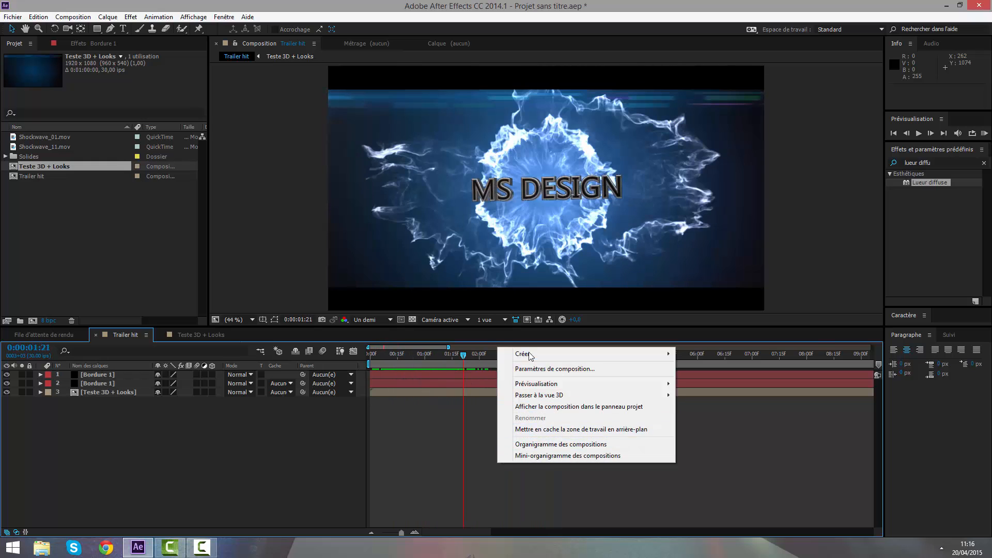
mouse_move(530, 356)
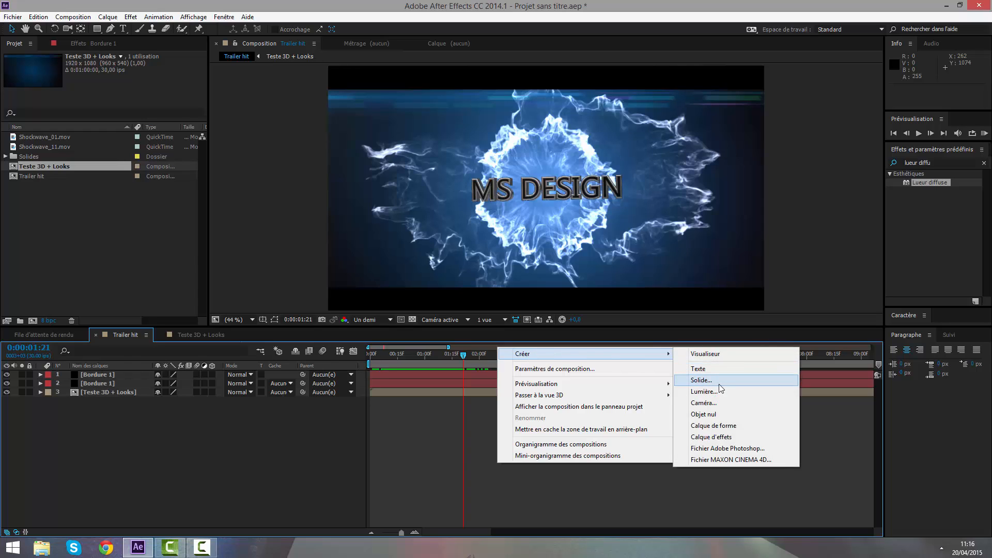
click(720, 438)
key(Return)
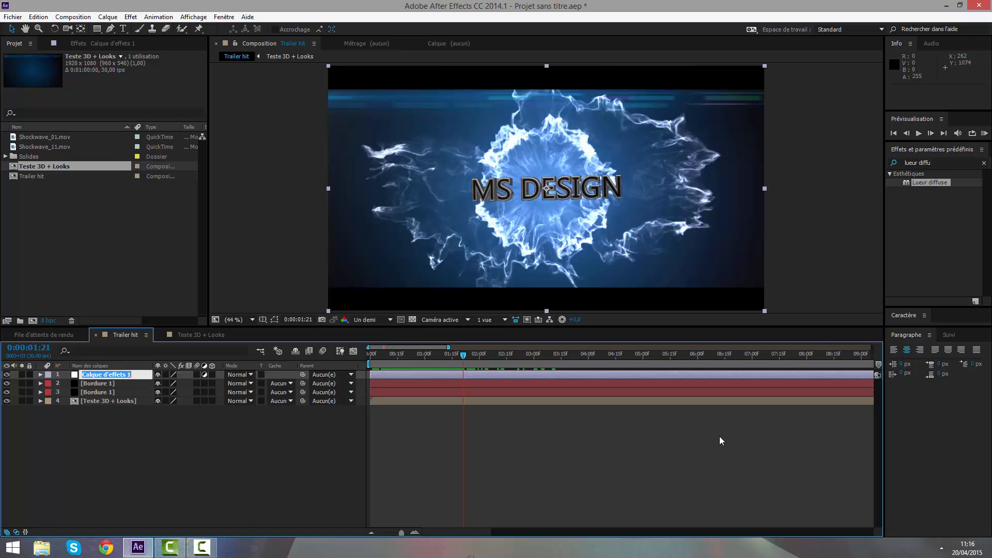
text(Looks)
key(Return)
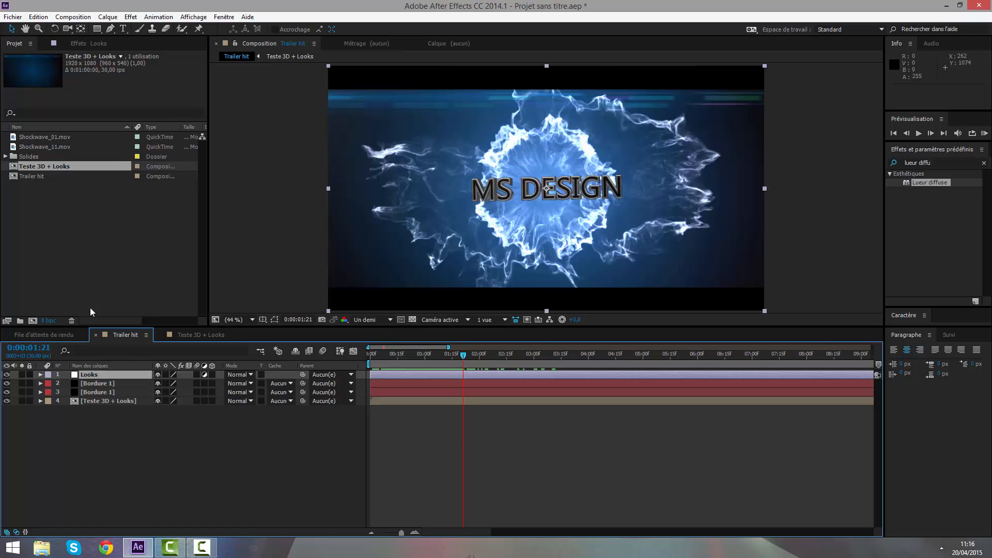
- Place the Looks layer beneath both Bordure 1 bands and apply the Red Giant Magic Bullet Looks effect to it
drag(90, 376, 88, 397)
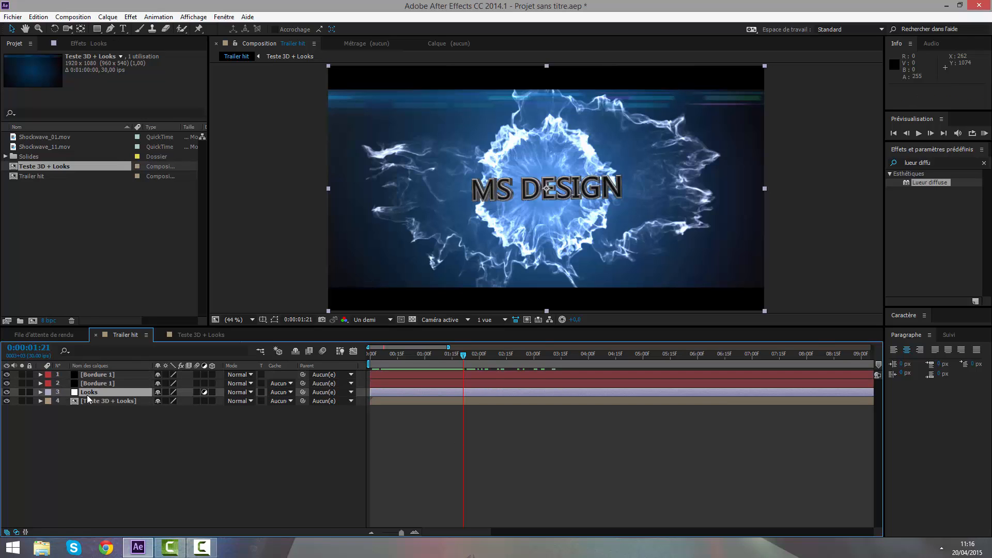
right_click(405, 395)
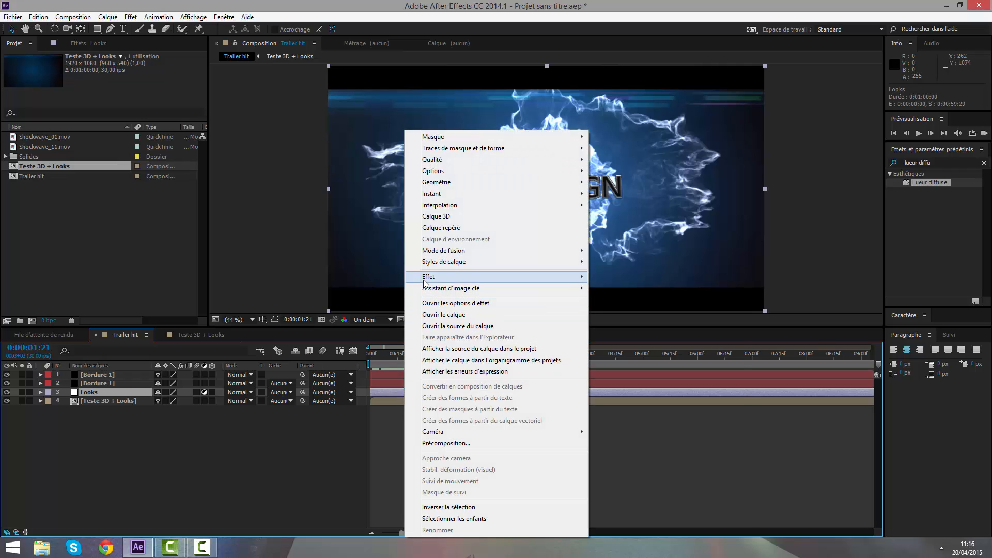
mouse_move(427, 279)
mouse_move(634, 368)
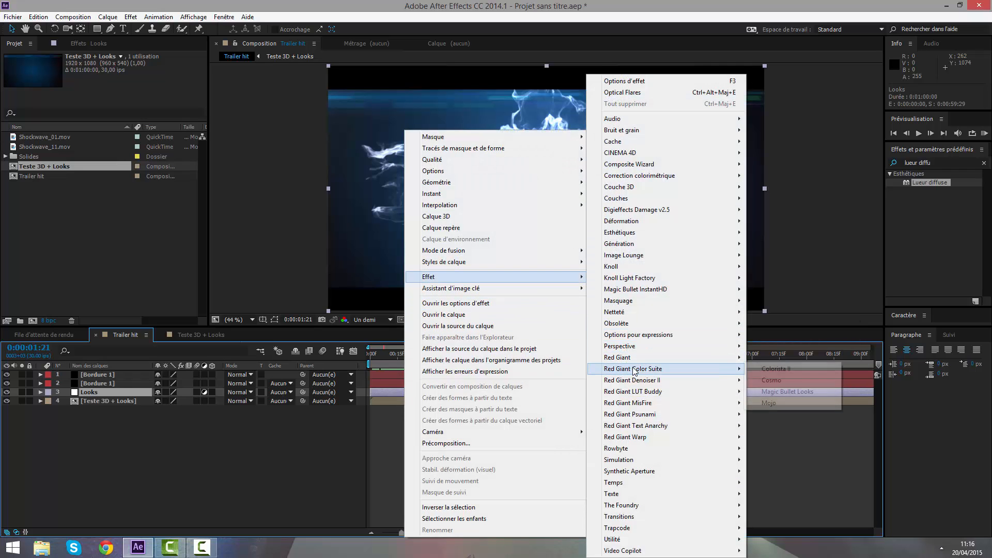
click(789, 391)
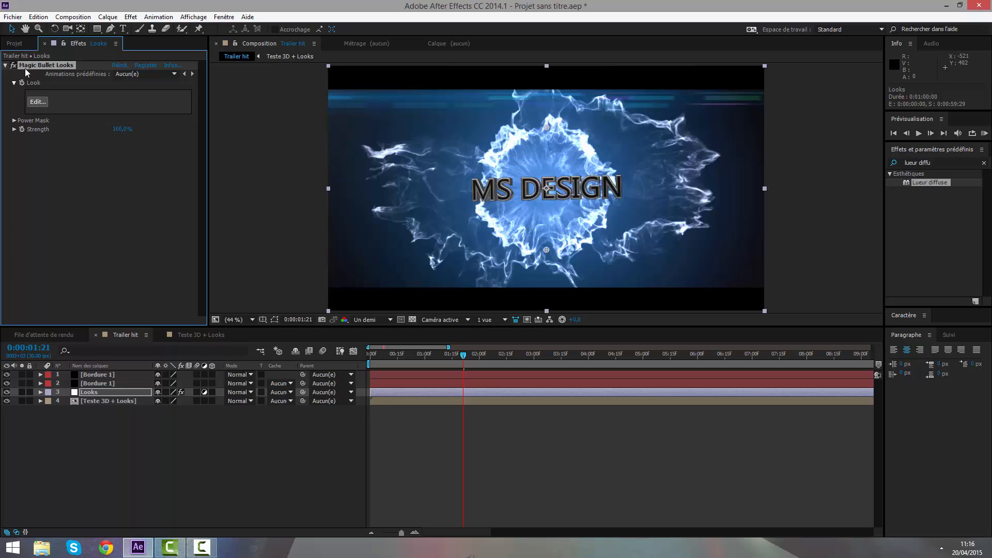
- Grade the Looks adjustment layer with the Movie Star preset from the People looks in Magic Bullet Looks
click(40, 102)
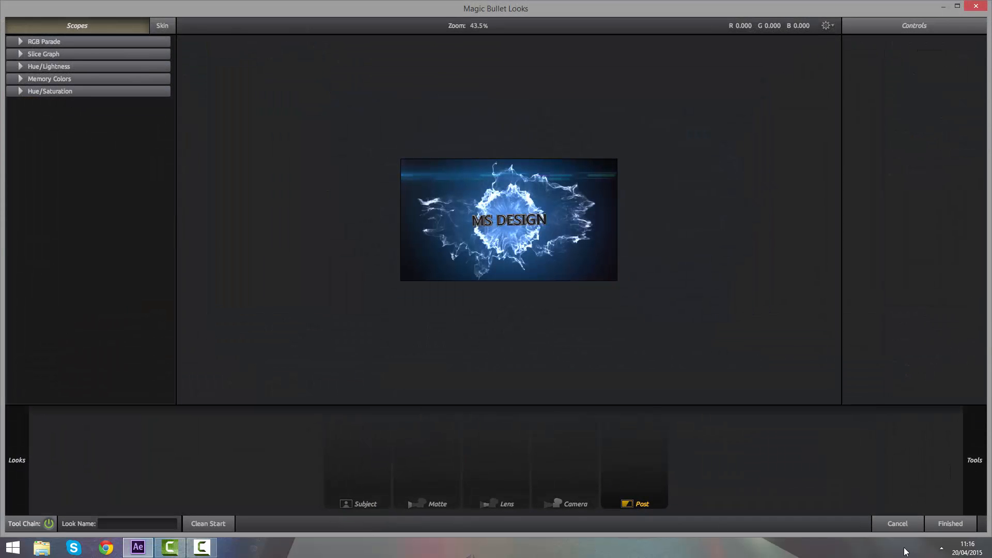
click(951, 523)
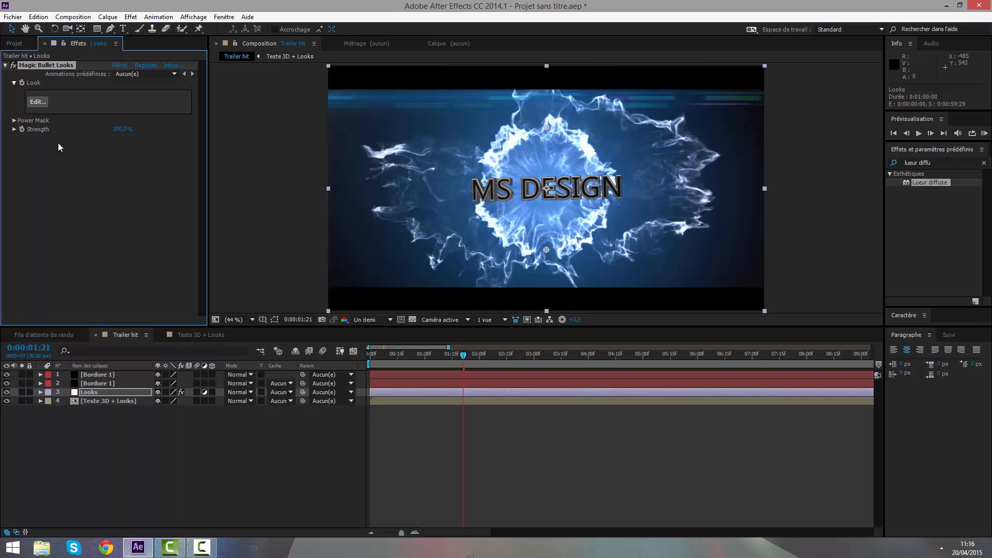
click(43, 102)
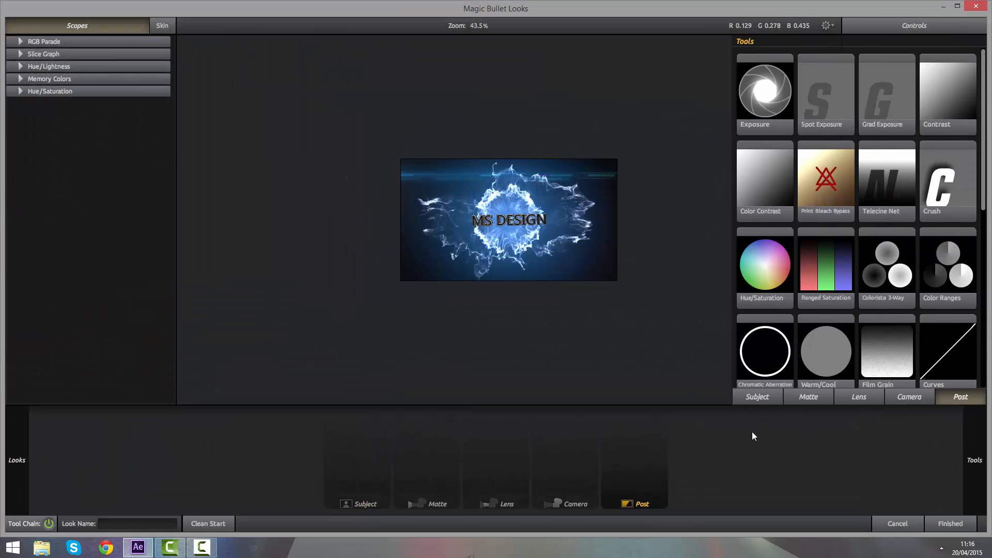
mouse_move(16, 451)
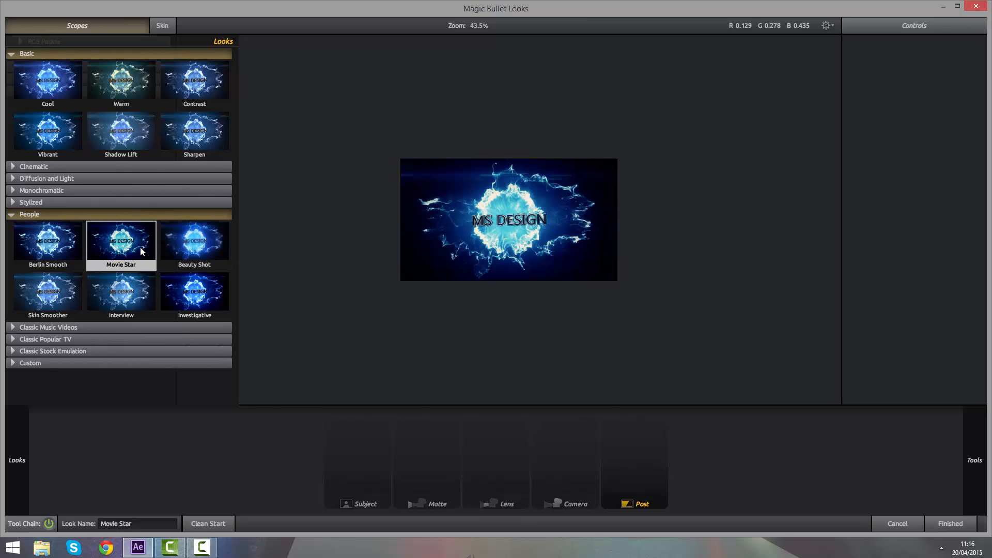
click(139, 252)
click(963, 526)
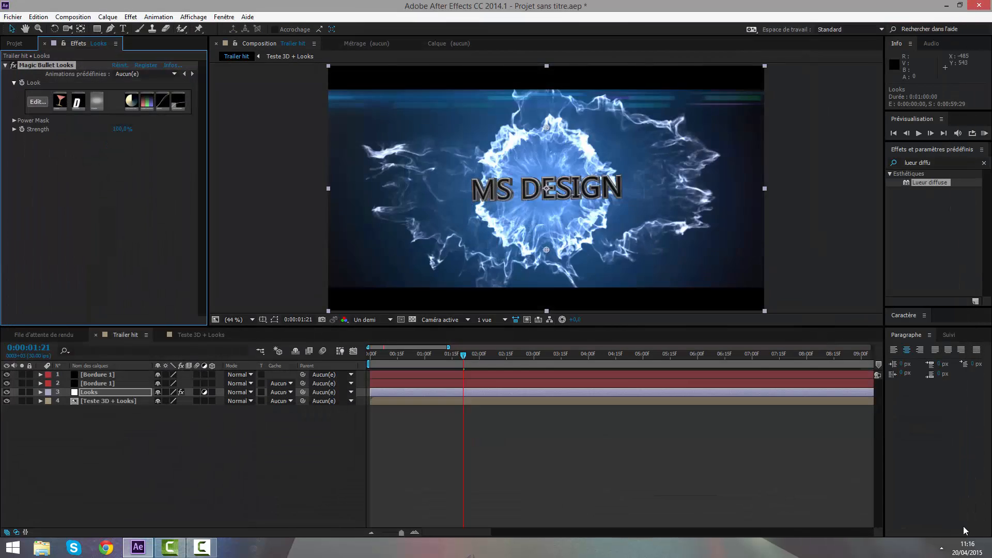
- Review the graded MS DESIGN animation around 0:00:01:19 and play it from the first frame
scroll(586, 189, down, 2)
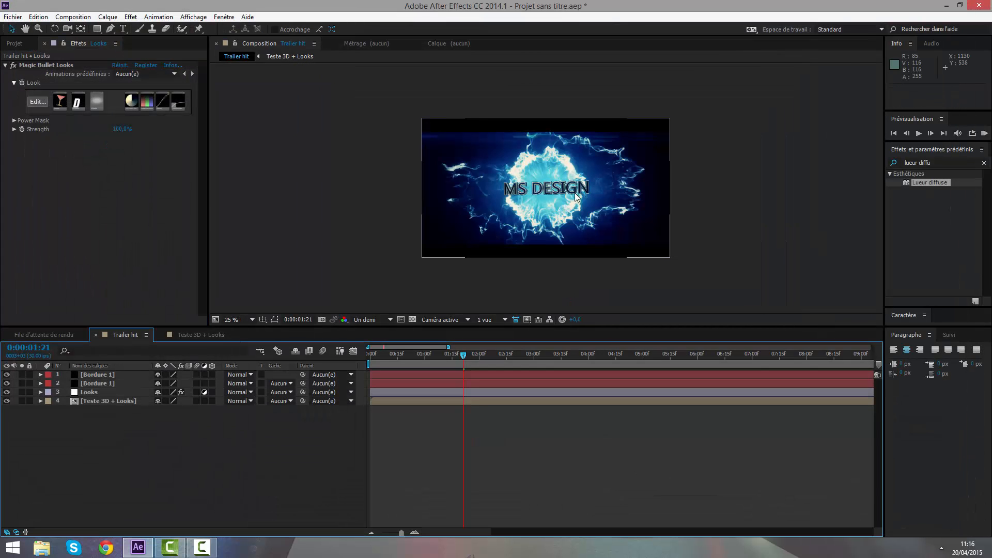
mouse_move(465, 353)
mouse_down()
mouse_move(361, 358)
mouse_move(470, 357)
mouse_move(458, 354)
mouse_up()
key(period)
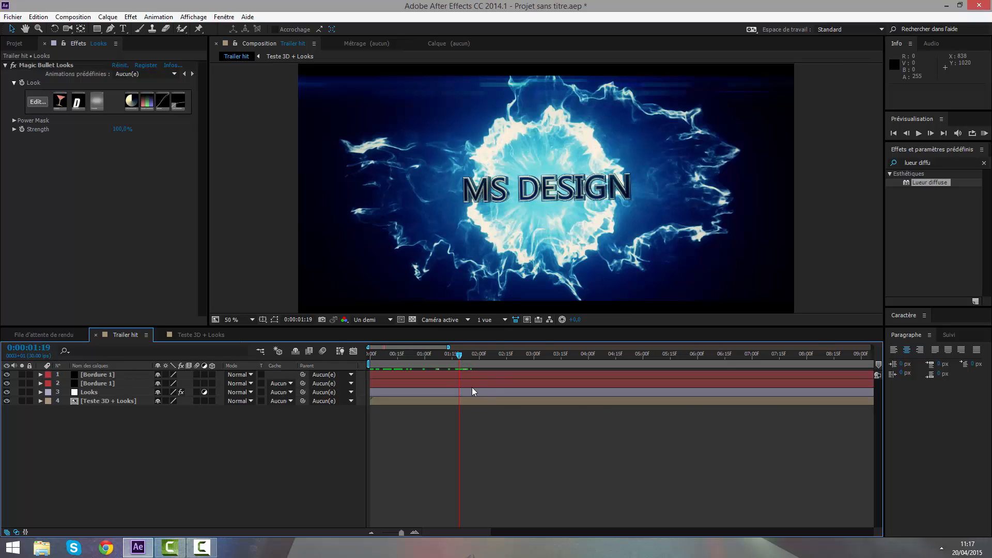
drag(454, 360, 341, 361)
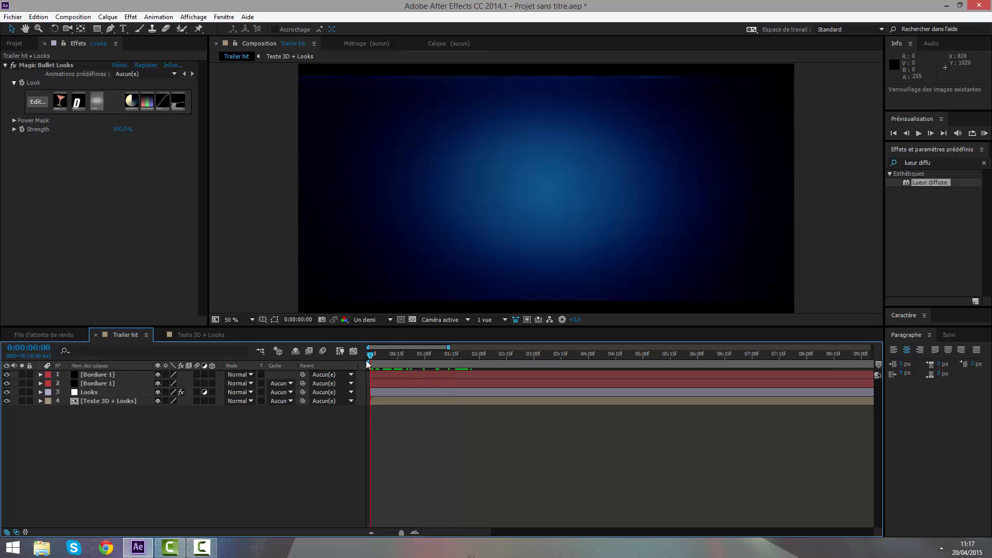
key(space)
key(space)
- Enlarge the look's Vignette ellipse to a radius of about 0.856 and an aspect of about 2.235, and keep the look
click(37, 103)
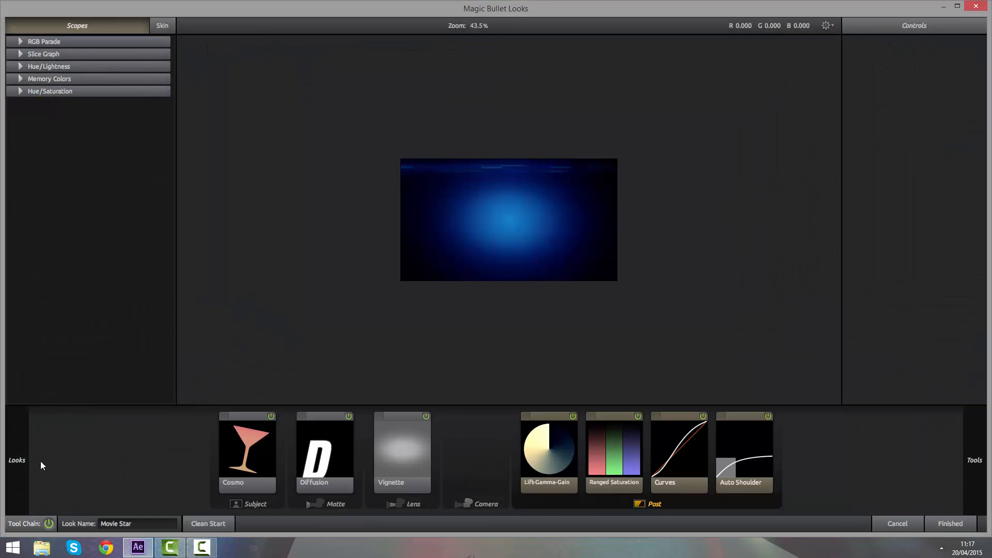
mouse_move(27, 461)
click(423, 470)
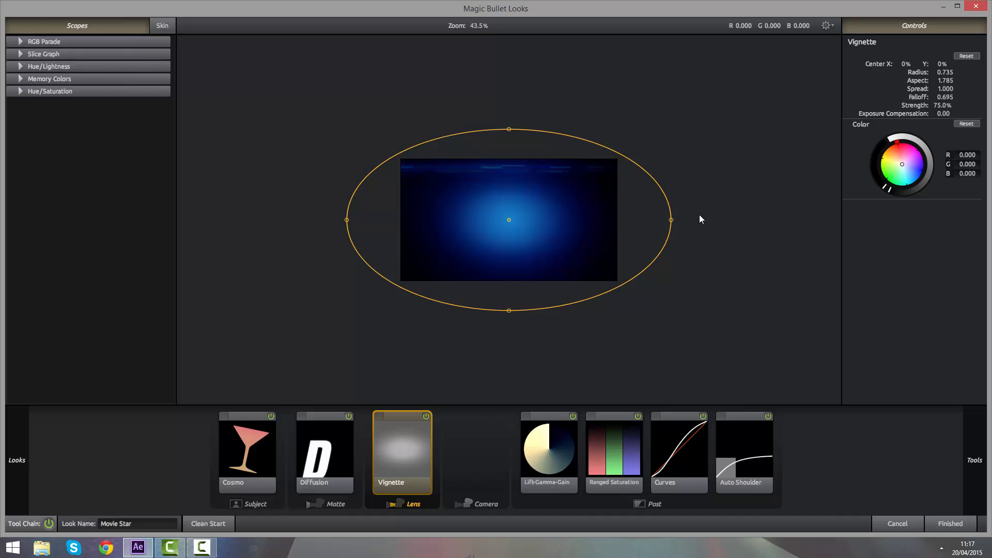
drag(672, 223, 746, 221)
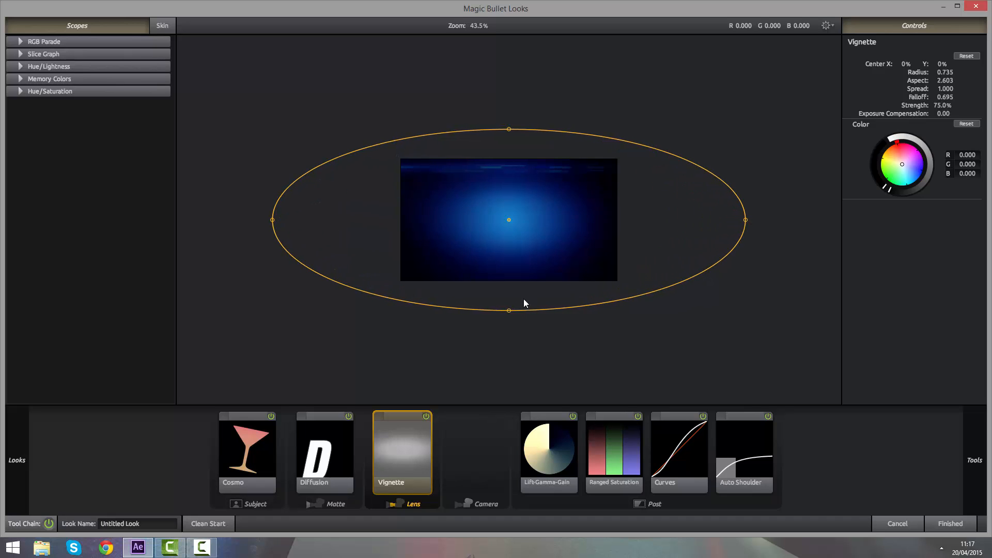
drag(506, 313, 510, 328)
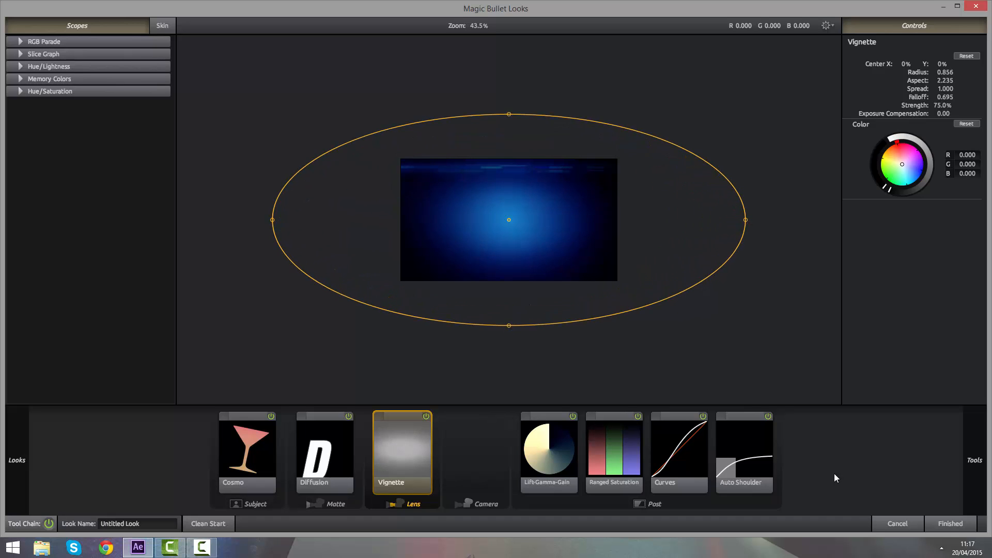
click(932, 519)
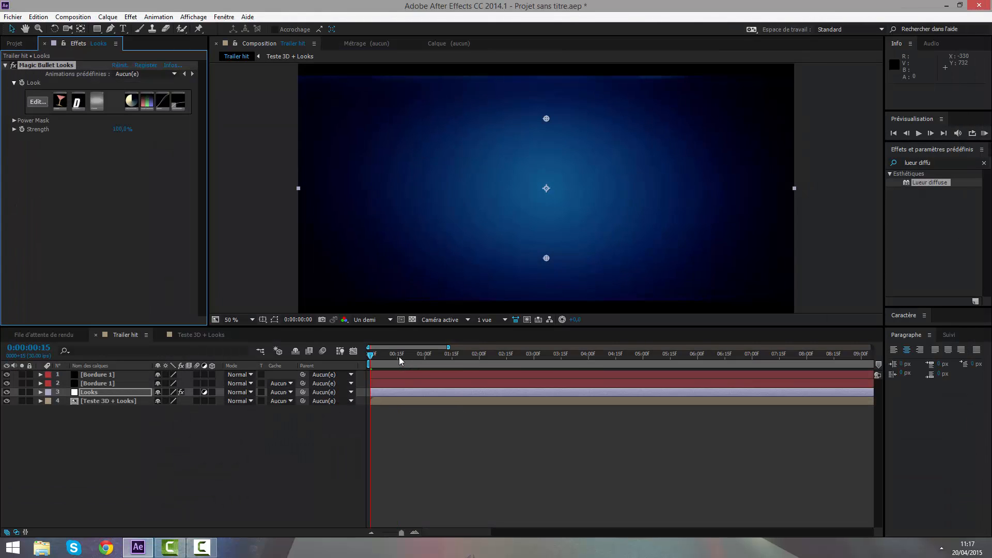
- Check the title hit with the wider vignette and play the rendered preview from the first frame
drag(399, 356, 472, 350)
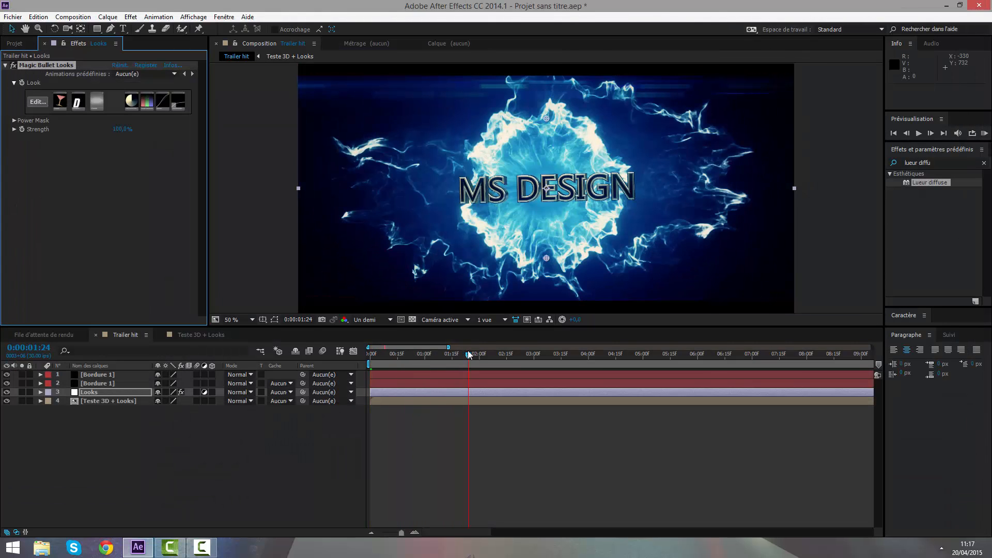
click(401, 424)
key(Page_Down)
key(Page_Down)
key(Page_Down)
drag(453, 368, 369, 355)
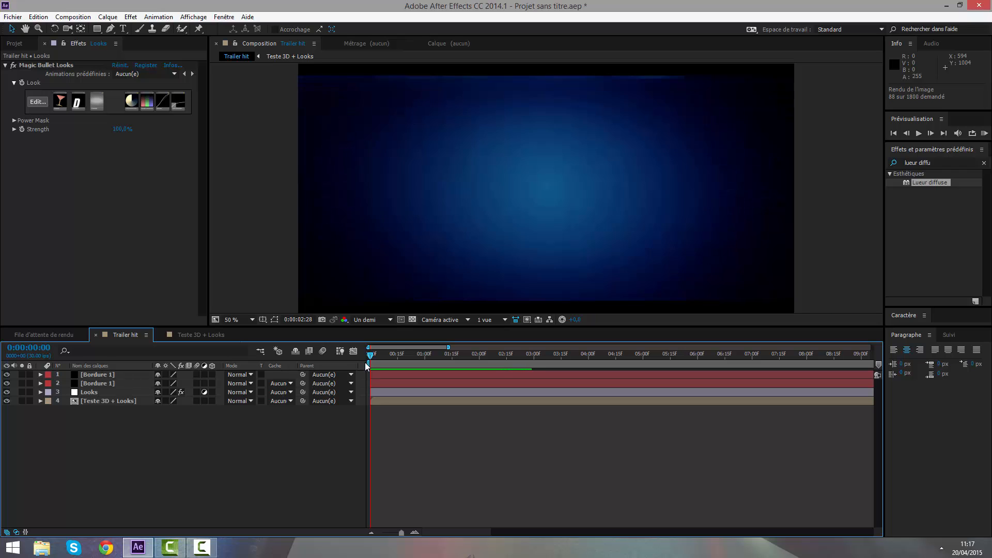
key(space)
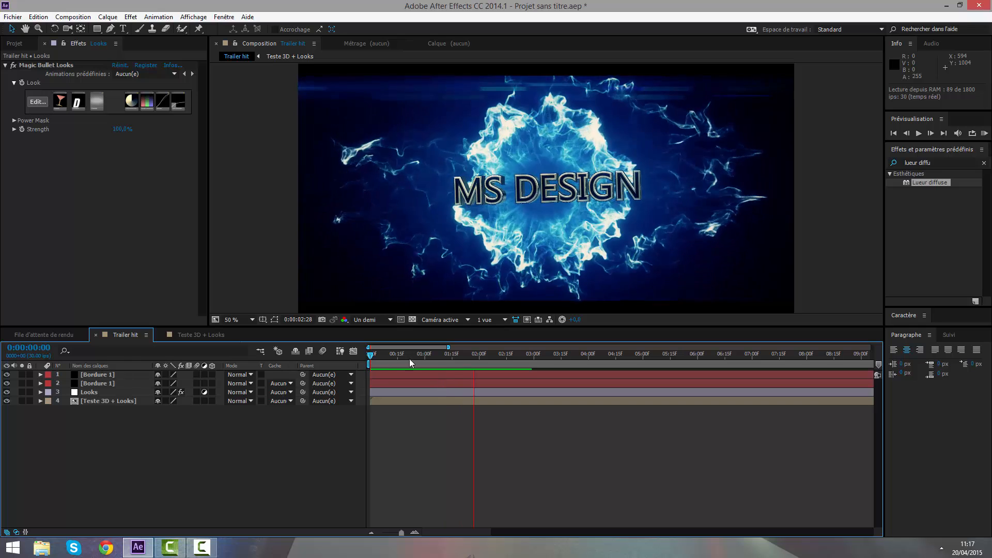
- Duplicate the Teste 3D + Looks layer and trim the upper copy to start at 0:00:00:20, just before the flash
mouse_move(409, 355)
mouse_down()
mouse_move(385, 364)
mouse_move(410, 364)
mouse_up()
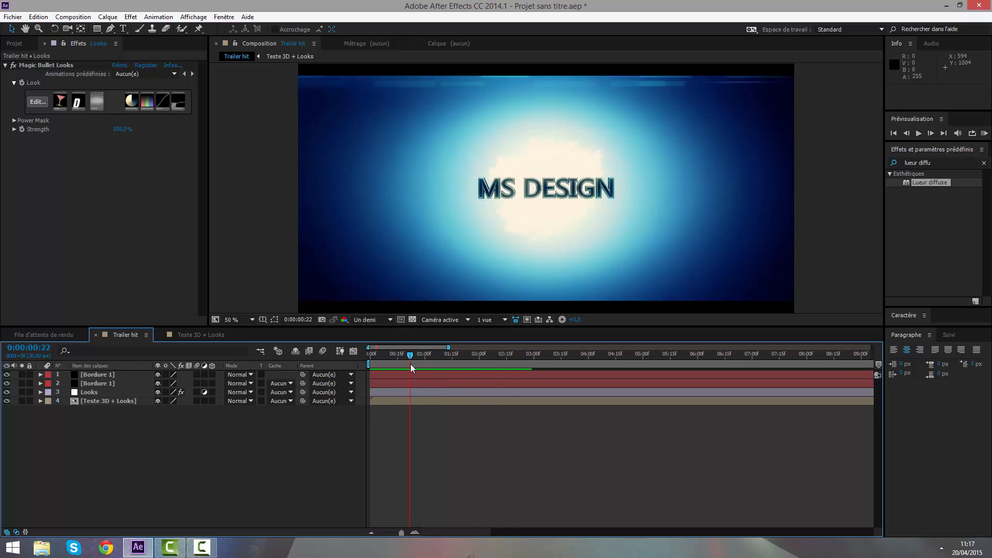
key(Page_Up)
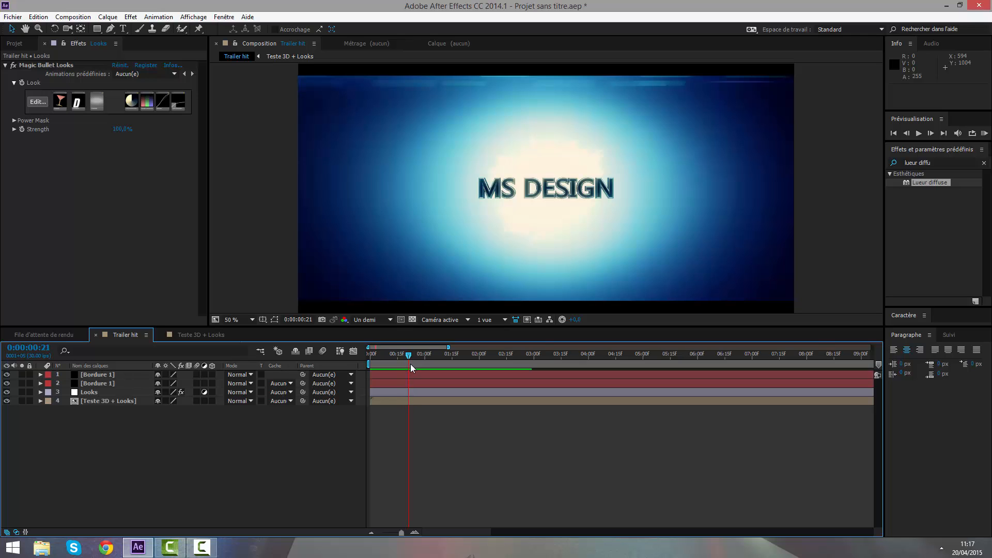
drag(410, 364, 408, 364)
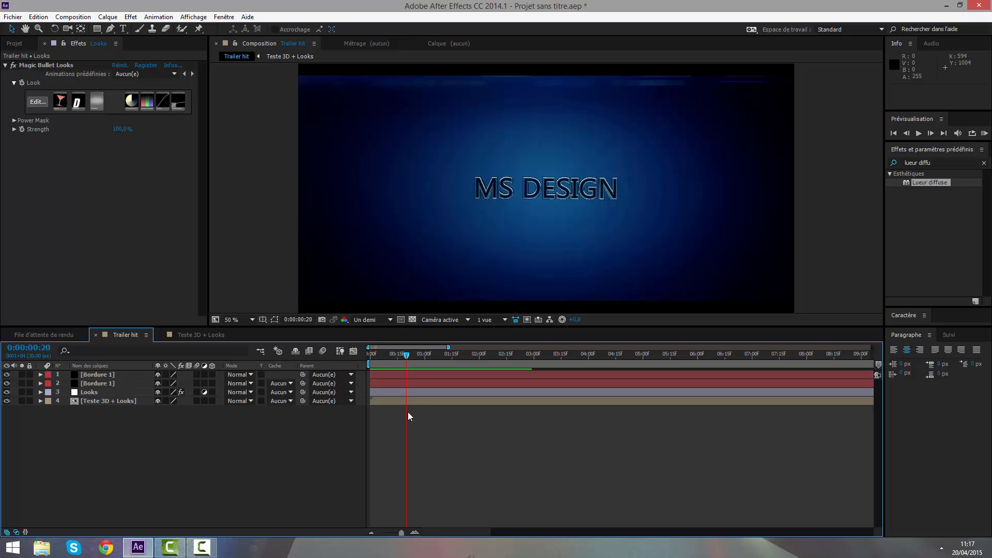
click(410, 403)
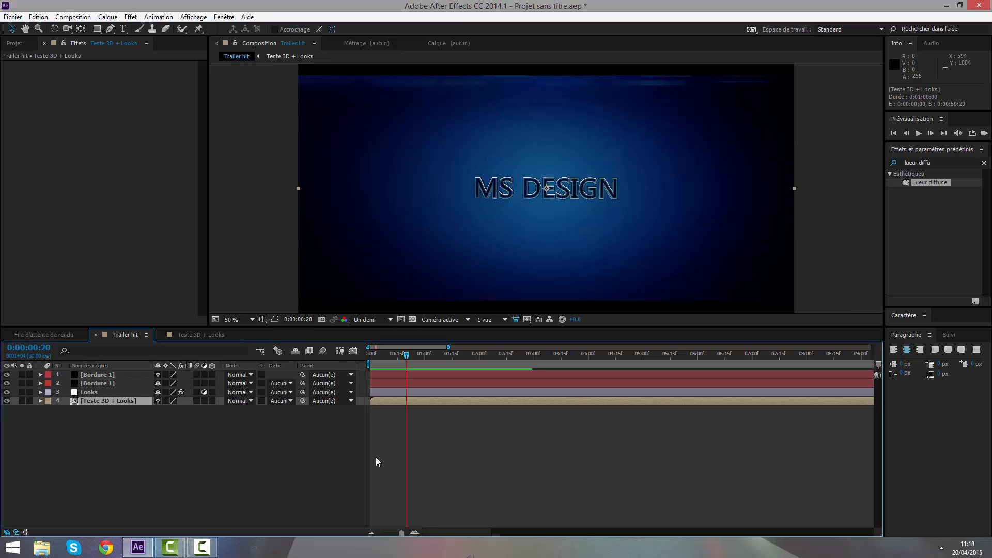
key(ctrl+d)
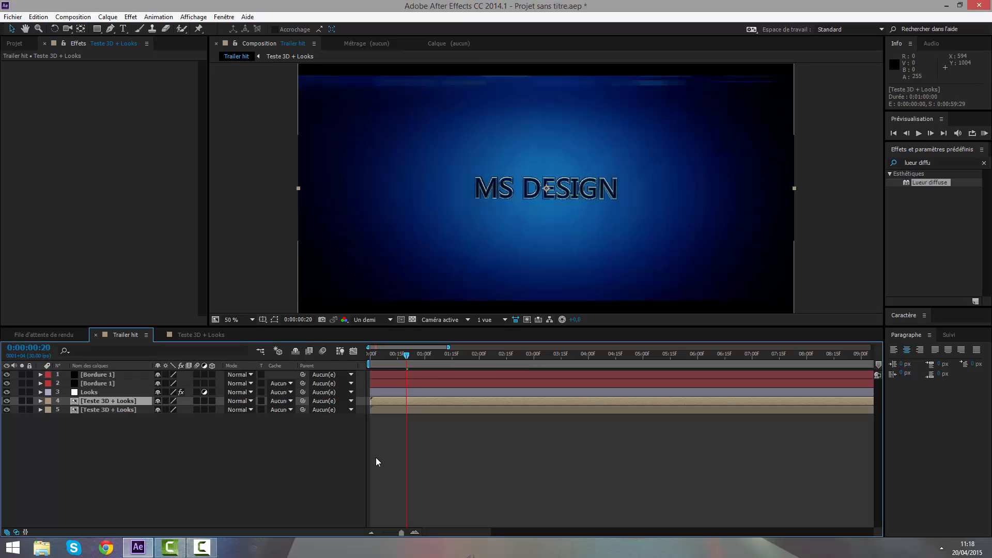
key(alt+bracketleft)
click(376, 457)
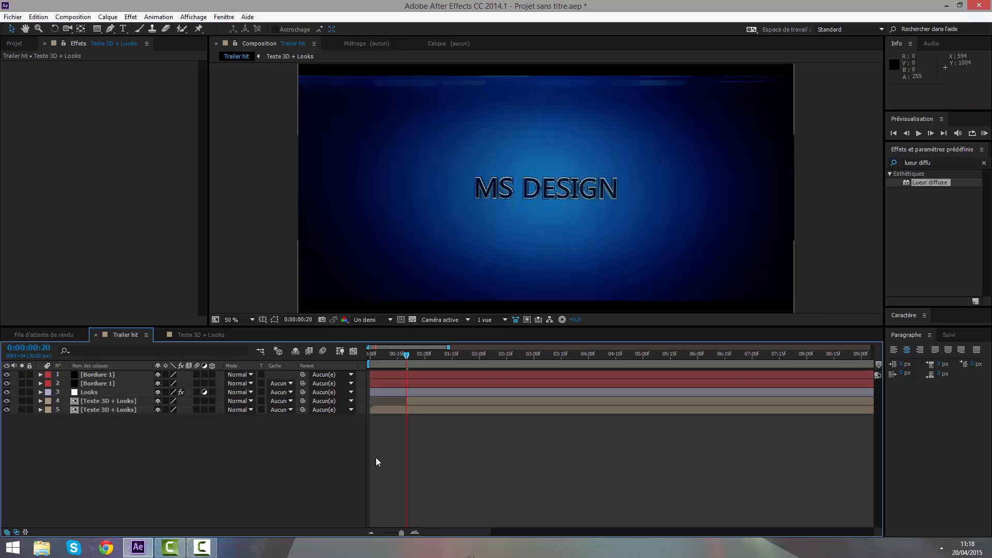
- Trim the lower Teste 3D + Looks layer so it ends at 0:00:00:20, where the upper copy begins
key(ctrl+Down)
key(semicolon)
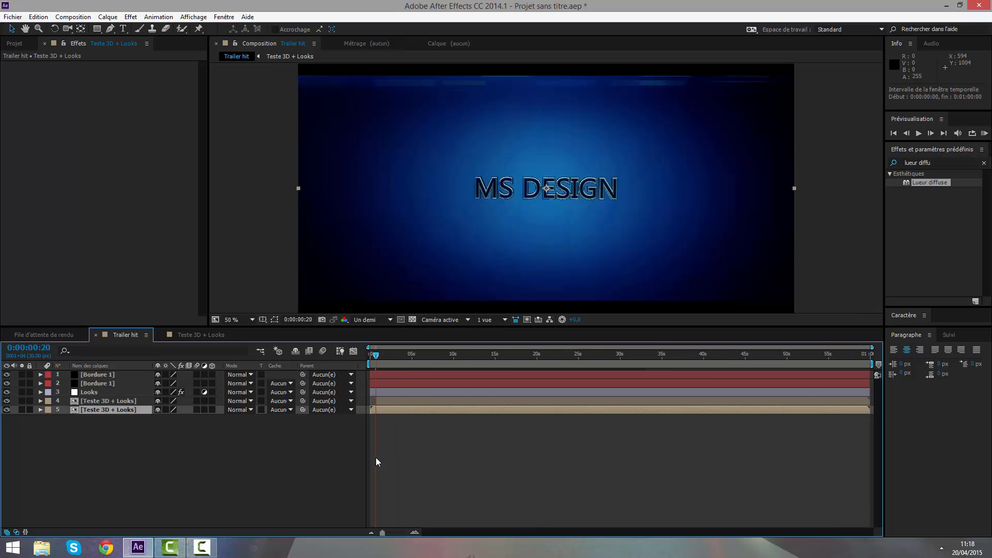
key(alt+bracketright)
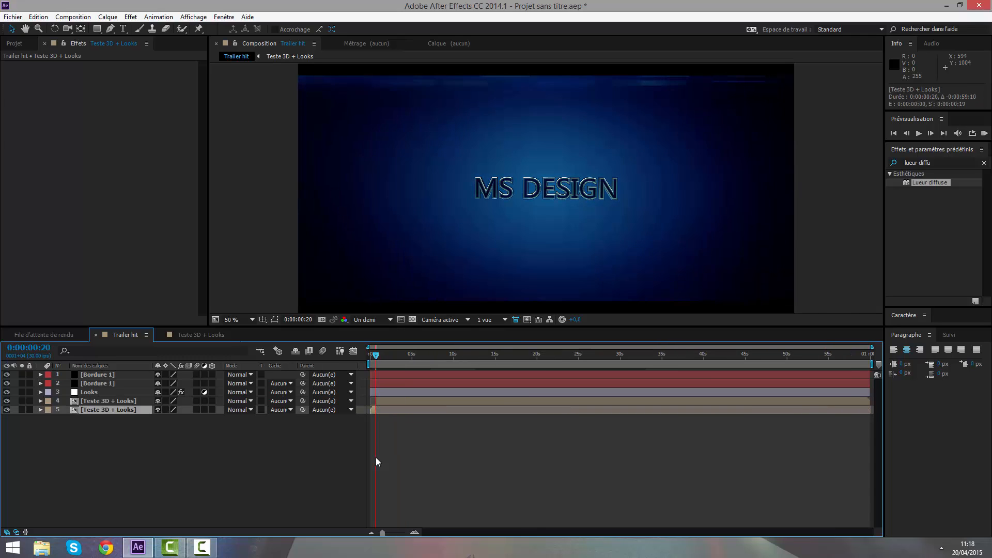
key(semicolon)
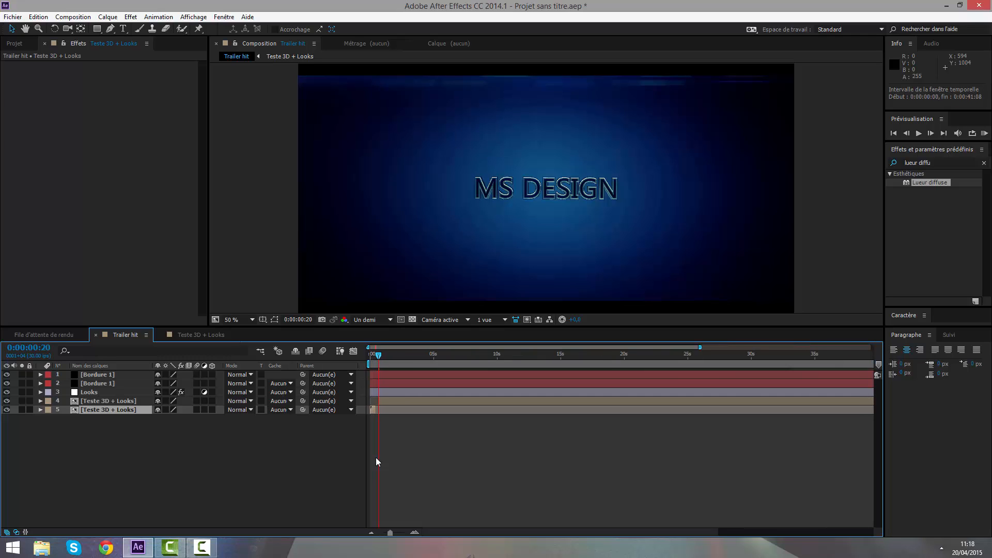
key(alt+bracketright)
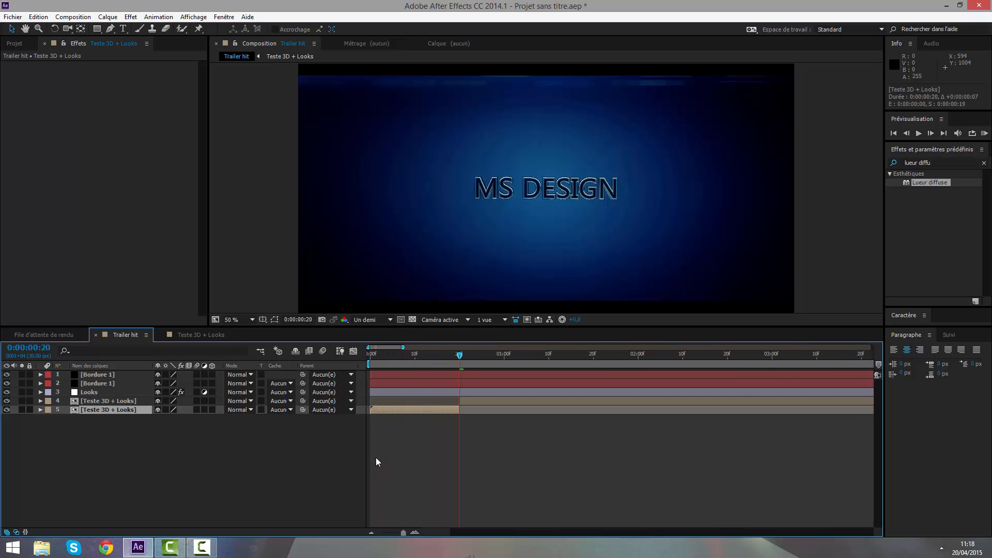
- Step through the frames between 0:00:00:06 and 0:00:00:20 to examine the cut between the two Teste 3D + Looks layers
key(Page_Down)
key(Page_Down)
key(Page_Up)
key(Page_Up)
key(Page_Up)
key(Page_Up)
key(Page_Up)
key(Page_Up)
key(Page_Up)
key(Page_Up)
key(Page_Up)
key(Page_Up)
key(Page_Up)
key(Page_Up)
key(Page_Up)
key(Page_Up)
key(Page_Up)
key(Page_Up)
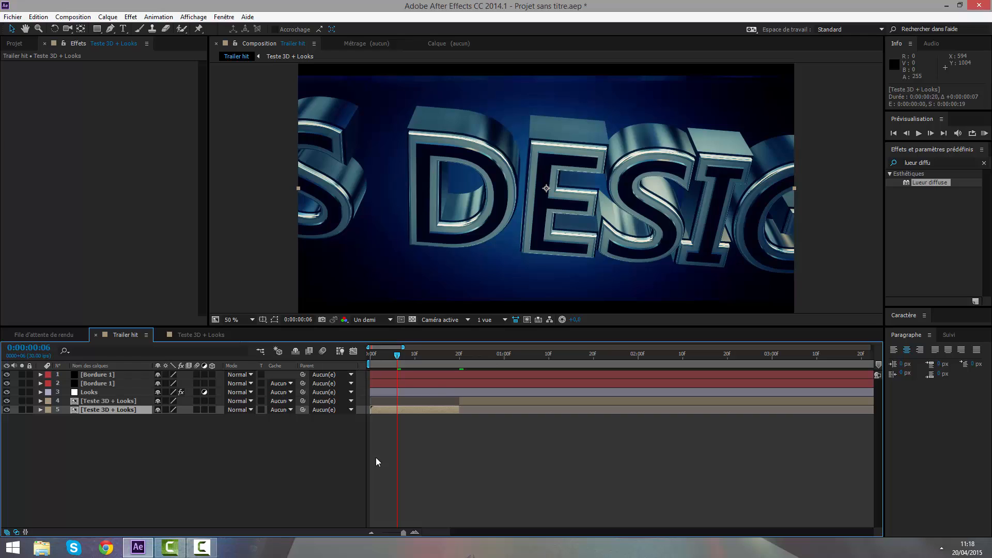
key(Page_Down)
key(Page_Down)
key(Page_Down)
key(Page_Down)
key(Page_Down)
key(Page_Down)
key(Page_Down)
key(Page_Down)
key(Page_Down)
key(Page_Down)
key(Page_Down)
key(Page_Down)
key(Page_Down)
key(Page_Down)
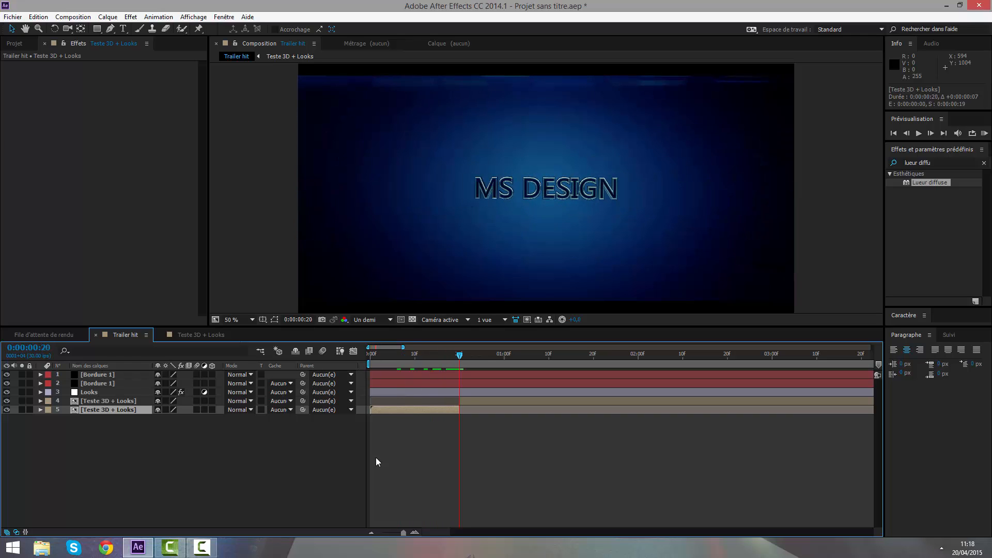
- Select the upper Teste 3D + Looks layer and review the explosion after the cut, stopping at 0:00:00:24
key(ctrl+Up)
key(space)
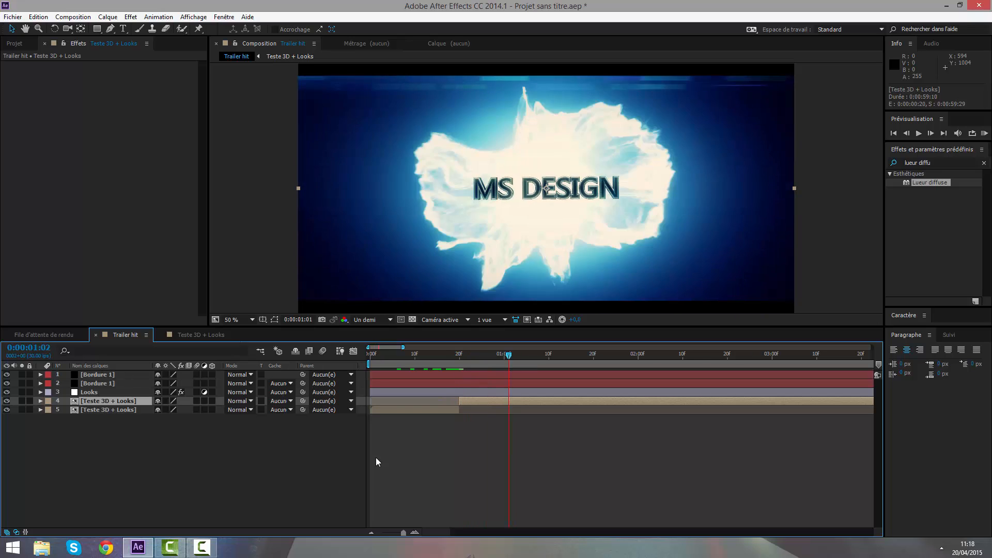
key(Page_Up)
key(Page_Up)
key(Page_Up)
key(Page_Up)
key(Page_Up)
key(Page_Up)
key(Page_Up)
key(Page_Up)
key(Page_Up)
key(Page_Up)
key(Page_Up)
key(Page_Up)
key(Page_Up)
key(Page_Up)
key(Page_Up)
key(Page_Up)
key(Page_Up)
key(Page_Up)
key(Page_Up)
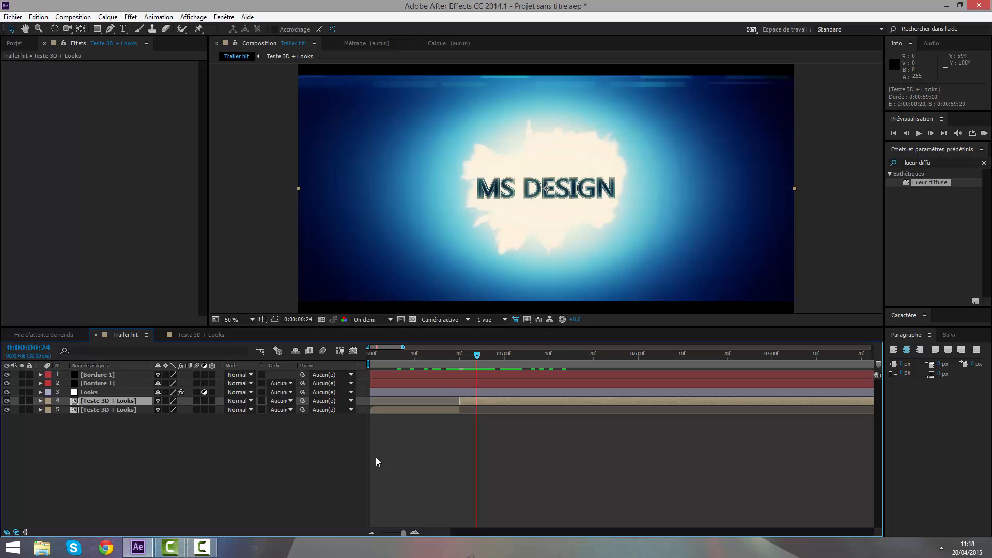
- Add the expression wiggle(5,20) to the Position of the upper Teste 3D + Looks layer
key(p)
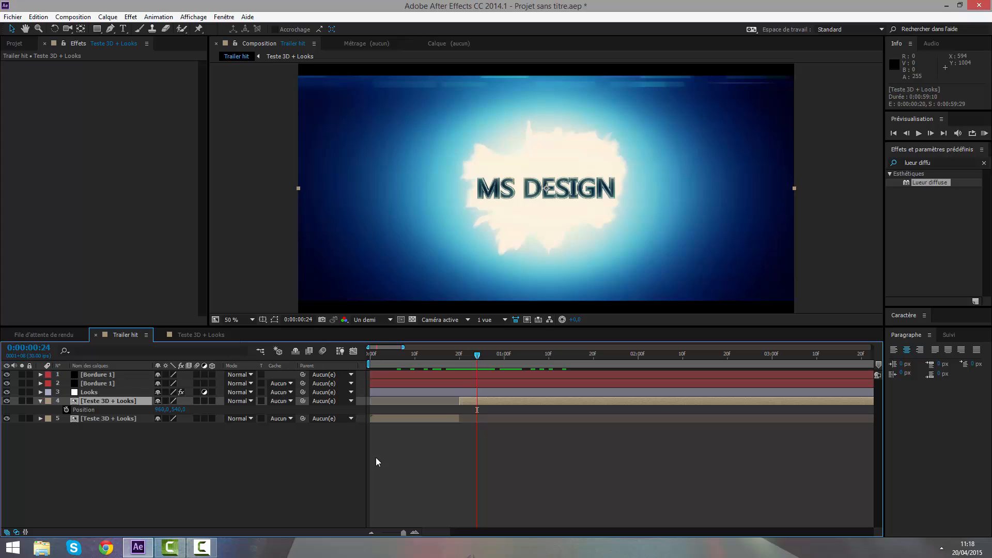
key(alt+shift+equal)
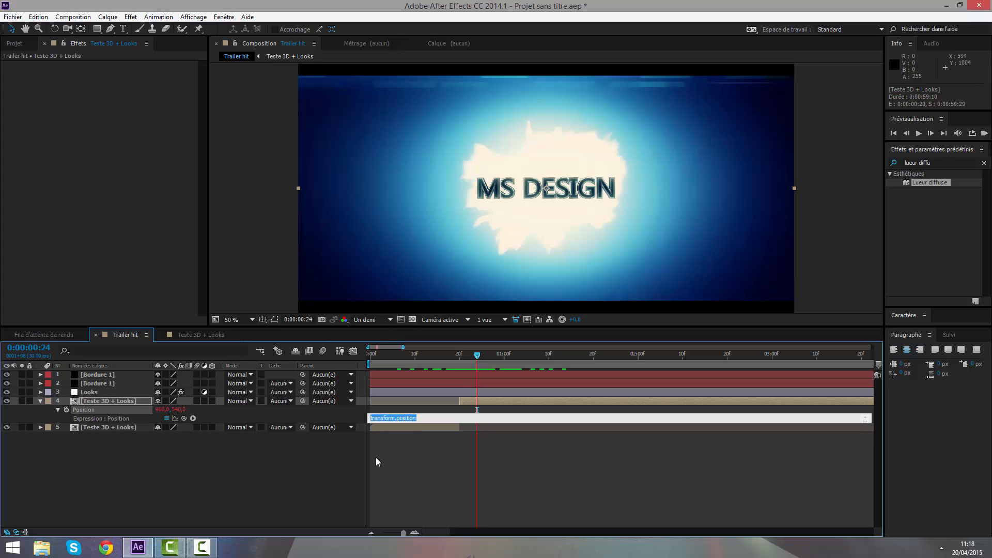
text(wiggle(5,20))
click(376, 458)
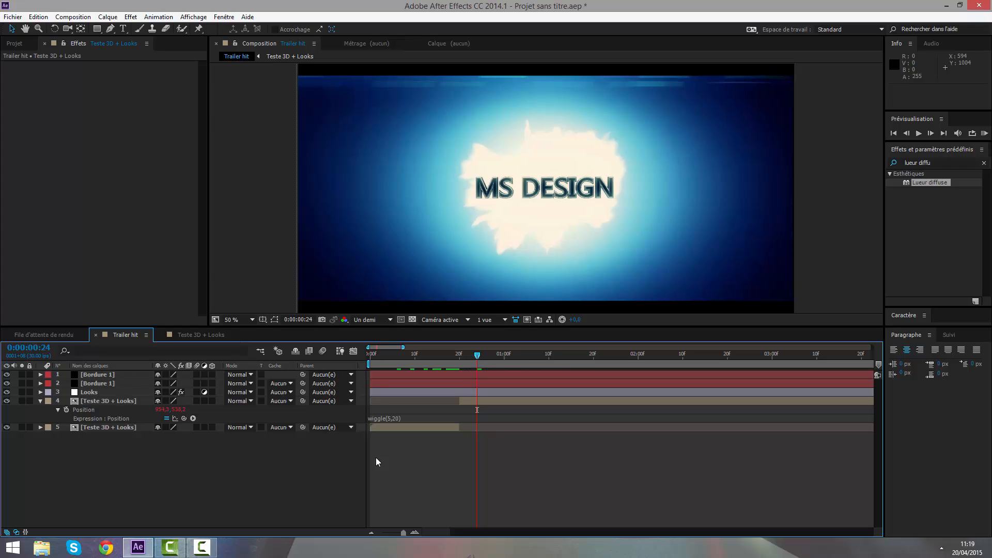
- Step through the frames to examine the shake on the title hit, and return to 0:00:00:00
key(Page_Down)
key(Page_Down)
key(Page_Down)
key(Page_Down)
key(Page_Down)
key(Page_Down)
key(Page_Up)
key(Page_Up)
key(Page_Up)
key(Page_Up)
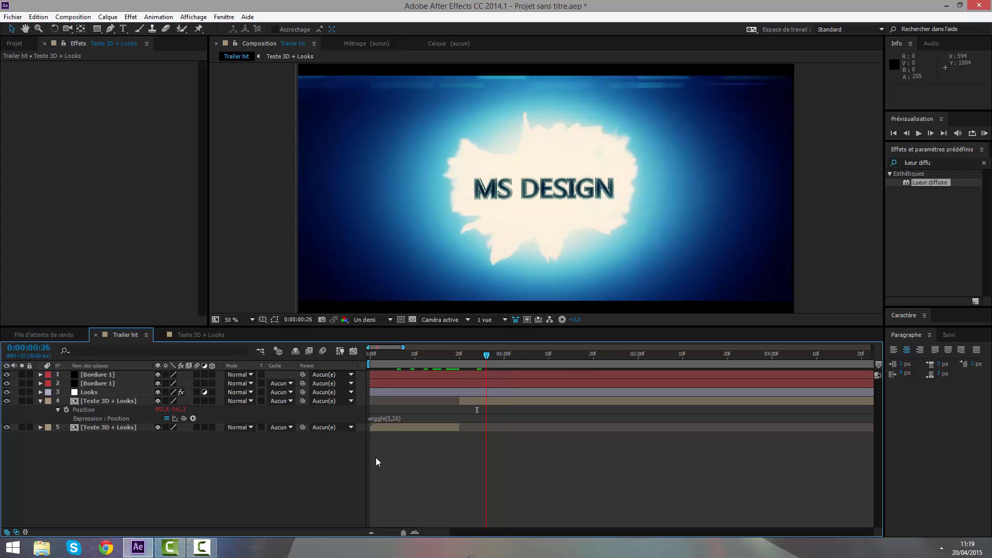
key(Page_Up)
key(Page_Up)
key(Page_Up)
key(Page_Up)
key(Page_Up)
key(Page_Up)
key(Page_Up)
key(Page_Up)
key(Page_Up)
key(Page_Up)
key(Page_Up)
key(Page_Up)
key(Page_Up)
key(Page_Up)
key(Page_Up)
key(Page_Up)
key(Page_Up)
key(Page_Up)
key(Page_Up)
key(Page_Up)
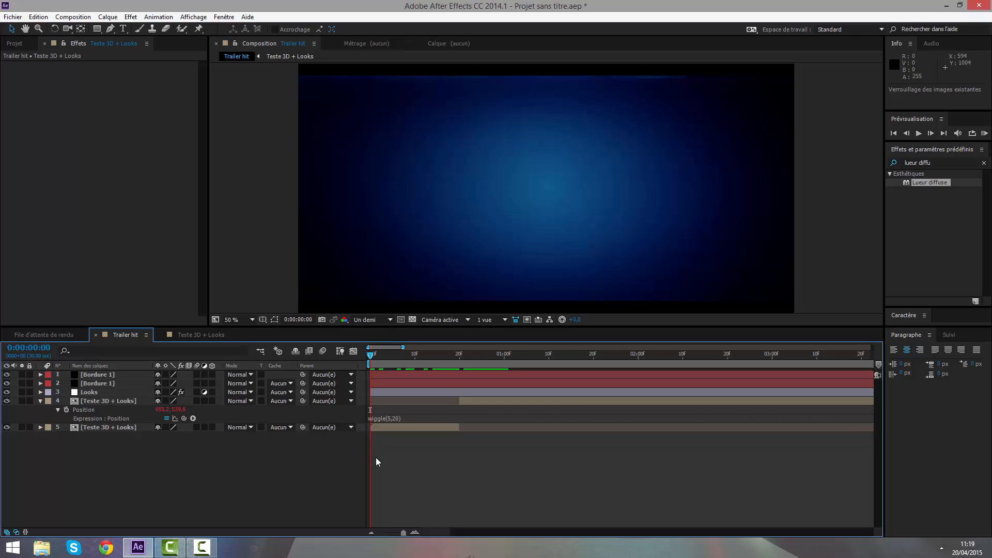
- Preview the title hit and change the Position expression of the upper Teste 3D + Looks layer to wiggle(3,15)
key(space)
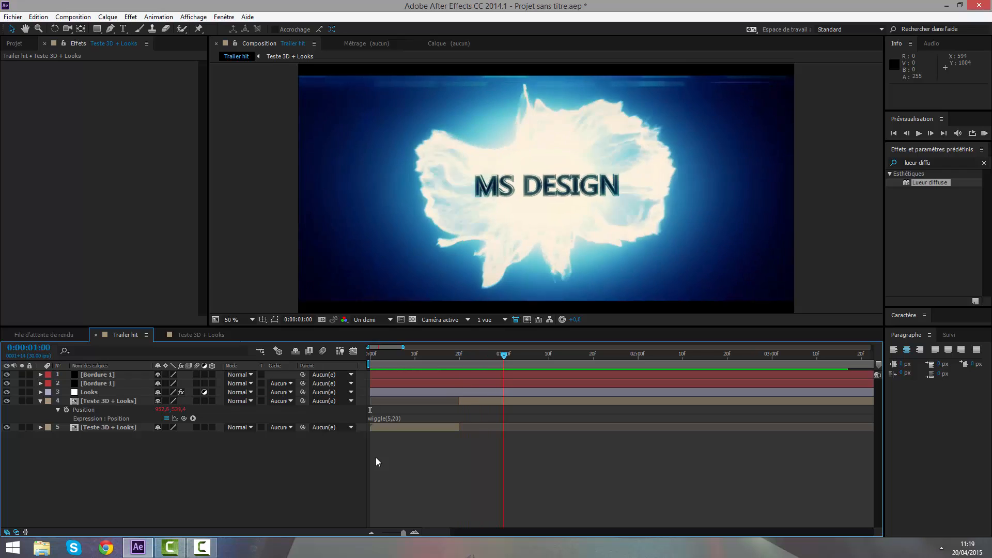
key(space)
key(ctrl+Up)
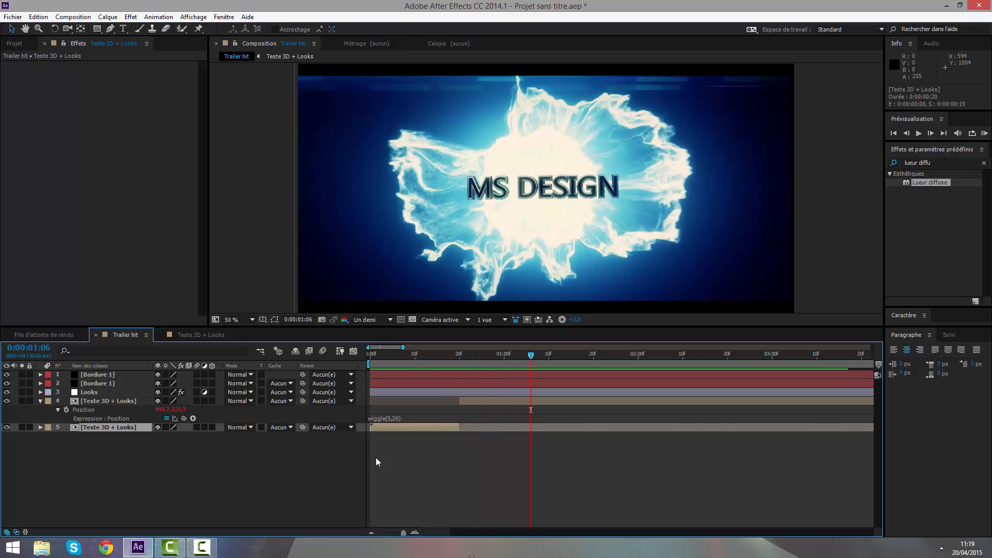
click(384, 418)
click(390, 419)
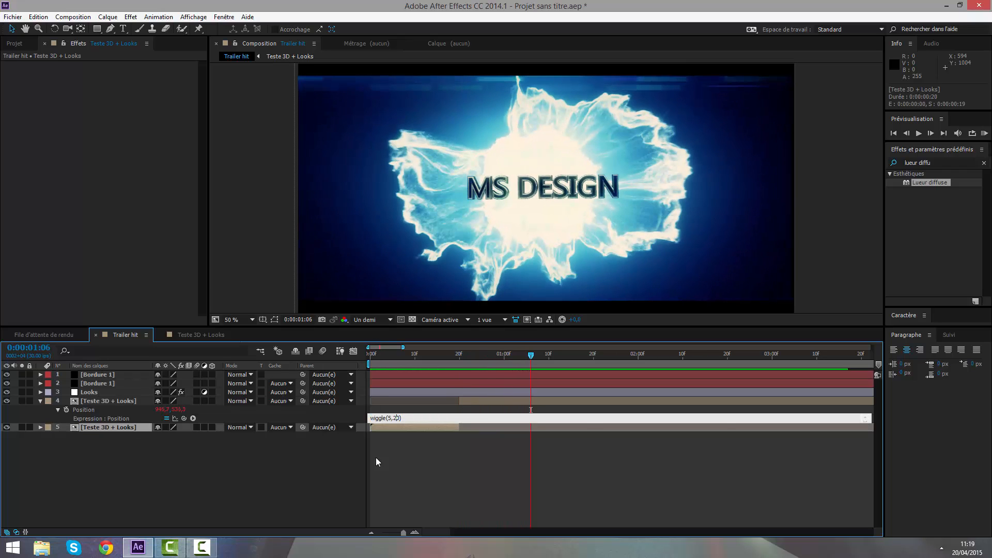
key(BackSpace)
text(3)
key(BackSpace)
key(BackSpace)
text(15)
key(KP_Enter)
- Step forward and back through the frames around 0:00:01:07 to examine the softened shake, and return to the start
key(Page_Down)
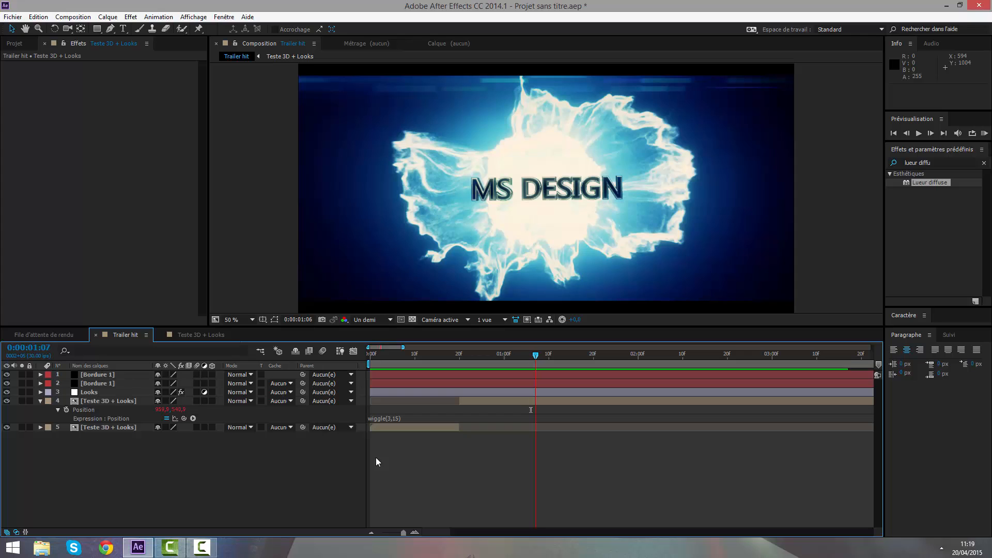
key(Page_Down)
key(Page_Down)
key(Page_Down)
key(Page_Down)
key(Page_Down)
key(Page_Down)
key(Page_Down)
key(Page_Down)
key(Page_Down)
key(Page_Down)
key(Page_Down)
key(Page_Down)
key(Page_Down)
key(Page_Down)
key(Page_Up)
key(Page_Up)
key(Page_Up)
key(Page_Up)
key(Page_Up)
key(Page_Up)
key(Page_Up)
key(Page_Up)
key(Page_Up)
key(Page_Up)
key(Page_Up)
key(Page_Up)
key(Page_Up)
key(Page_Up)
key(Page_Up)
key(Page_Up)
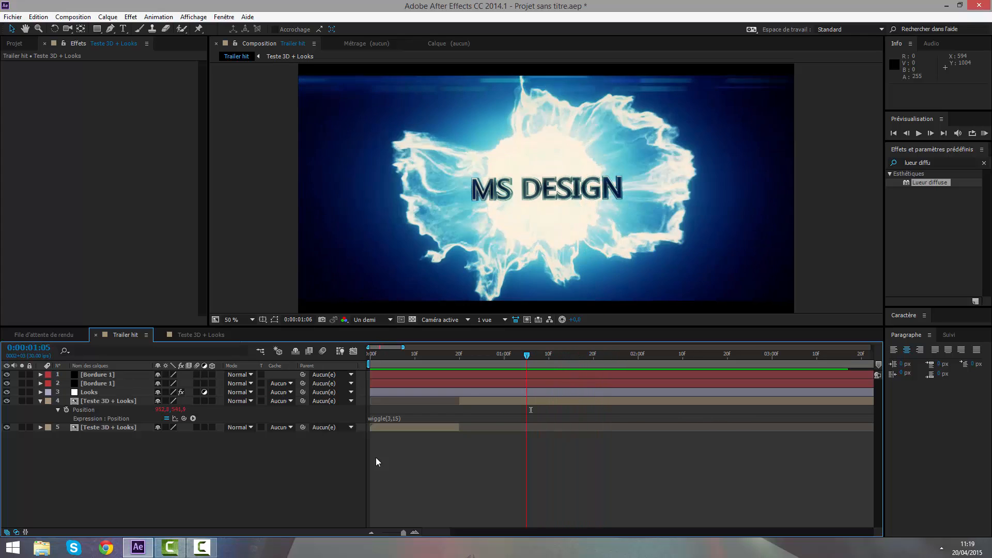
key(Page_Up)
key(Page_Up)
key(Page_Up)
key(Page_Up)
key(Page_Up)
key(Page_Up)
key(Page_Up)
key(Page_Up)
key(Page_Up)
key(Page_Up)
key(Page_Up)
key(Page_Up)
key(Page_Up)
key(Page_Up)
key(Home)
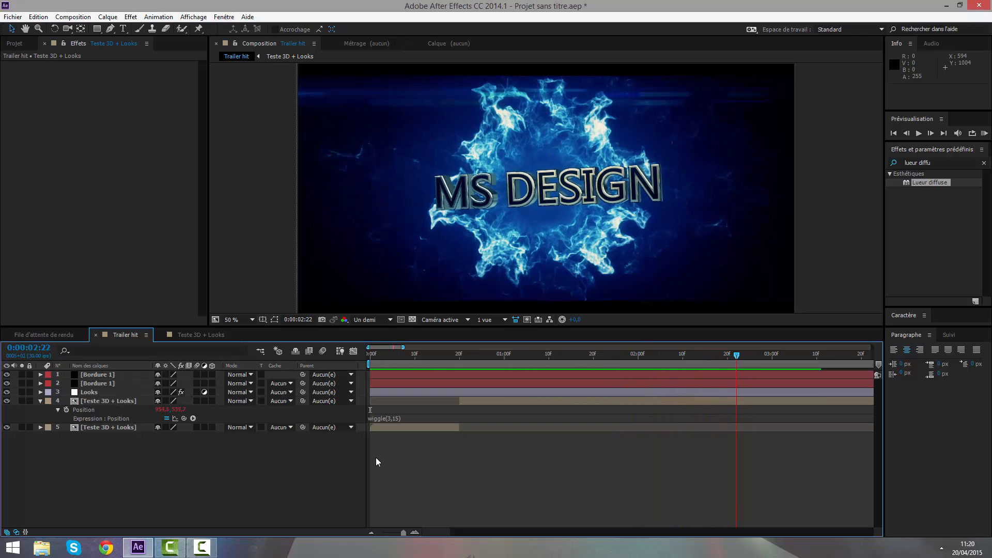
- End the Trailer hit work area at 0:00:02:20, preview it, and collapse the shown Position expression
key(Page_Up)
key(Page_Up)
key(Page_Up)
key(Page_Down)
key(Page_Down)
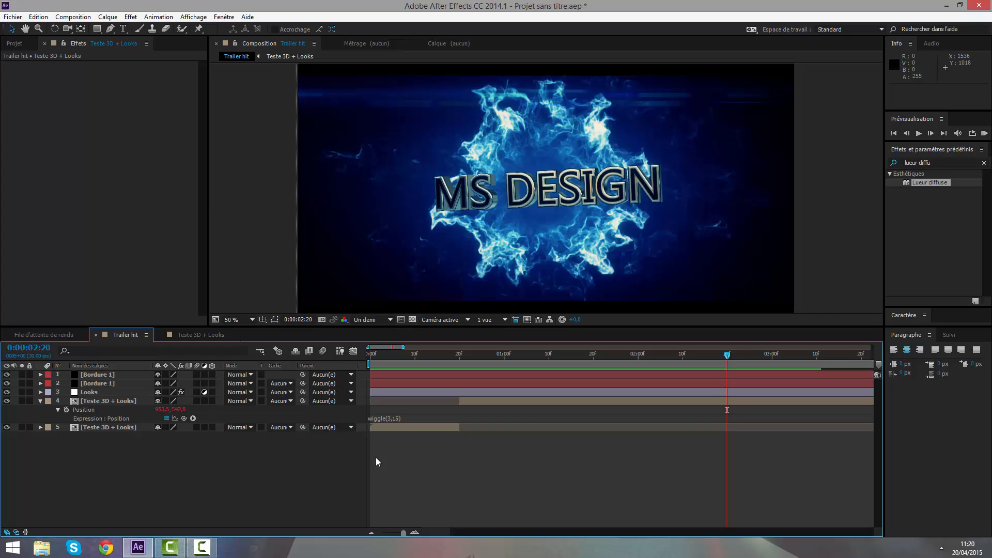
key(n)
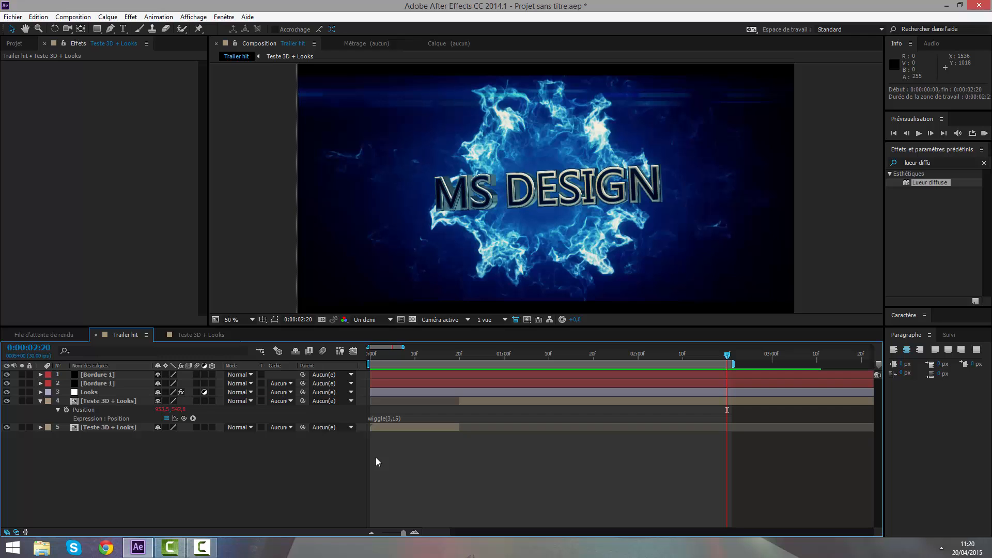
key(Page_Up)
key(Page_Up)
key(n)
key(Page_Down)
key(n)
key(Page_Down)
key(n)
key(Page_Up)
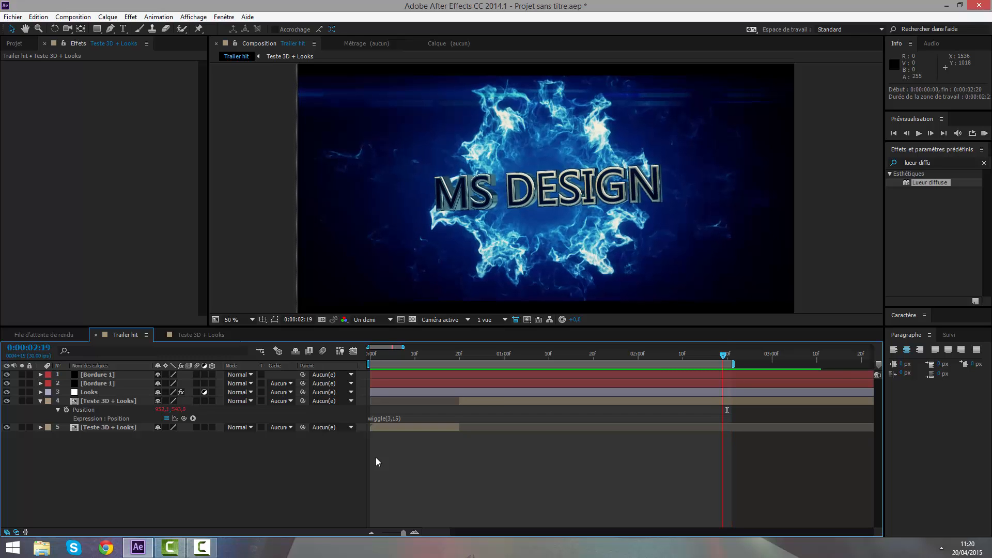
key(space)
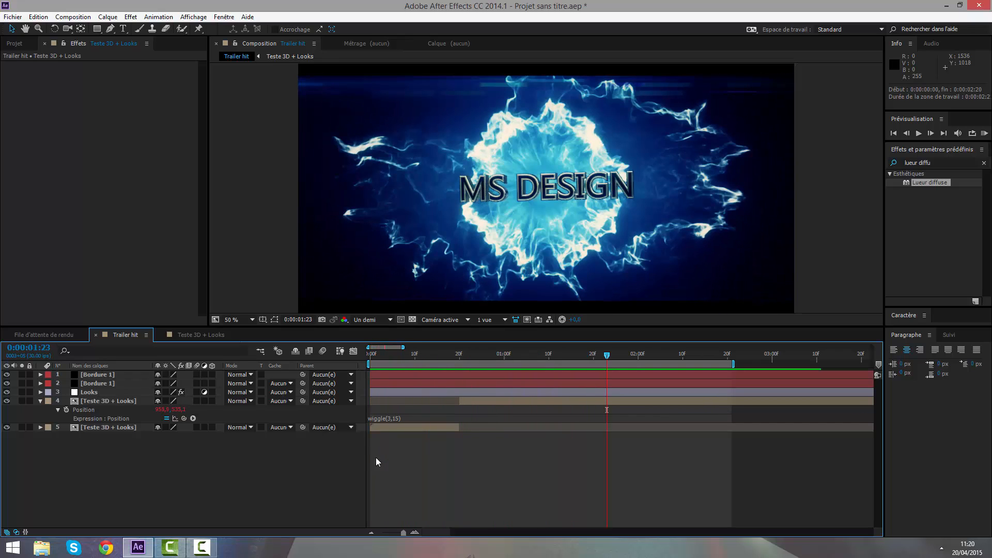
key(u)
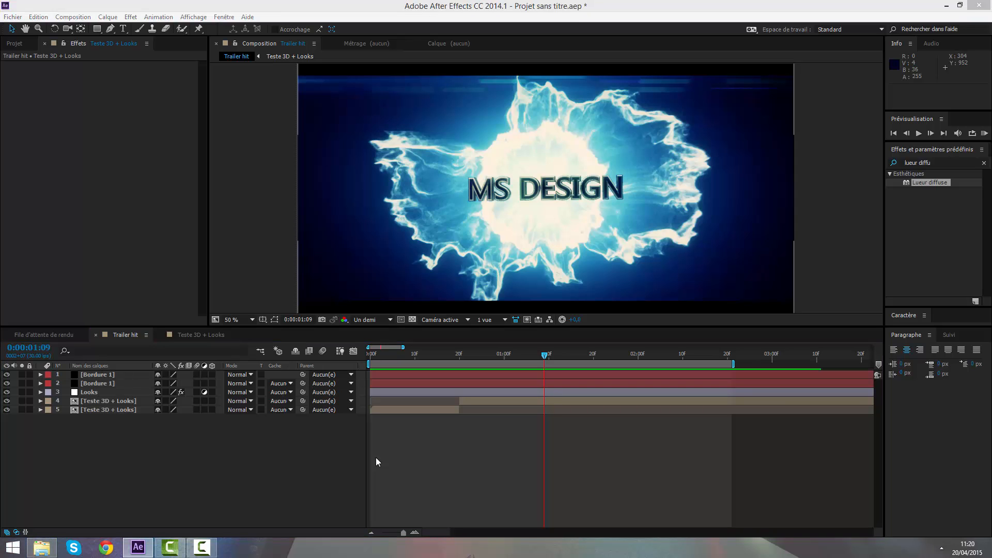
- Switch to File Explorer and open the Trailer_Hits folder under G:, Utilitaires, BlackBox, IMPACT
key(super+e)
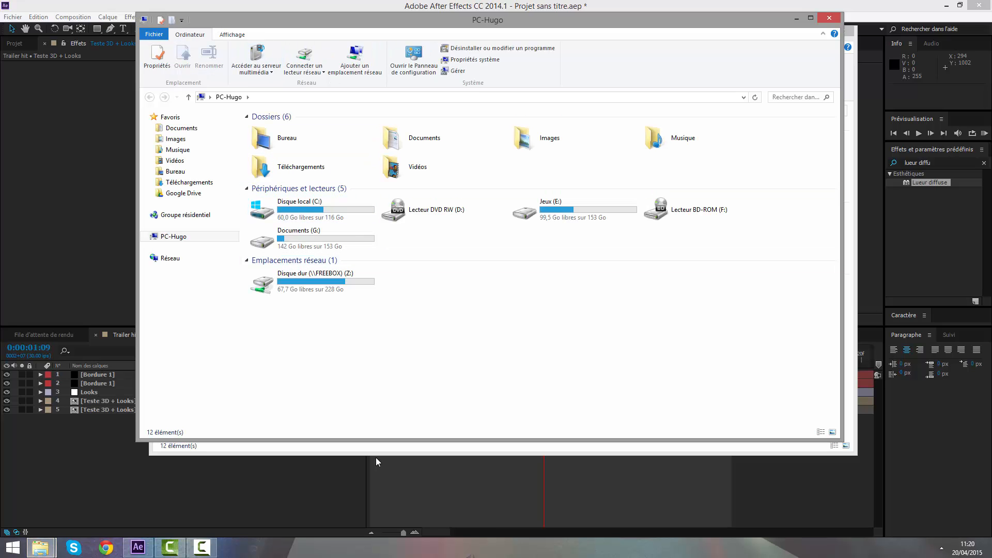
mouse_move(843, 233)
mouse_down()
mouse_move(609, 233)
mouse_move(688, 232)
mouse_move(628, 232)
mouse_up()
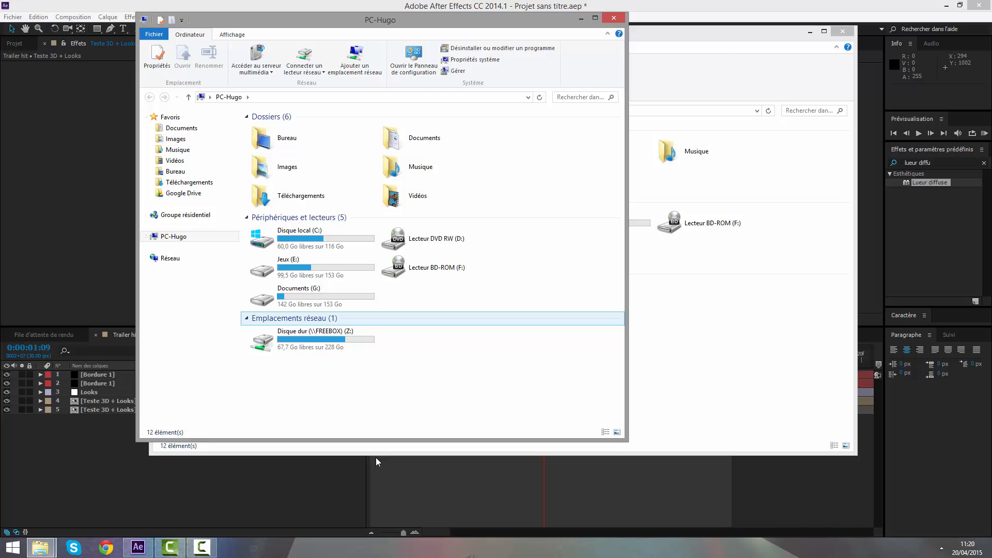
double_click(313, 296)
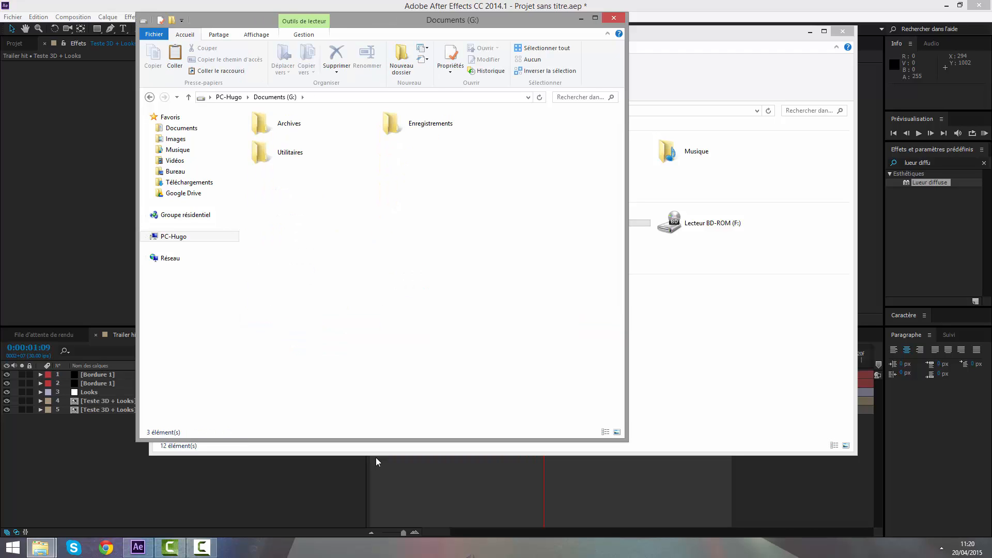
double_click(282, 125)
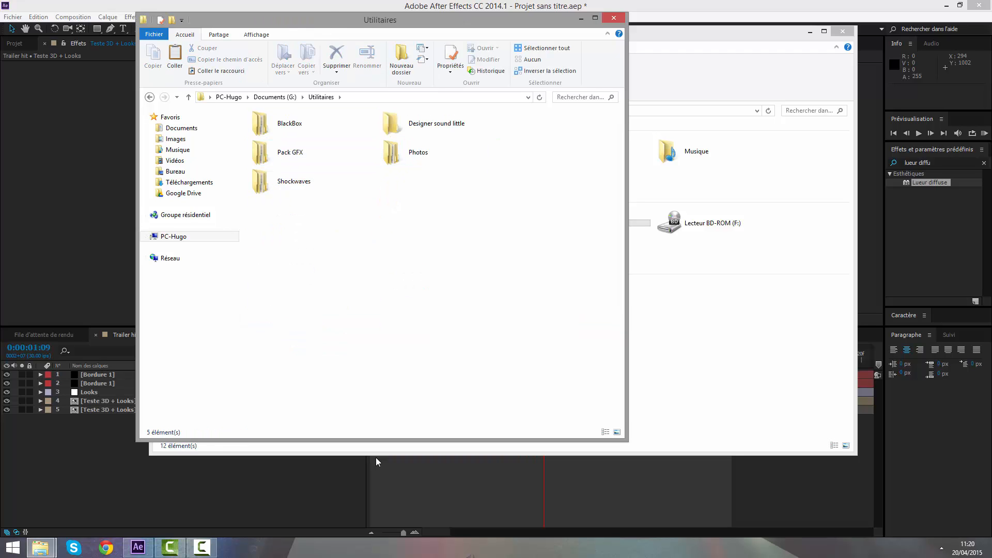
double_click(282, 124)
drag(392, 19, 692, 69)
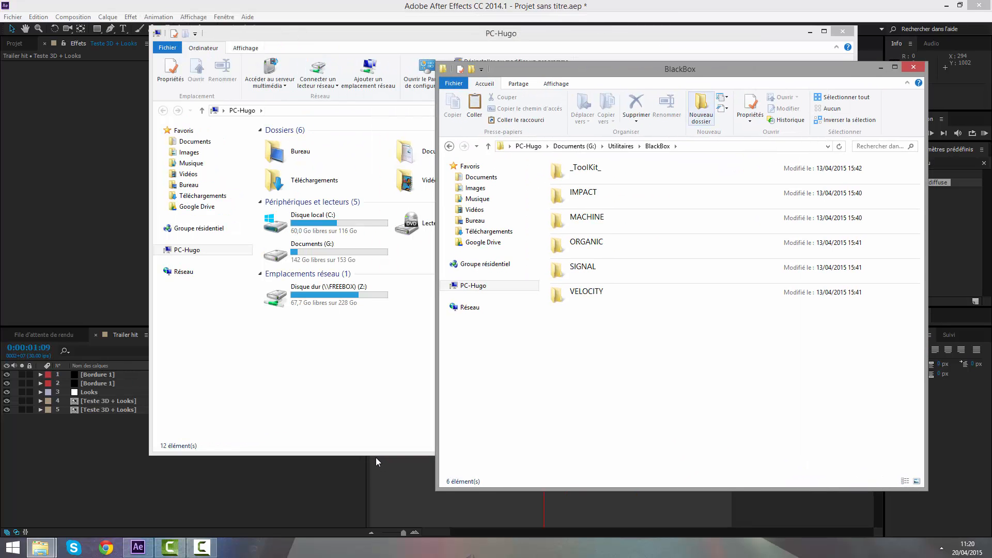
double_click(583, 196)
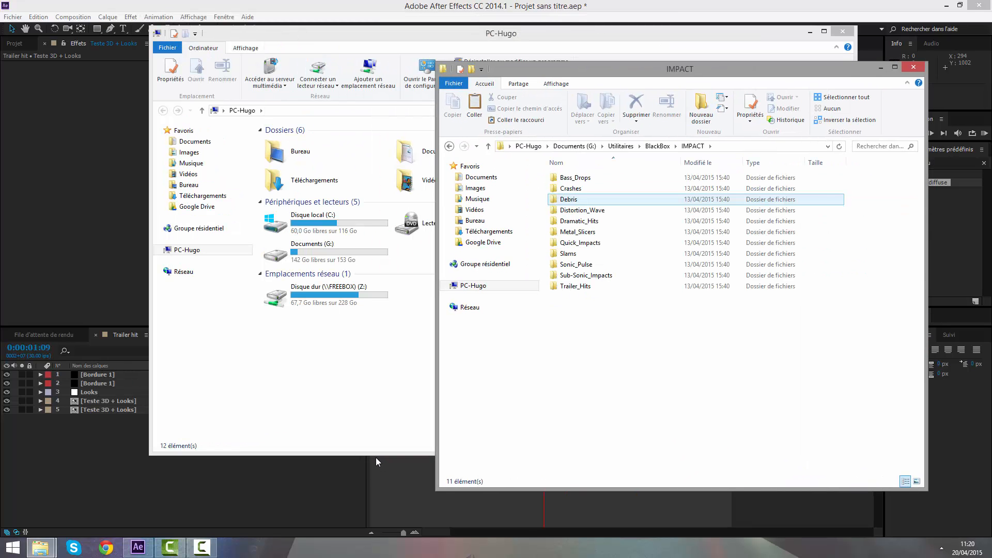
double_click(579, 287)
- Listen to the Trailer_Hits_Eerie_05 sound, and close the media player and the spare PC-Hugo window
double_click(588, 264)
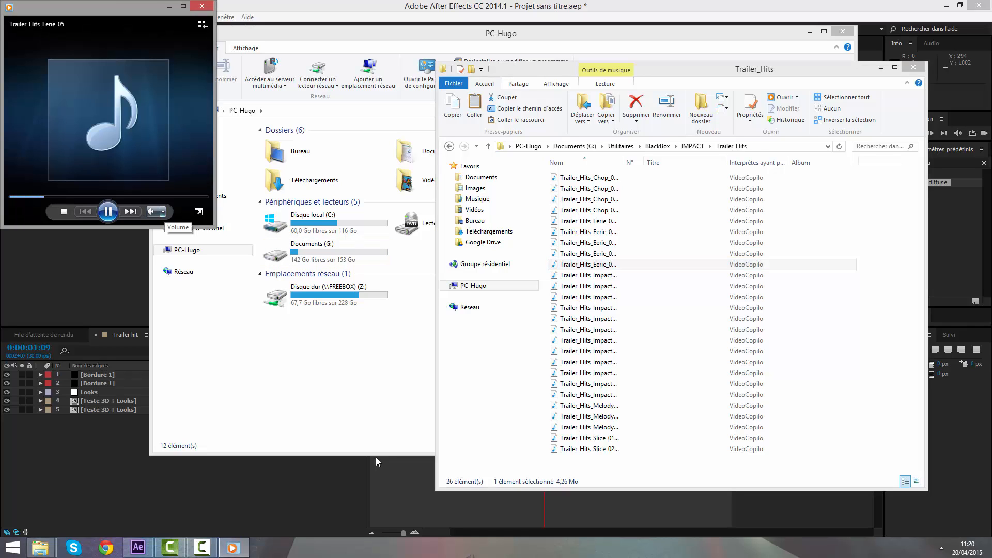
click(164, 212)
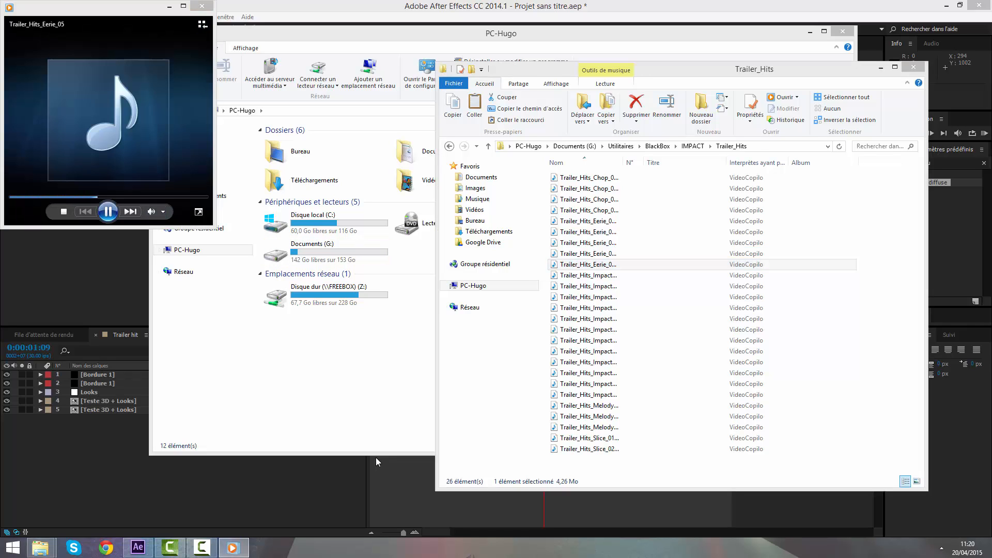
drag(106, 197, 22, 198)
click(201, 6)
click(843, 32)
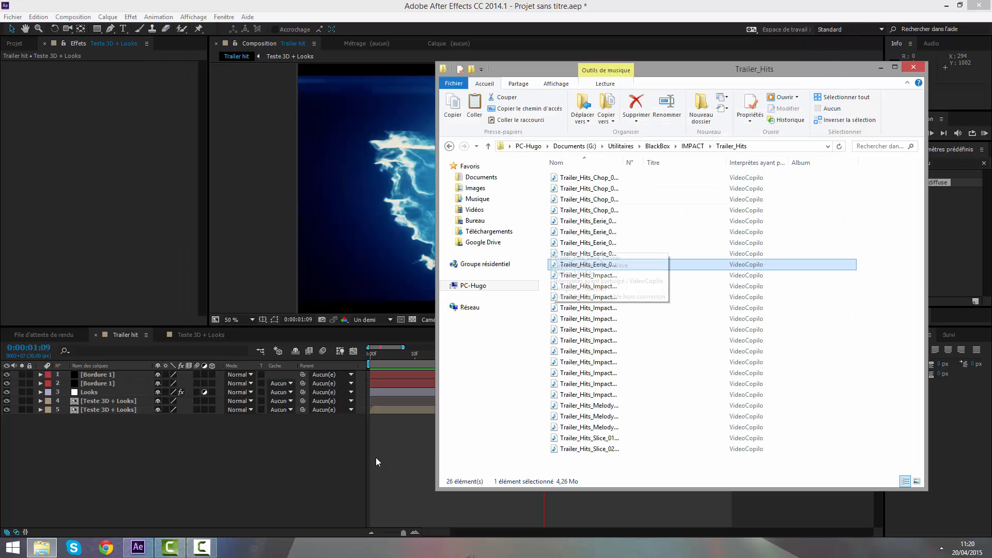
- Import Trailer_Hits_Eerie_05.wav into the After Effects project and add it as the lowest layer of the Trailer hit composition
click(204, 146)
click(14, 44)
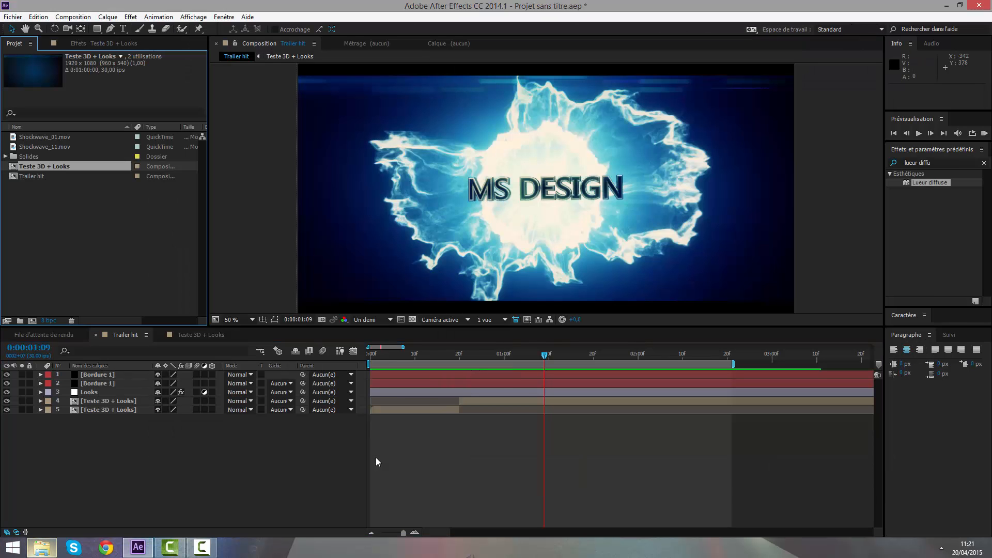
click(42, 548)
click(376, 458)
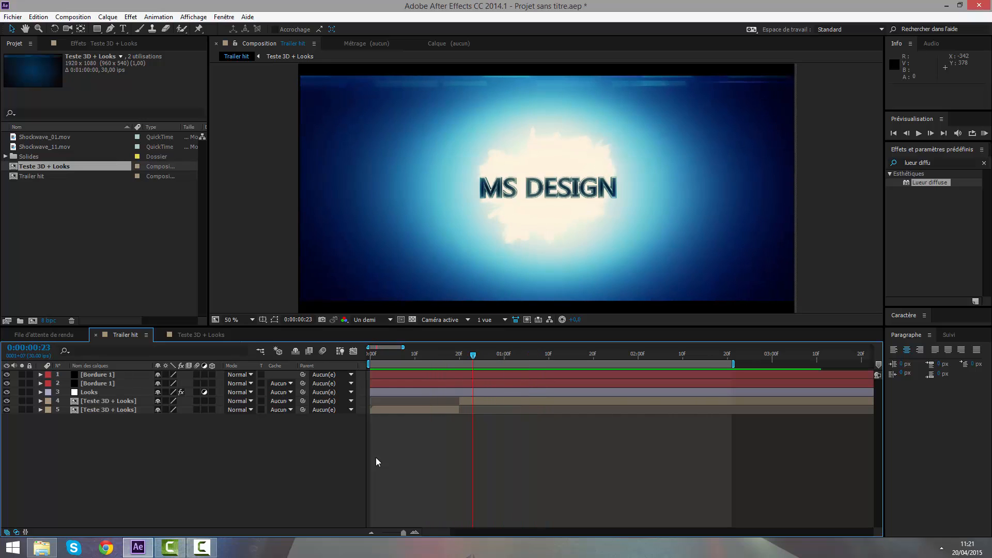
key(alt+Tab)
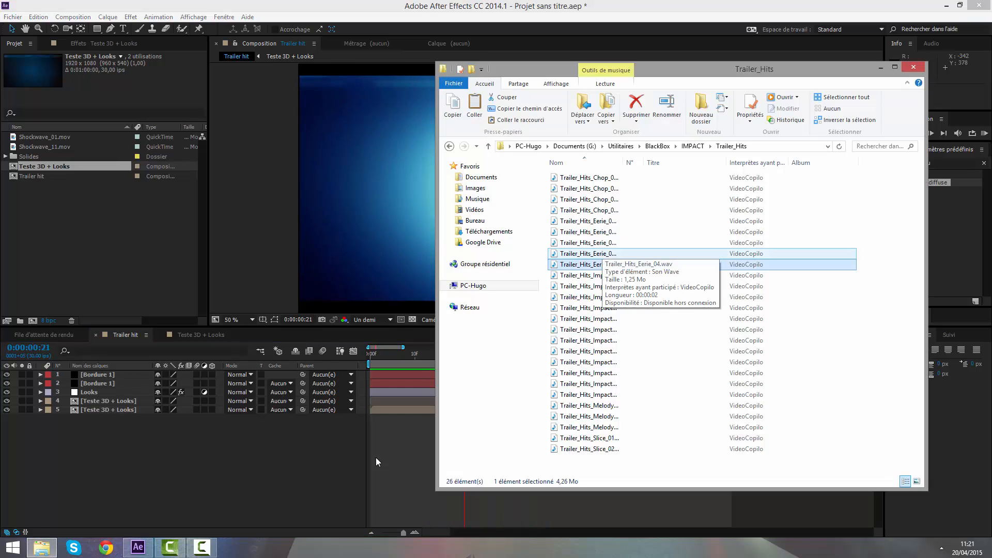
drag(589, 265, 108, 257)
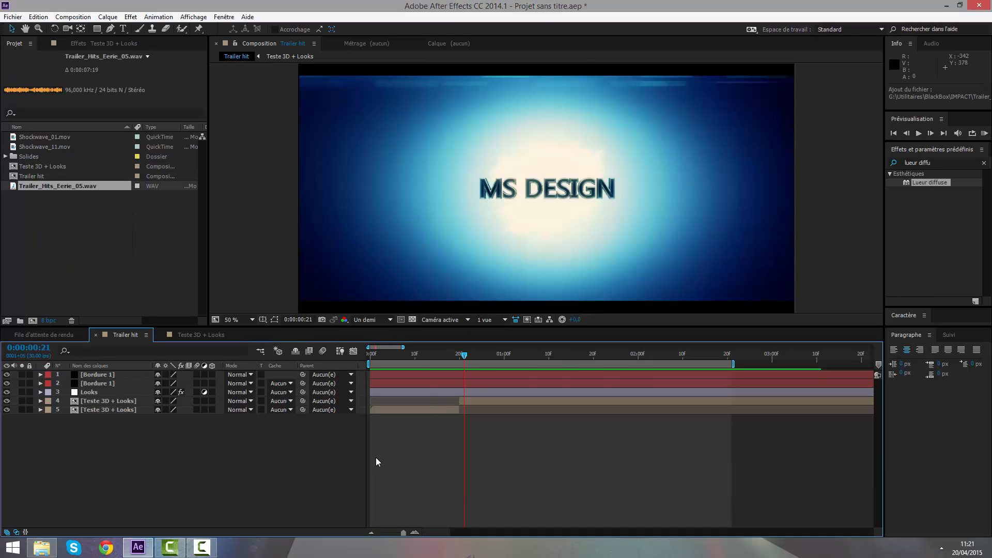
key(ctrl+/)
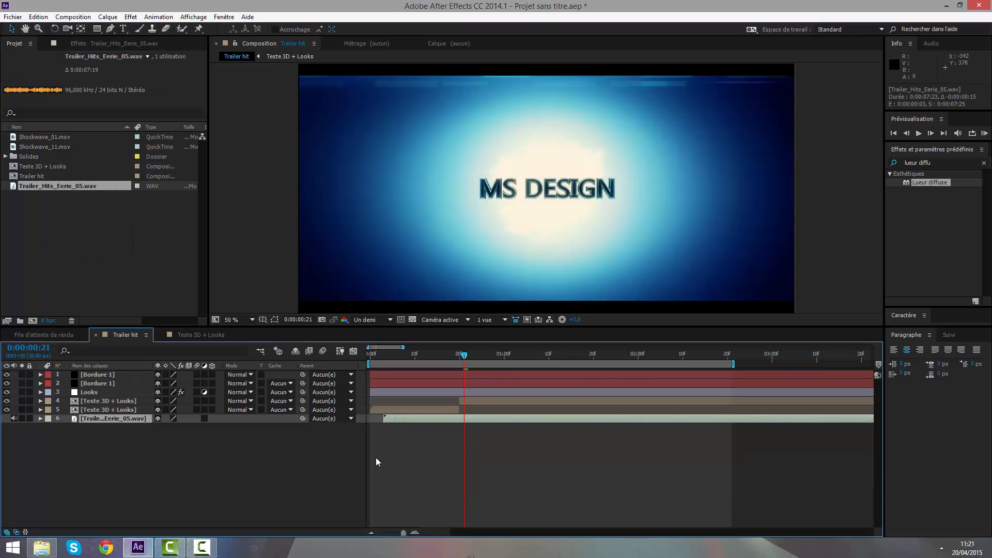
- Shift the Trailer_Hits_Eerie_05.wav layer earlier so its in point is at -0:00:01:06, checking the sync by playback
key(Home)
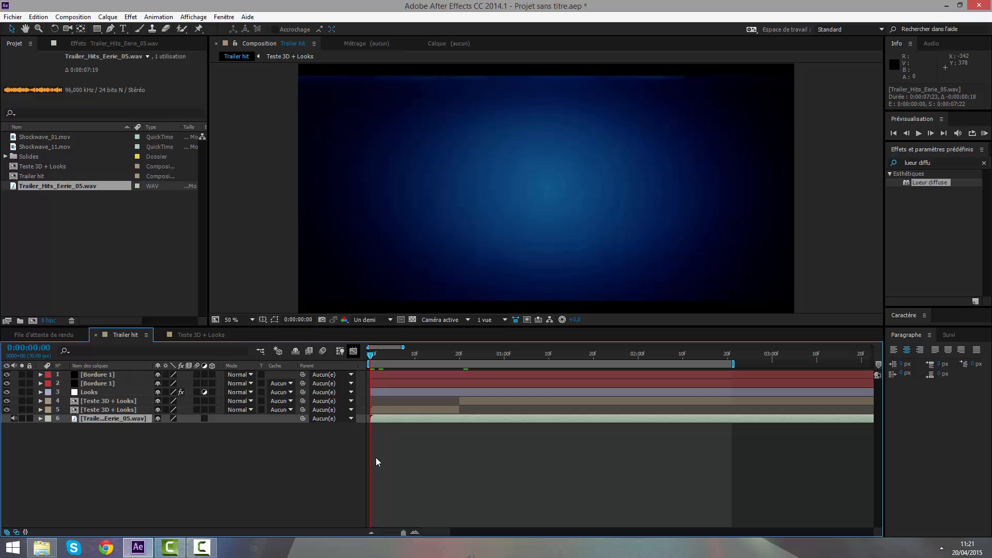
key(KP_Decimal)
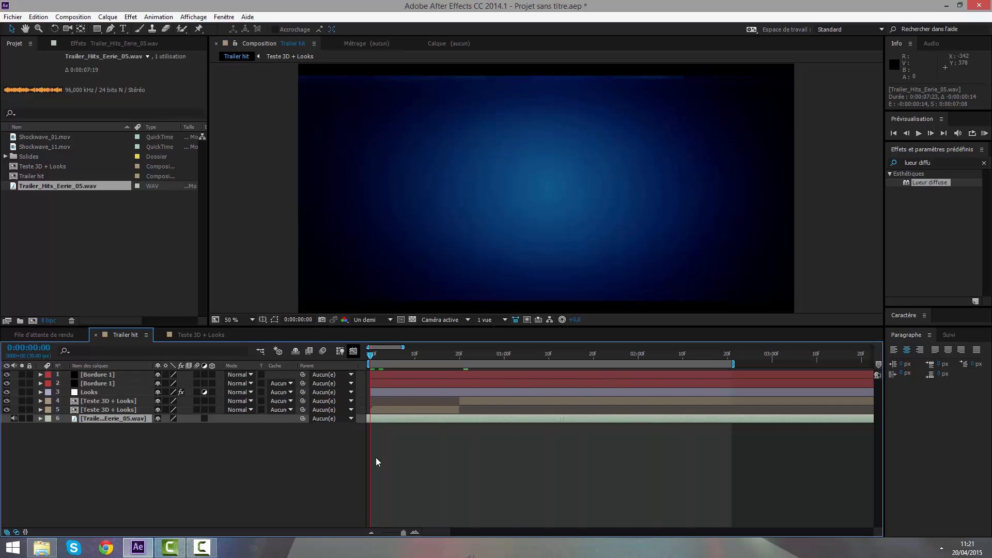
key(space)
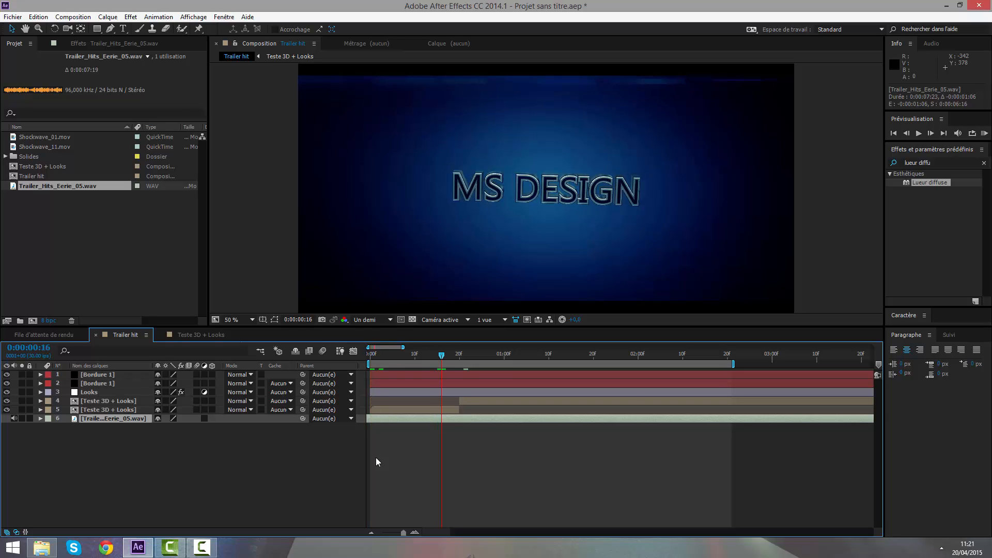
key(Home)
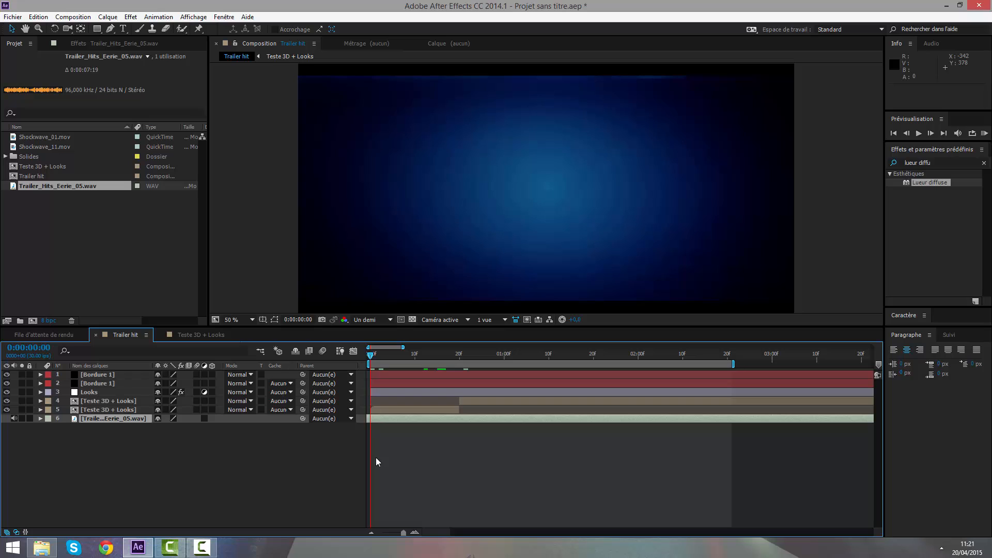
- Set the audio level of the Trailer_Hits_Eerie_05.wav layer to -5 dB and preview the title with sound
click(378, 462)
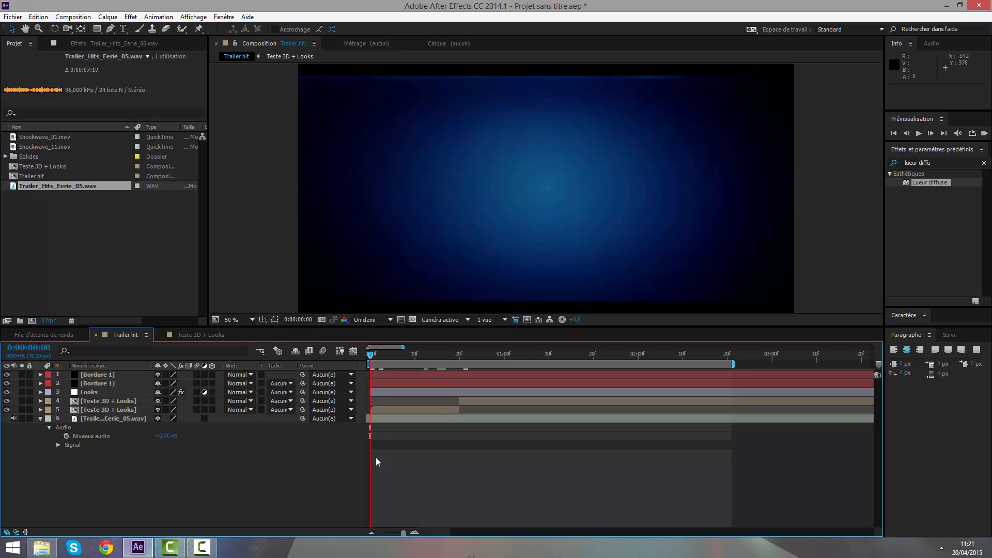
text(-5)
key(Return)
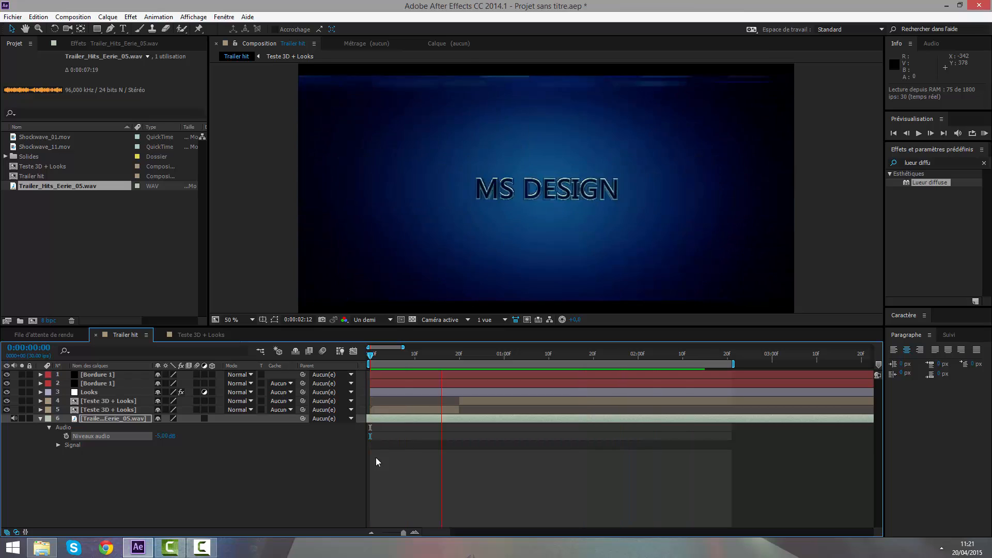
key(space)
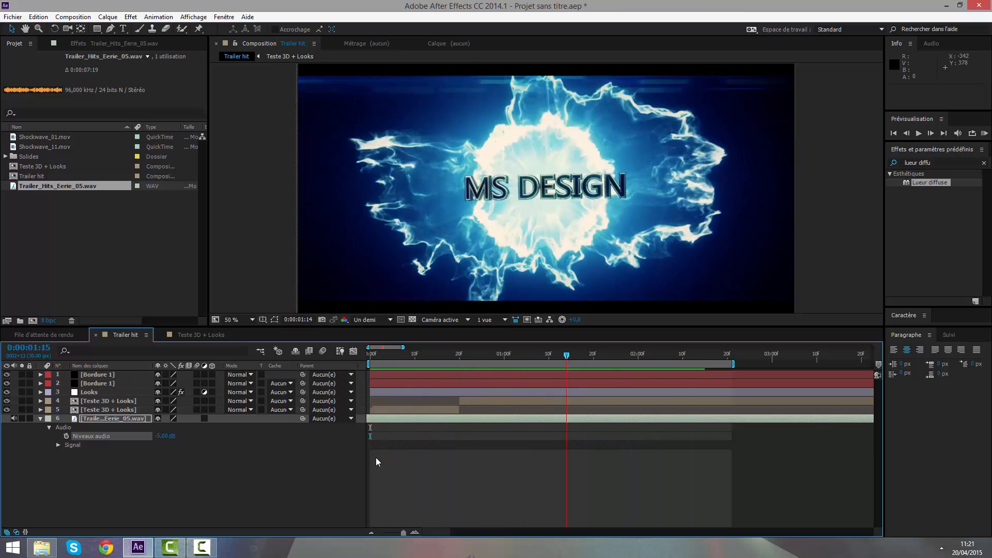
key(space)
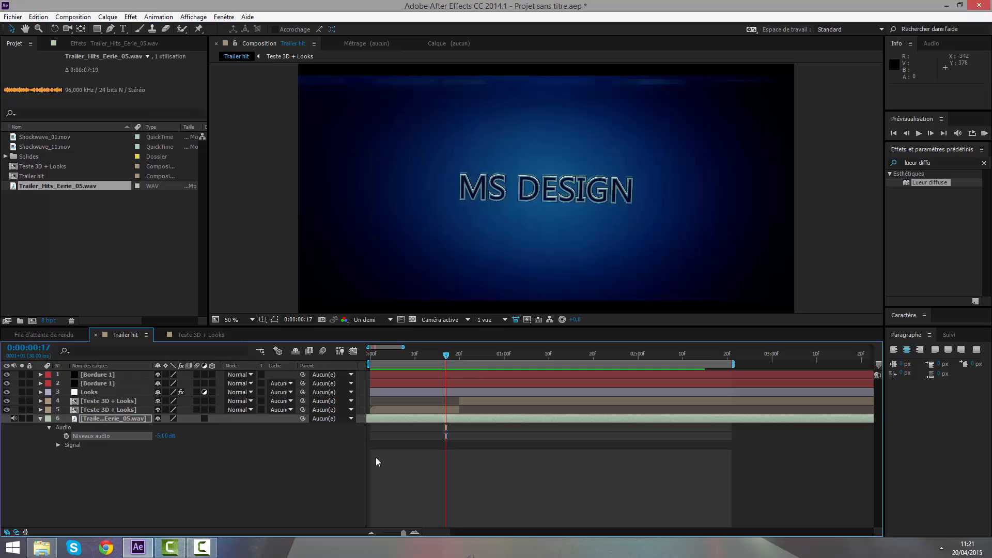
- Enlarge the composition viewer to fit, review the whole title animation with sound, and restore the timeline's height
drag(376, 327, 377, 494)
click(238, 485)
click(248, 311)
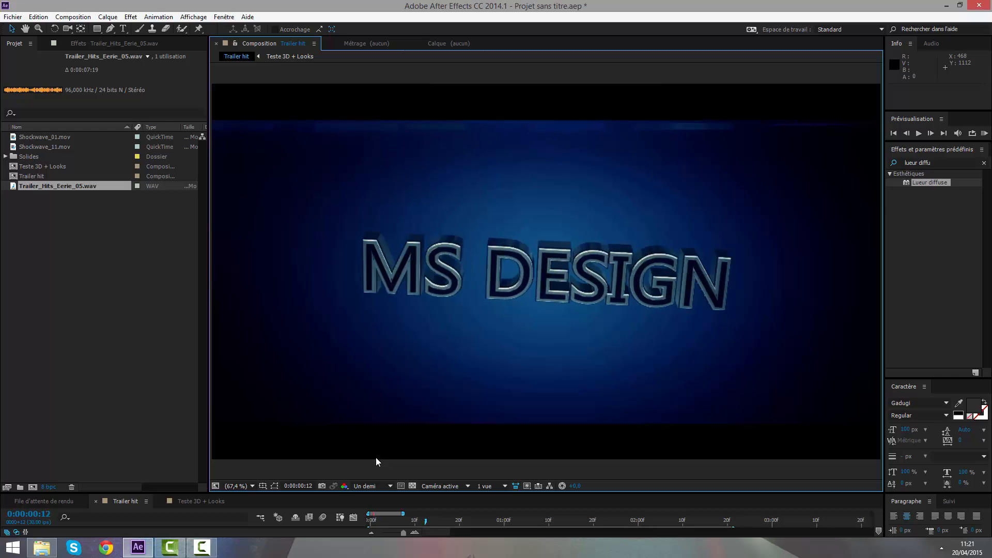
key(Home)
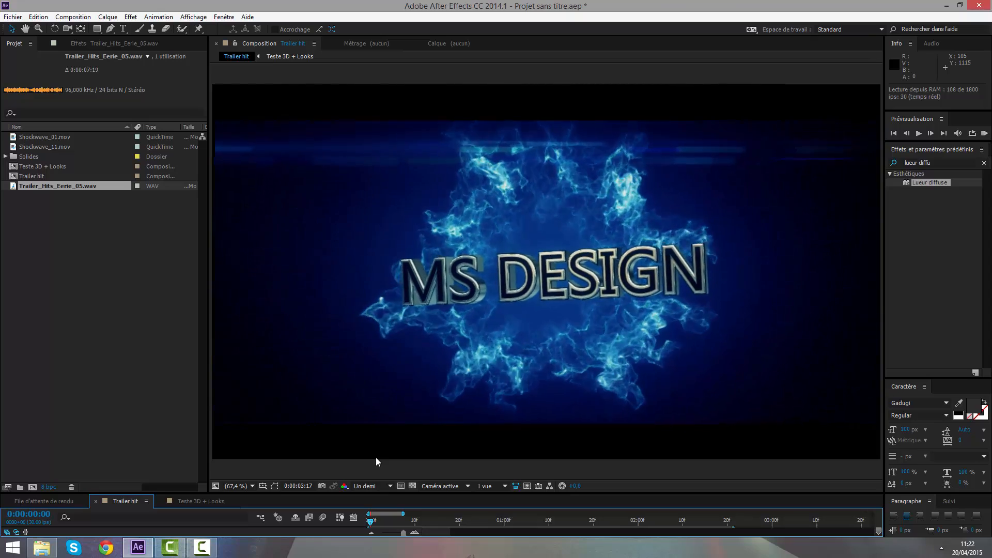
key(space)
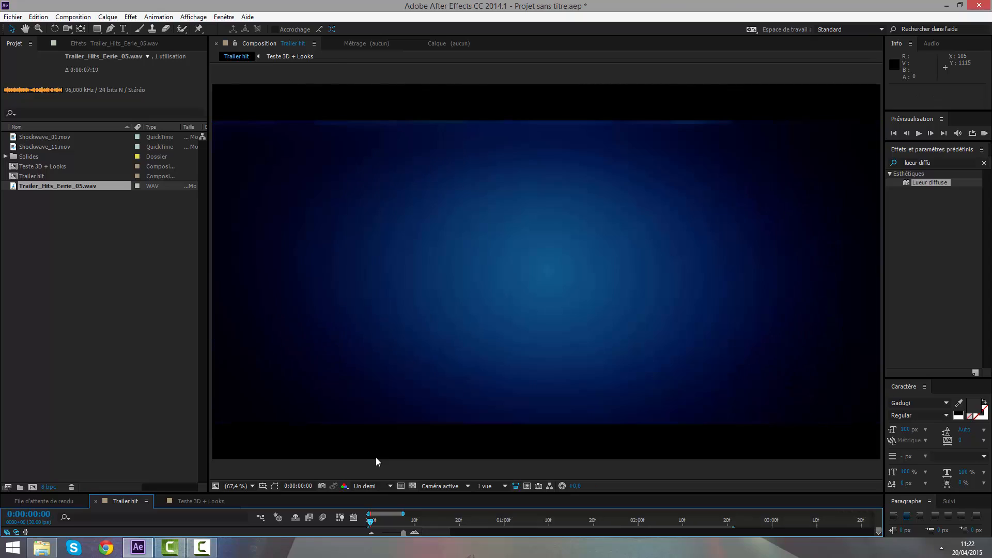
drag(378, 493, 378, 321)
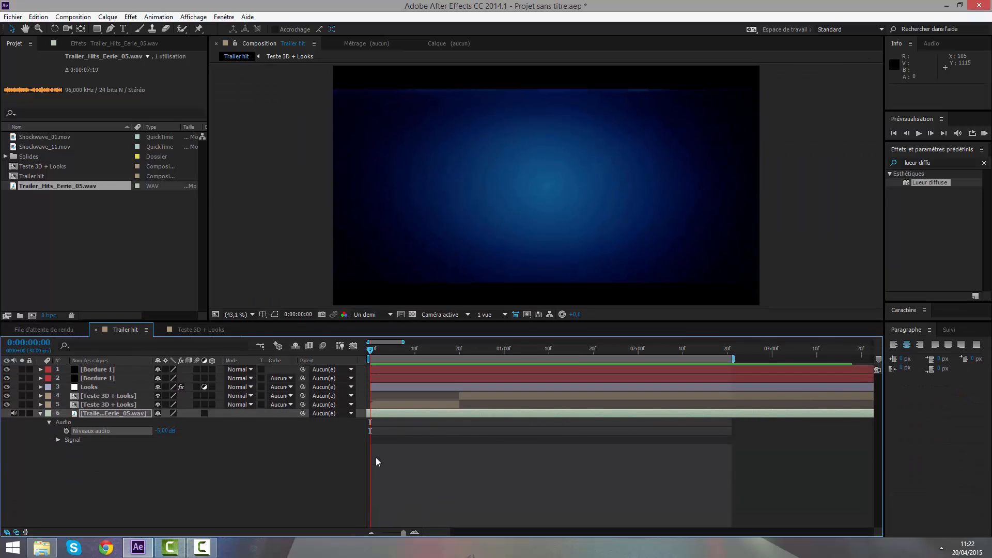